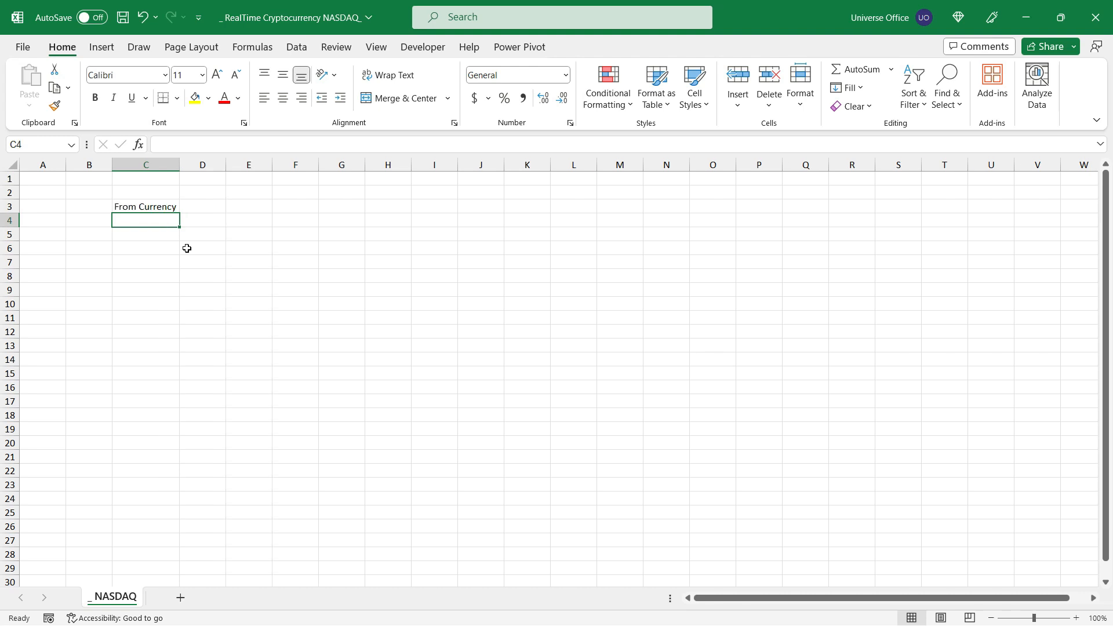
Step: Enter the labels To Currency in C4 and Type in C1 on the NASDAQ sheet
type("To Currency")
key("Return")
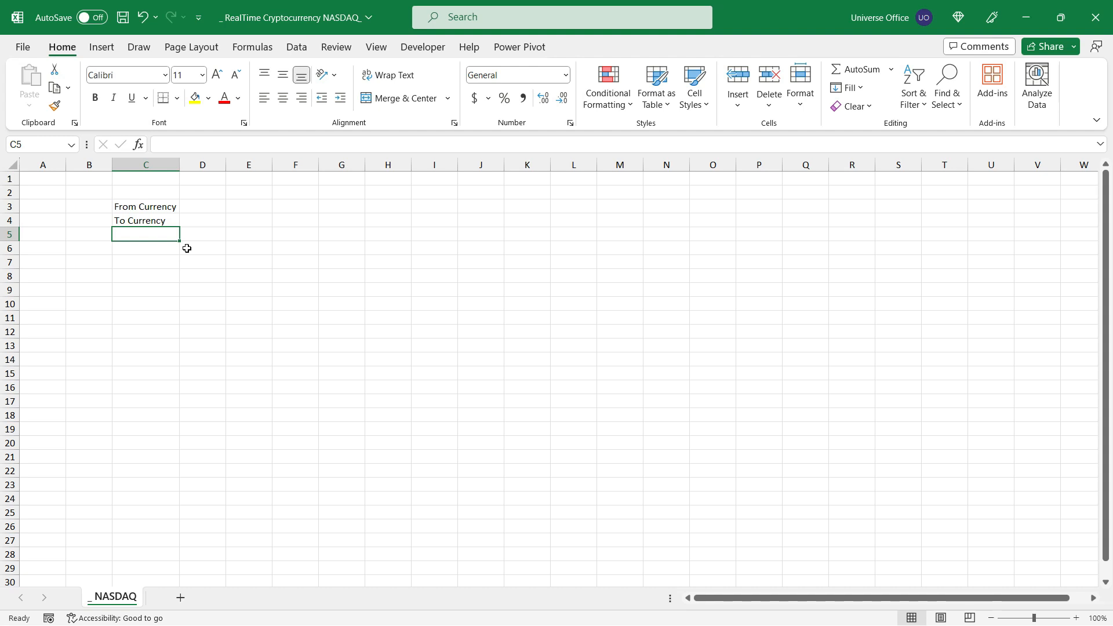
key("Up")
key("Up")
key("Up")
key("Up")
type("Type")
key("Return")
Step: Insert a blank row above the labels and go to the support sheet
right_click(9, 179)
left_click(61, 327)
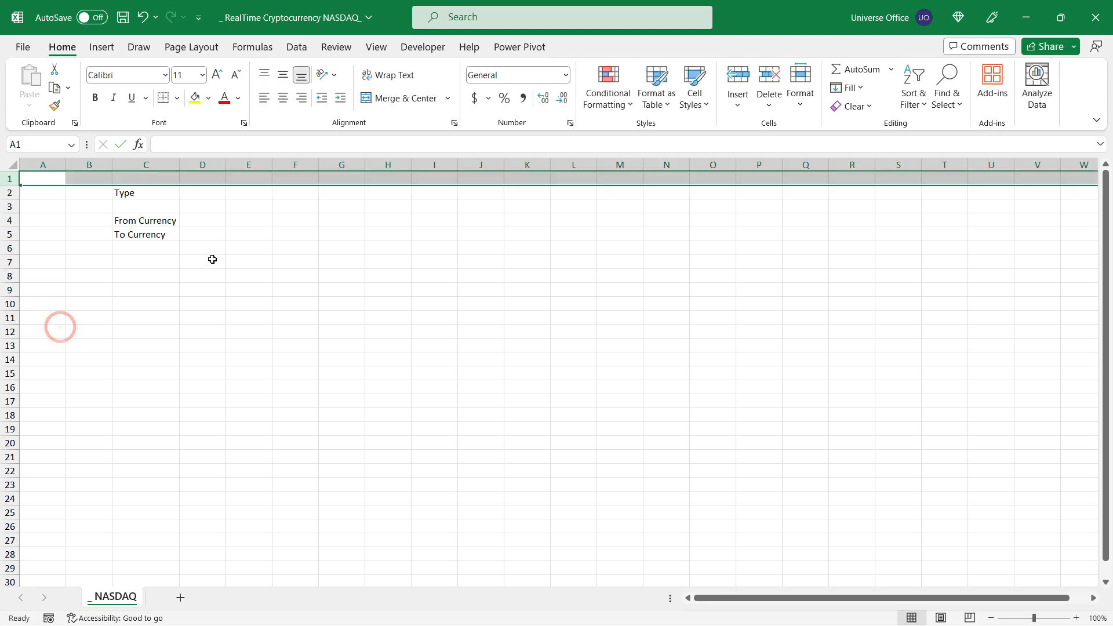
left_click(168, 251)
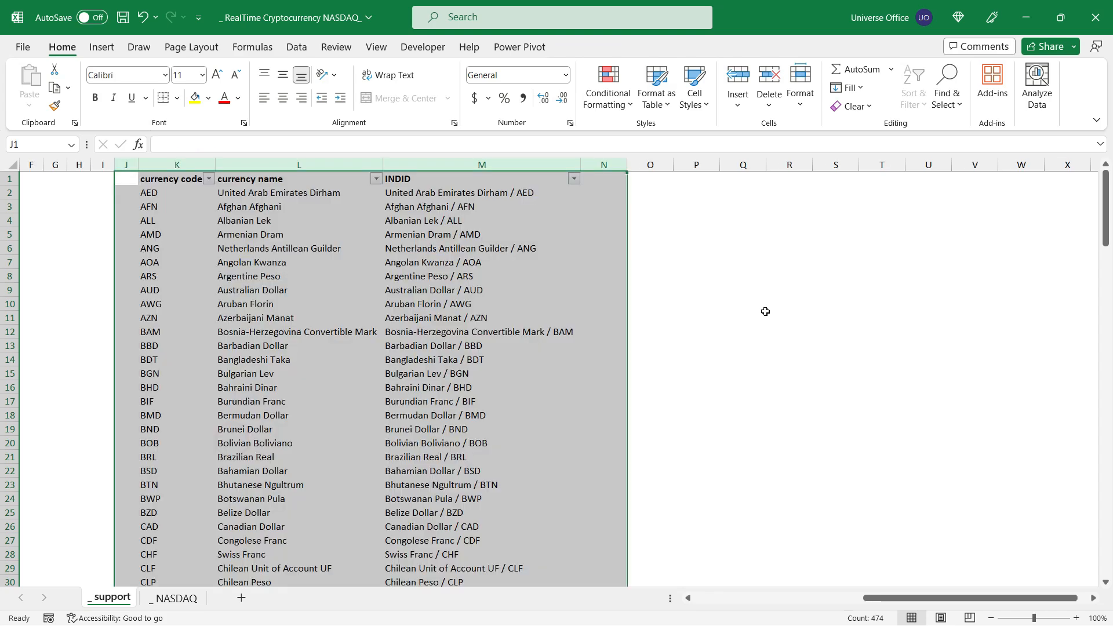
Step: Select the currency table and inspect L2, the M2 INDID formula and the table name
left_click_drag(169, 179, 409, 498)
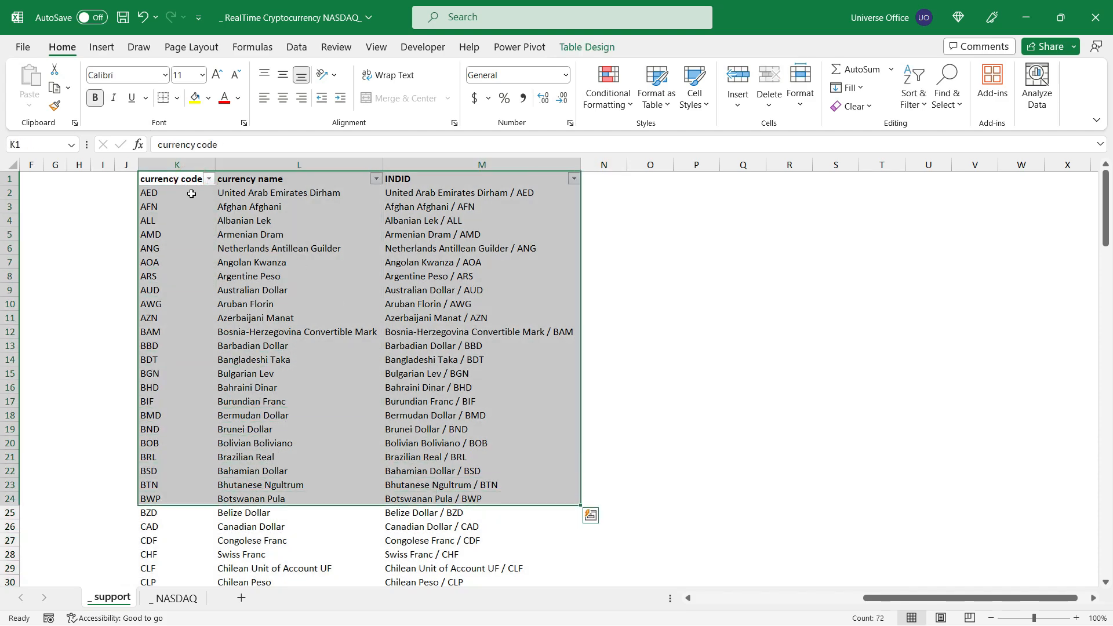
left_click(232, 193)
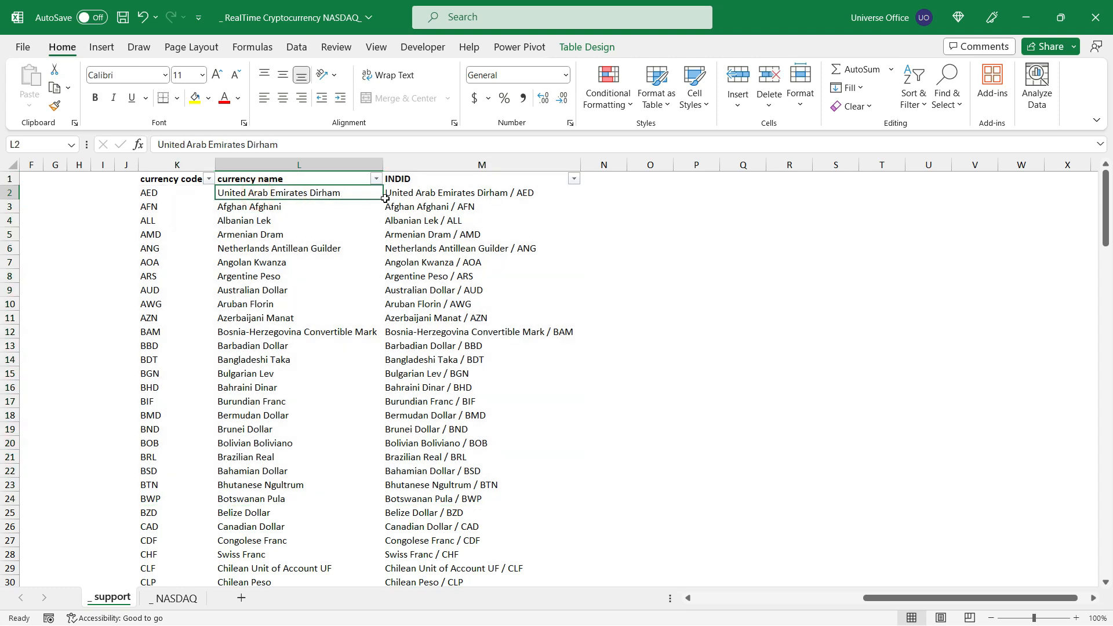
left_click(406, 193)
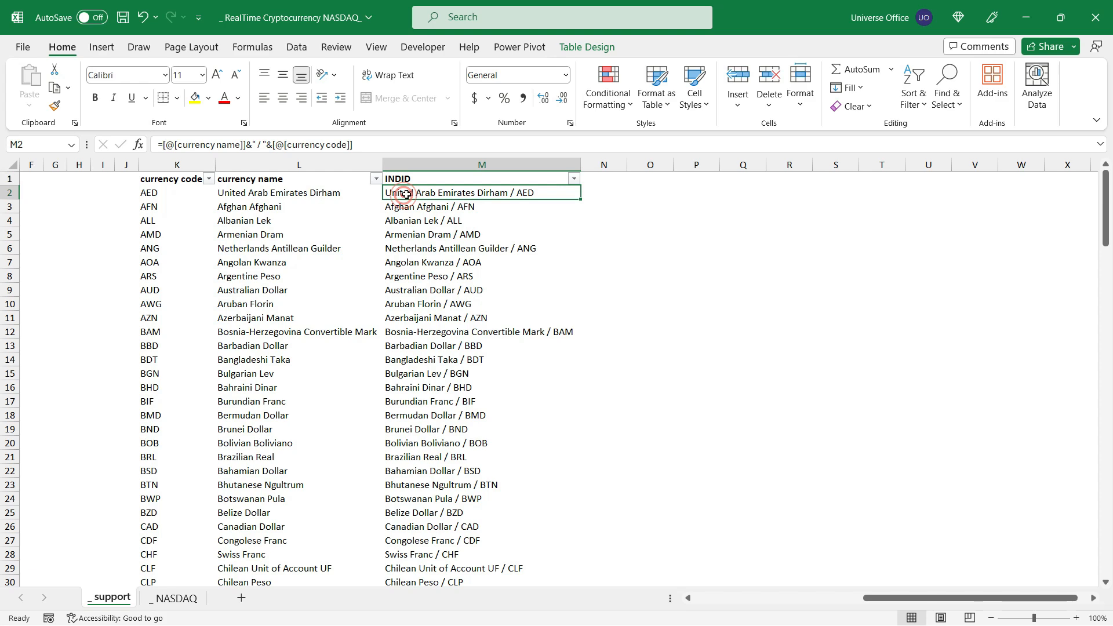
left_click(587, 47)
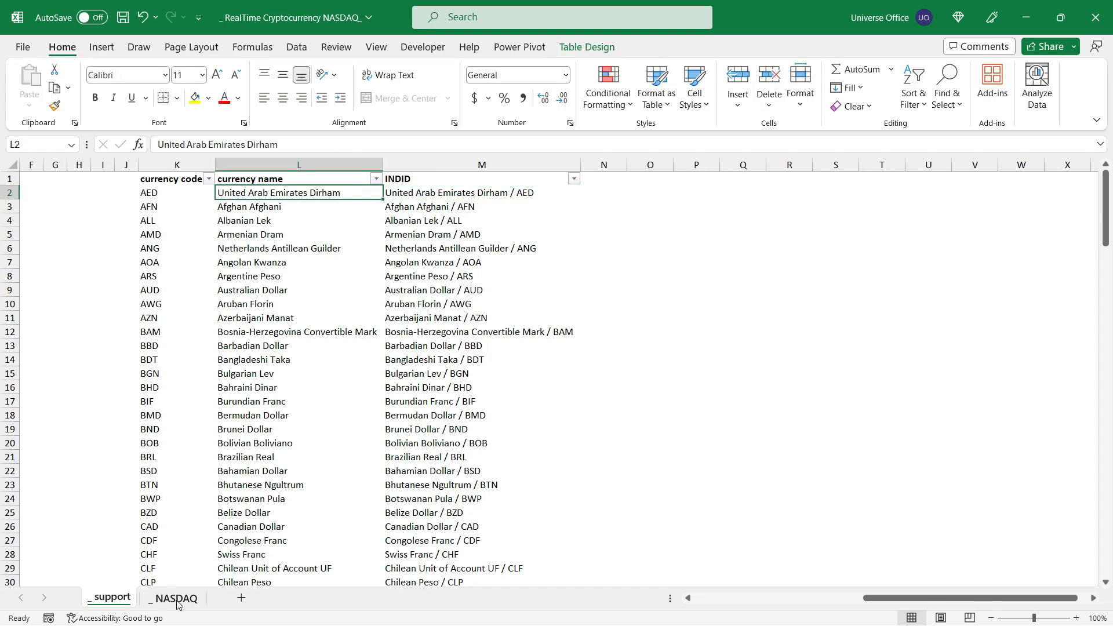
Step: Check the Type cells on NASDAQ, then return to support and scroll left to the URL table
left_click(176, 598)
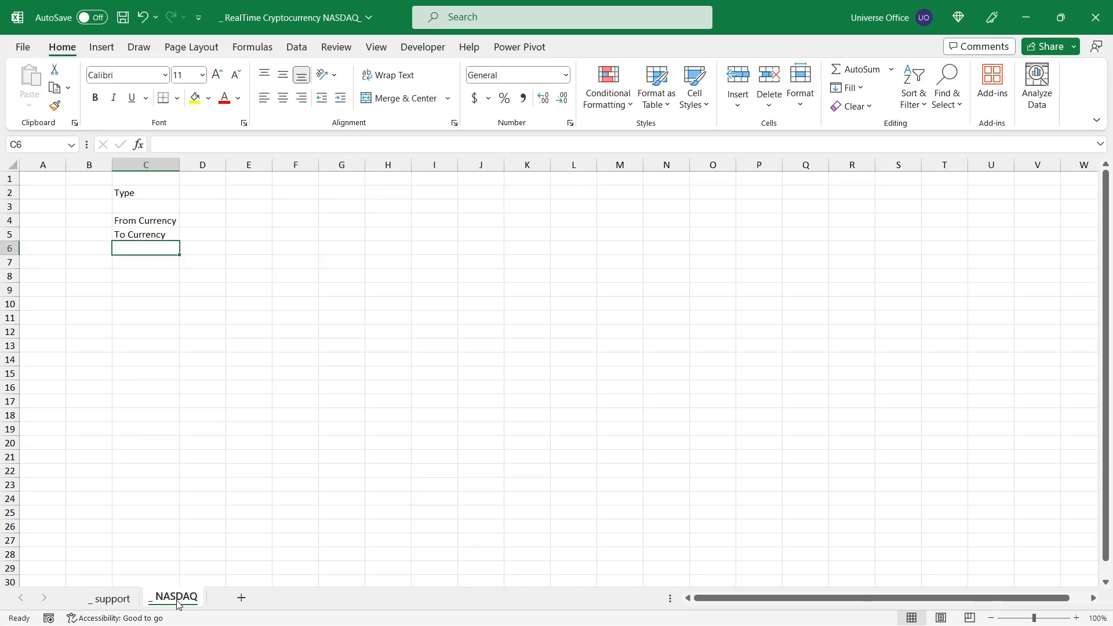
left_click_drag(168, 192, 213, 194)
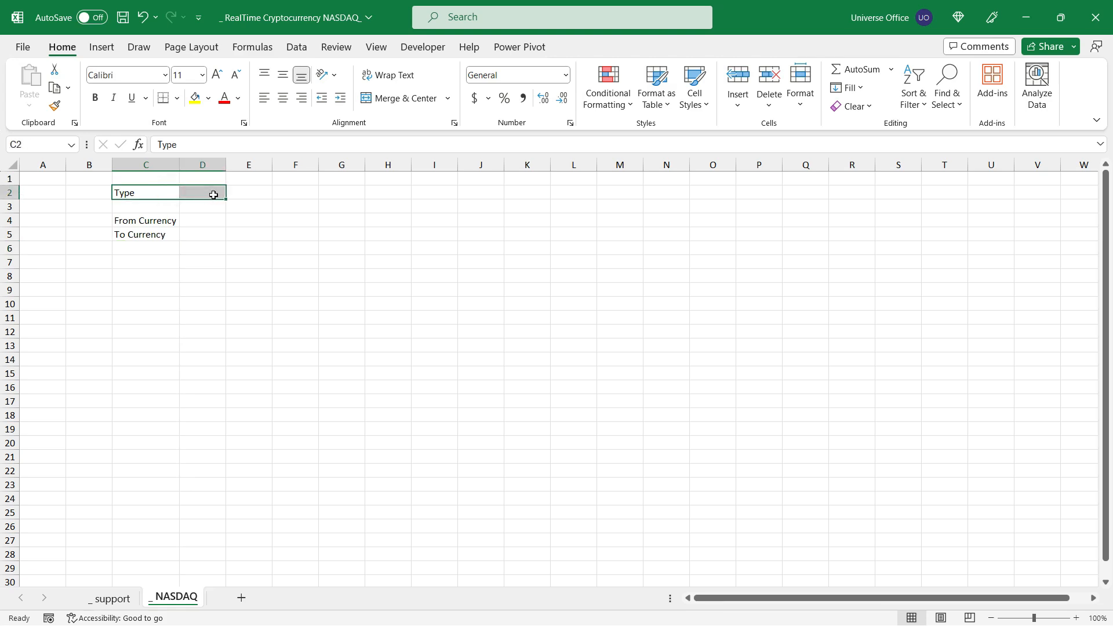
key("ctrl+Page_Up")
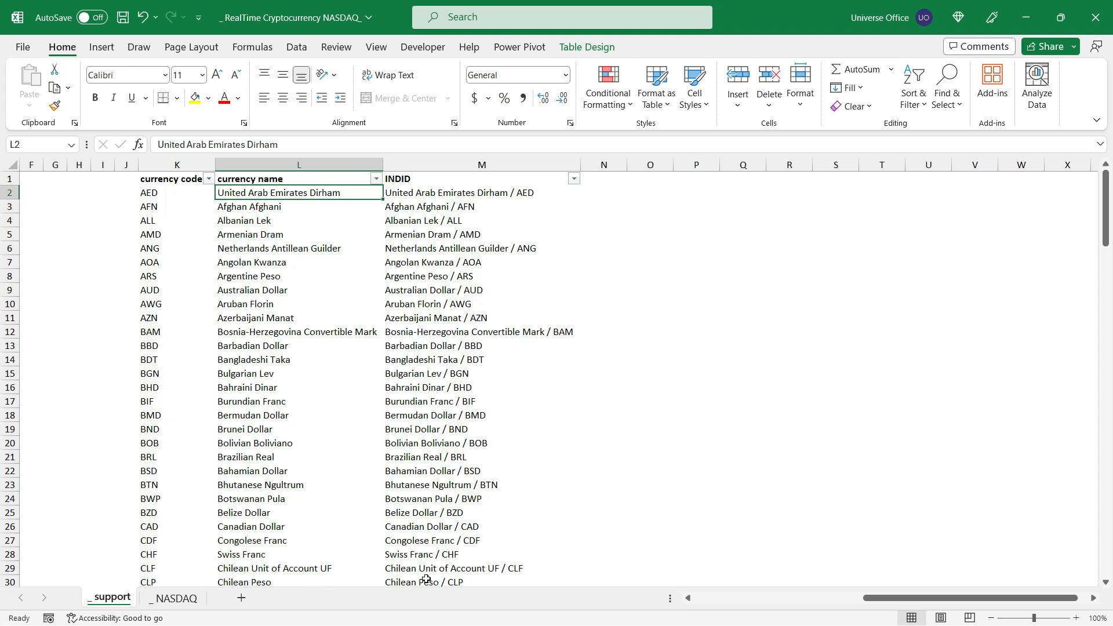
left_click_drag(877, 599, 878, 599)
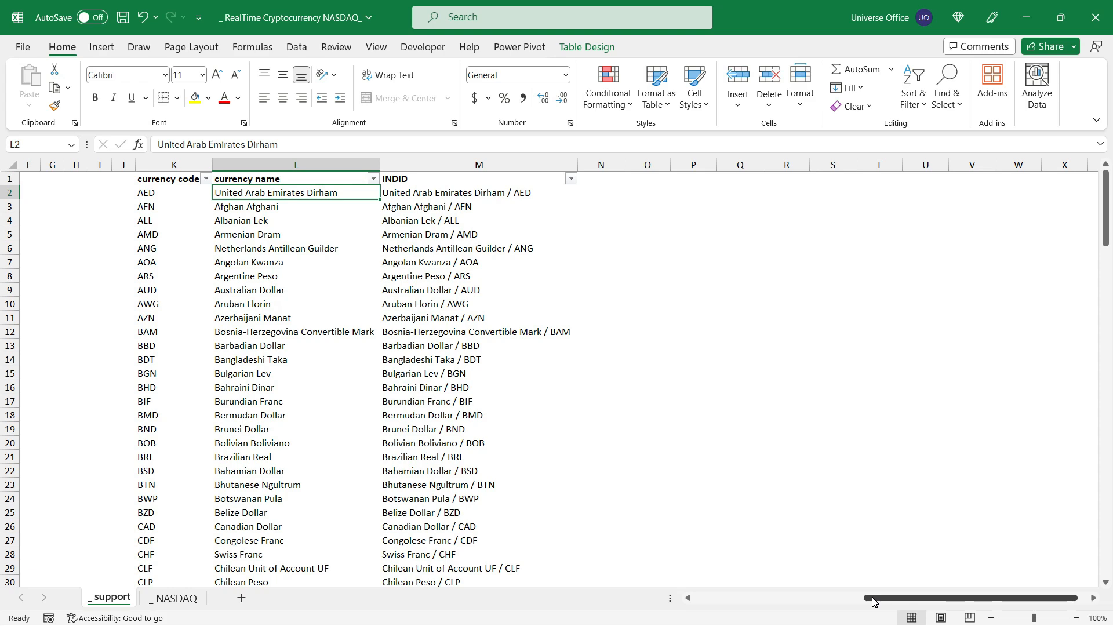
left_click_drag(874, 601, 703, 600)
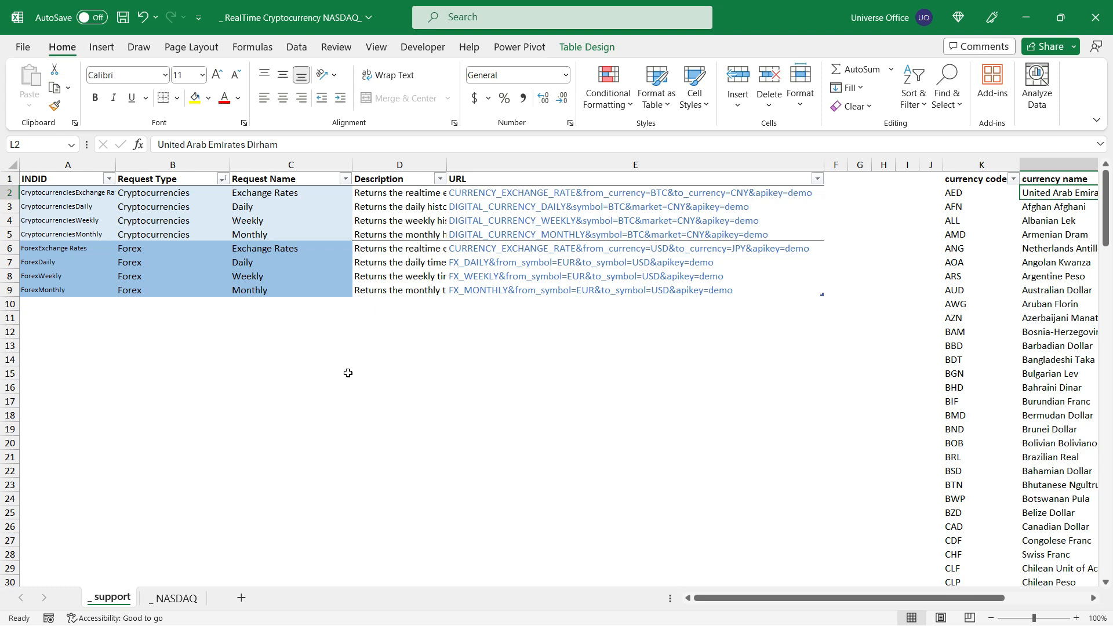
left_click(376, 293)
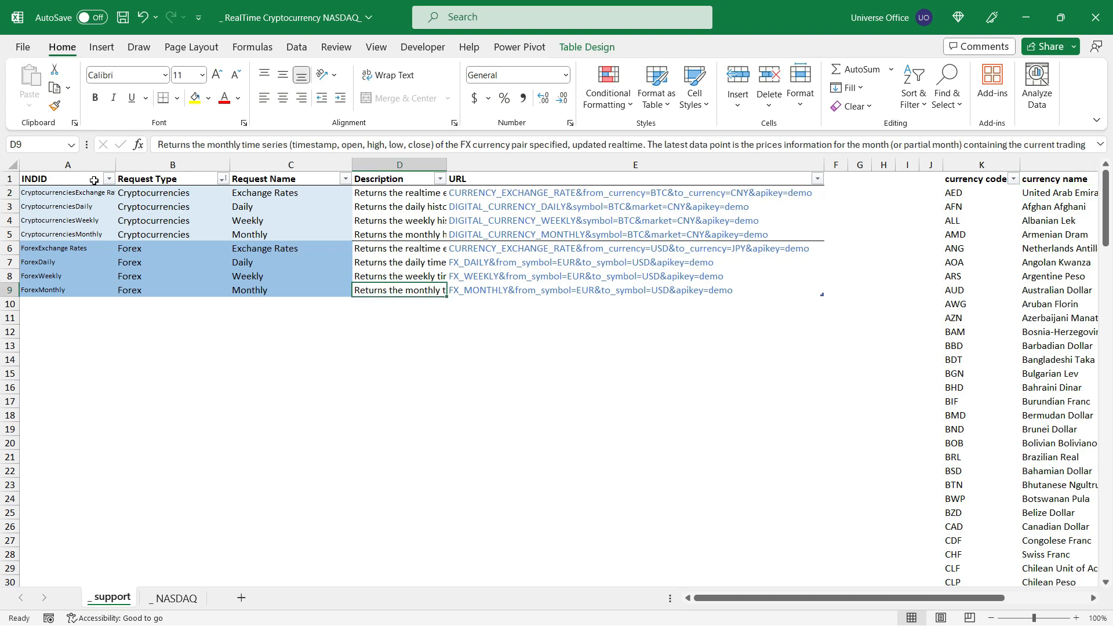
left_click(373, 194)
left_click_drag(372, 194, 391, 232)
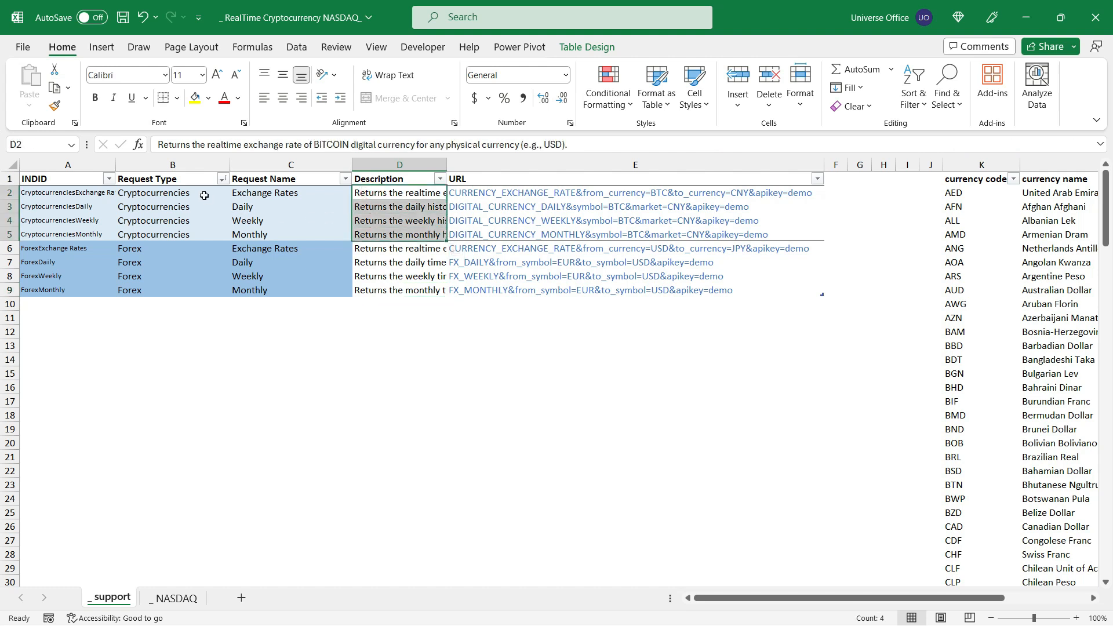
left_click(279, 252)
left_click_drag(279, 252, 154, 290)
left_click(204, 220)
left_click(191, 184)
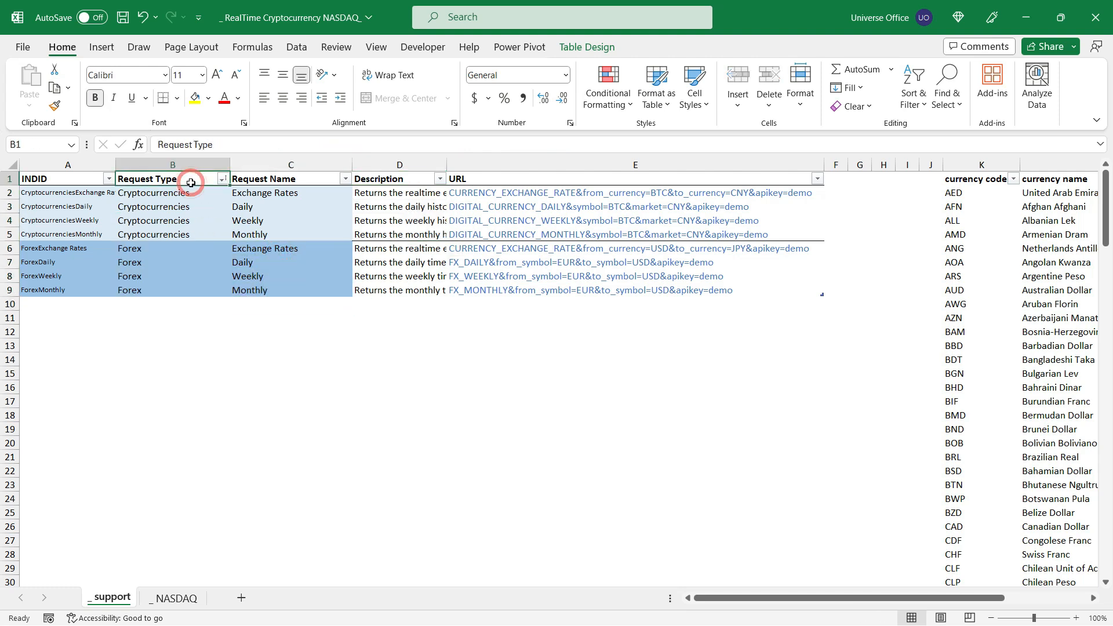
left_click(581, 47)
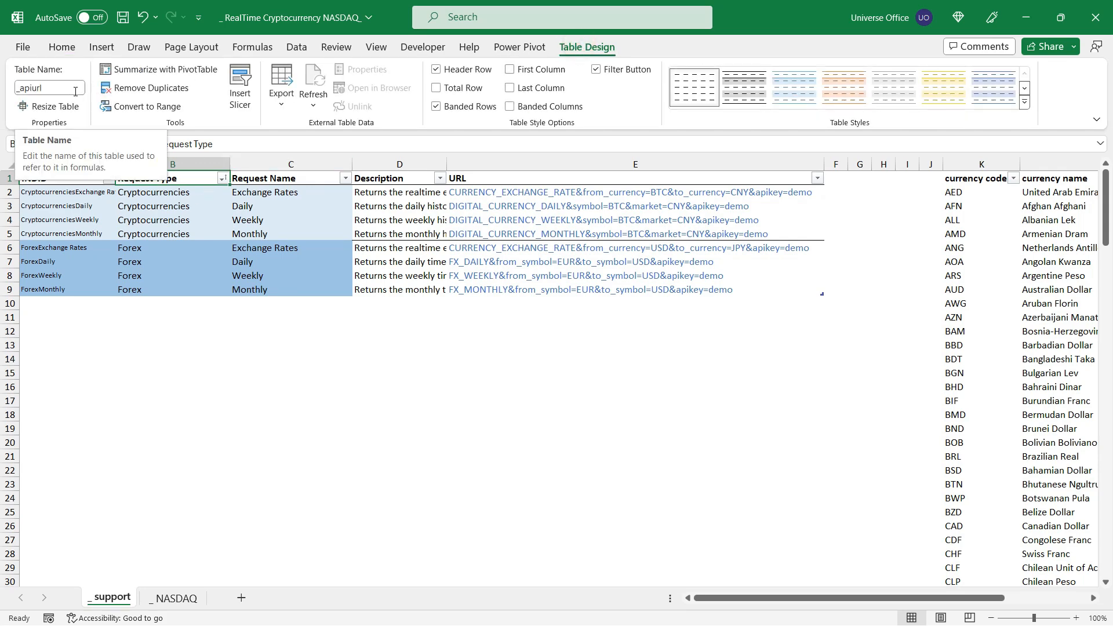
left_click(80, 184)
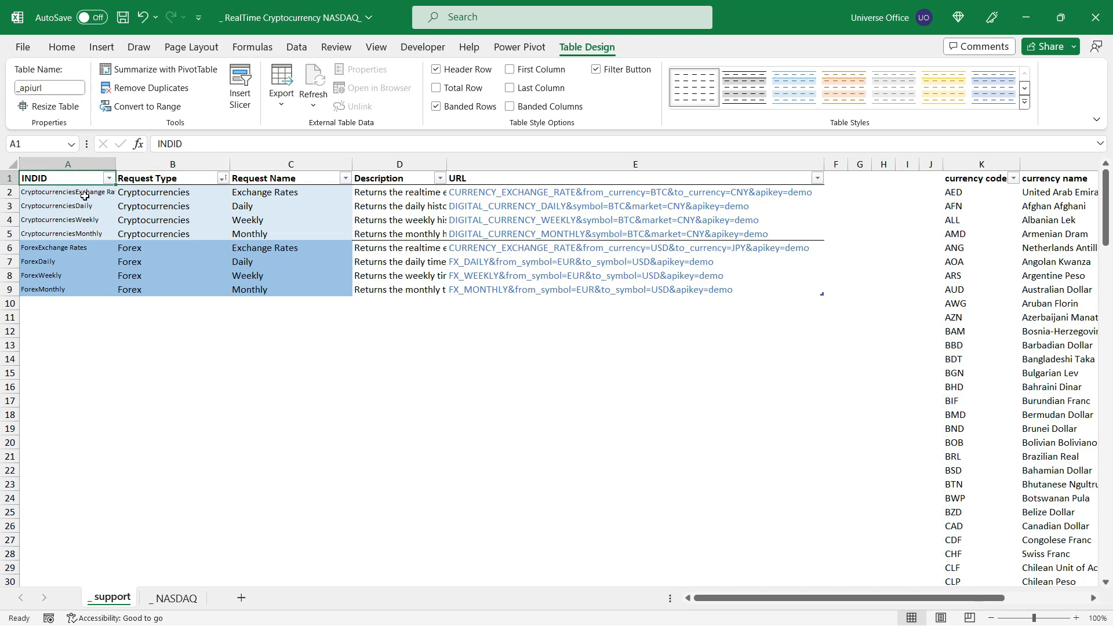
scroll(85, 196, "up", 6)
left_click(284, 225)
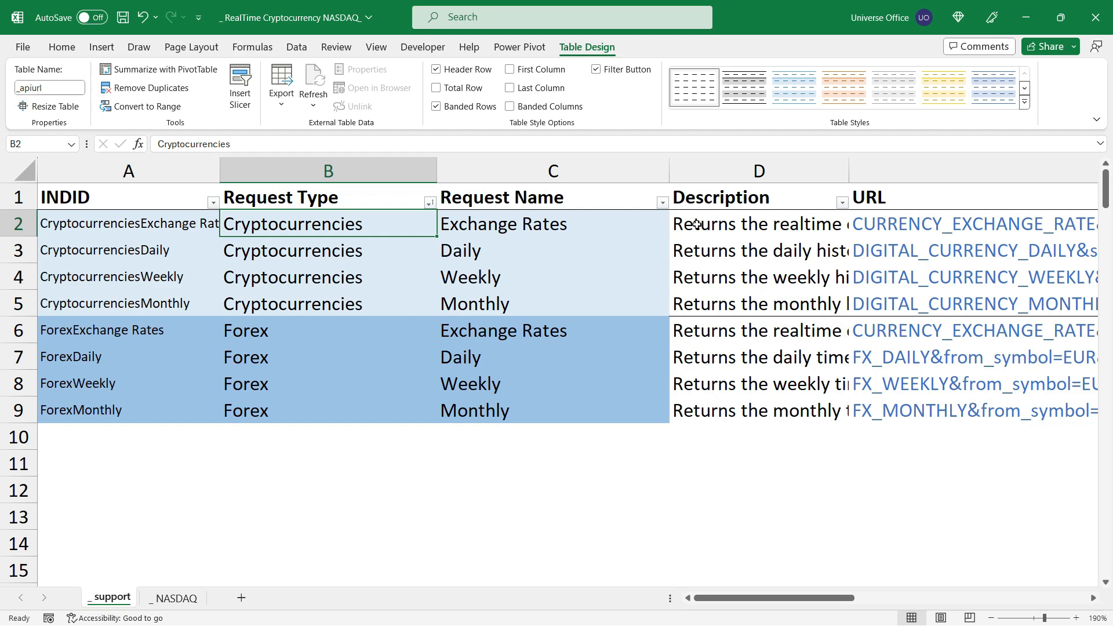
scroll(697, 225, "right", 3)
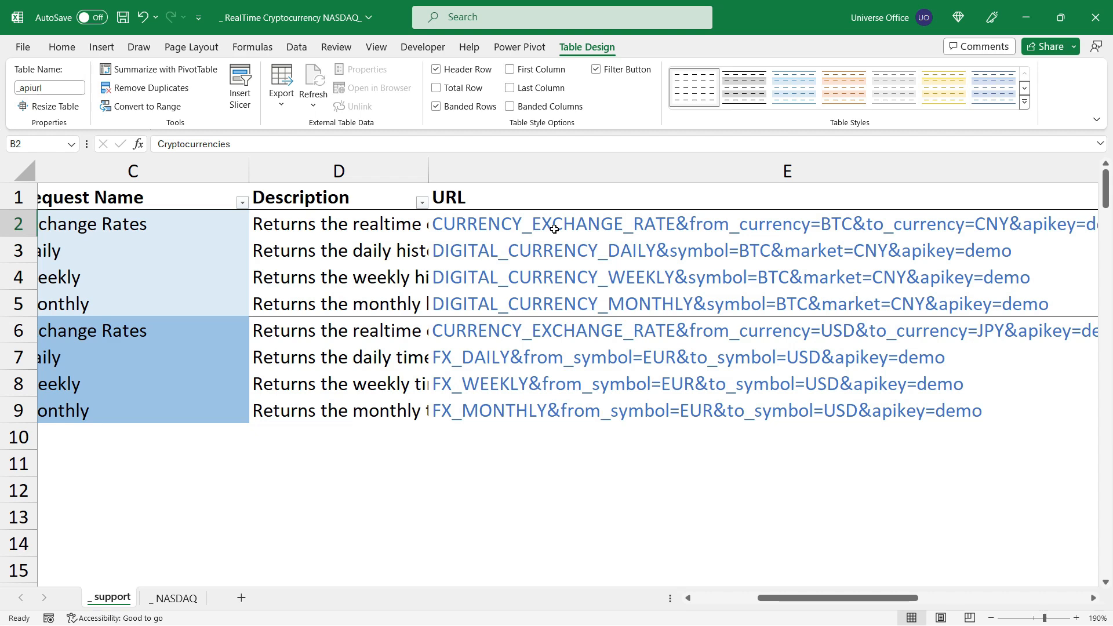
scroll(555, 229, "up", 2)
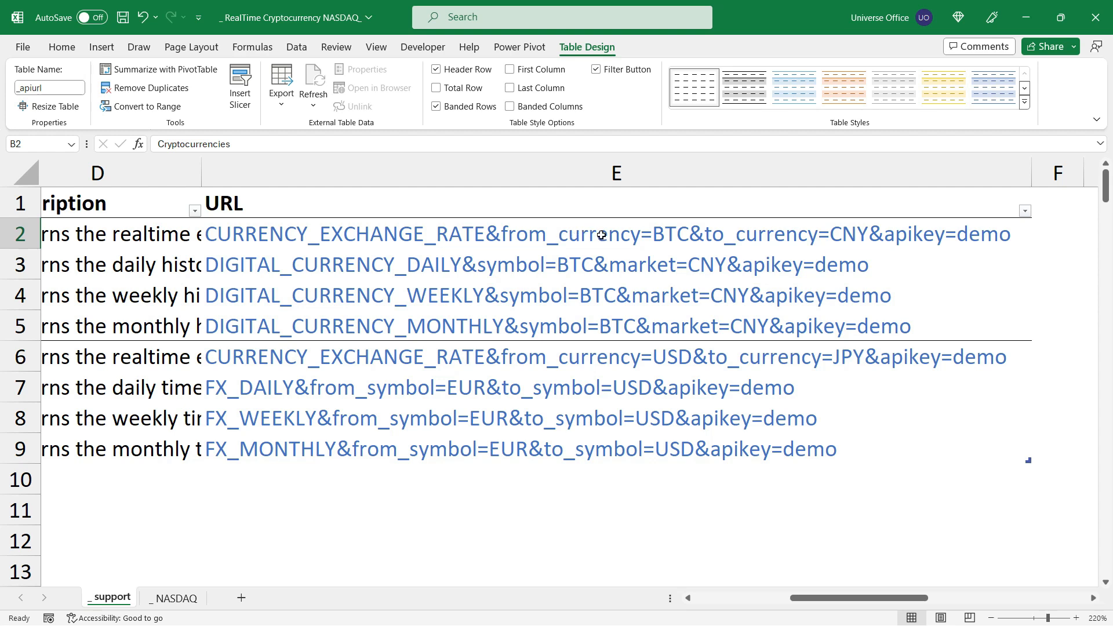
Step: Inspect E2's URL, highlighting the from_currency=BTC and to_currency parameters, then go to NASDAQ
double_click(683, 240)
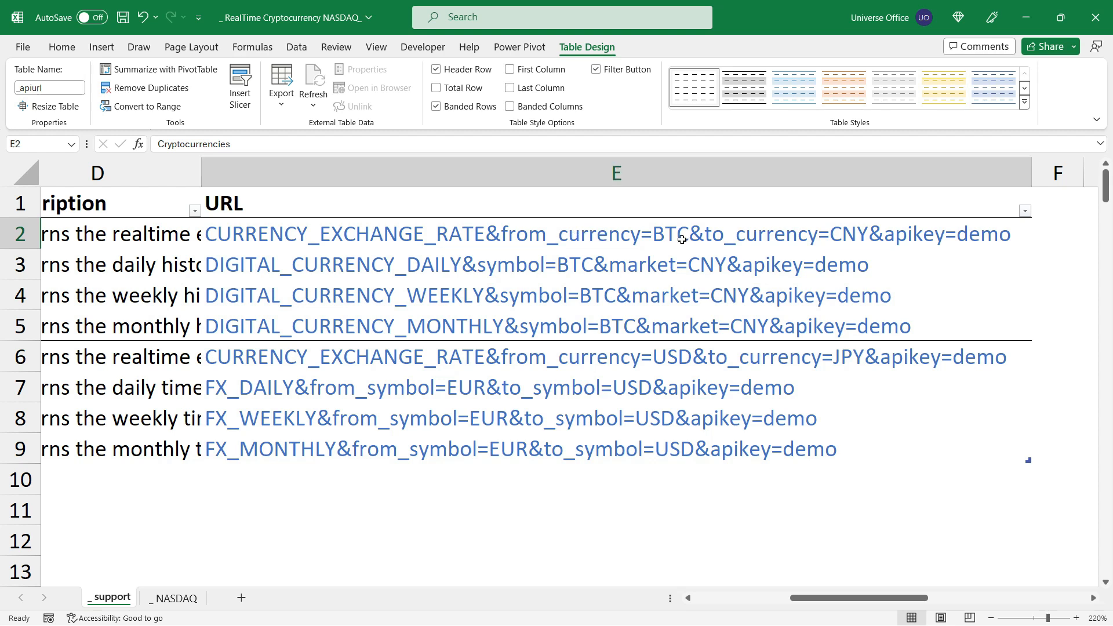
left_click_drag(688, 236, 505, 238)
left_click_drag(705, 235, 998, 235)
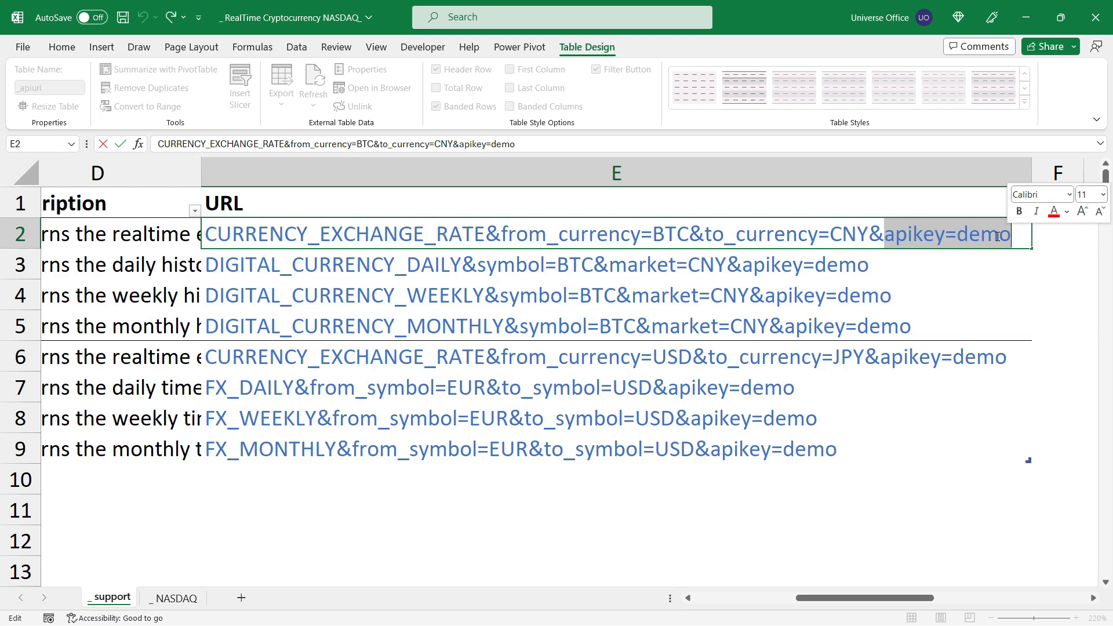
left_click(176, 598)
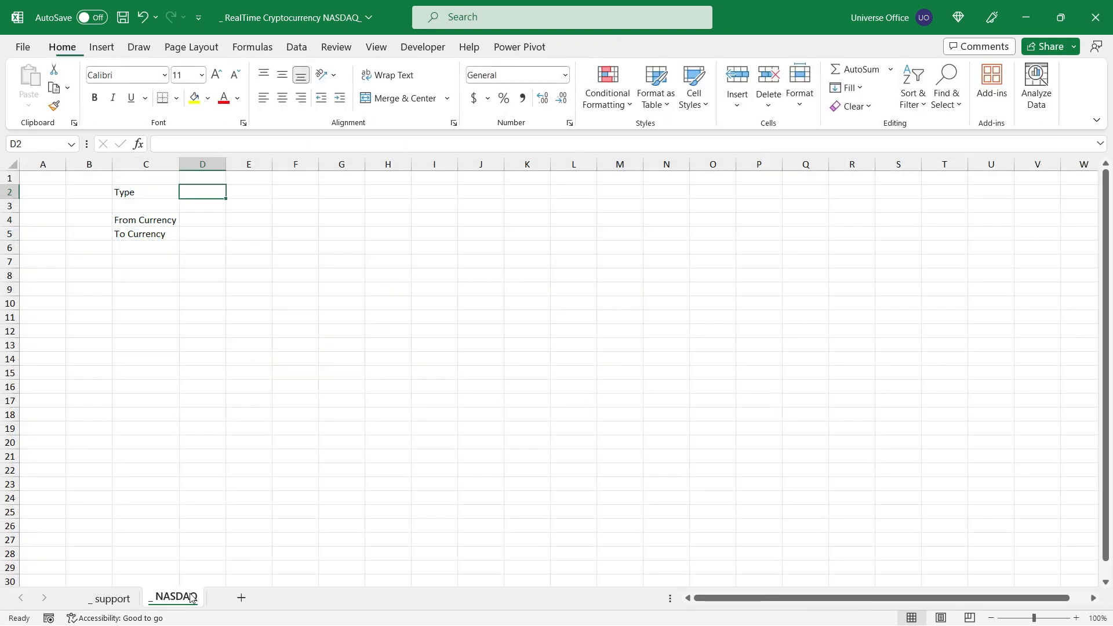
Step: Insert a row with the label ApiKey in C2, the API key value in D2, and widen column D
left_click(10, 178)
right_click(9, 179)
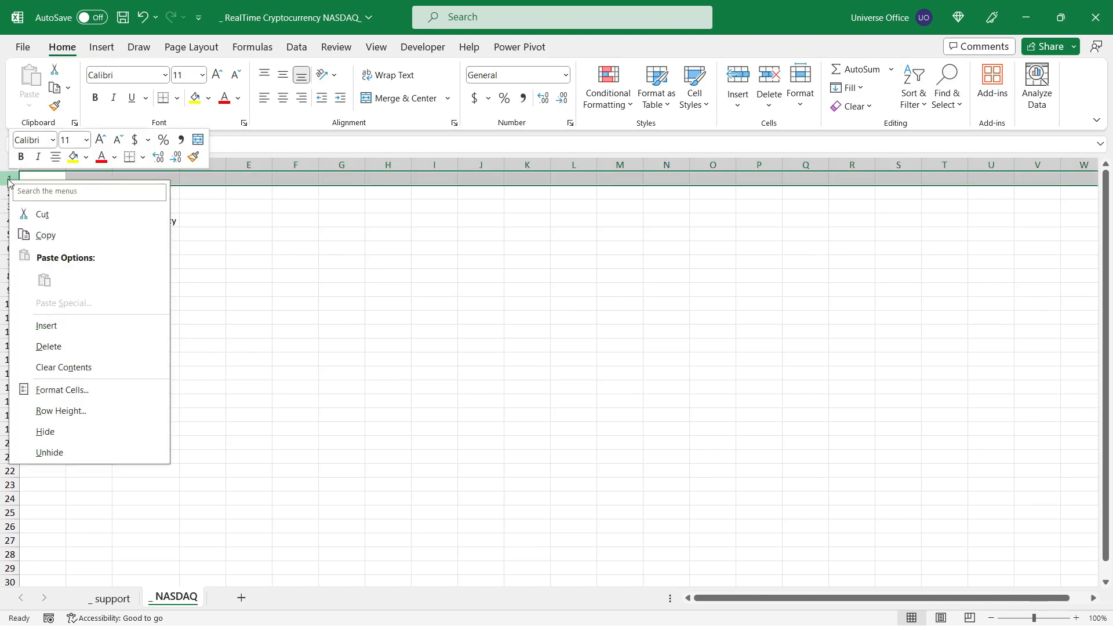
left_click(68, 334)
left_click(147, 196)
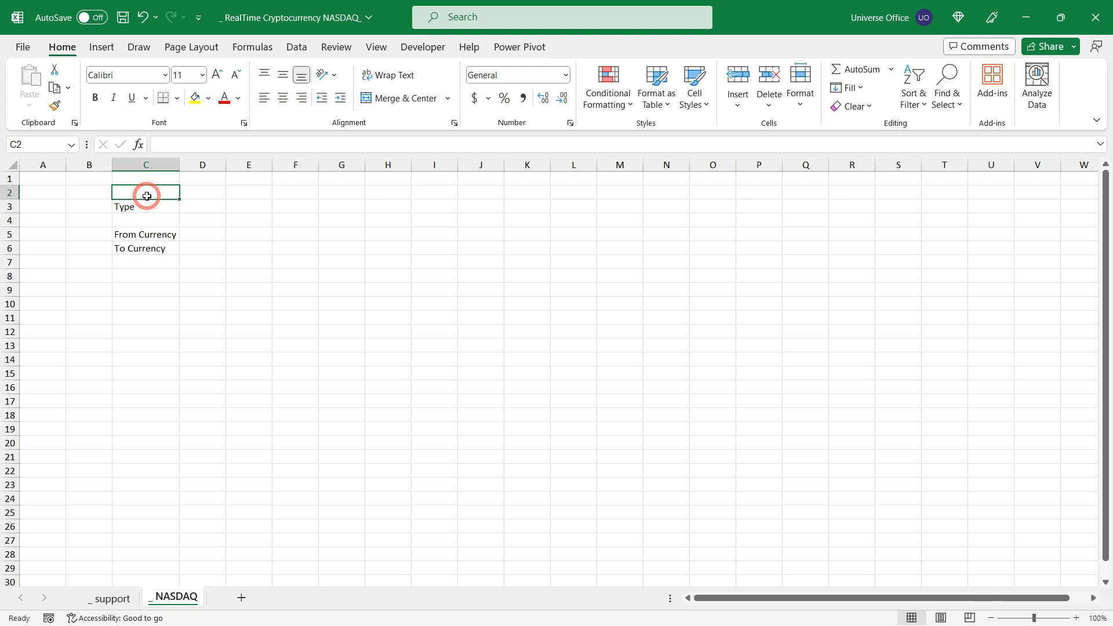
type("ApiKey")
key("Return")
key("Right")
key("Up")
type("demo")
key("Return")
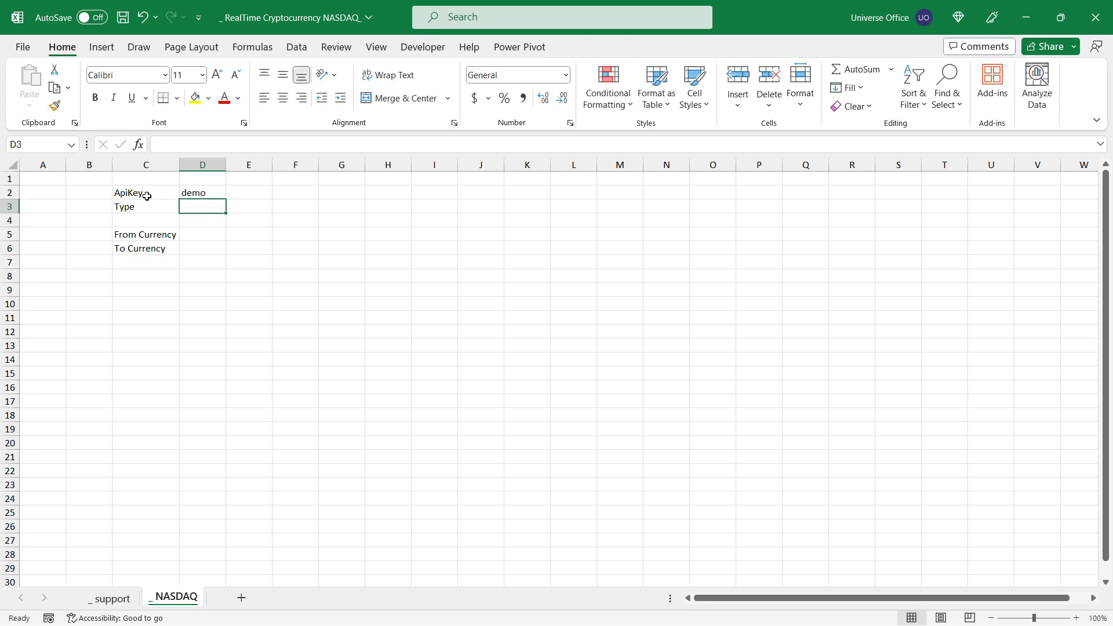
left_click_drag(226, 164, 297, 164)
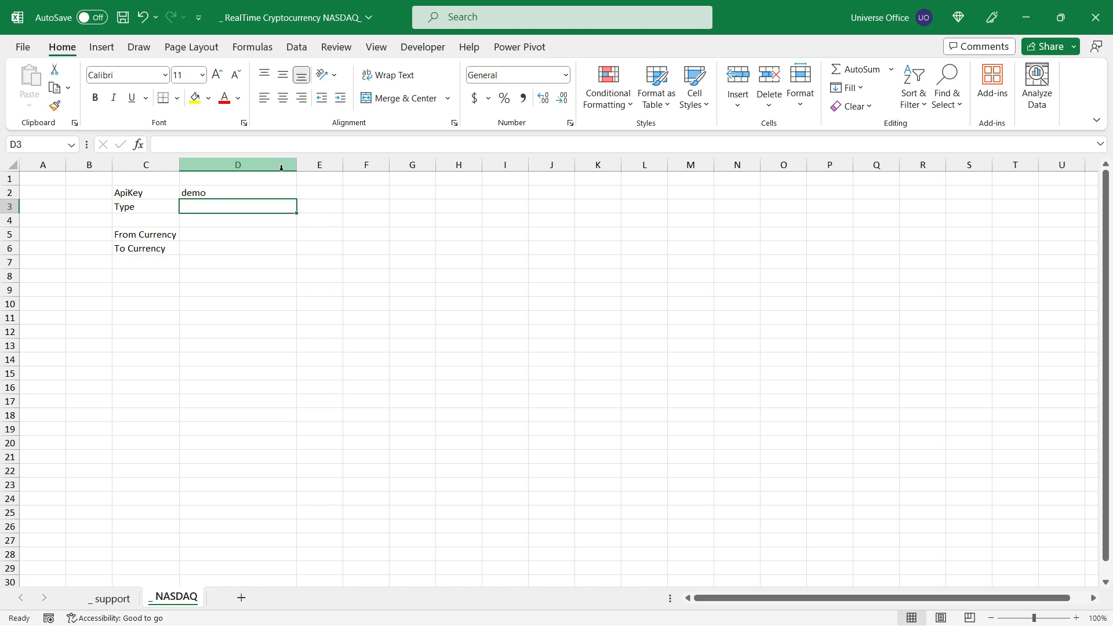
Step: Glance at the support sheet and come back to the NASDAQ sheet
left_click(119, 597)
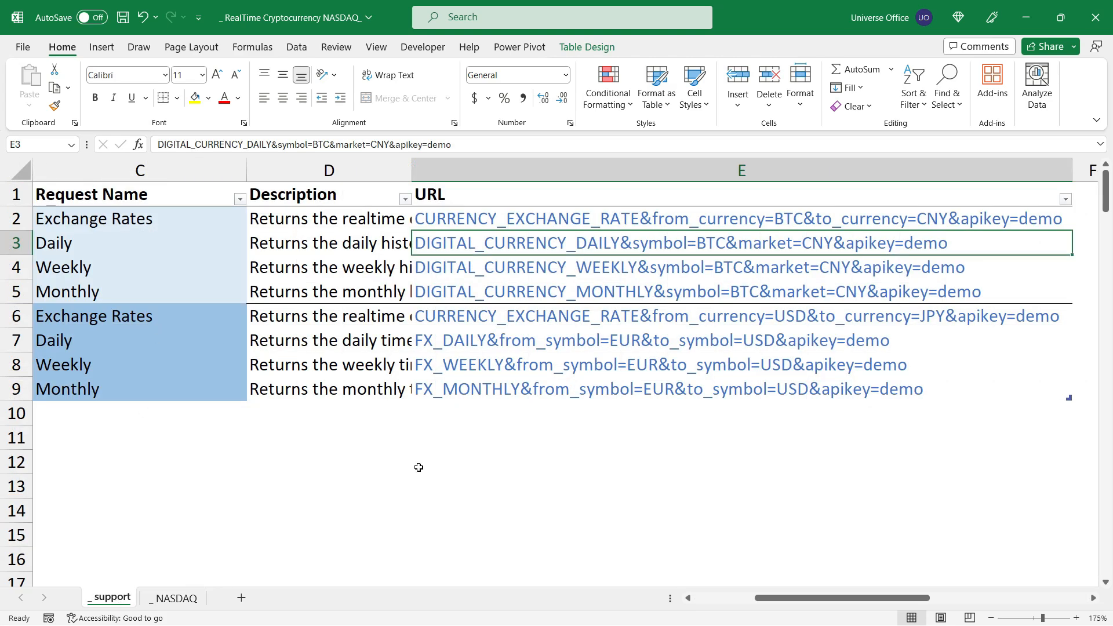
left_click_drag(864, 598, 803, 598)
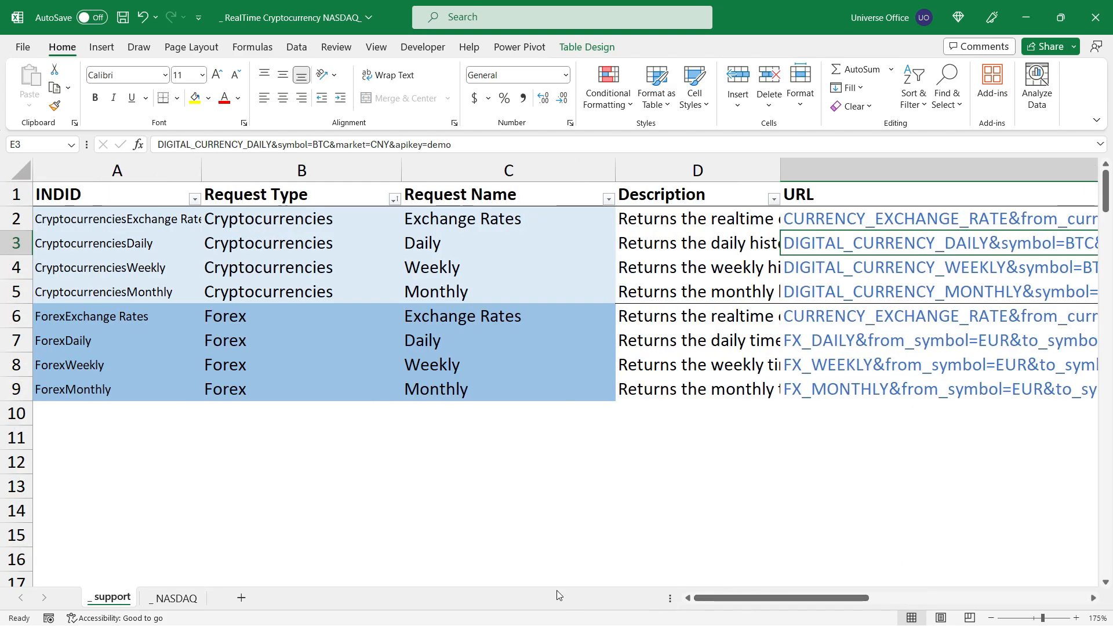
left_click(187, 600)
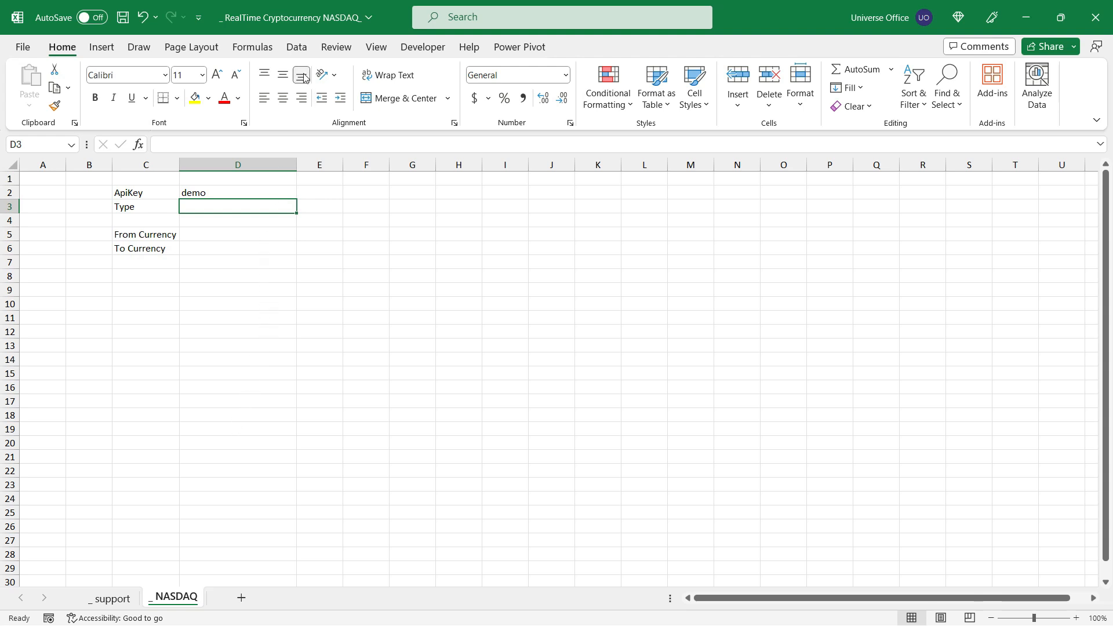
Step: Restrict D3 to a list sourced from =INDIRECT("_apiurl[Request Type]") and open its dropdown
left_click(296, 47)
left_click(758, 106)
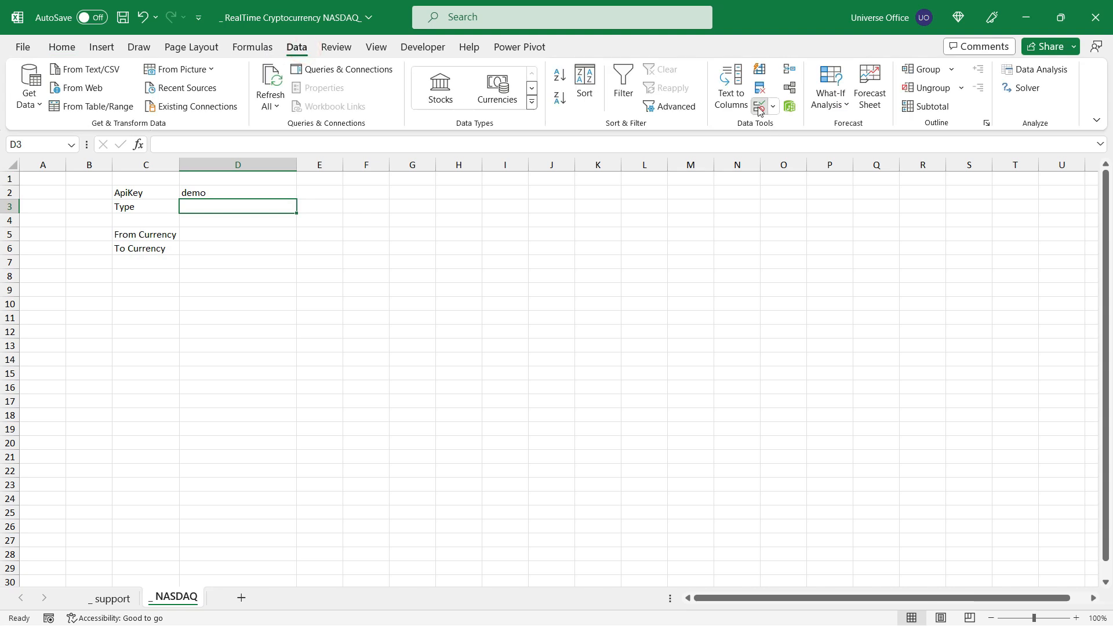
left_click(620, 318)
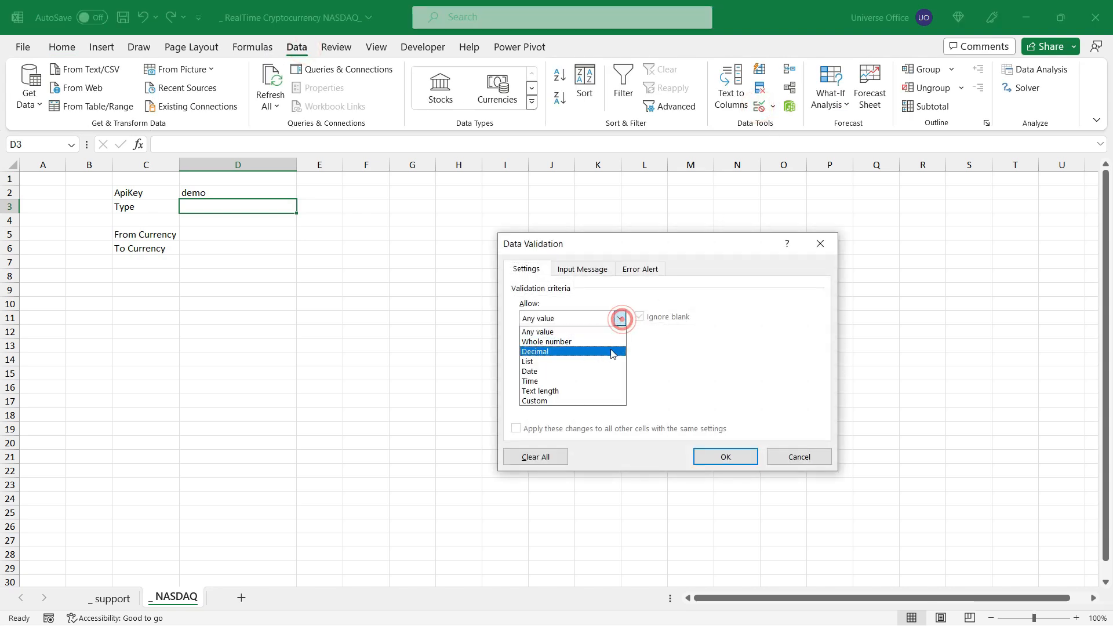
left_click(597, 364)
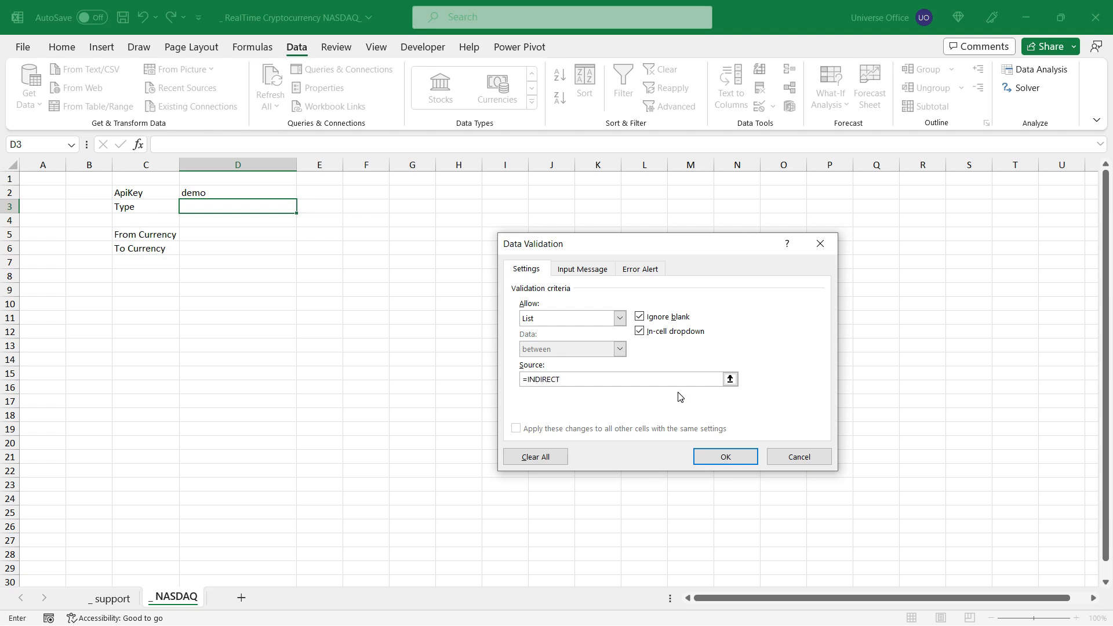
type("(\"_apiurl")
type("Type")
left_click(722, 457)
left_click(302, 207)
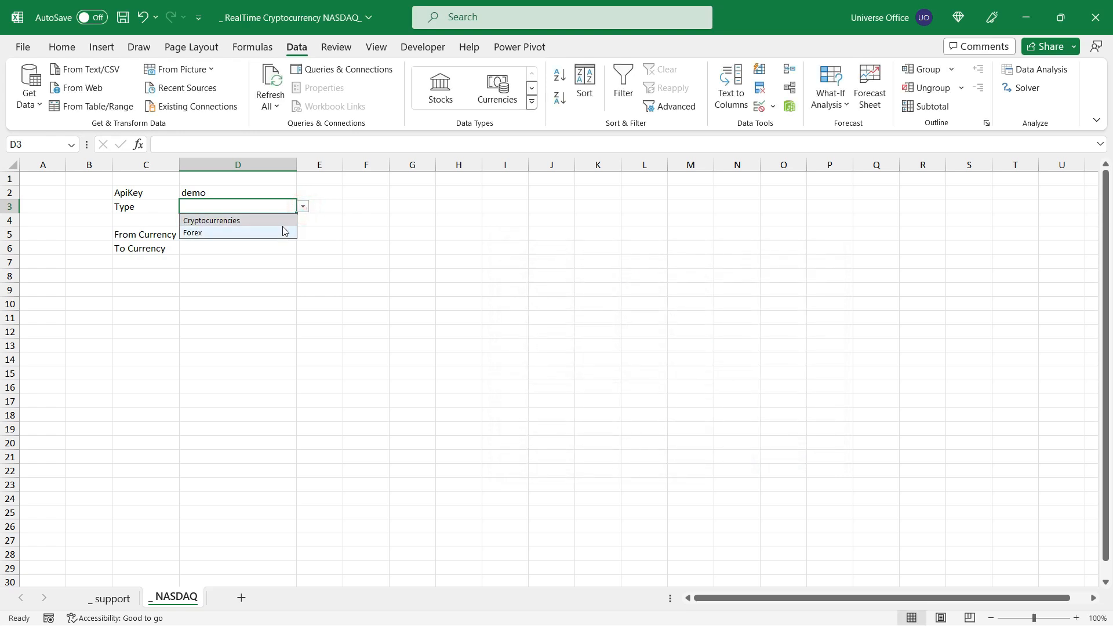
Step: Choose Forex for Type and add the Name label in C4
left_click(283, 231)
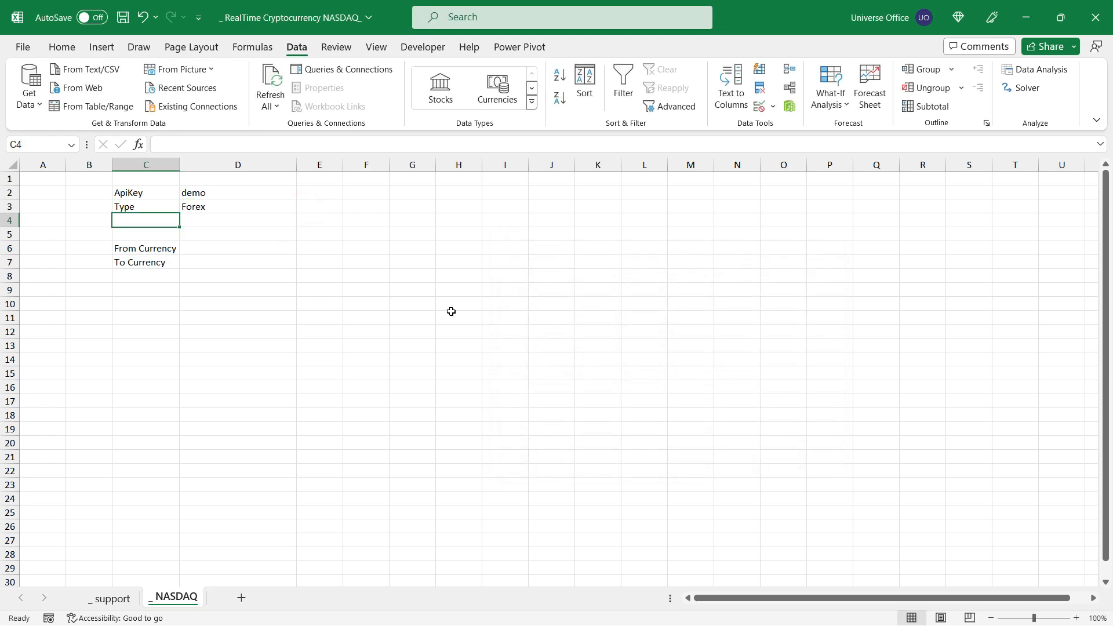
type("Name")
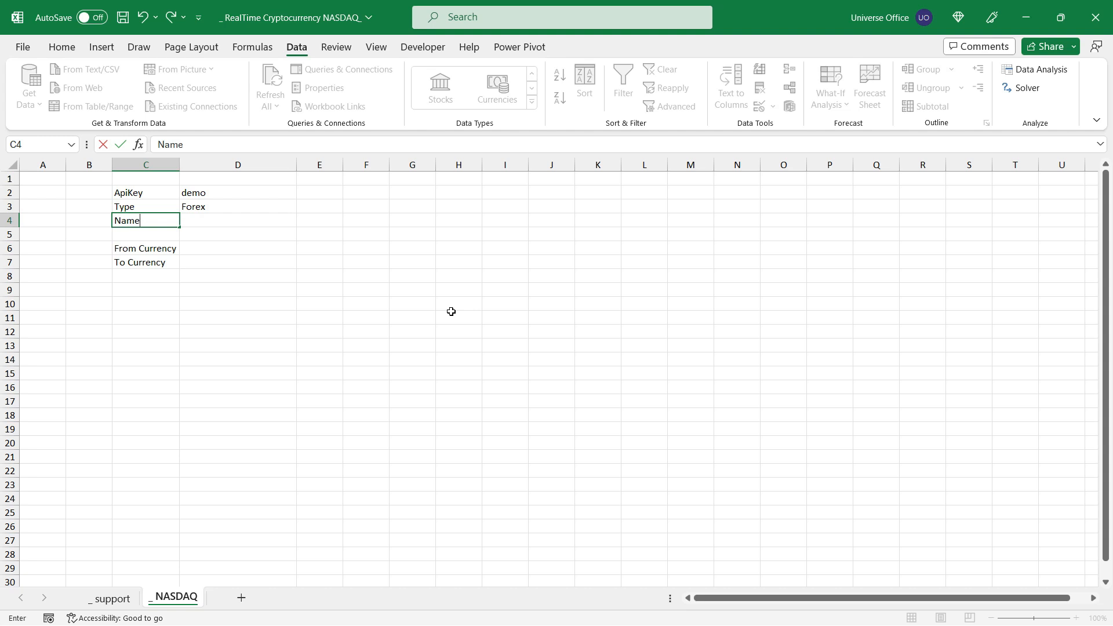
key("Return")
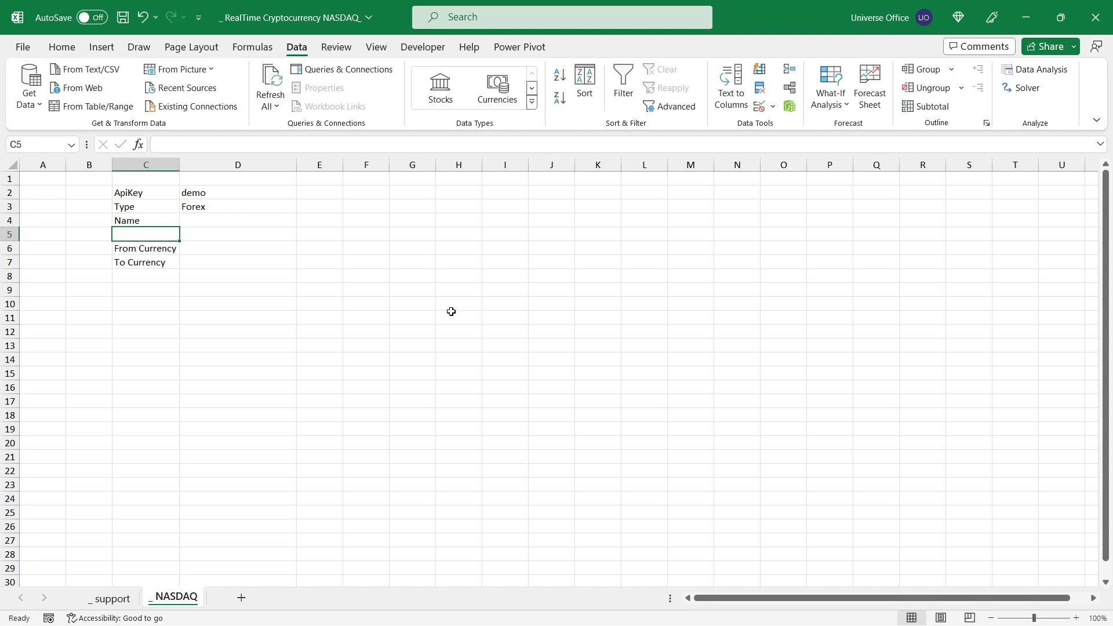
key("Right")
key("Up")
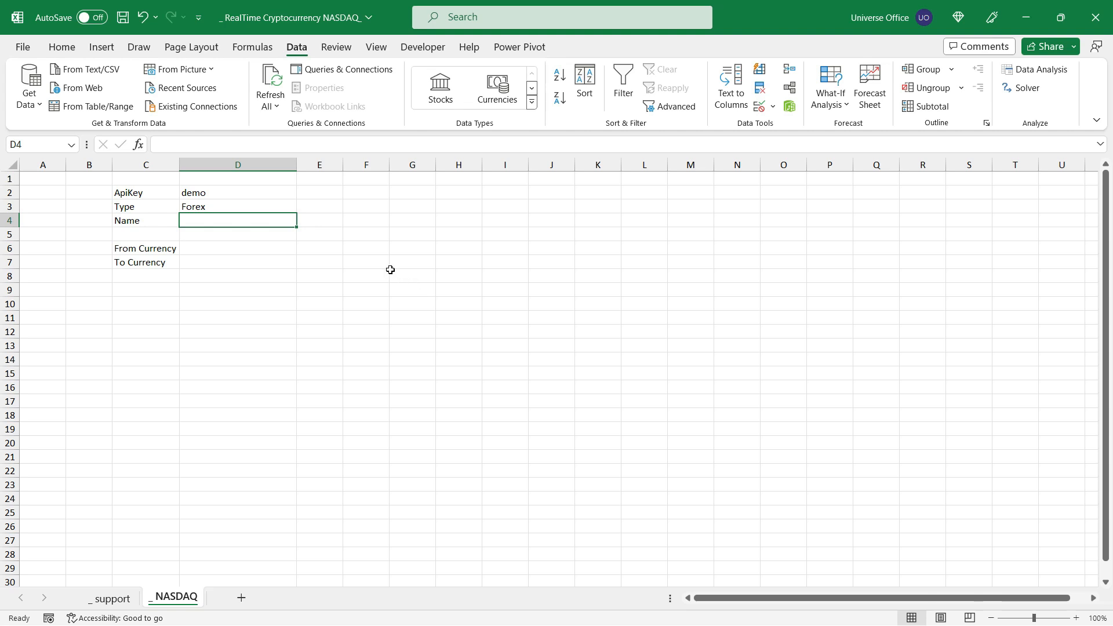
Step: Change Type in D3 to Cryptocurrencies and go to the support sheet
left_click(292, 208)
left_click(302, 207)
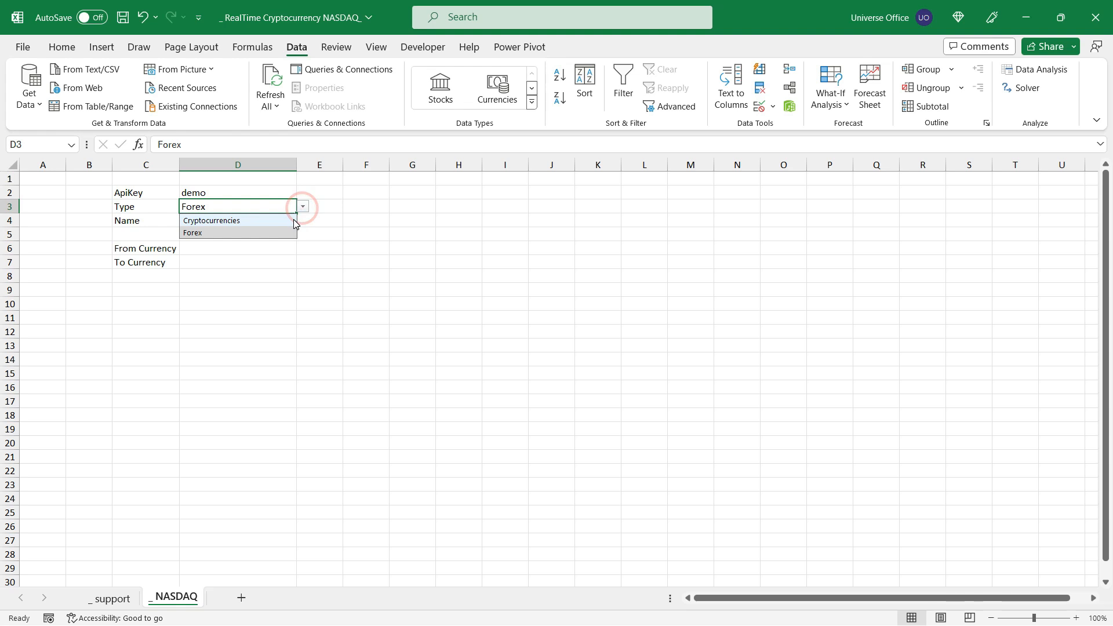
left_click(295, 223)
left_click(291, 220)
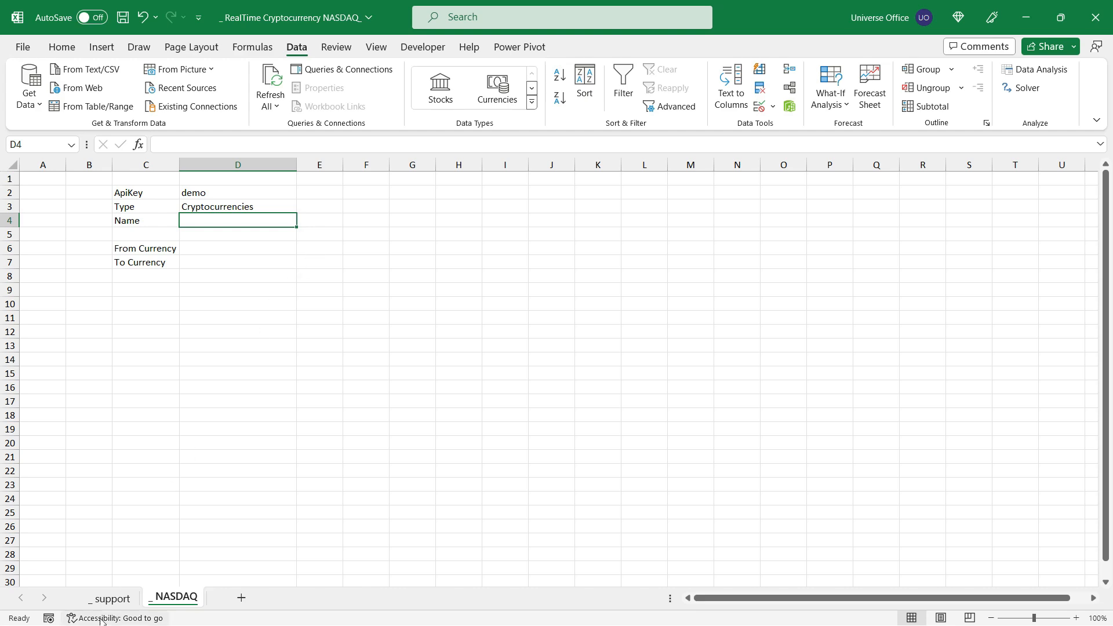
left_click(114, 603)
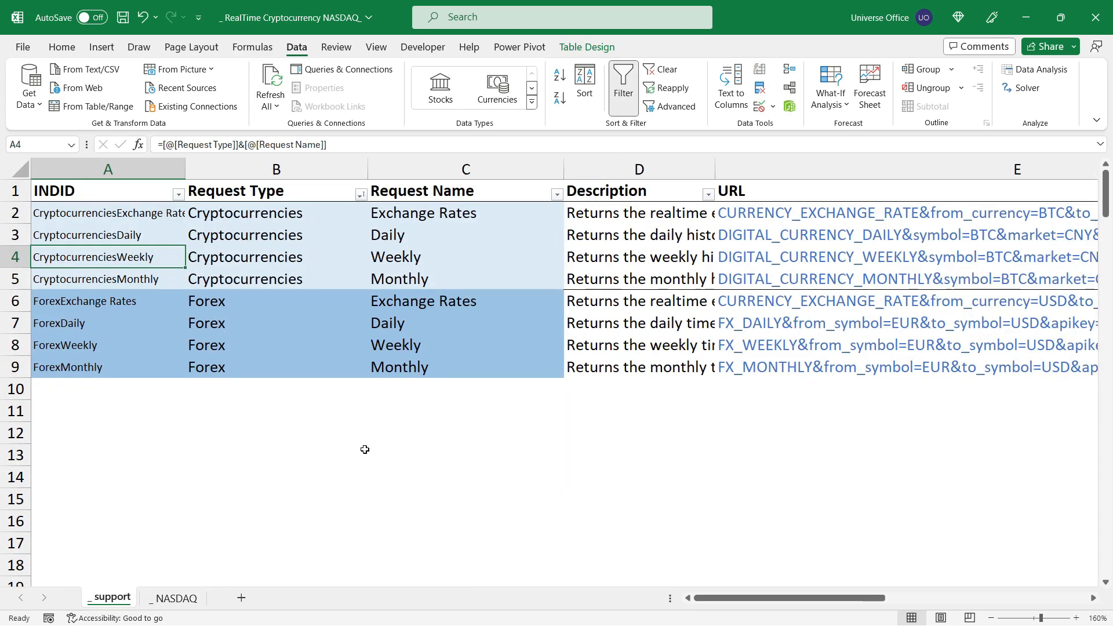
Step: Widen column G and start a FILTER in G1 over _apiurl[Request Name] and _apiurl[Request Type]
scroll(660, 531, "right", 4)
left_click_drag(584, 164, 646, 162)
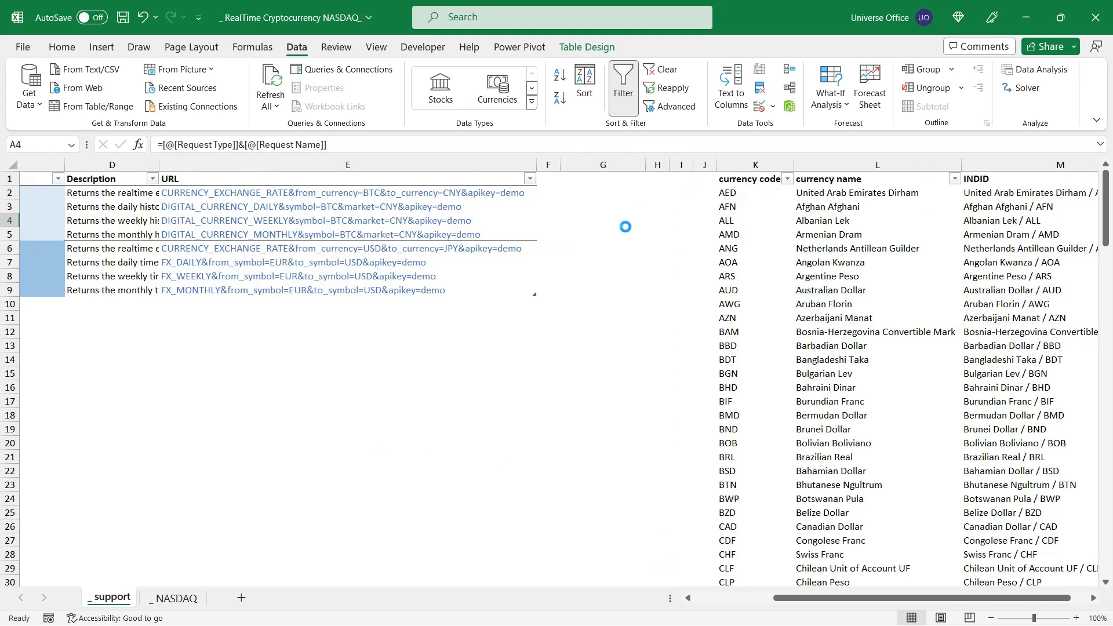
scroll(629, 226, "up", 3, "ctrl")
left_click(744, 197)
left_click(747, 187)
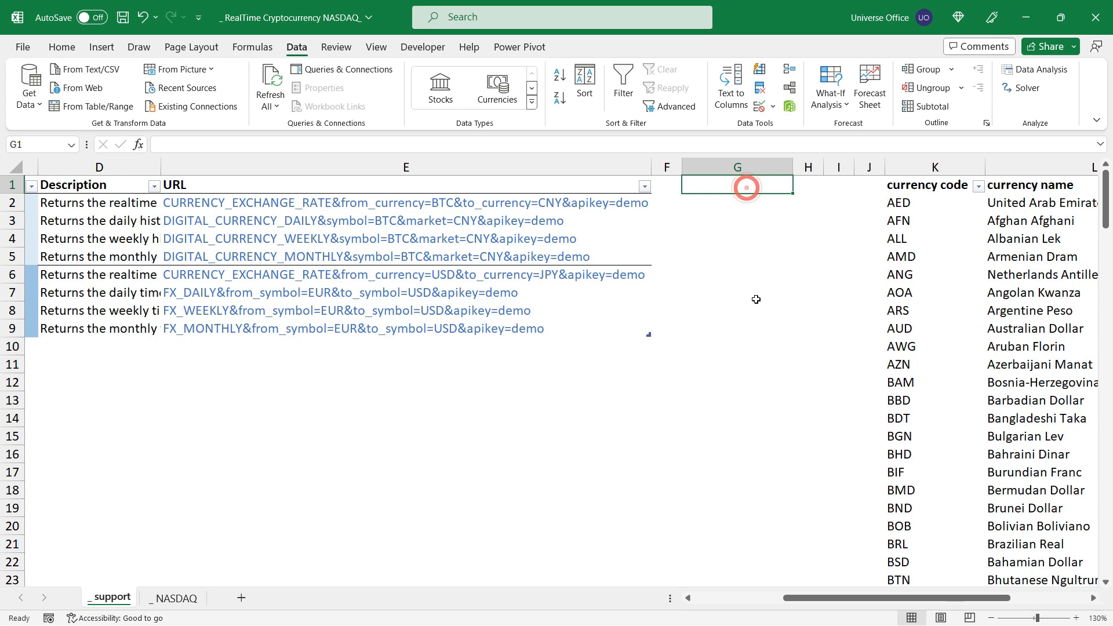
type("=FILTER")
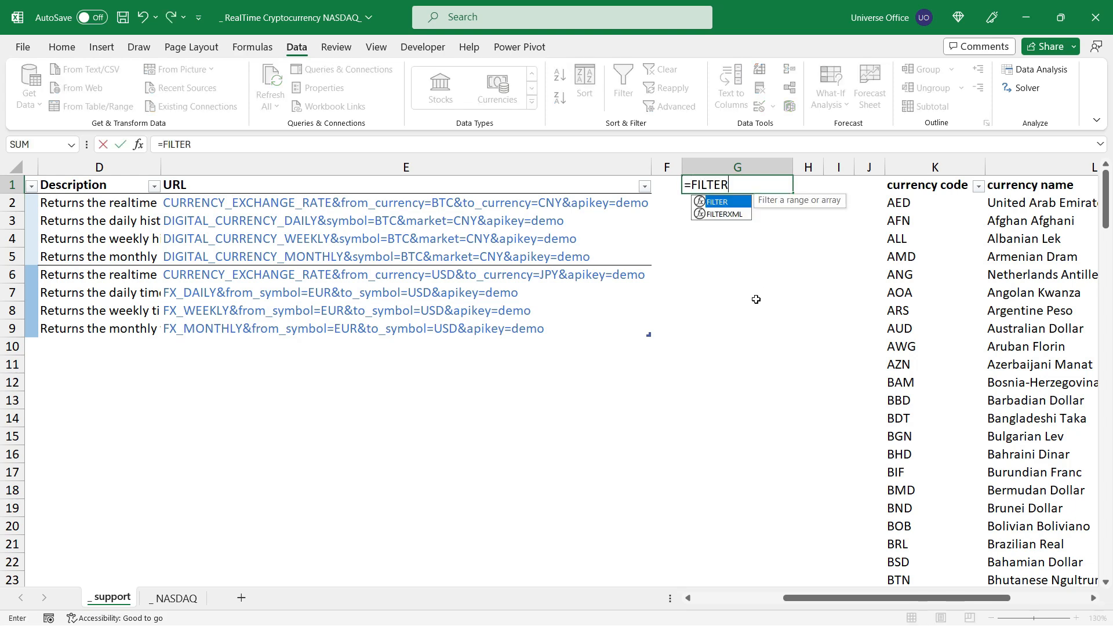
type("(")
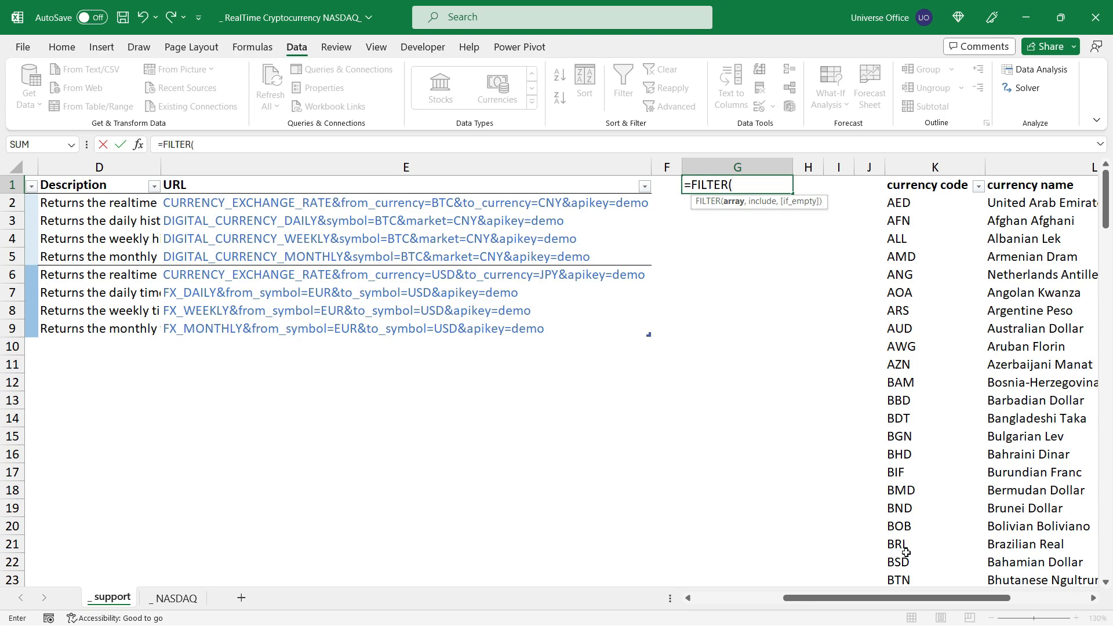
left_click_drag(900, 605, 812, 605)
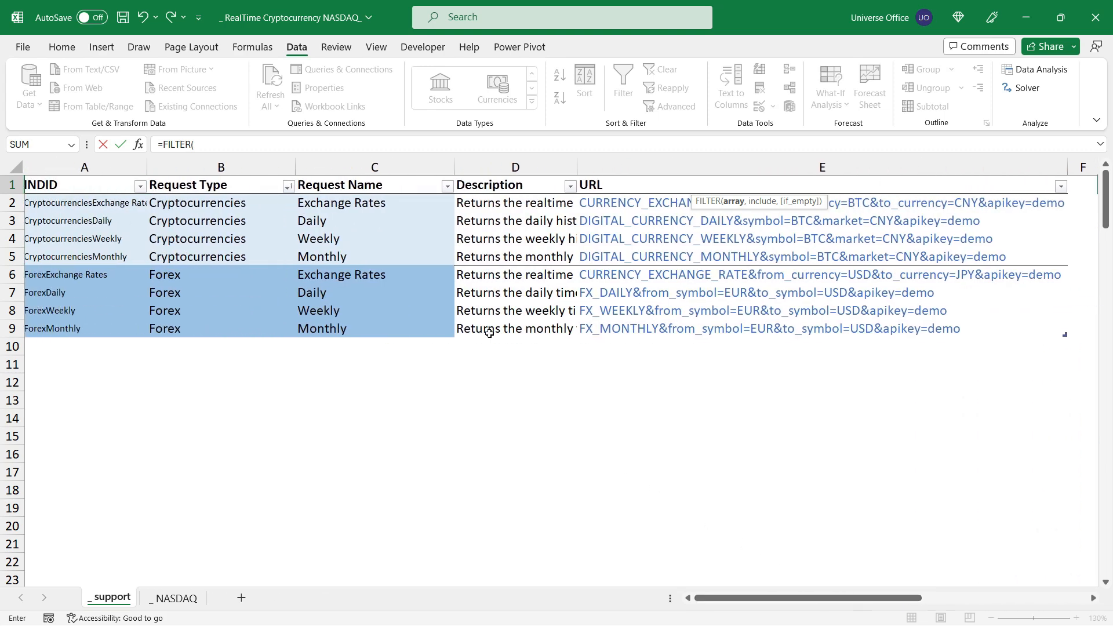
left_click_drag(427, 206, 420, 325)
type(",")
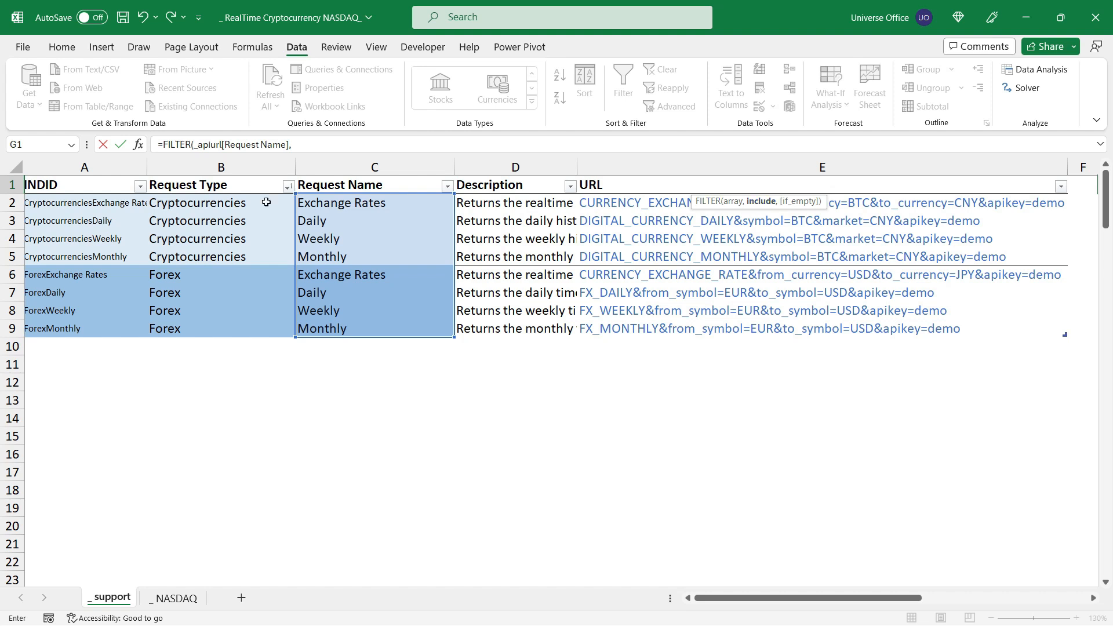
left_click_drag(267, 202, 256, 327)
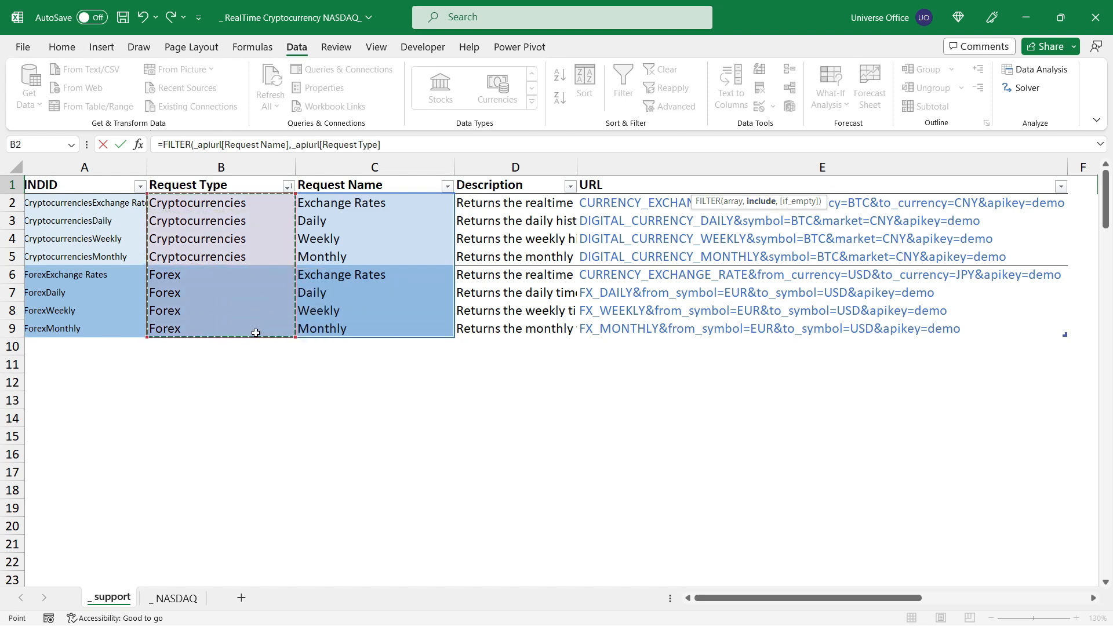
Step: Finish the condition ='_ NASDAQ'!$D$3 with an empty "" fallback and commit the formula
left_click(431, 145)
type("=")
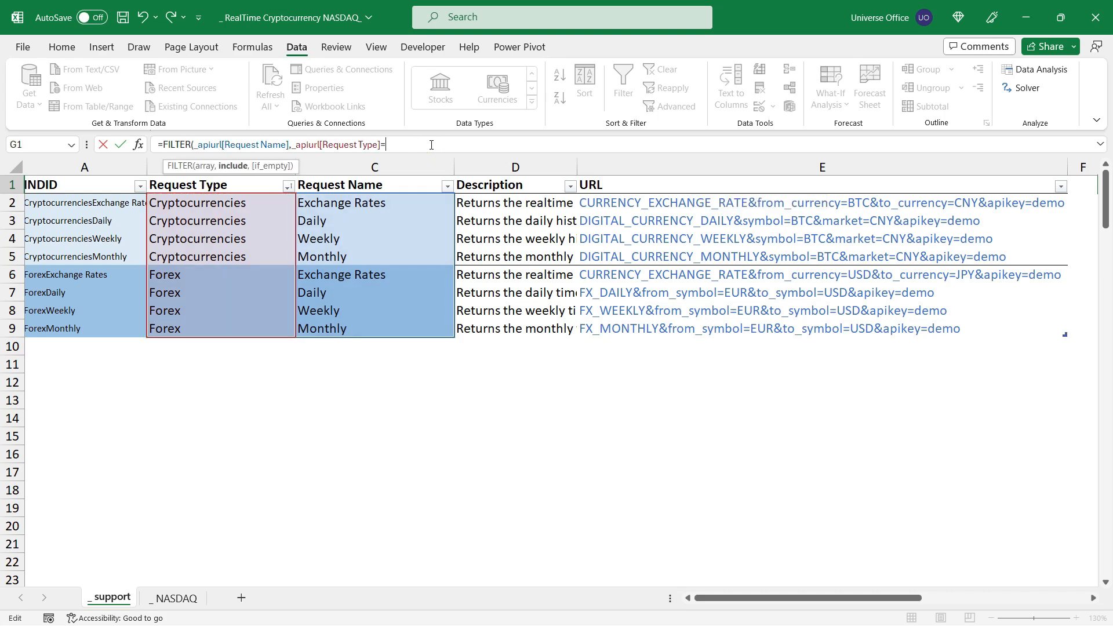
left_click(174, 599)
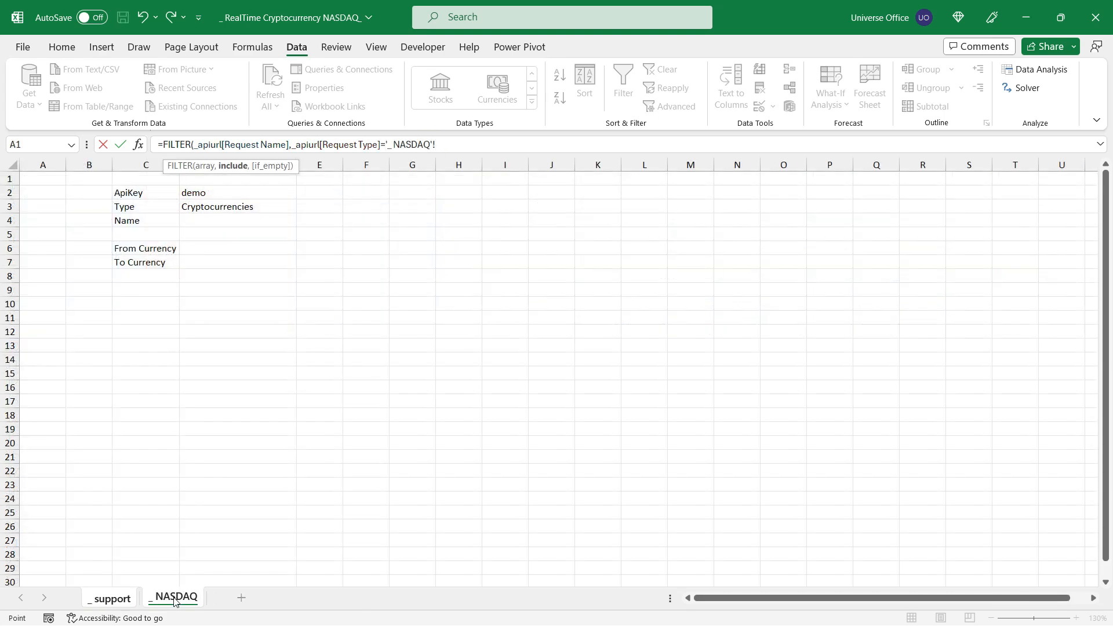
left_click(254, 209)
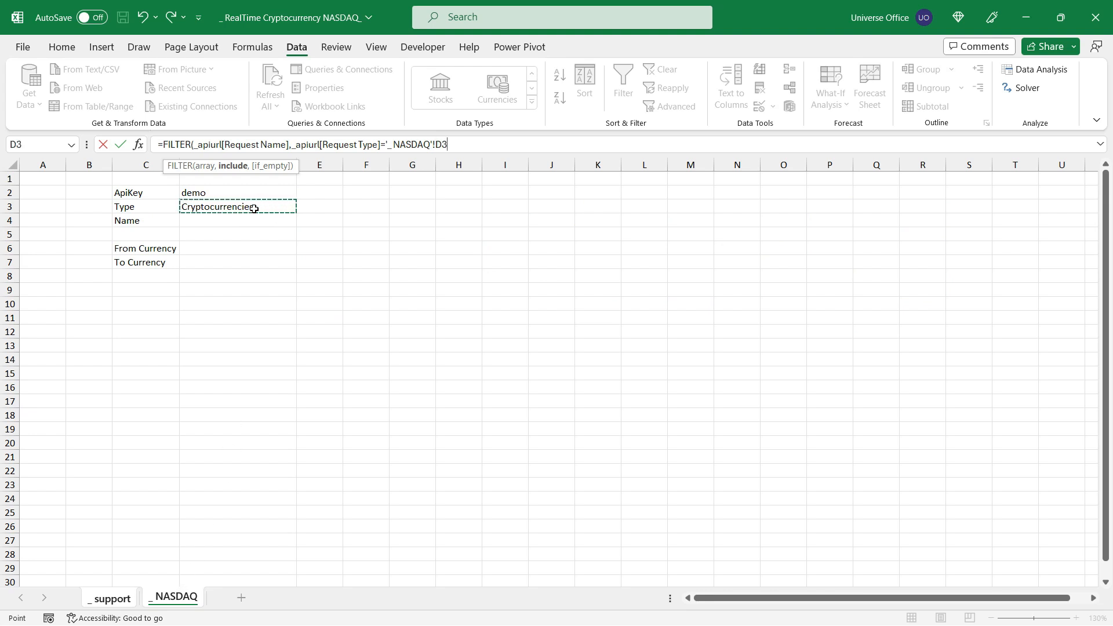
key("F4")
type(",")
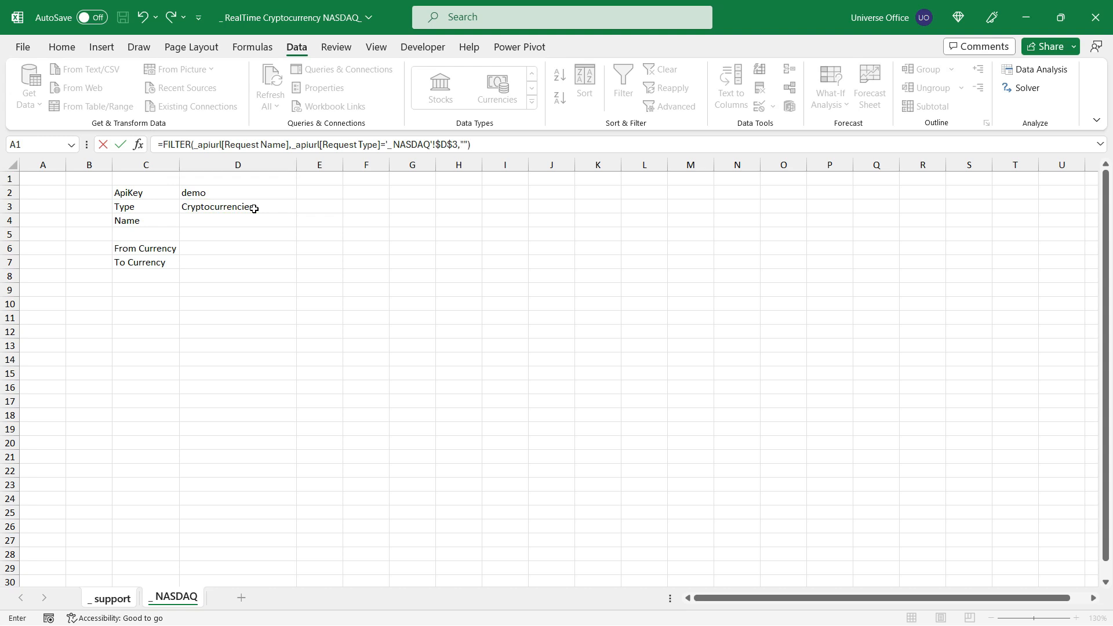
key("Return")
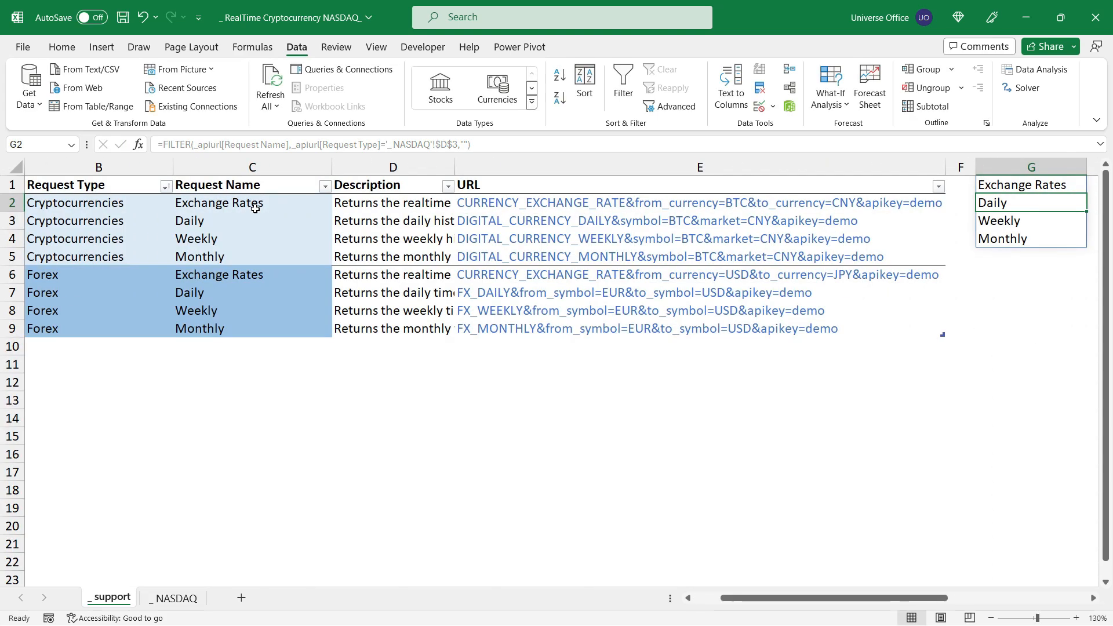
Step: Define the name reqname for column G in Name Manager and go back to NASDAQ
scroll(689, 549, "right", 3)
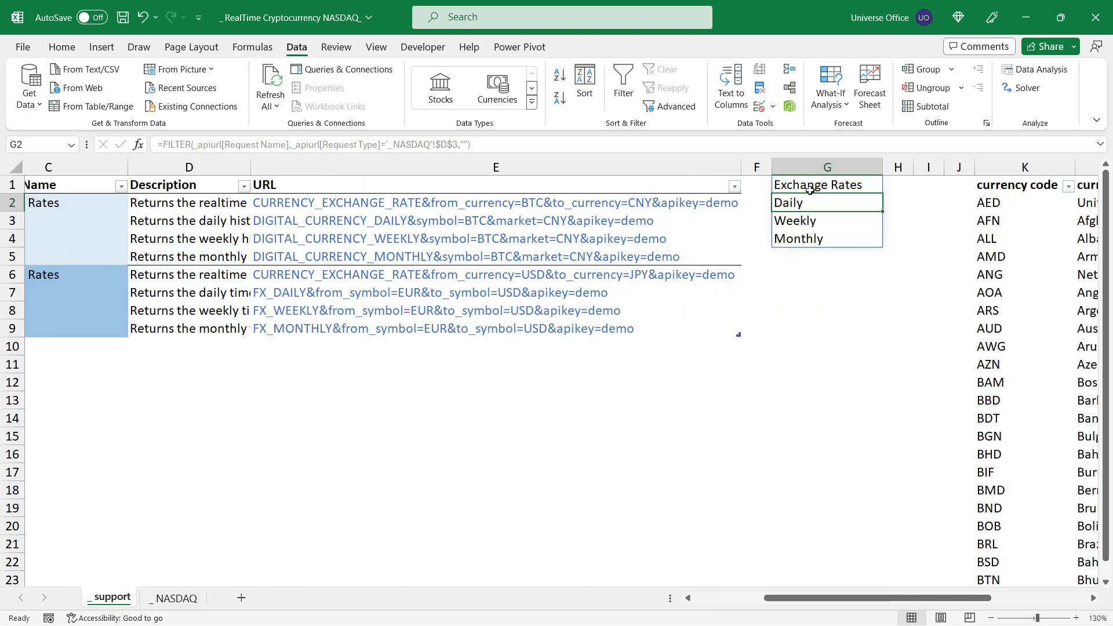
left_click_drag(808, 184, 808, 242)
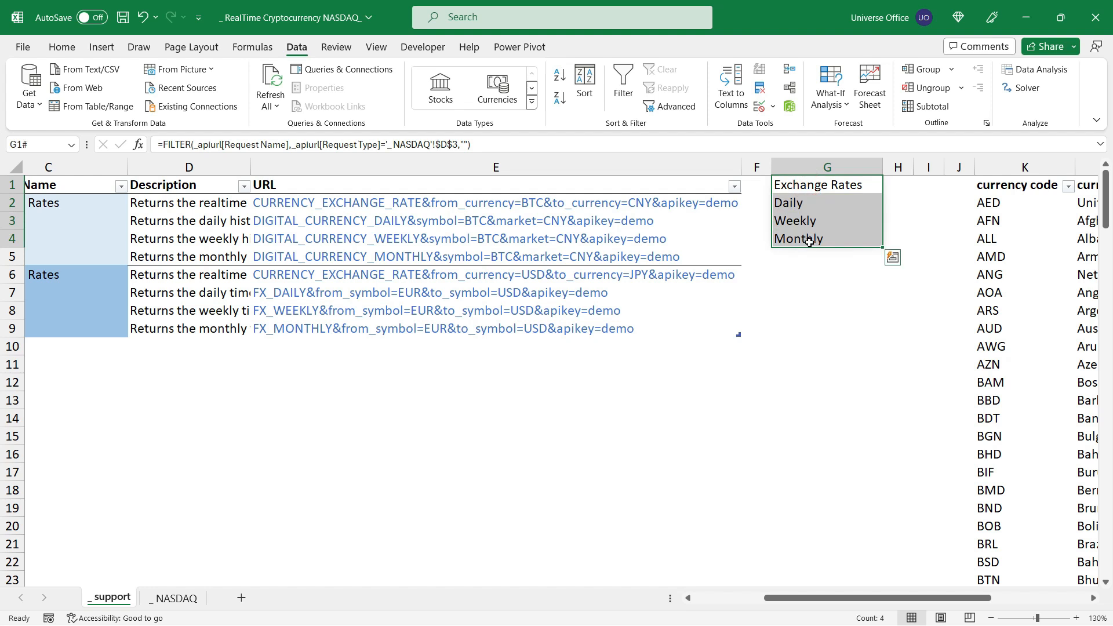
left_click(820, 168)
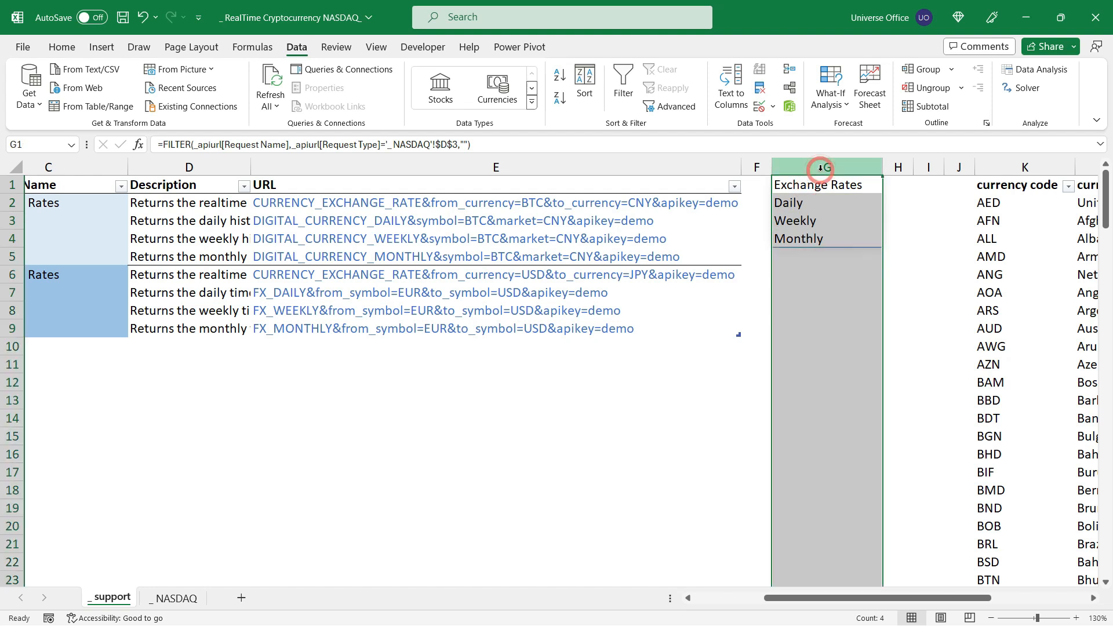
left_click(253, 47)
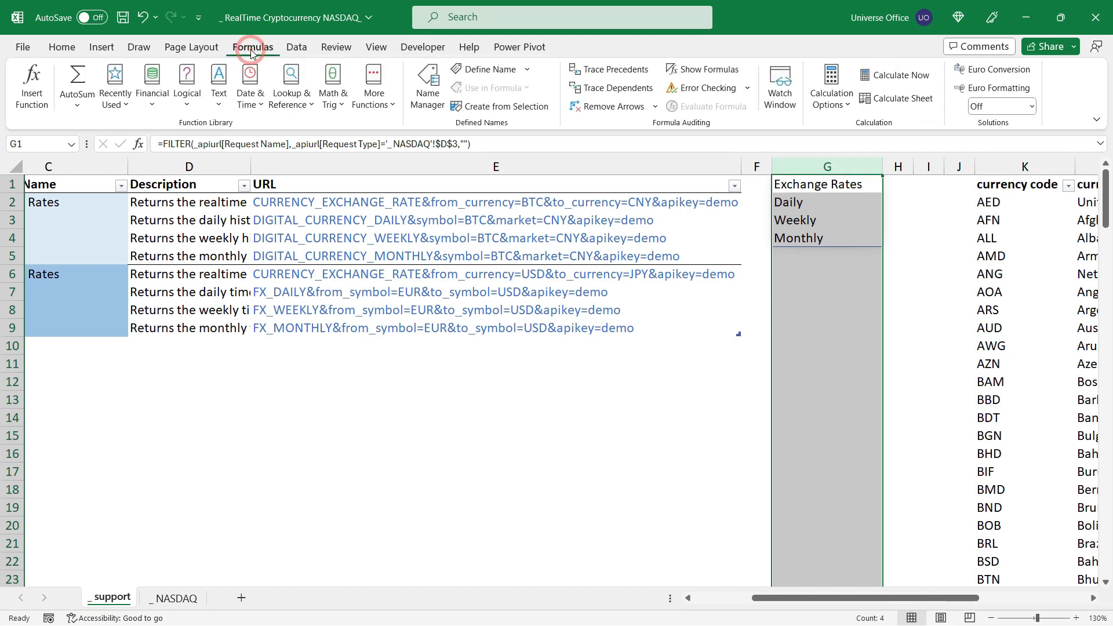
left_click(417, 92)
left_click(508, 233)
left_click_drag(626, 275, 444, 290)
type("reqname")
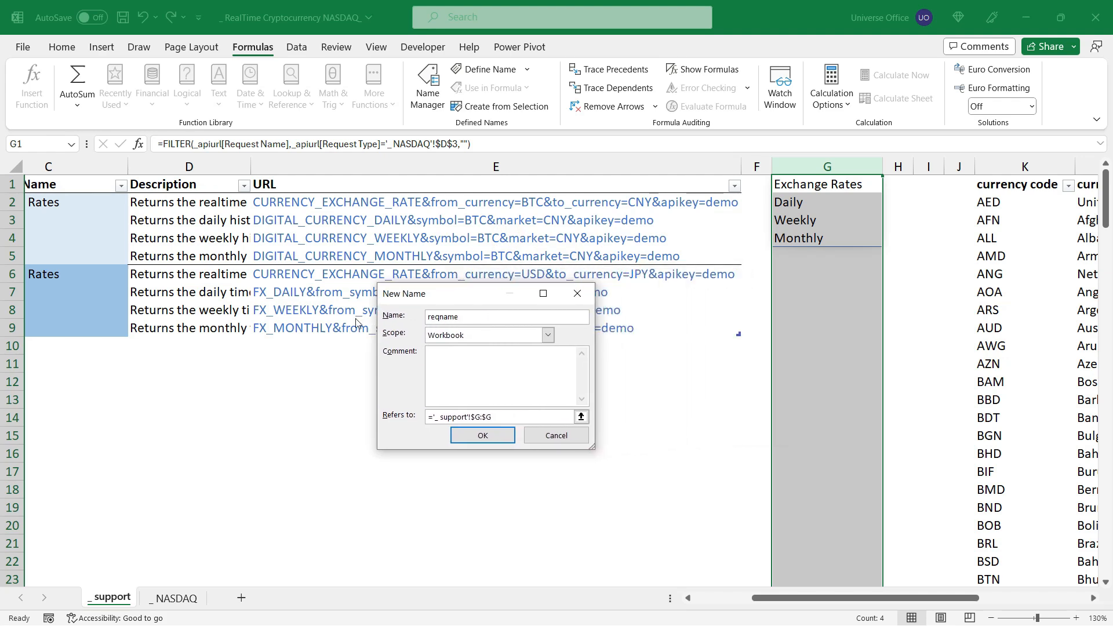
left_click(482, 435)
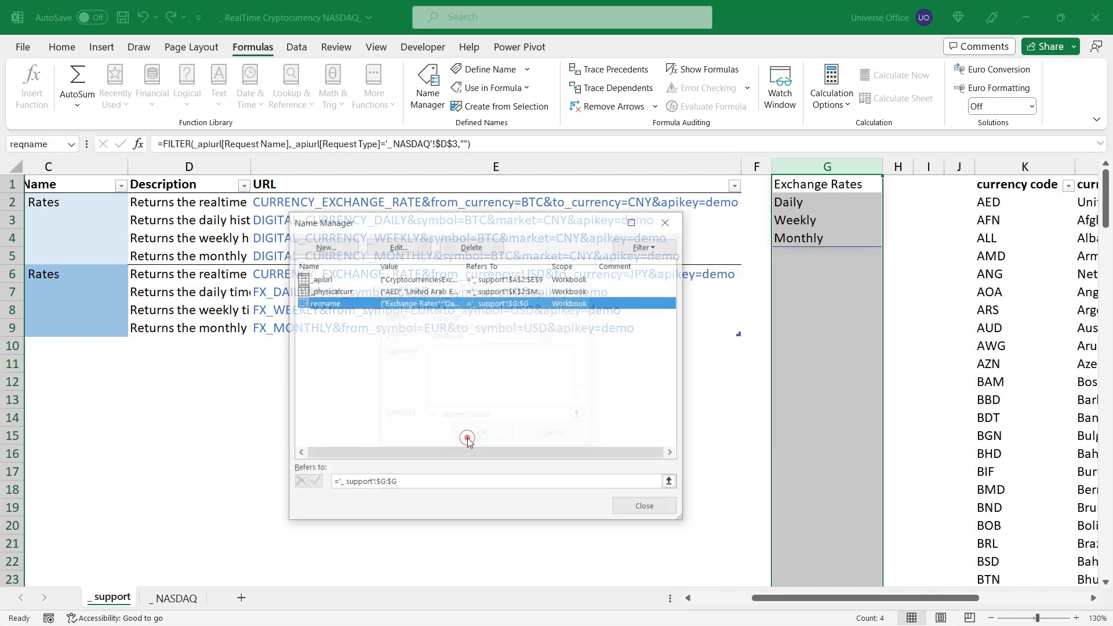
left_click(665, 221)
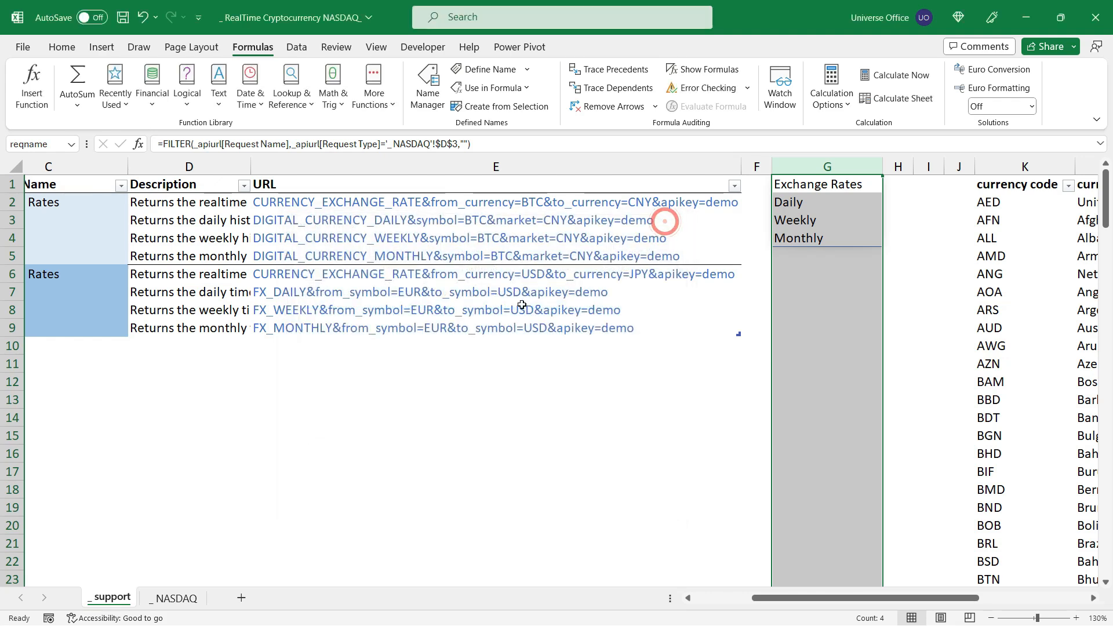
left_click(175, 598)
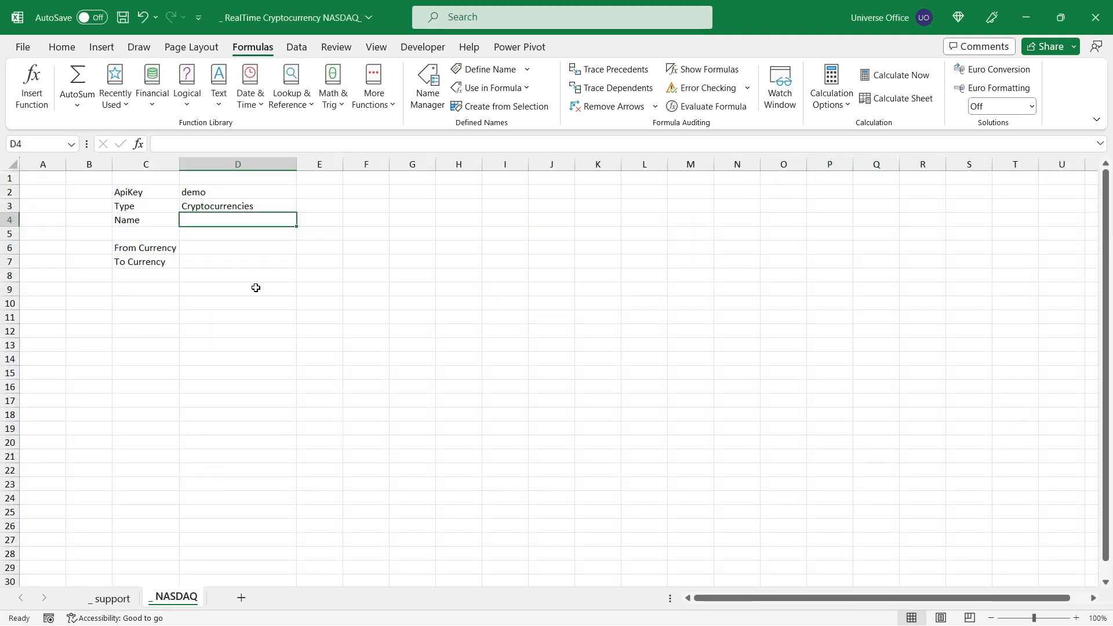
Step: Add list validation to D4 with source =INDIRECT("reqname")
scroll(256, 286, "up", 5)
left_click(377, 273)
left_click(297, 46)
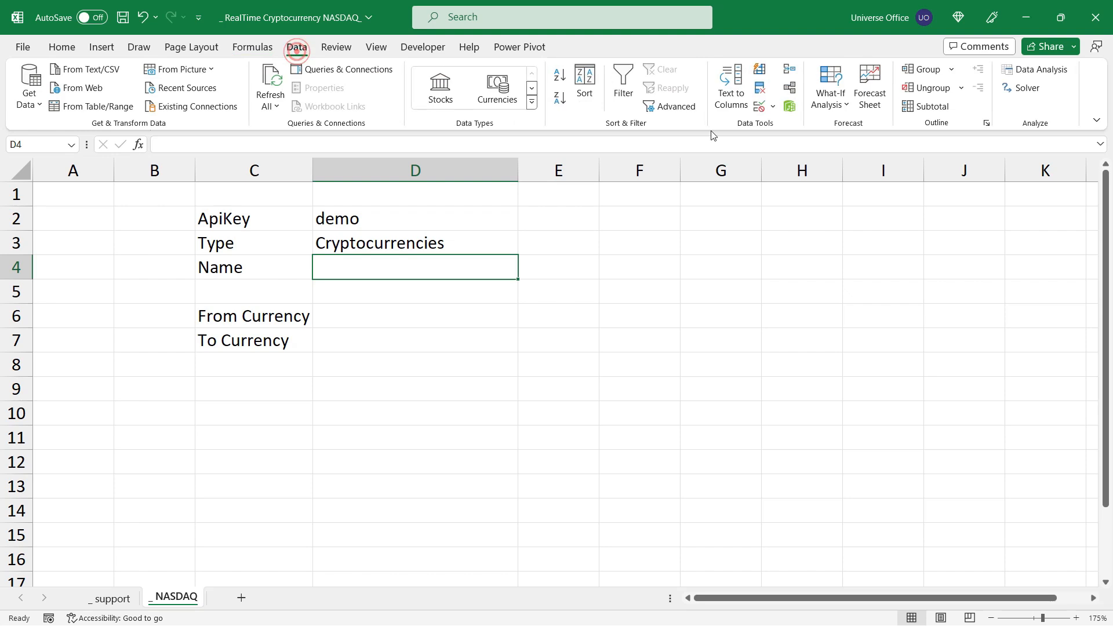
left_click(759, 106)
key("l")
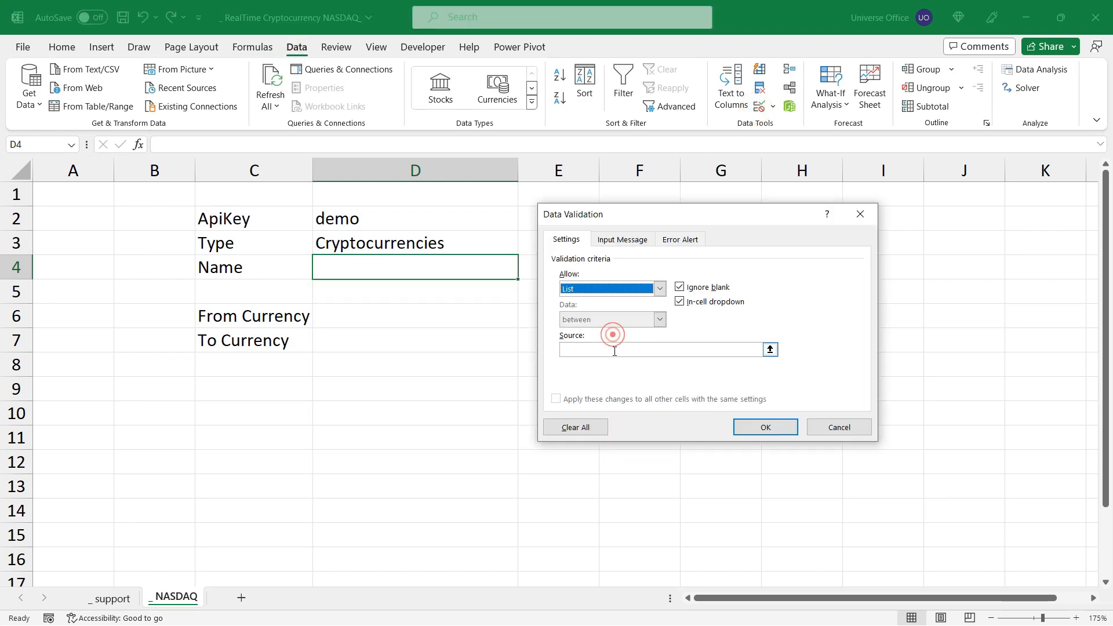
left_click(614, 348)
type("=INDIRECT(\"reqname\"")
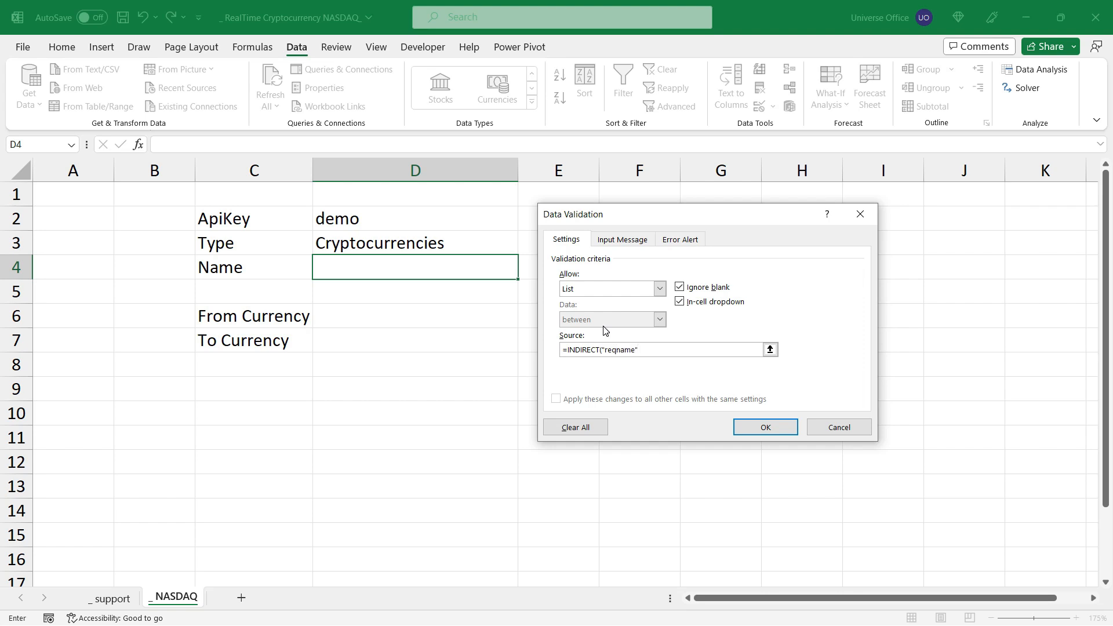
left_click(763, 427)
left_click(507, 247)
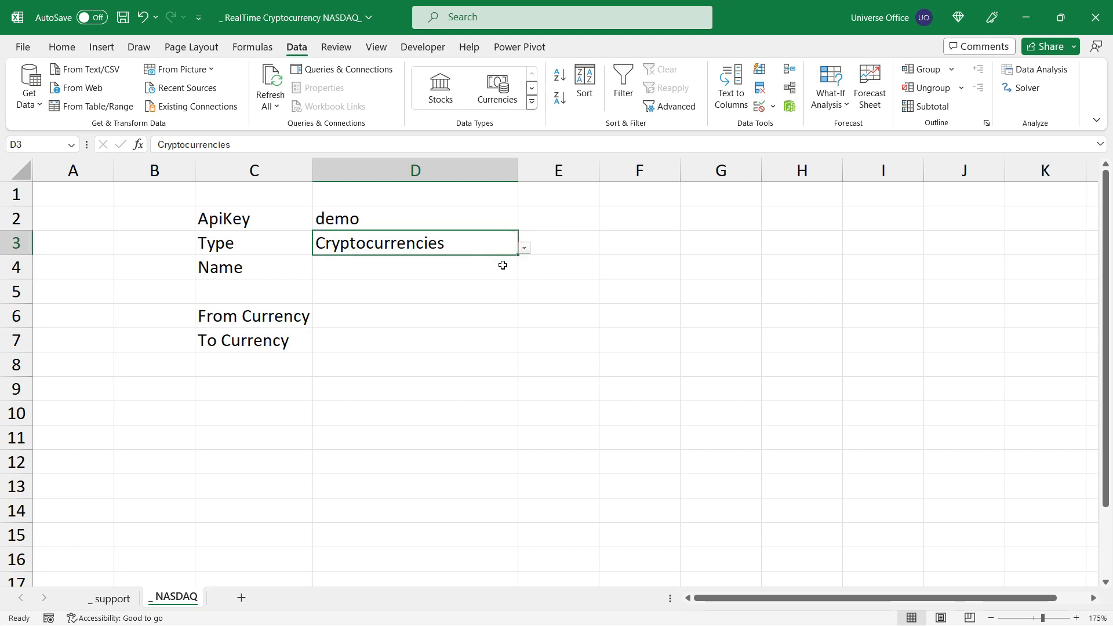
Step: Set Type to Forex in D3 and Name to Monthly in D4
left_click(502, 265)
left_click(525, 271)
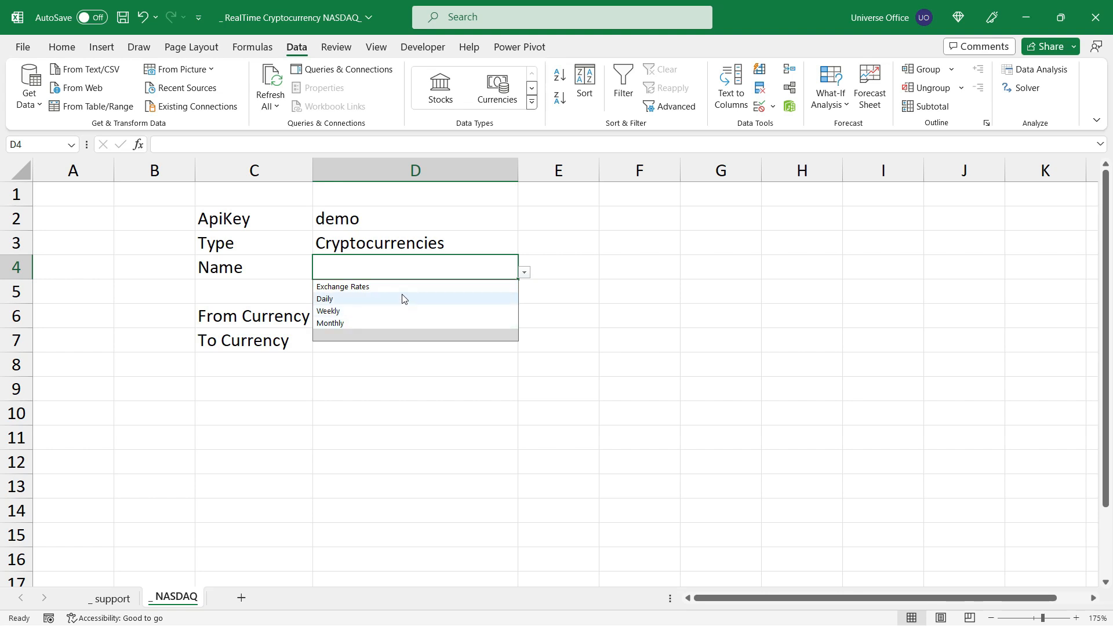
left_click(476, 247)
left_click(525, 248)
left_click(487, 274)
left_click(494, 269)
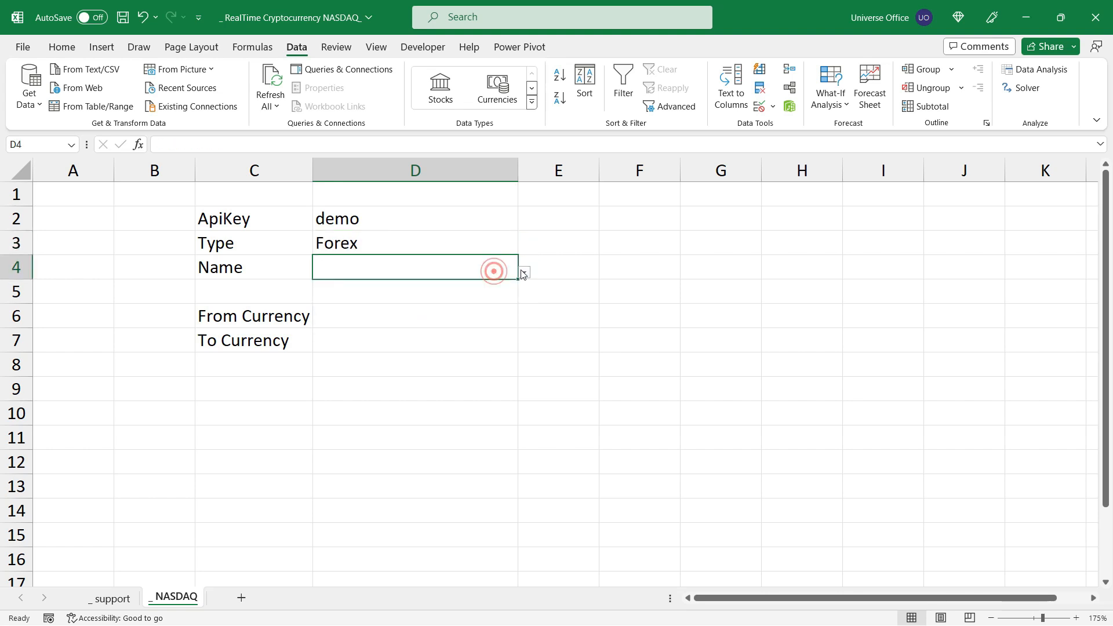
left_click(525, 272)
left_click(404, 322)
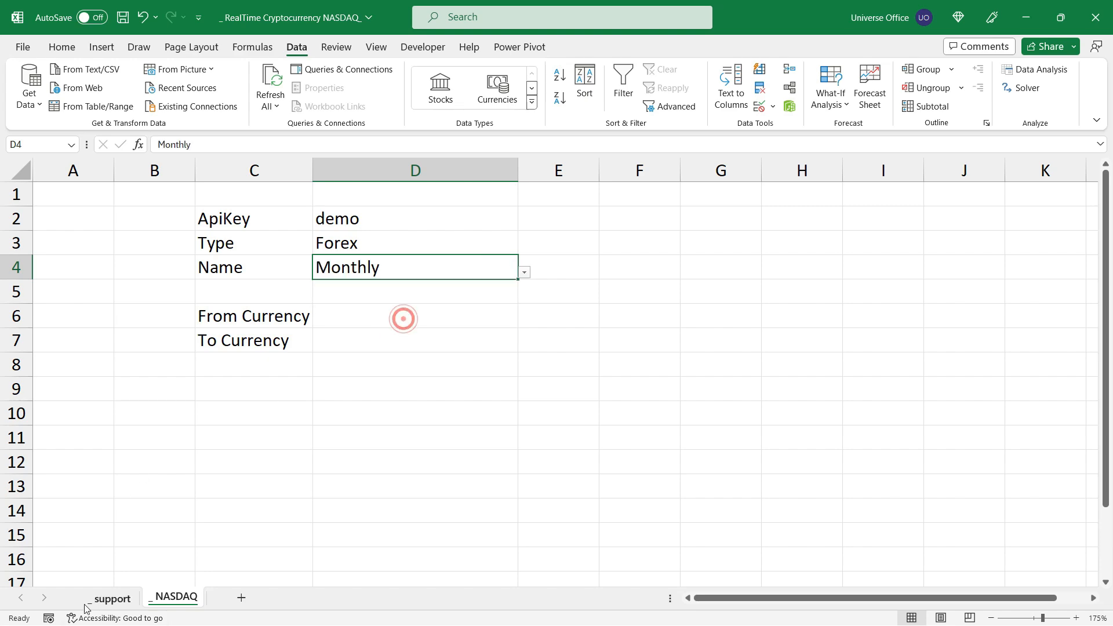
Step: Rename the Forex request in C6 to Exchange, then recheck D4's Name choices on NASDAQ
left_click(109, 599)
left_click(389, 204)
left_click_drag(389, 204, 383, 328)
double_click(402, 279)
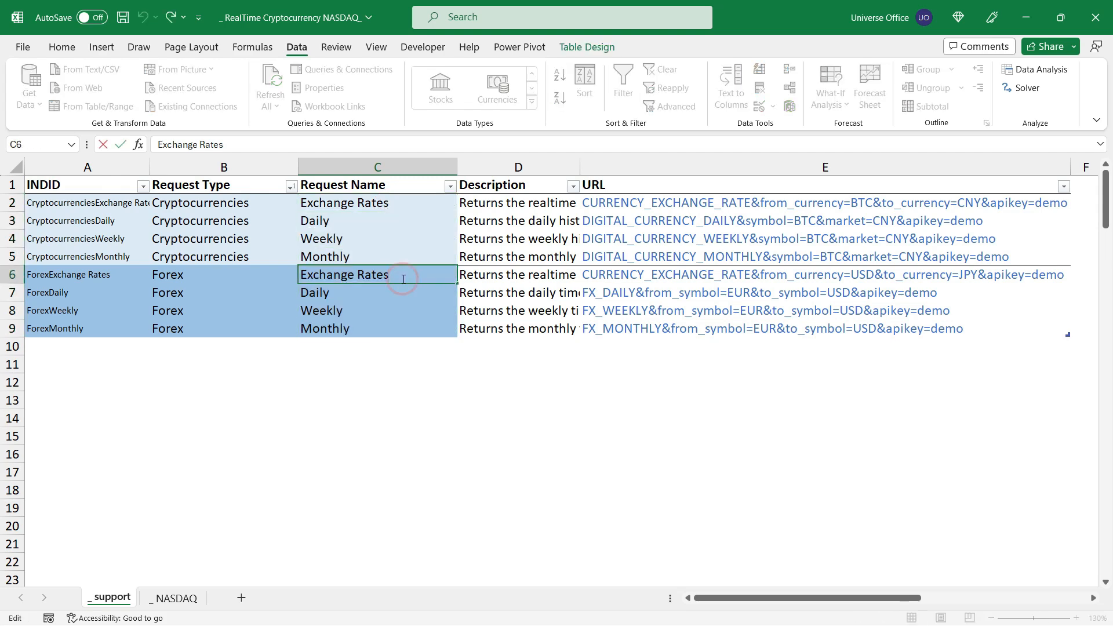
key("BackSpace")
key("BackSpace")
key("BackSpace")
key("BackSpace")
key("Return")
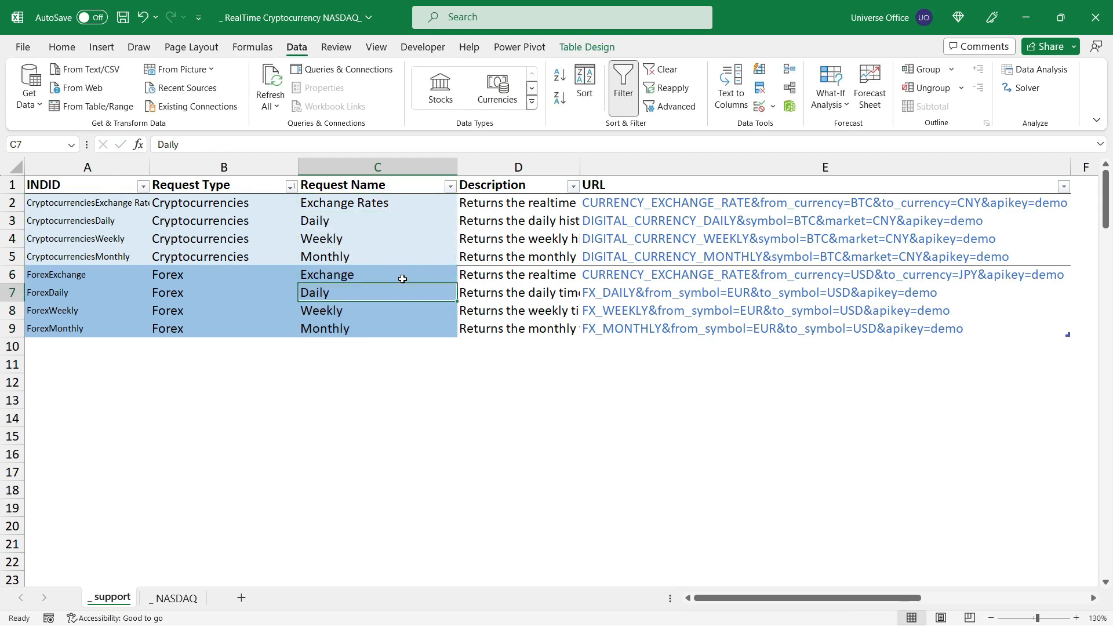
left_click(185, 598)
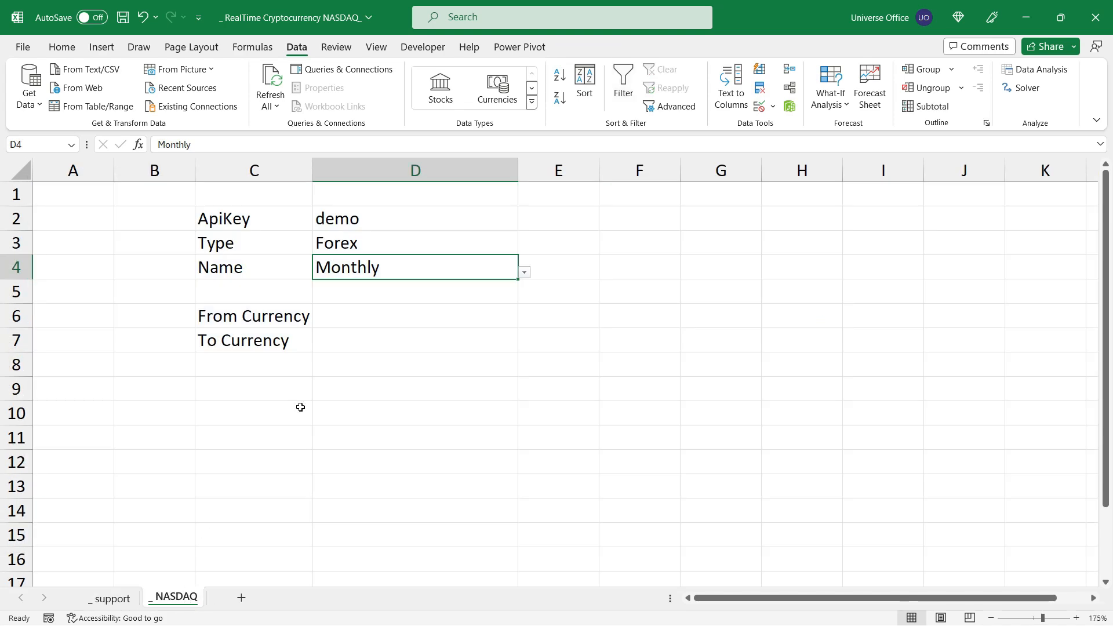
left_click(524, 272)
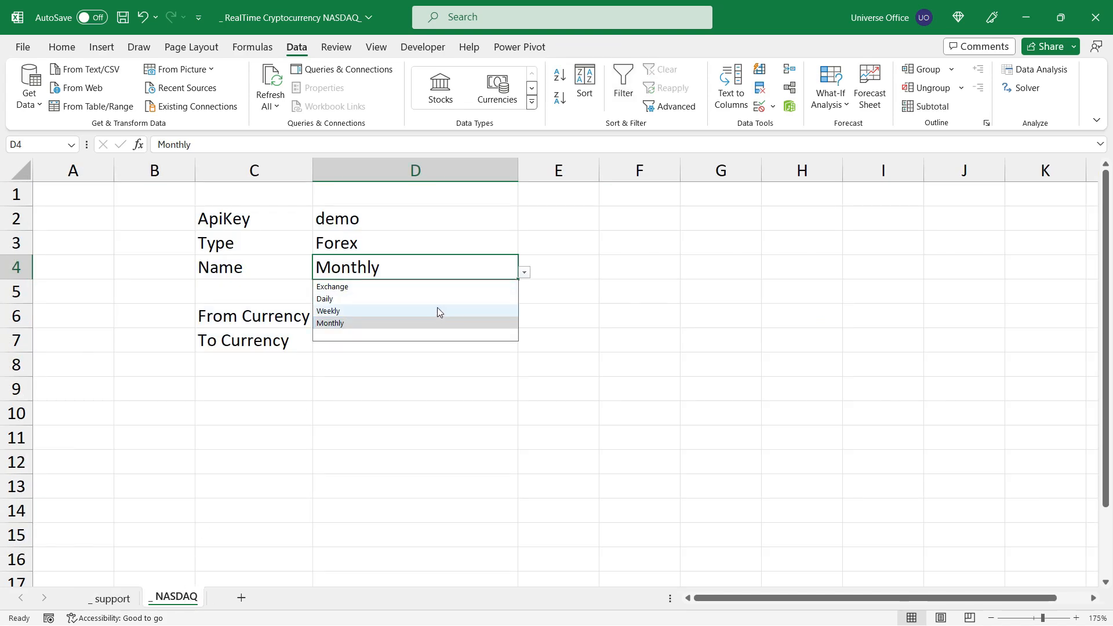
left_click(503, 316)
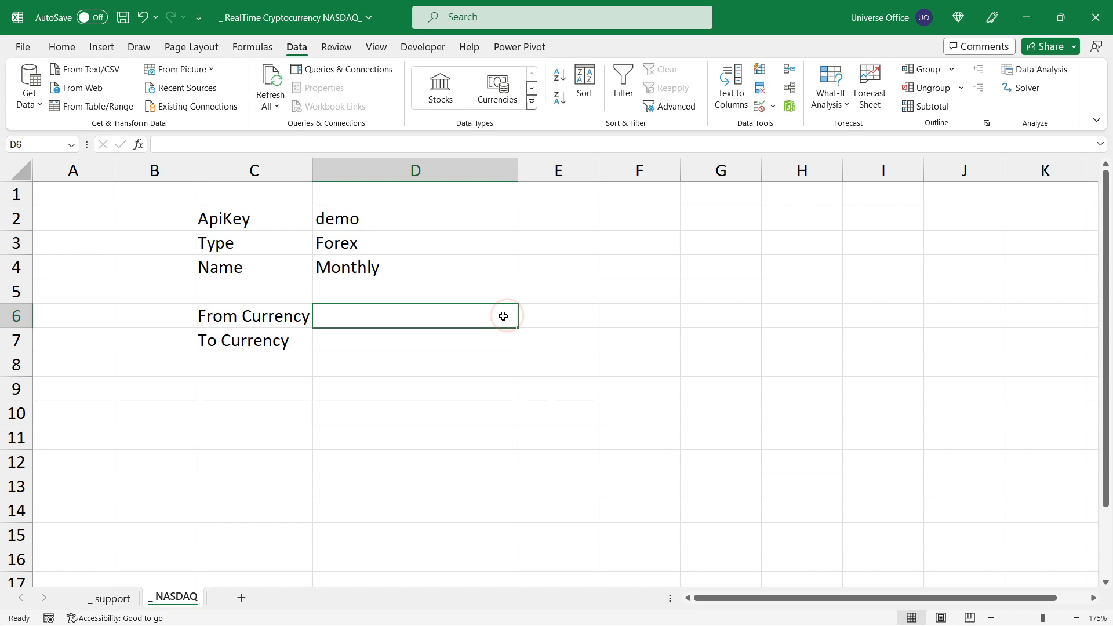
Step: Look up the currency table's name, _physicalcurr, on the _support sheet
key("ctrl+Page_Up")
left_click(678, 238)
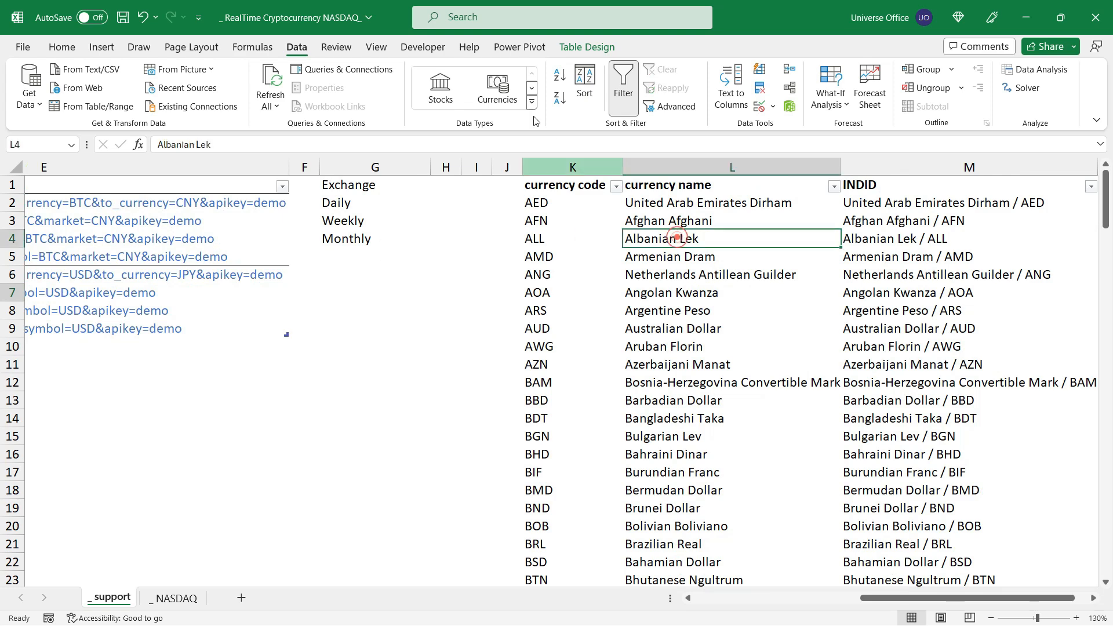
left_click(576, 47)
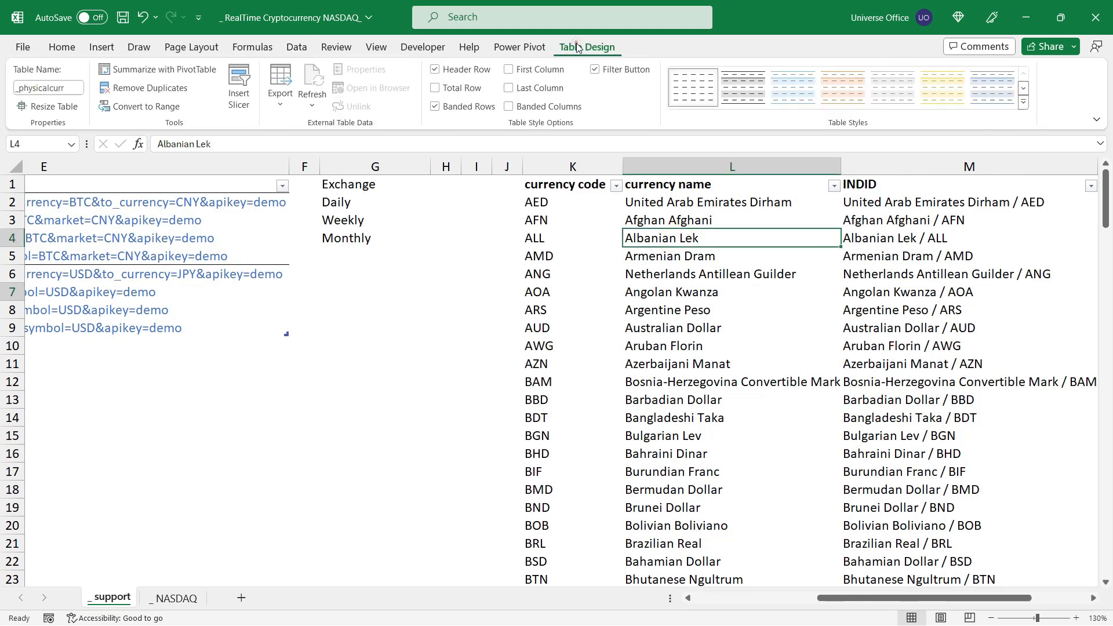
left_click(81, 87)
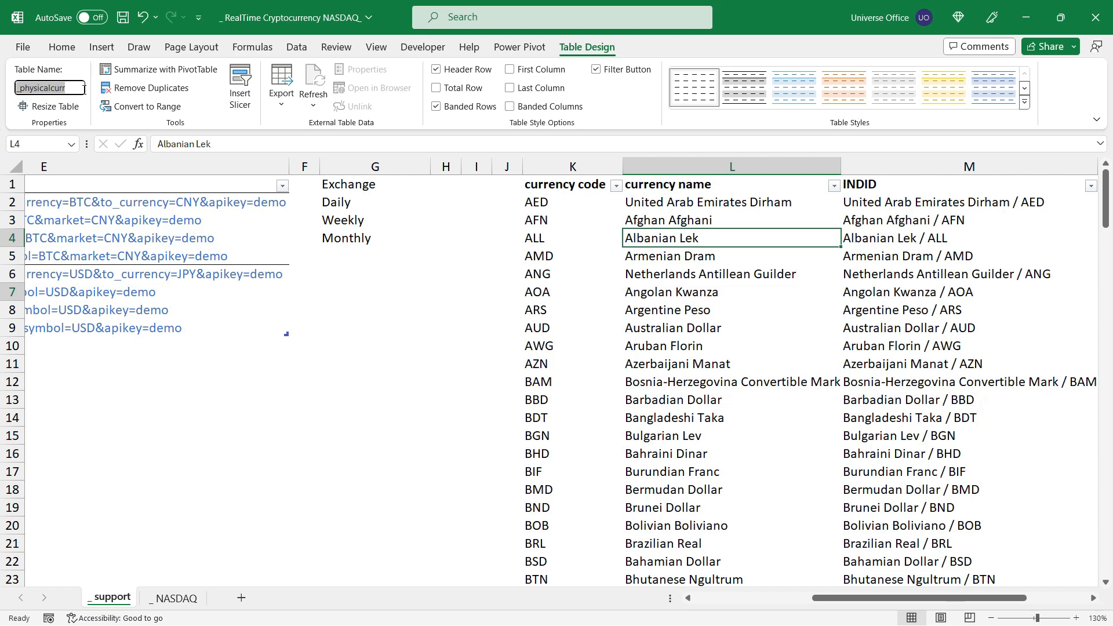
left_click(176, 597)
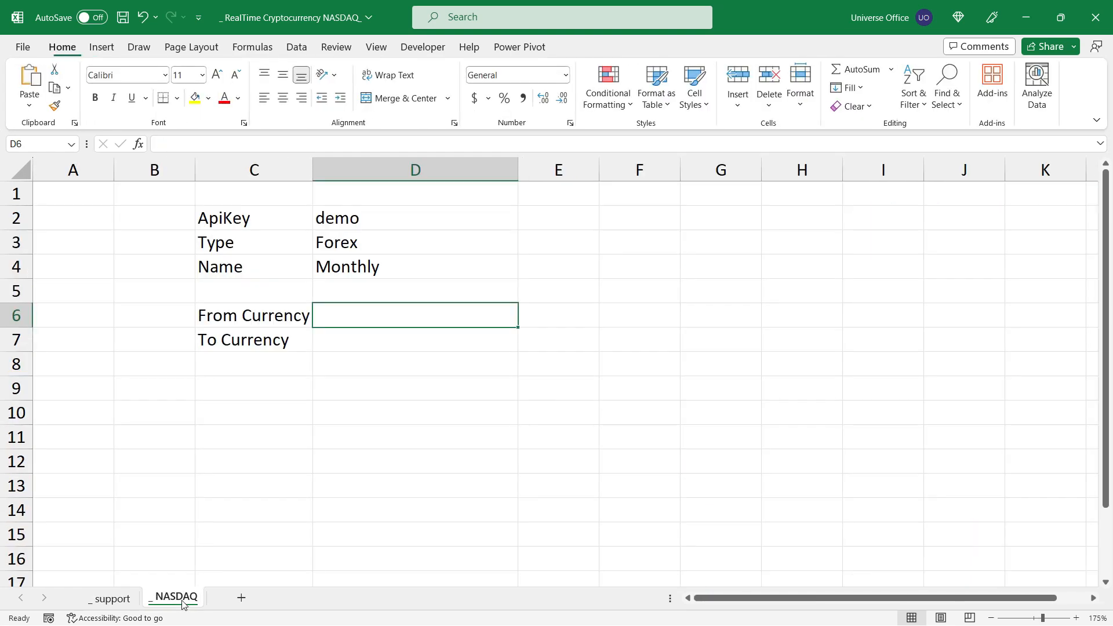
Step: Give D6 a List data validation with source =INDIRECT("_physicalcurr[INDID]")
left_click(297, 46)
left_click(759, 104)
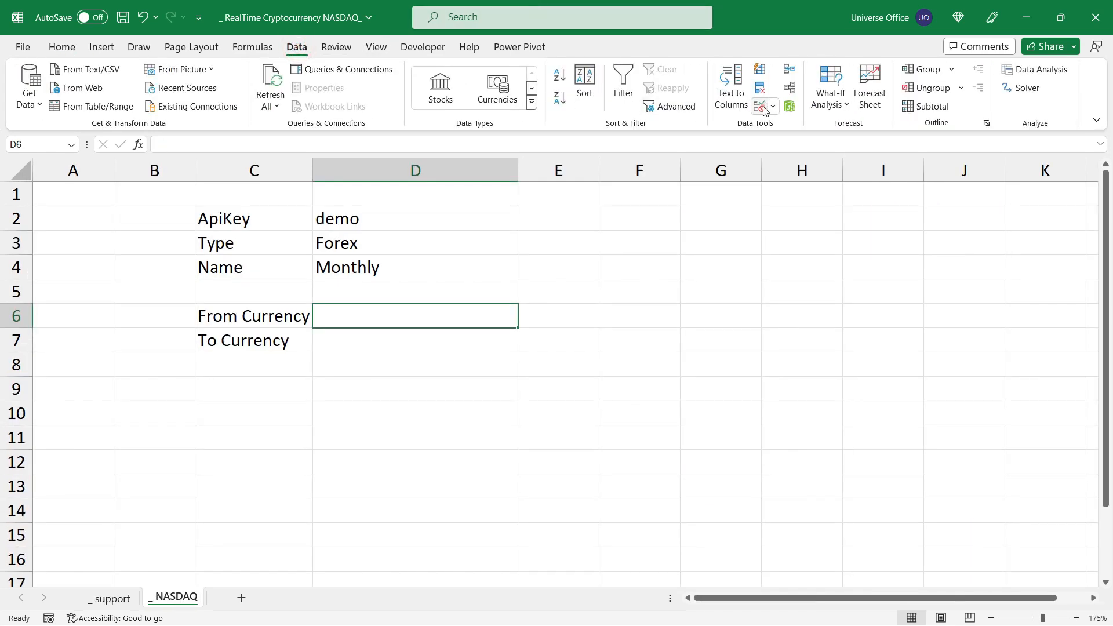
left_click(659, 291)
left_click(633, 329)
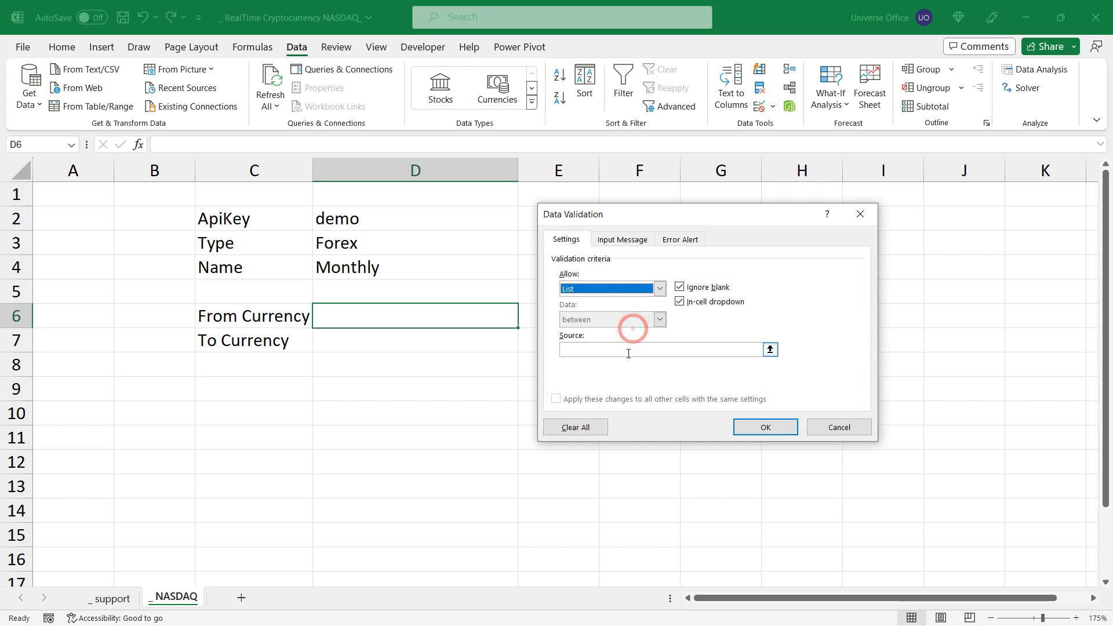
left_click(632, 350)
type("=INDIRECT(\"_physicalcurr[INDID")
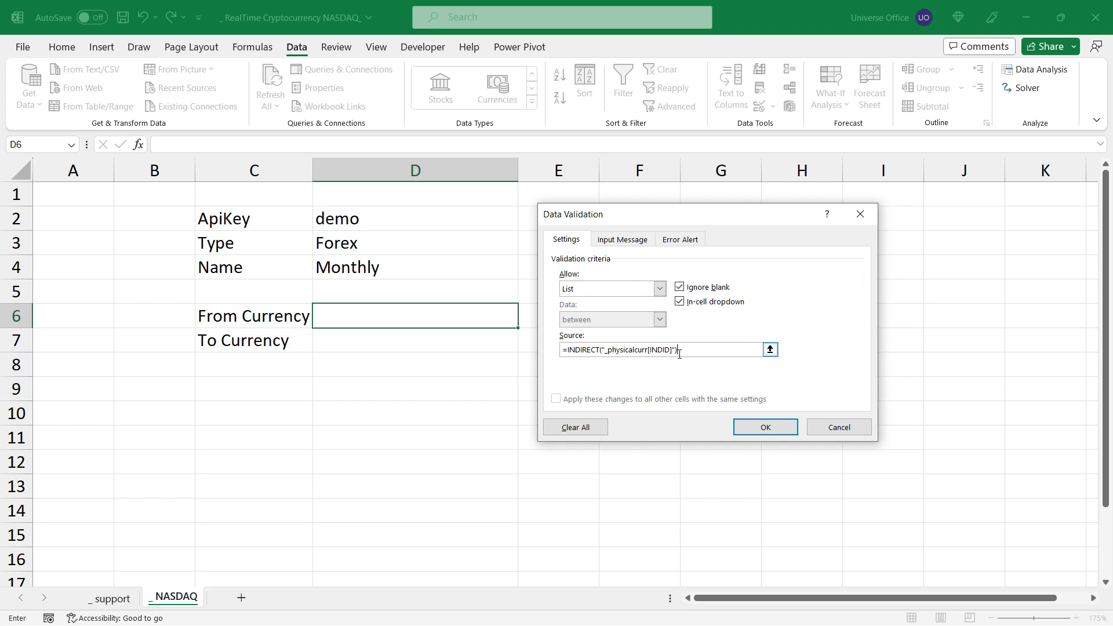
left_click(759, 427)
Step: Choose United States Dollar / USD as the From Currency in D6
left_click(108, 600)
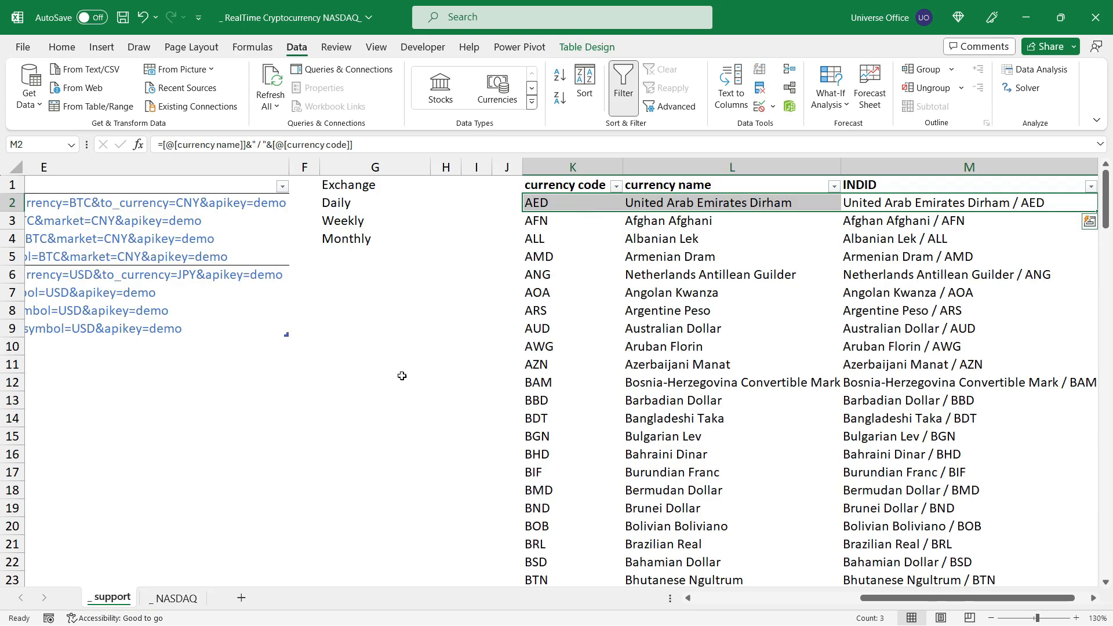
left_click(179, 600)
left_click(524, 321)
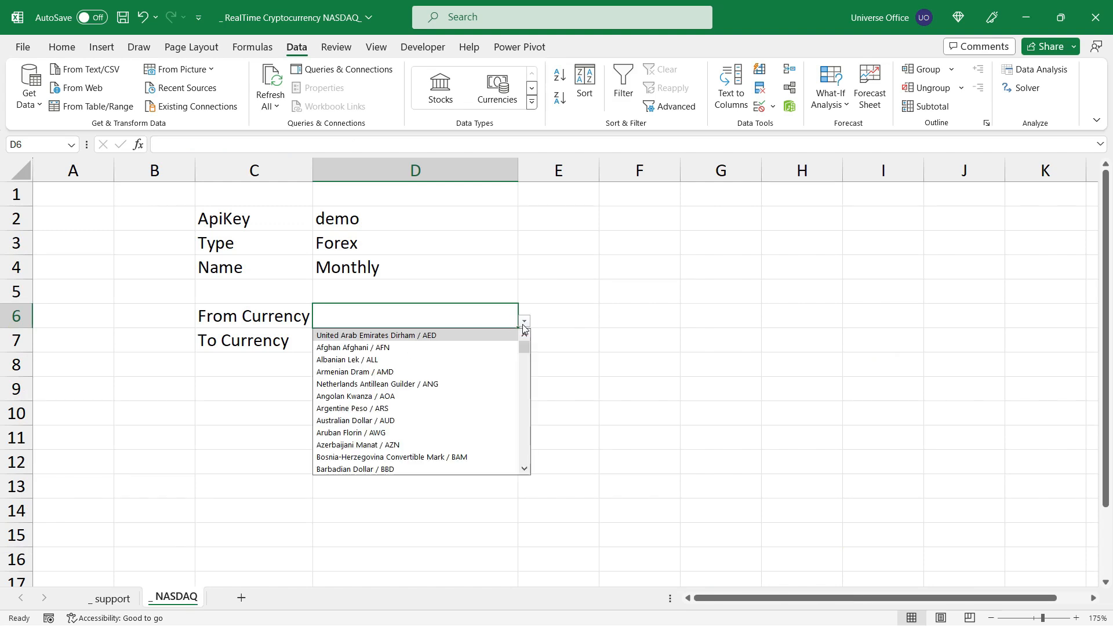
scroll(430, 358, "down", 9)
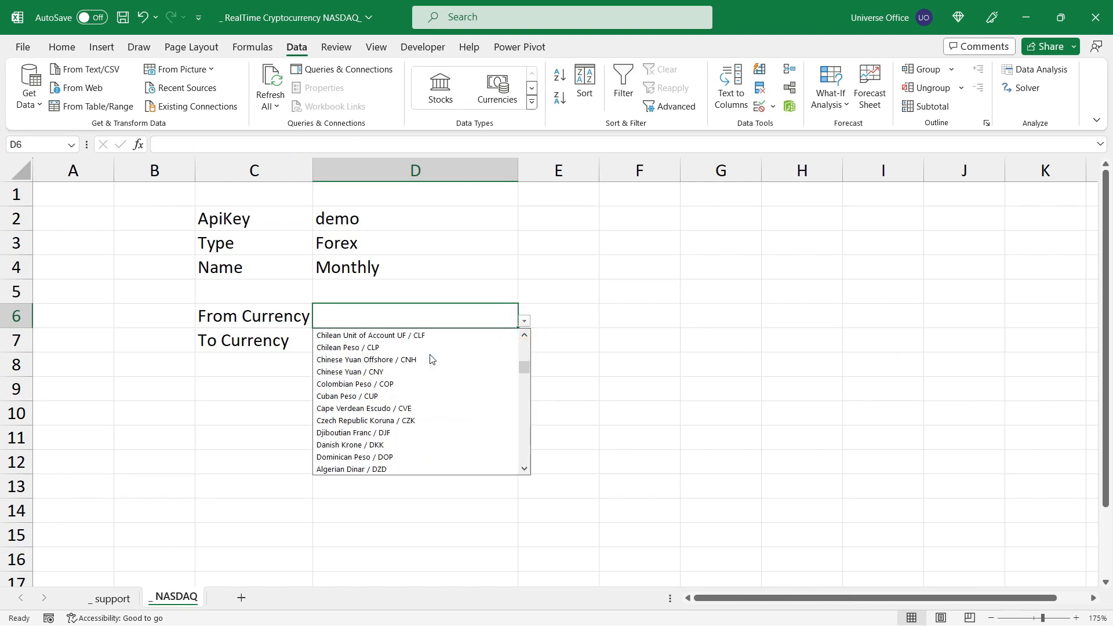
scroll(422, 367, "up", 1)
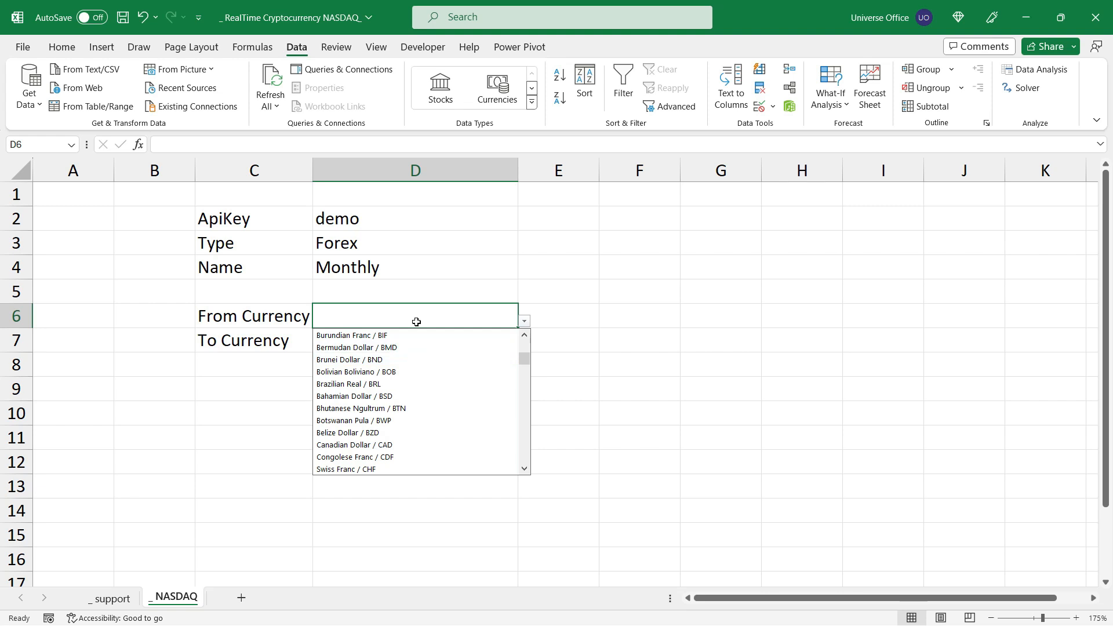
type("uni")
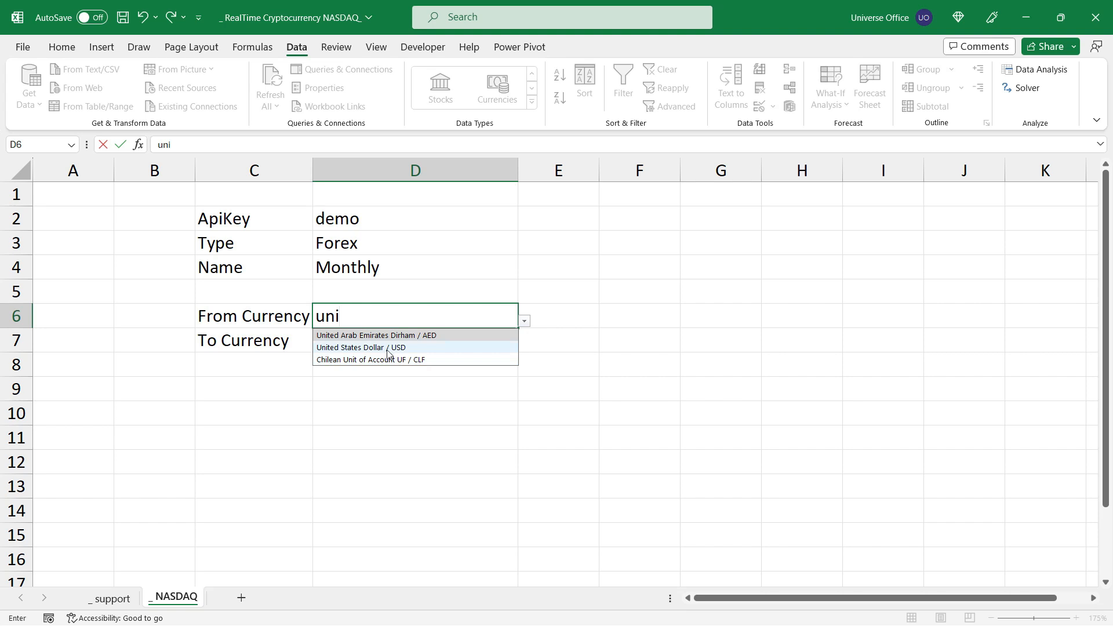
left_click(389, 348)
Step: Copy D6 into D7 so To Currency also shows United States Dollar / USD
key("ctrl+c")
left_click(400, 341)
key("ctrl+v")
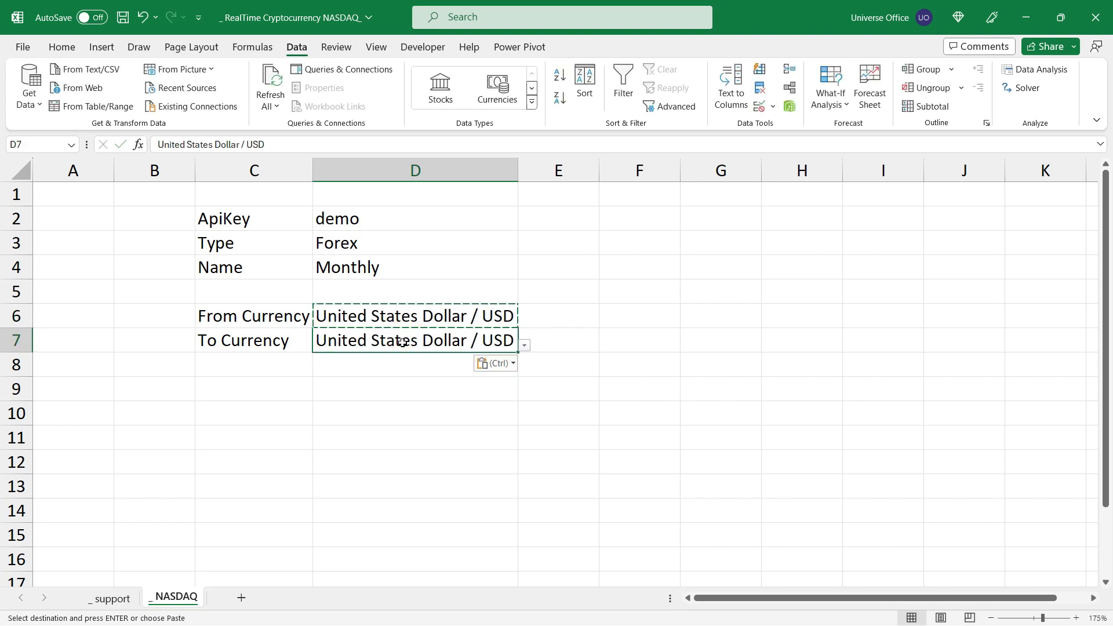
left_click(525, 346)
scroll(445, 390, "down", 2)
scroll(445, 392, "up", 8)
left_click(364, 209)
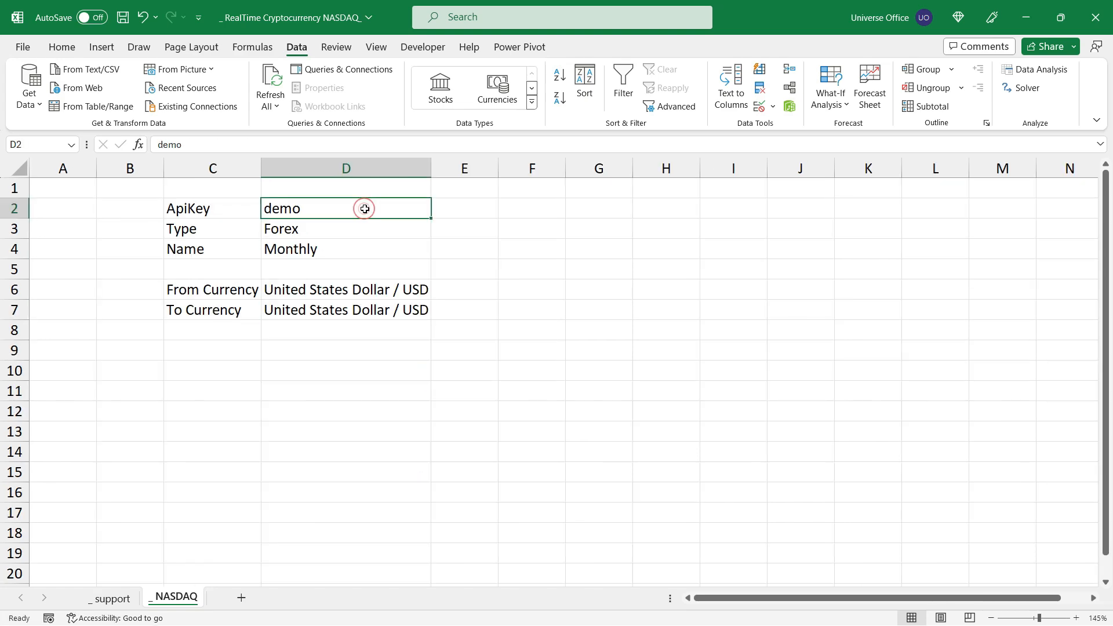
Step: Select the input values D2:D4, then enter the label 'URL' in C9
left_click_drag(365, 209, 361, 242)
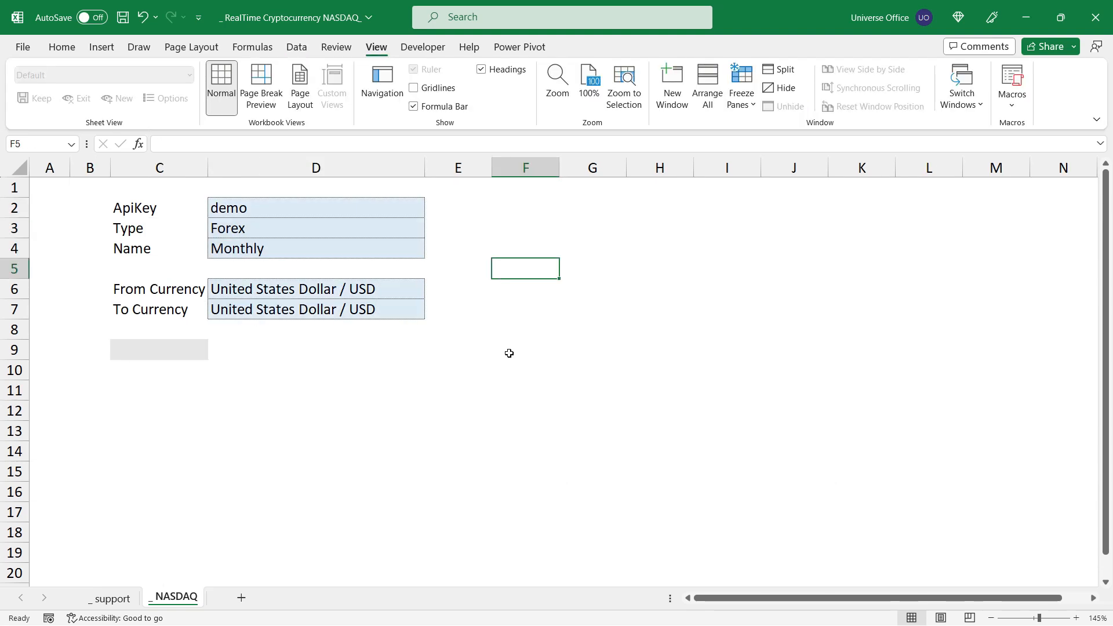
left_click(175, 344)
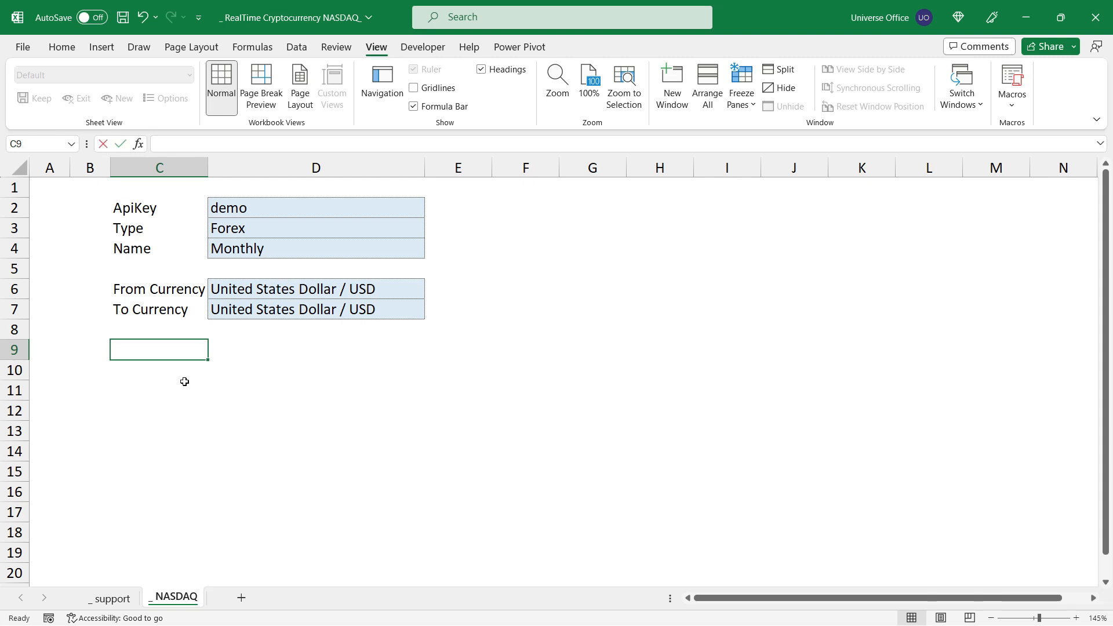
type("UR")
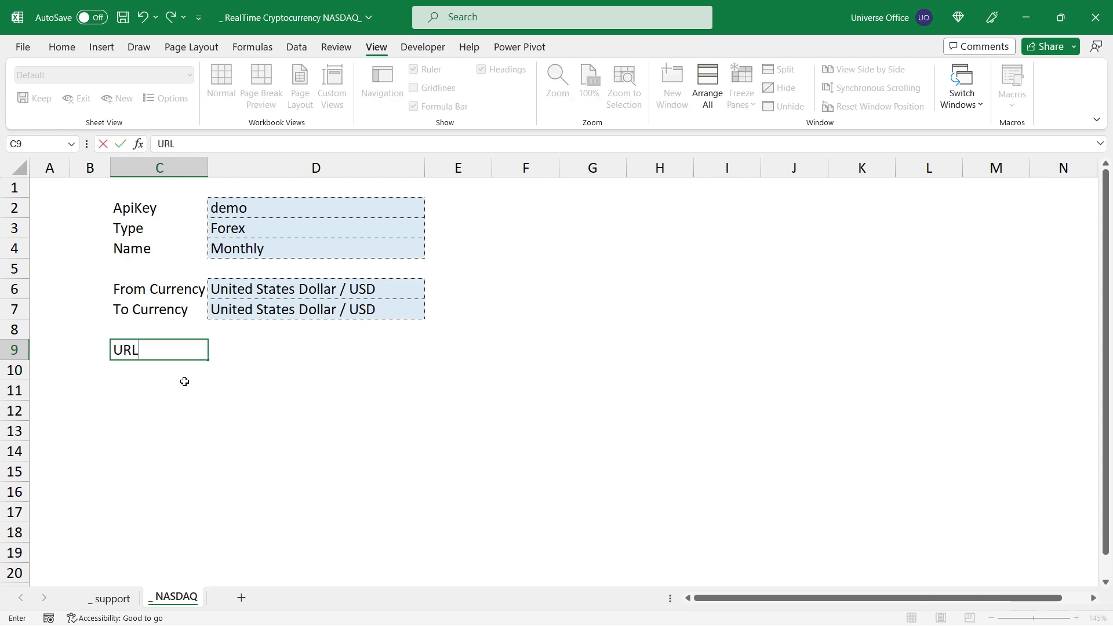
type("L")
key("Tab")
left_click(259, 347)
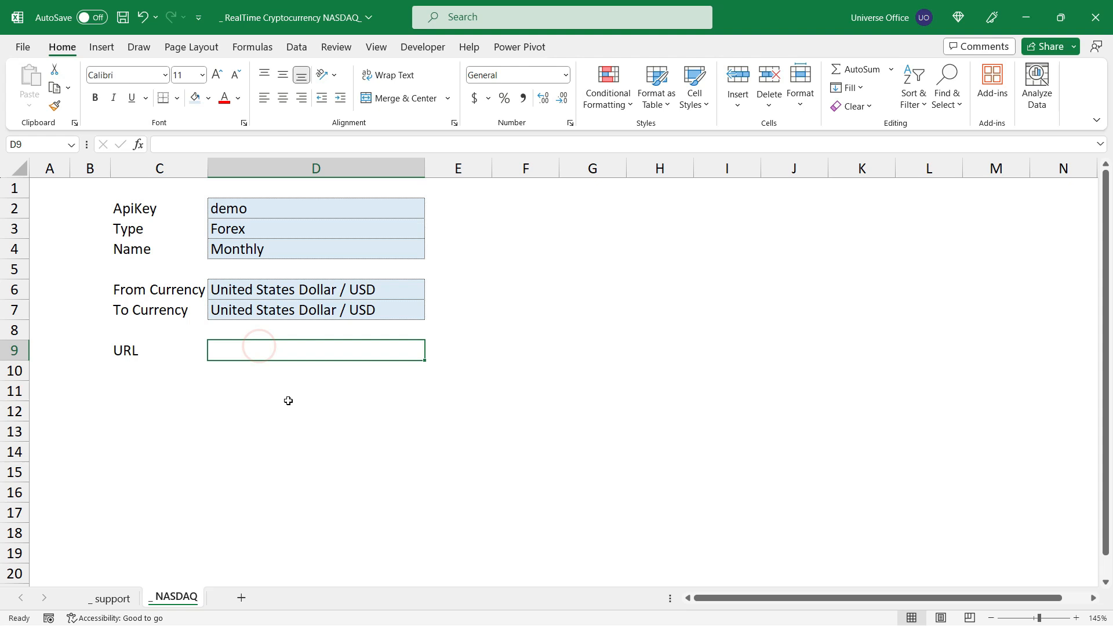
Step: Start an XLOOKUP in D9 with D3&D4 (Type and Name) as the lookup value
type("=")
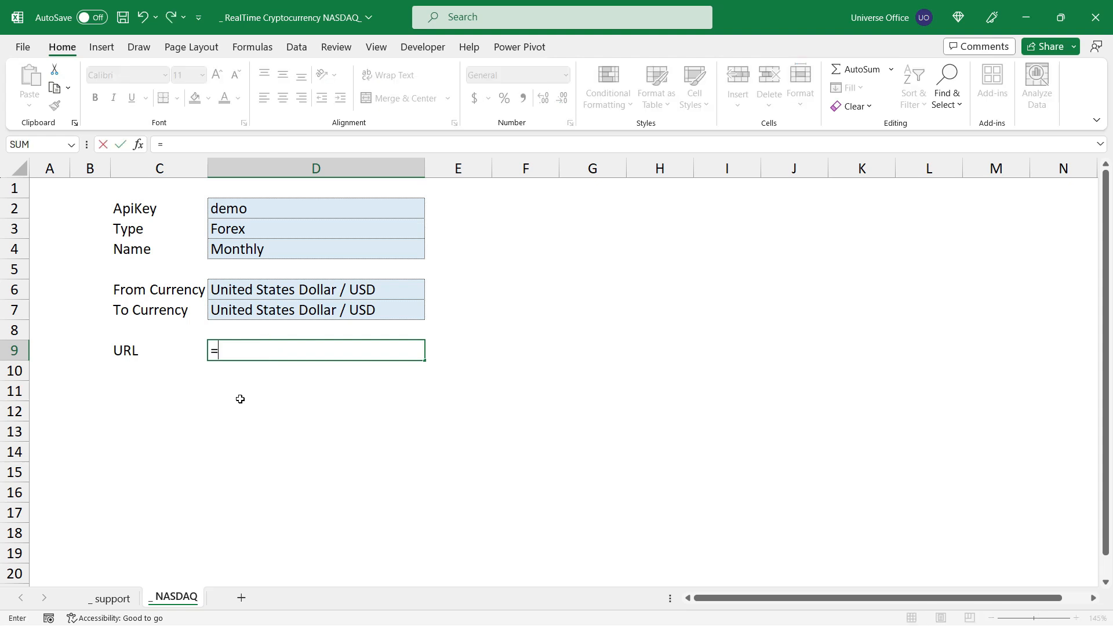
type("XLO")
double_click(238, 371)
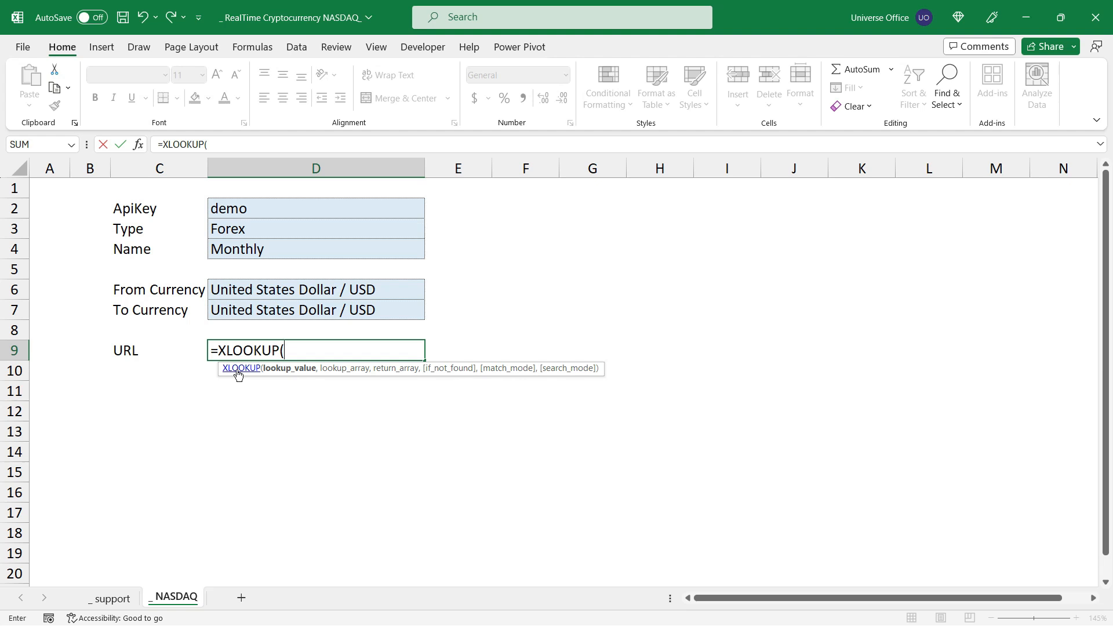
left_click(275, 235)
type("&")
left_click(276, 249)
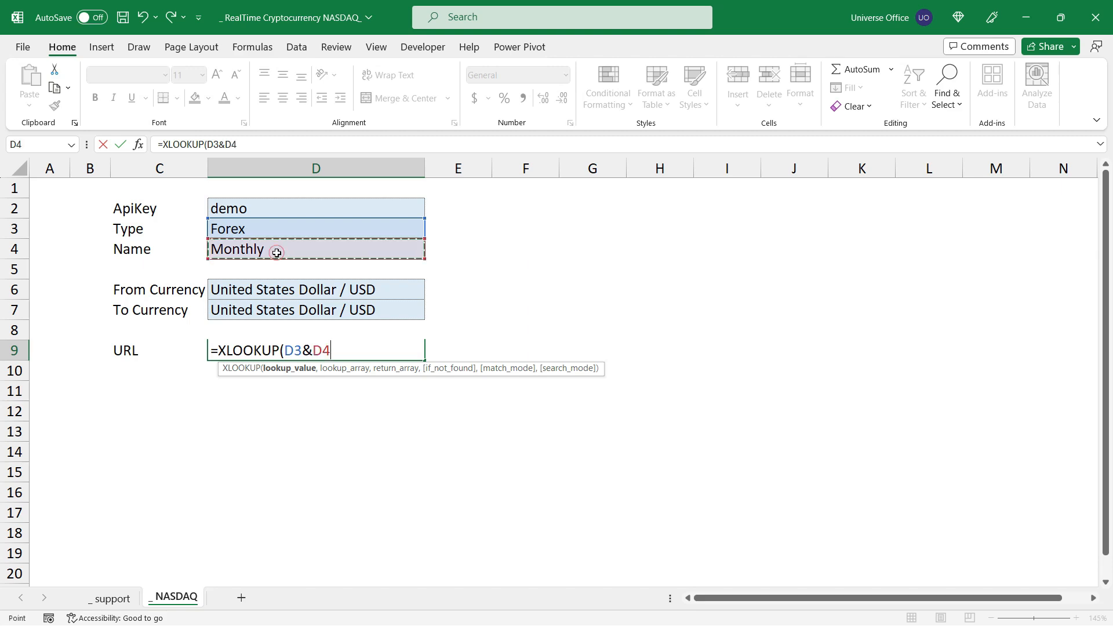
type(",")
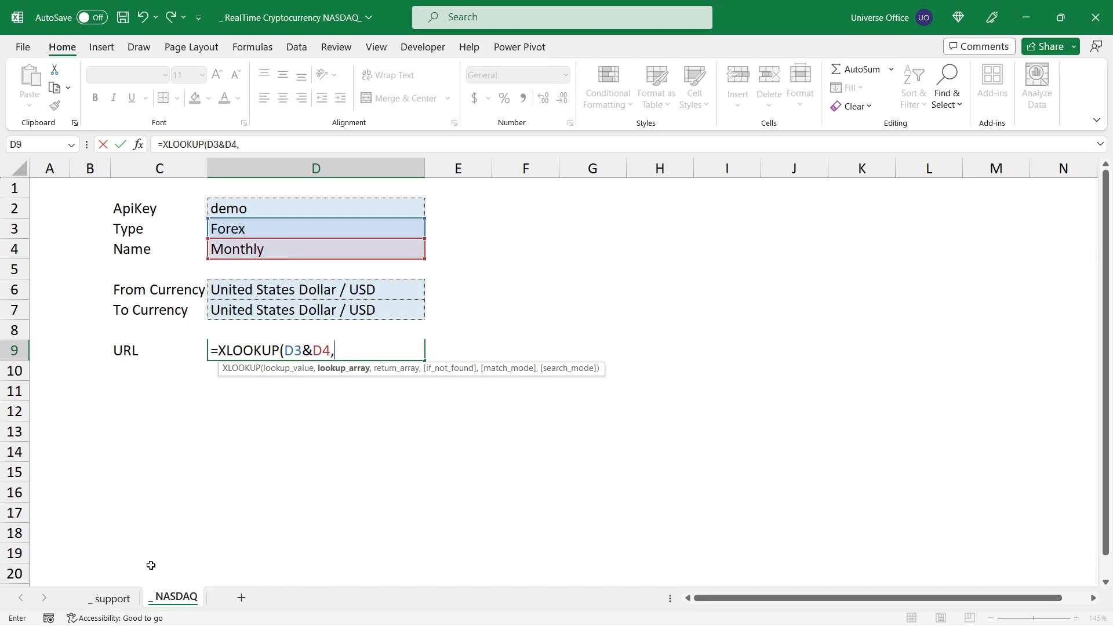
Step: Use _support's INDID column as lookup array and URL column as return array, then finish
left_click(129, 598)
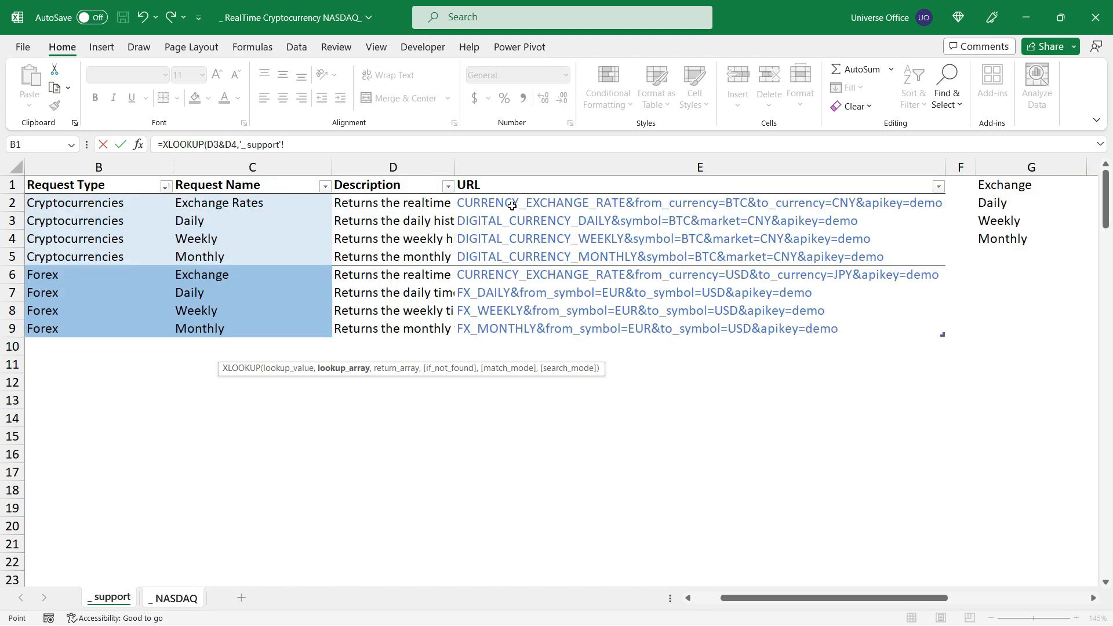
scroll(113, 166, "left", 1)
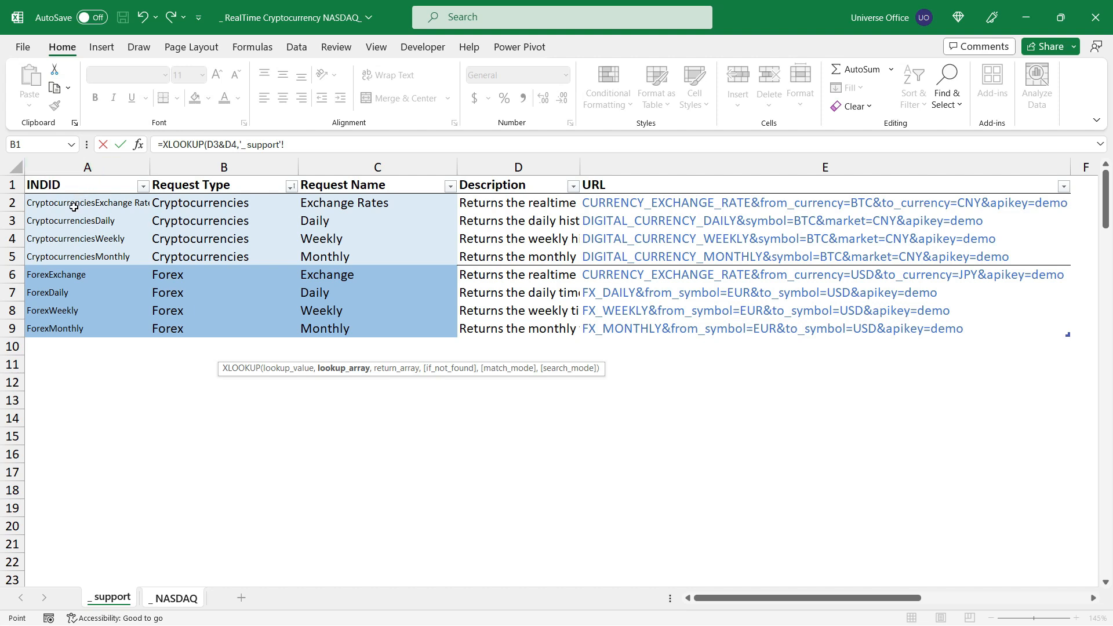
left_click_drag(108, 185, 95, 329)
type(",")
left_click_drag(652, 182, 644, 329)
type(")")
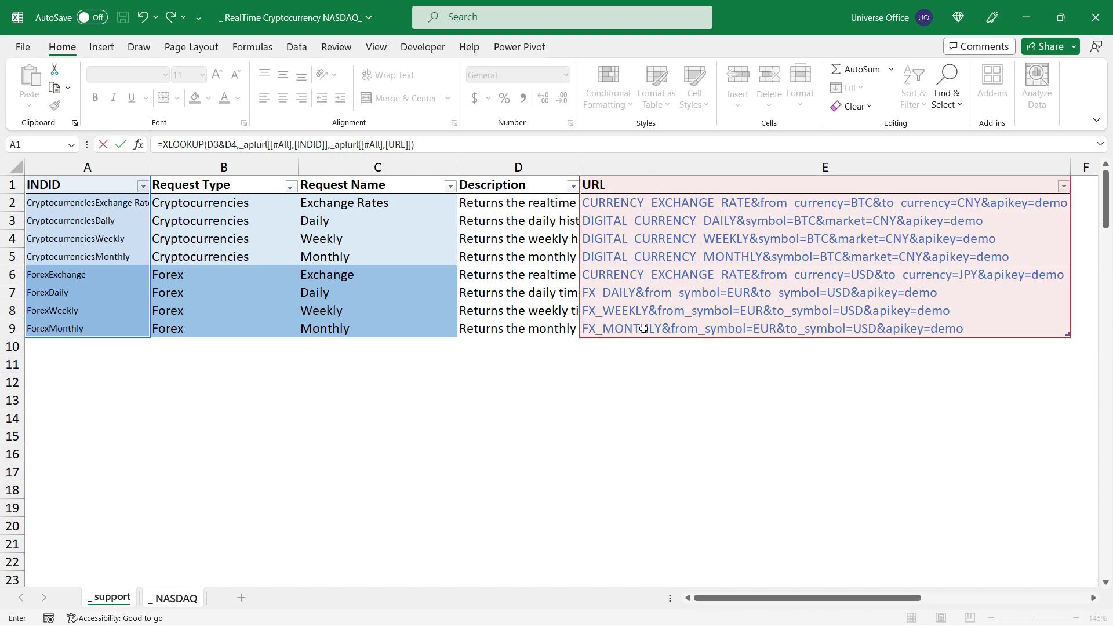
key("Return")
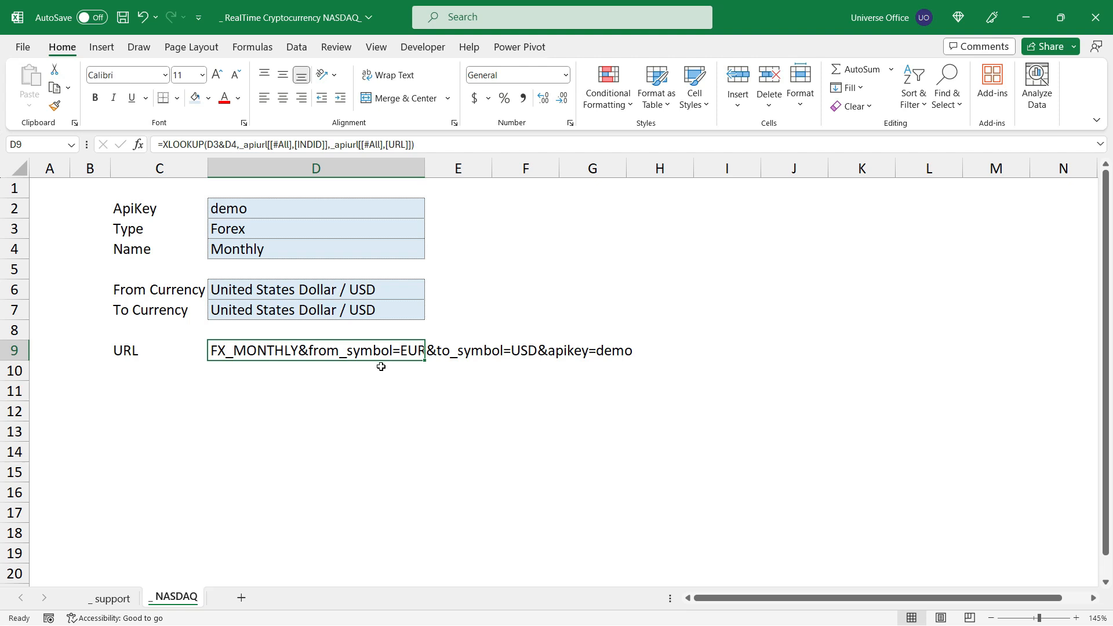
Step: Set Type in D3 to Cryptocurrencies and check the updated URL result in D9
left_click(417, 232)
left_click(430, 232)
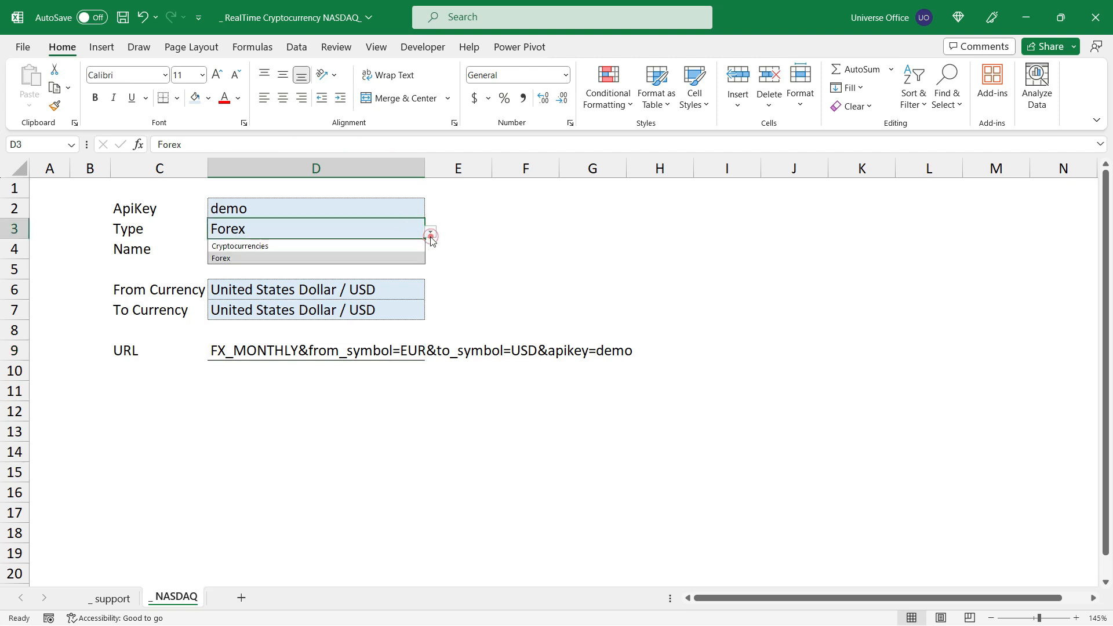
left_click(417, 245)
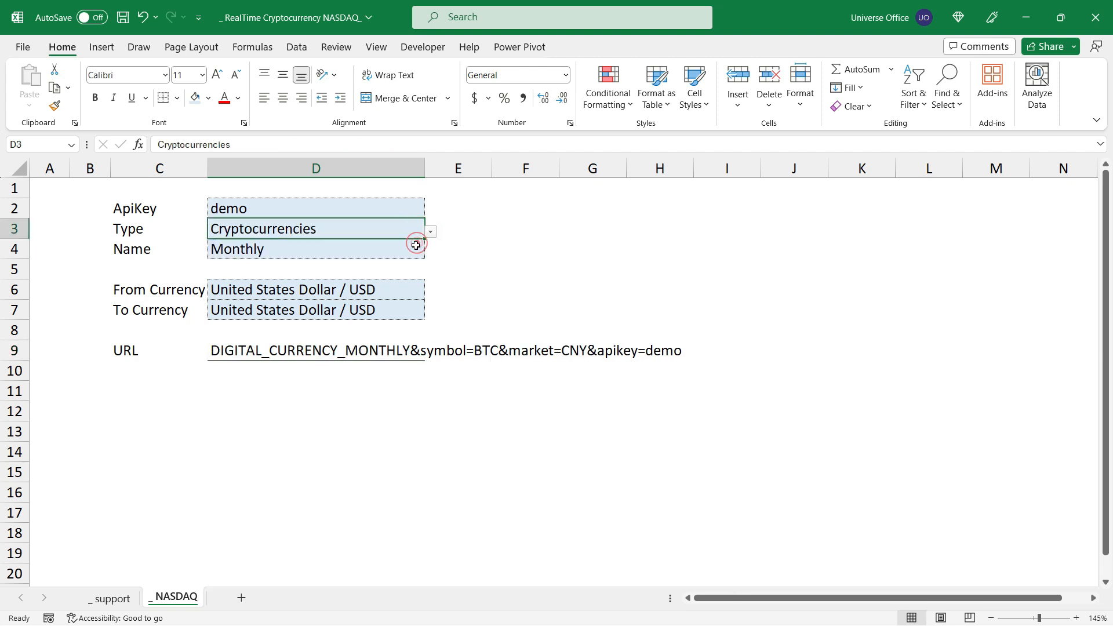
left_click(403, 348)
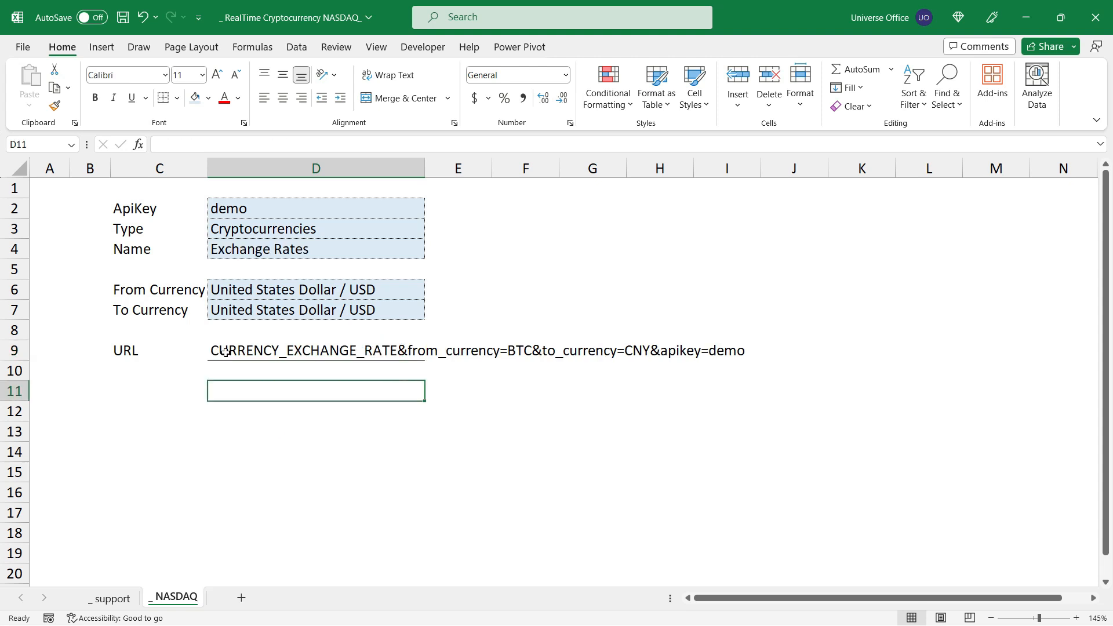
left_click_drag(226, 352, 748, 355)
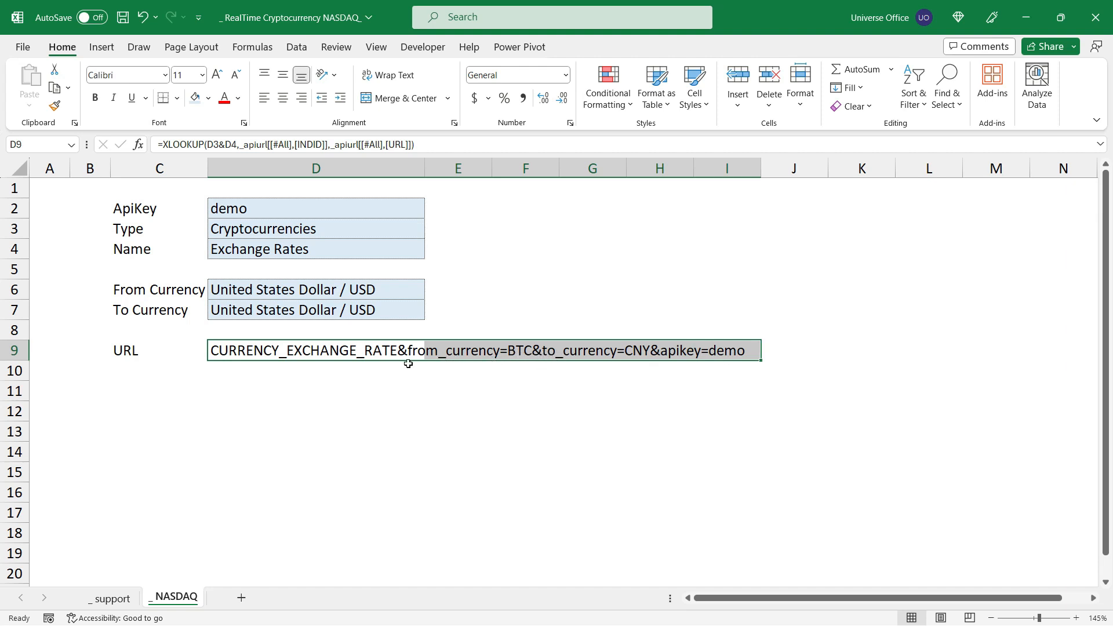
key("shift+BackSpace")
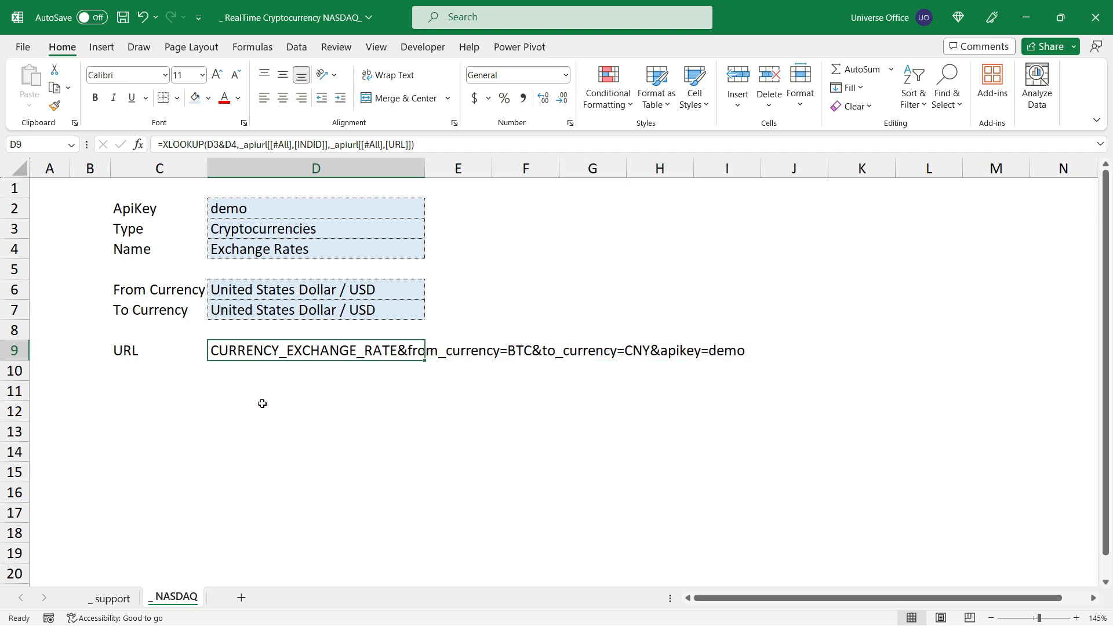
Step: Paste the D9 URL into D12 as values and select its prefix up to to_currency=
key("ctrl+c")
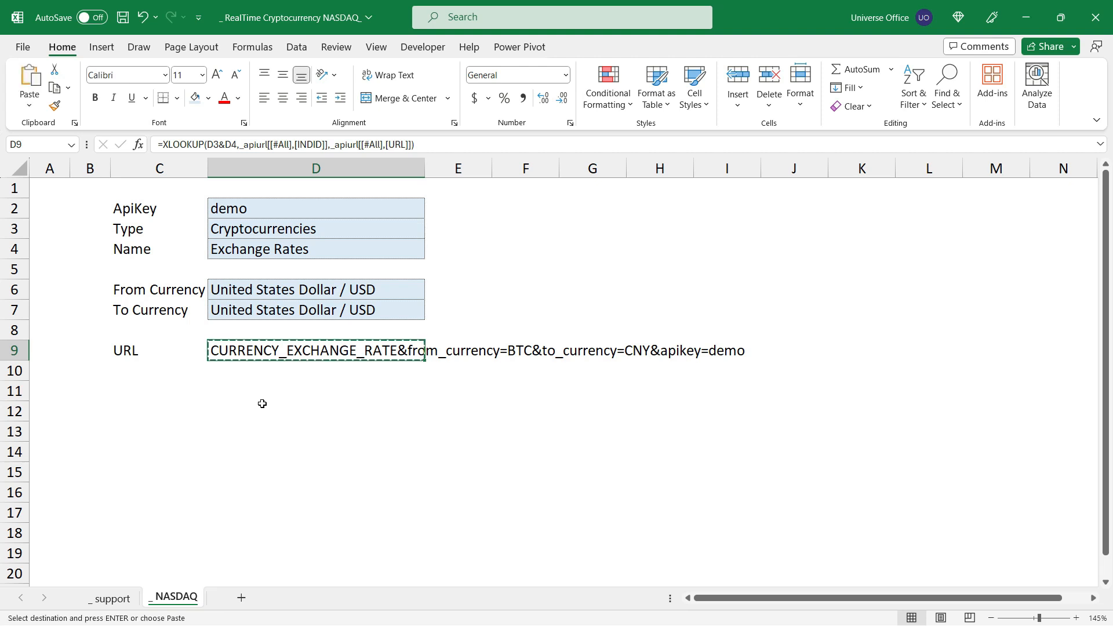
left_click(261, 411)
right_click(262, 413)
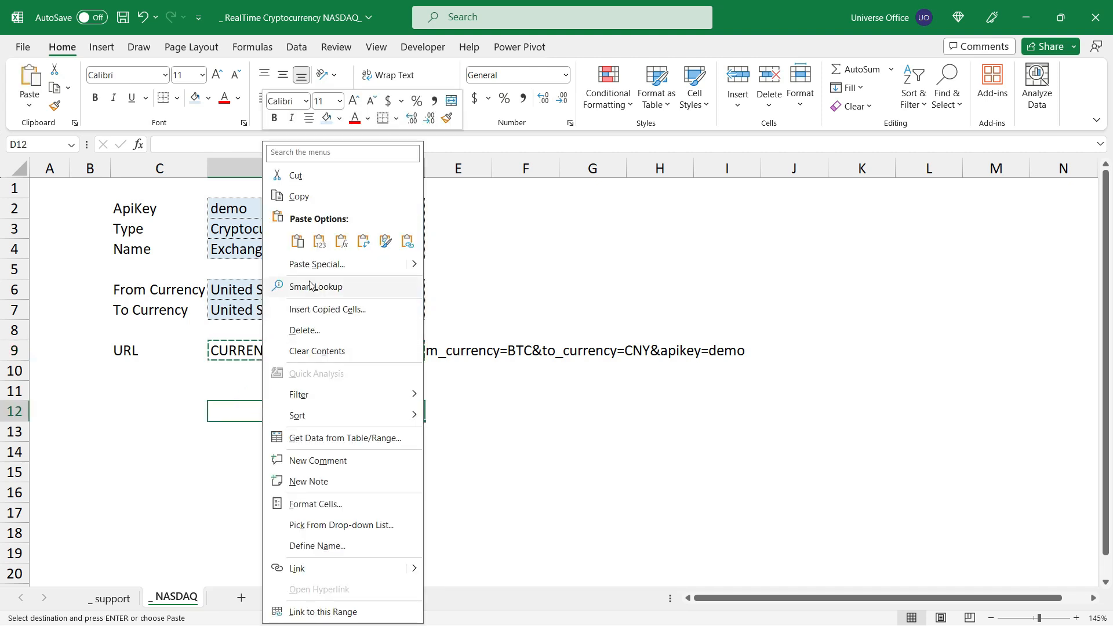
left_click(319, 241)
key("Escape")
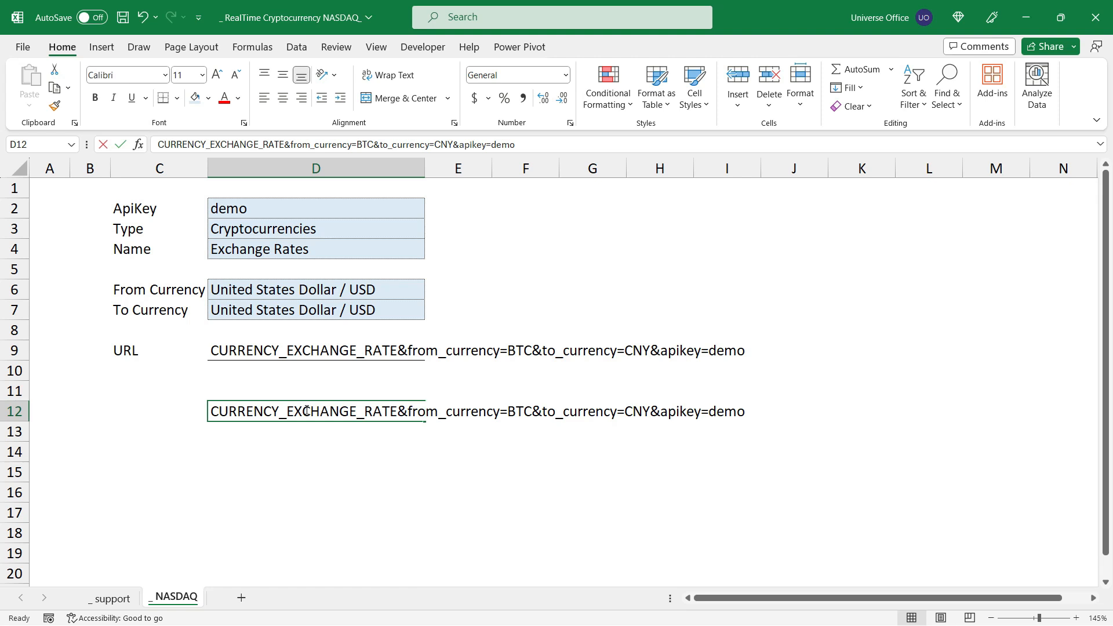
double_click(302, 412)
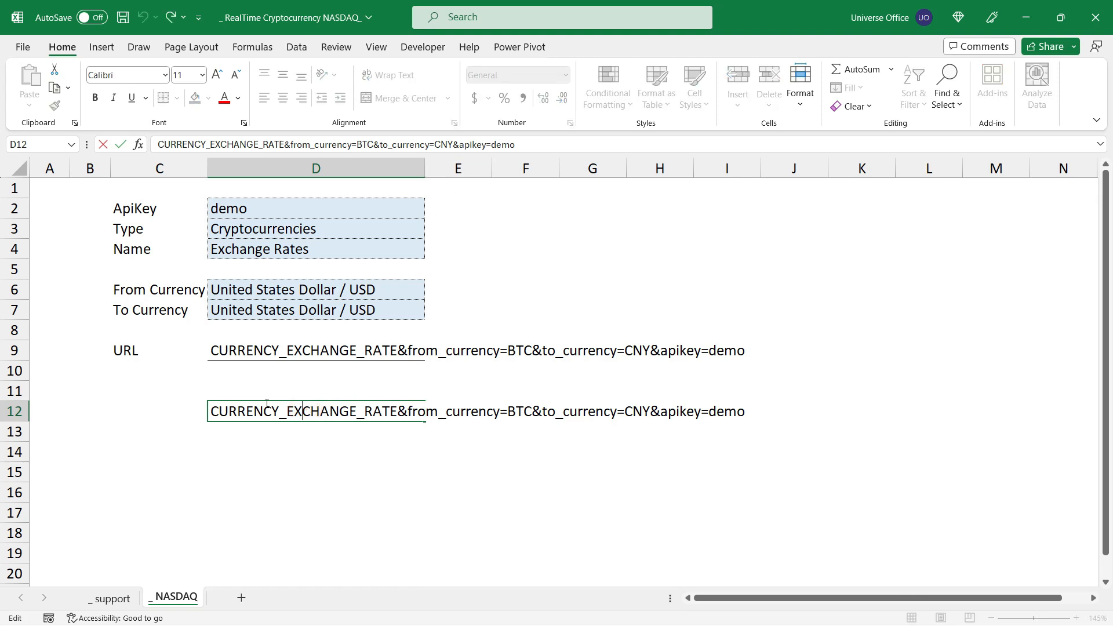
left_click_drag(213, 412, 625, 405)
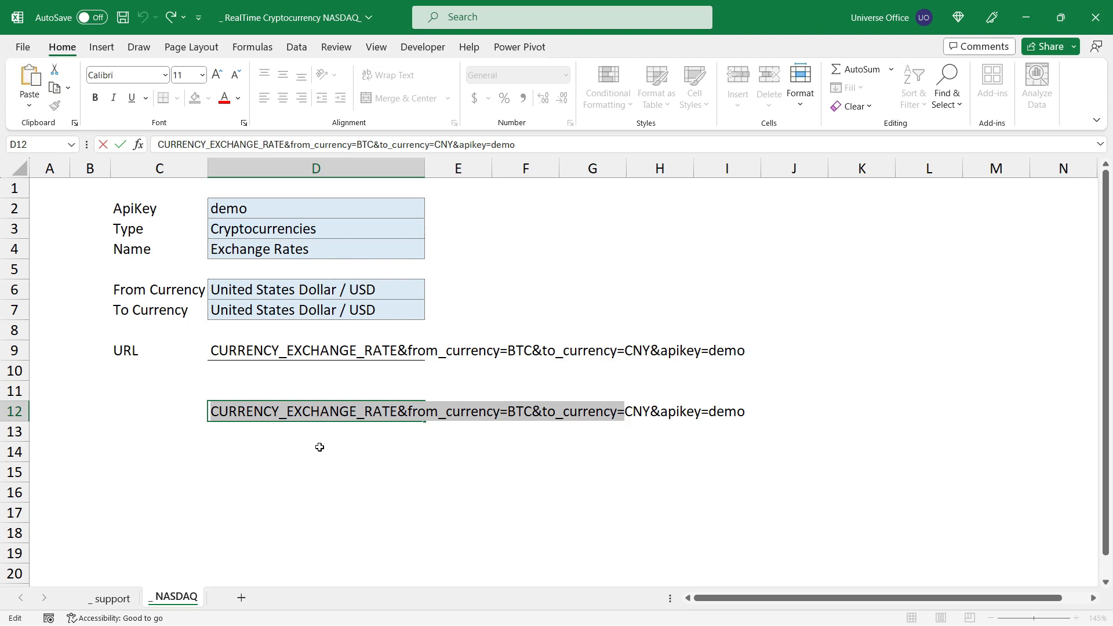
Step: Paste the Exchange Rates URL prefix into D14 and add a =LEN(D14) length formula
left_click(265, 451)
right_click(266, 451)
left_click(296, 242)
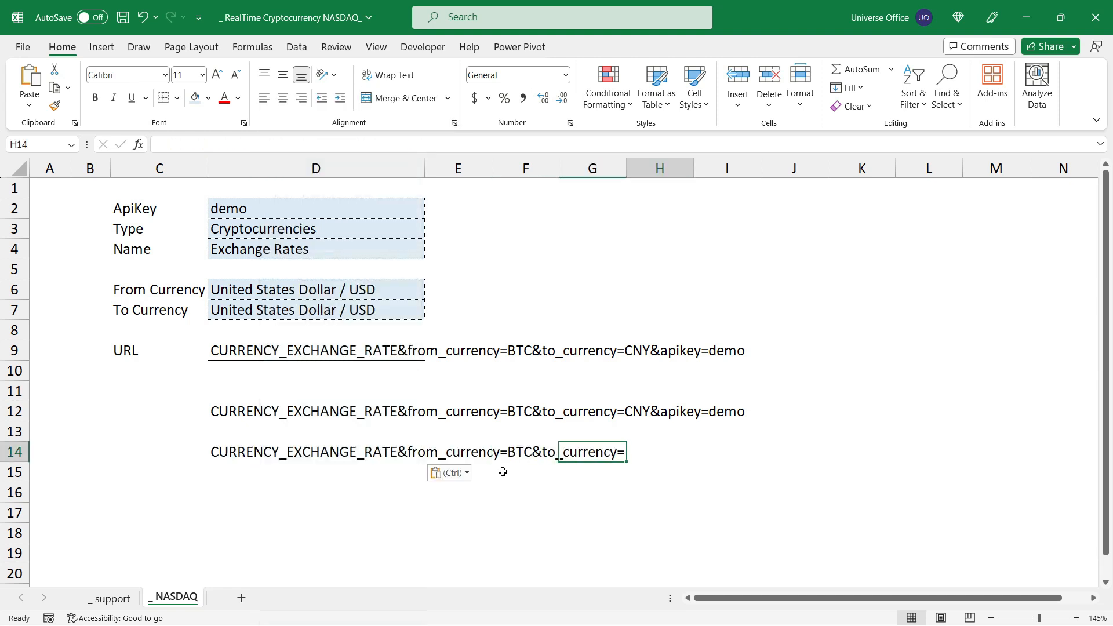
type("=len(")
key("Left")
key("Left")
key("Left")
key("Left")
key("Left")
key("Right")
key("Return")
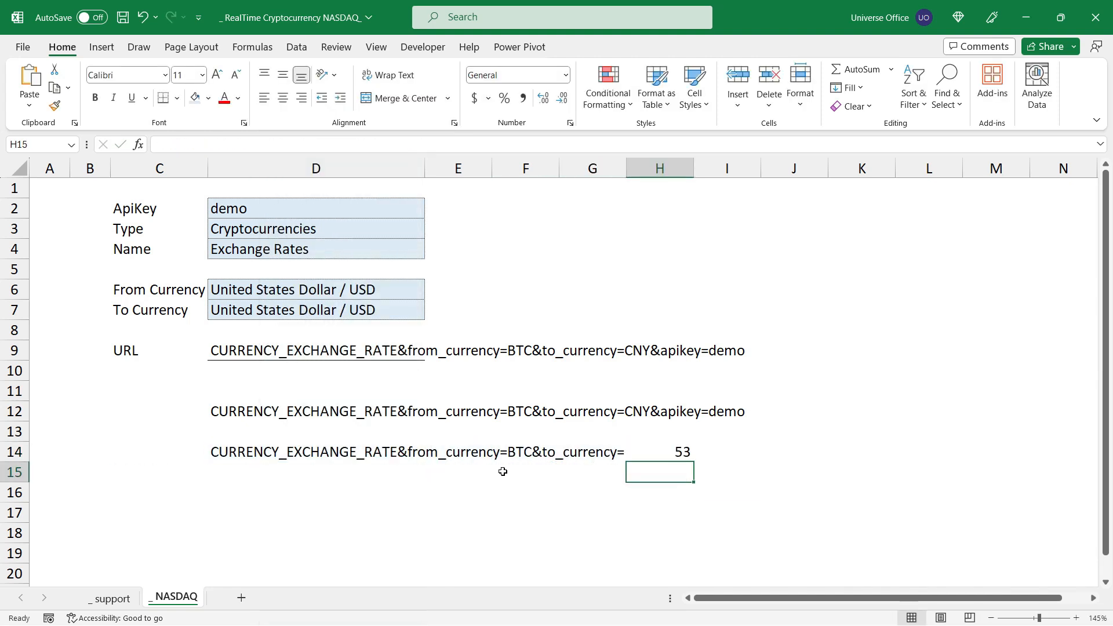
Step: Check the _support URLs, then choose Daily in D4 and paste its URL into D12 as values
left_click(394, 411)
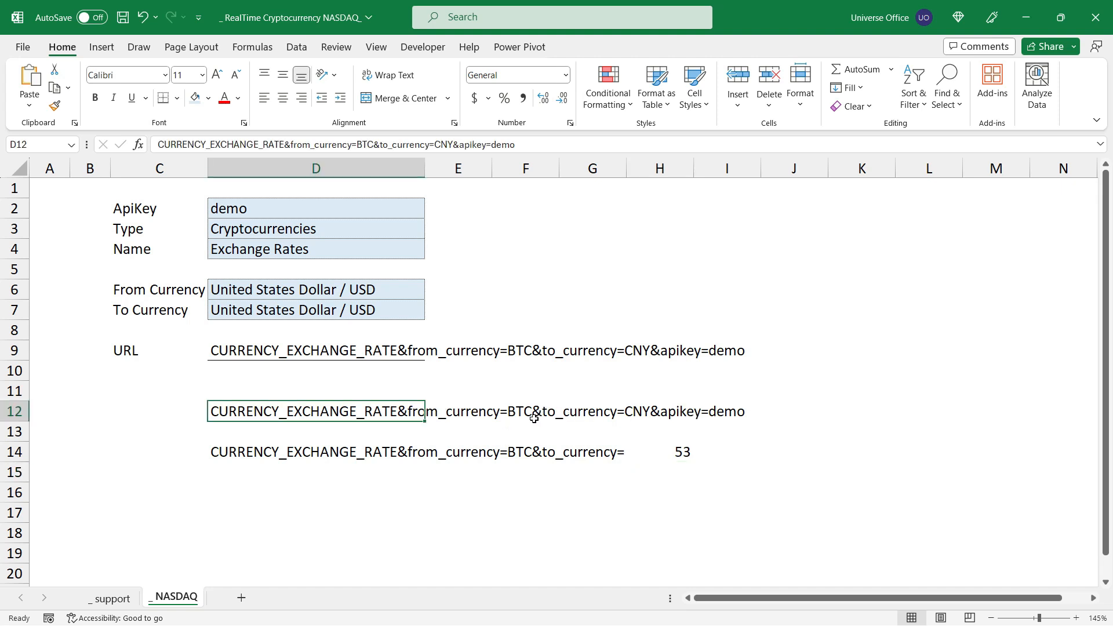
key("ctrl+Page_Up")
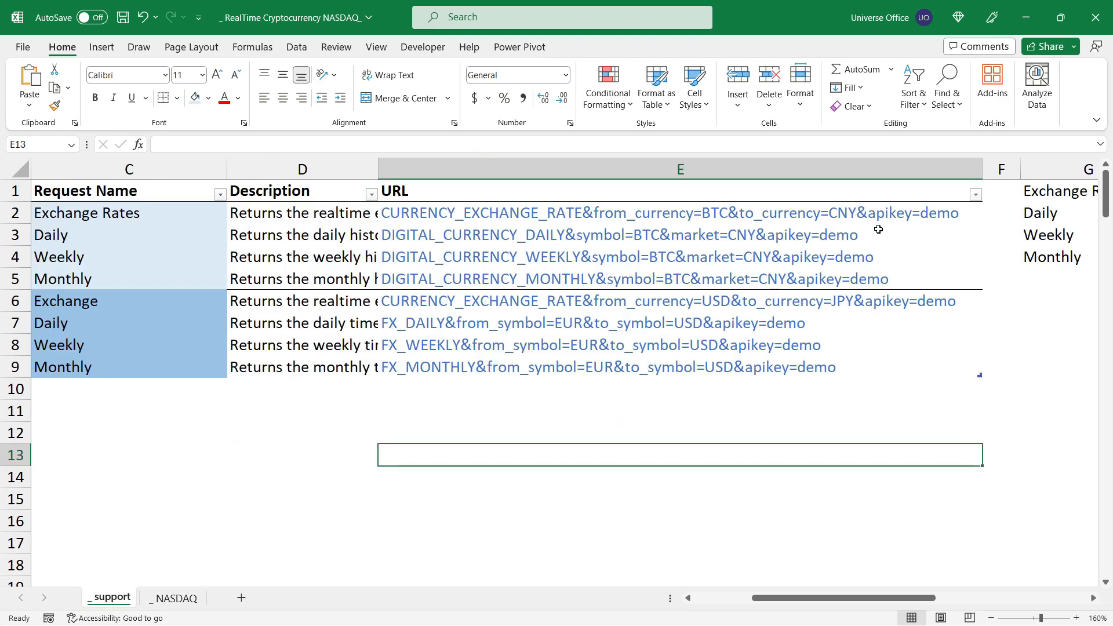
left_click(176, 599)
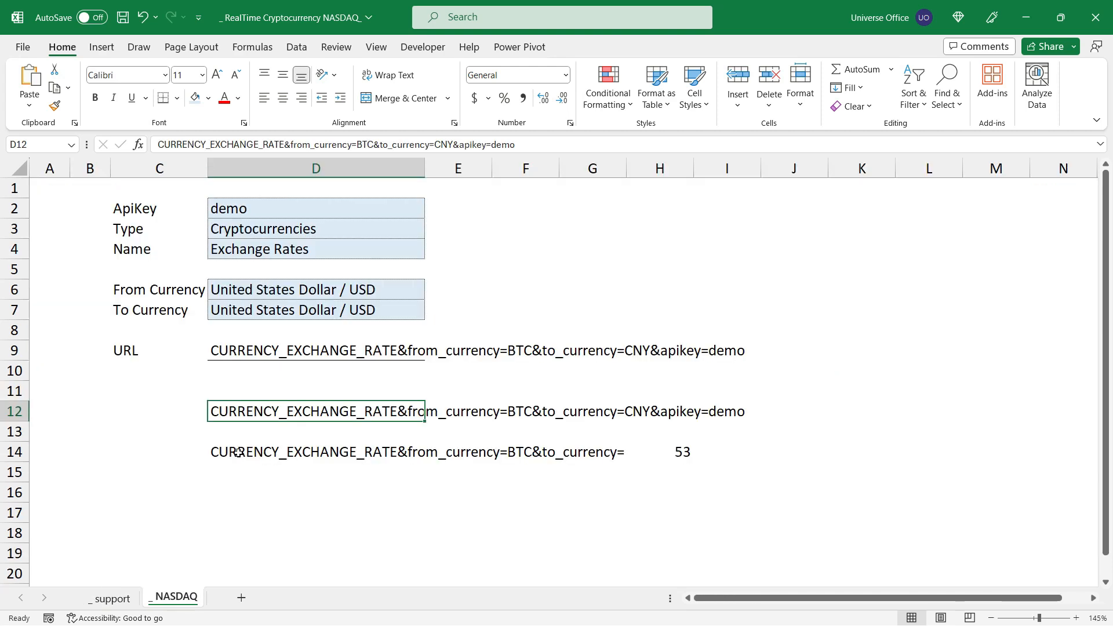
left_click(238, 453)
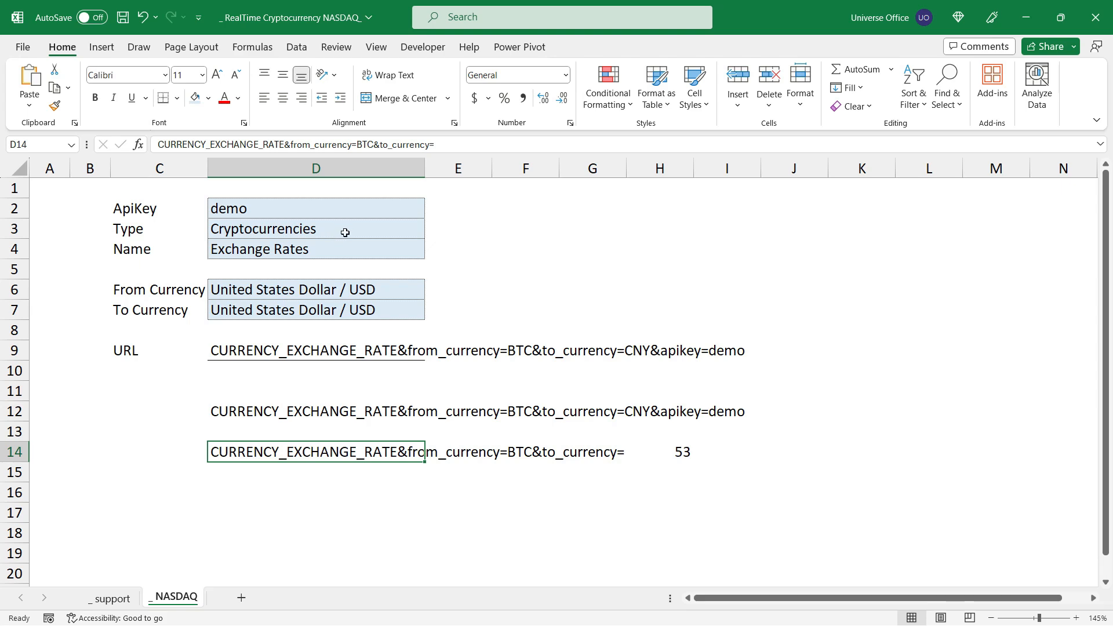
left_click(378, 251)
left_click(430, 252)
left_click(404, 272)
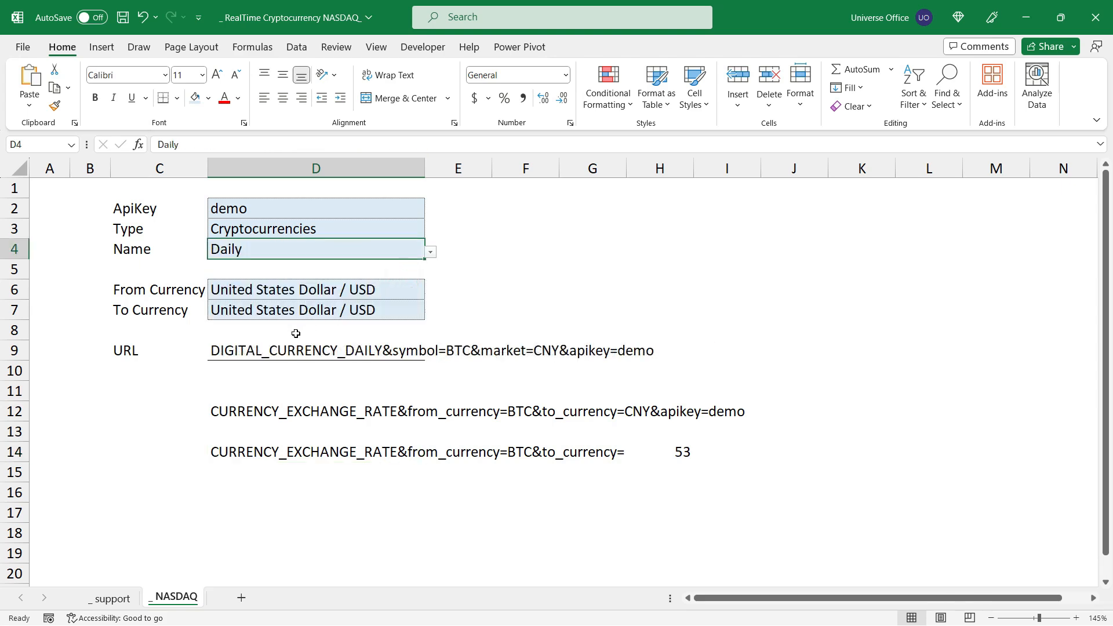
left_click(260, 346)
key("ctrl+c")
right_click(258, 411)
left_click(296, 225)
Step: Put the Daily URL prefix up to market= into D15 and extend the length formula to H15
left_click_drag(371, 145, 151, 144)
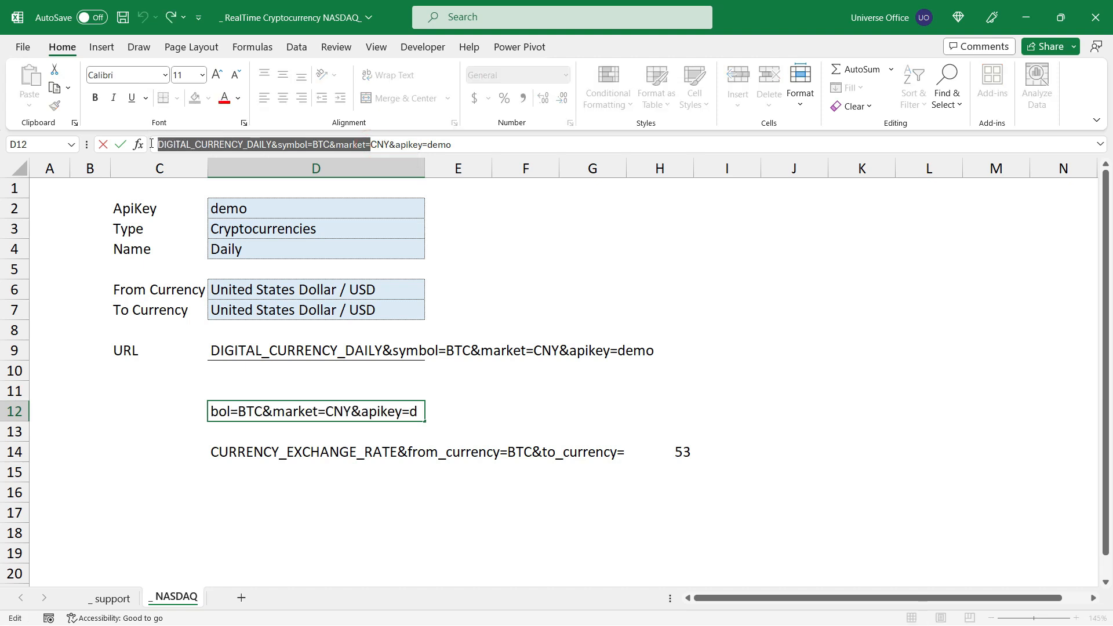
key("ctrl+c")
key("Escape")
key("Down")
key("Down")
key("Down")
key("ctrl+v")
left_click(689, 454)
left_click_drag(694, 462, 696, 483)
Step: Switch D4 to Weekly and then Monthly to fill the D16 and D17 prefixes
left_click(406, 250)
left_click(431, 251)
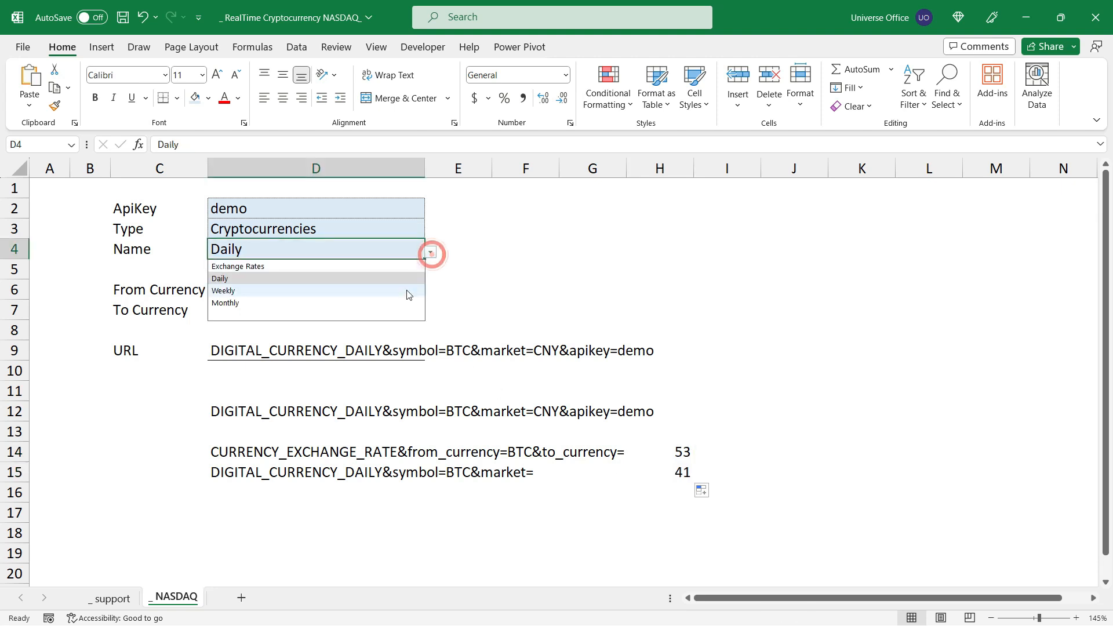
left_click(405, 293)
left_click(253, 490)
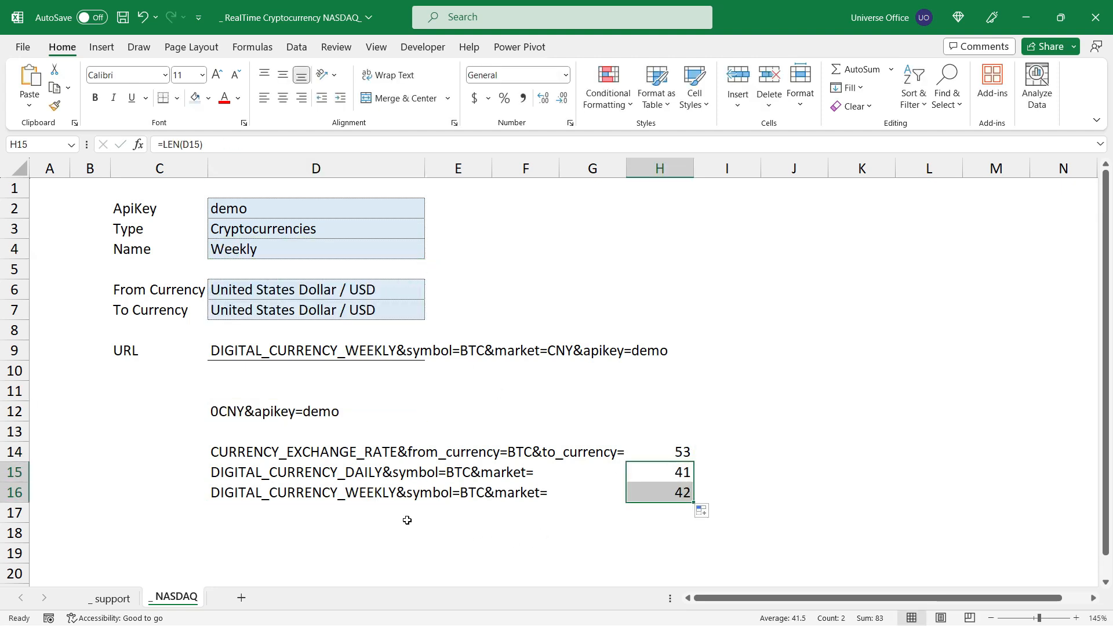
left_click(406, 249)
left_click(430, 251)
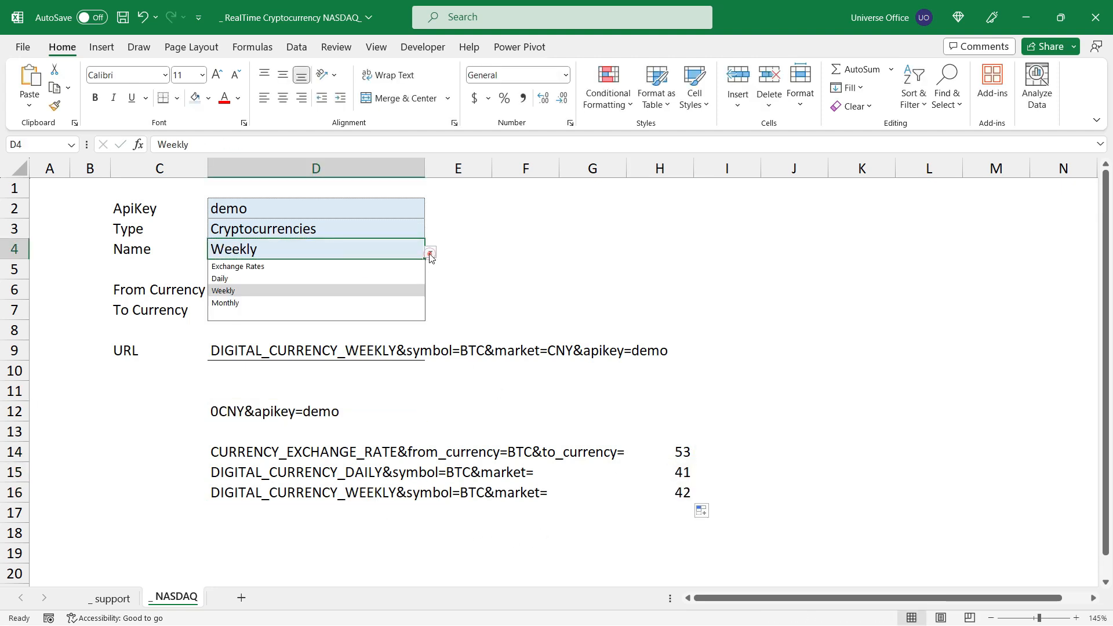
left_click(393, 301)
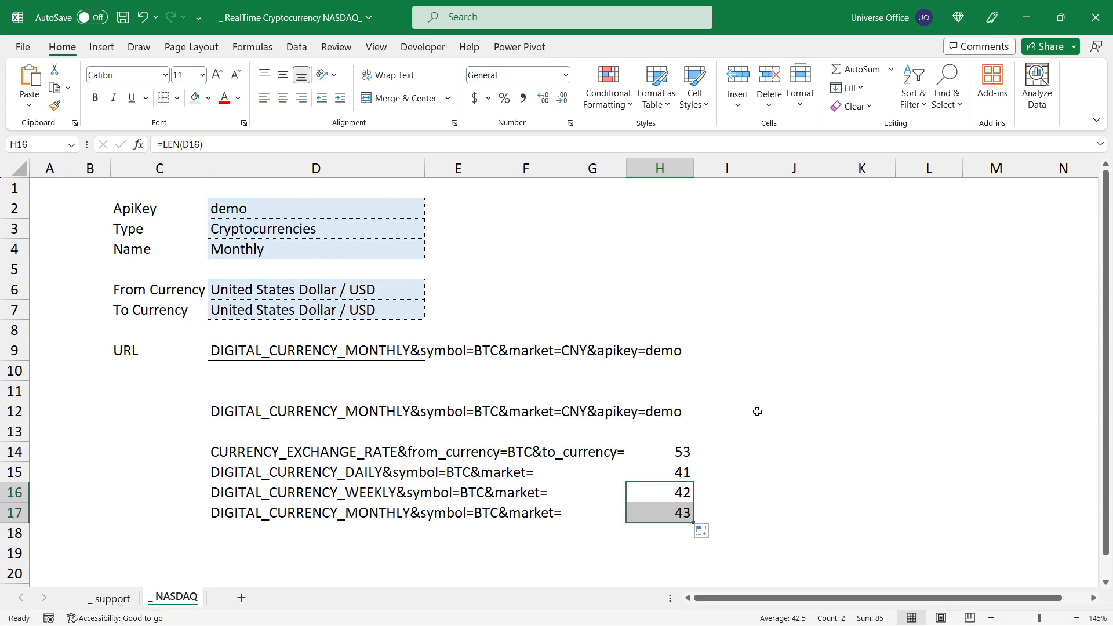
Step: Copy the four lengths 53, 41, 42 and 43 from H14:H17
left_click(716, 431)
left_click_drag(675, 451, 673, 512)
key("ctrl+c")
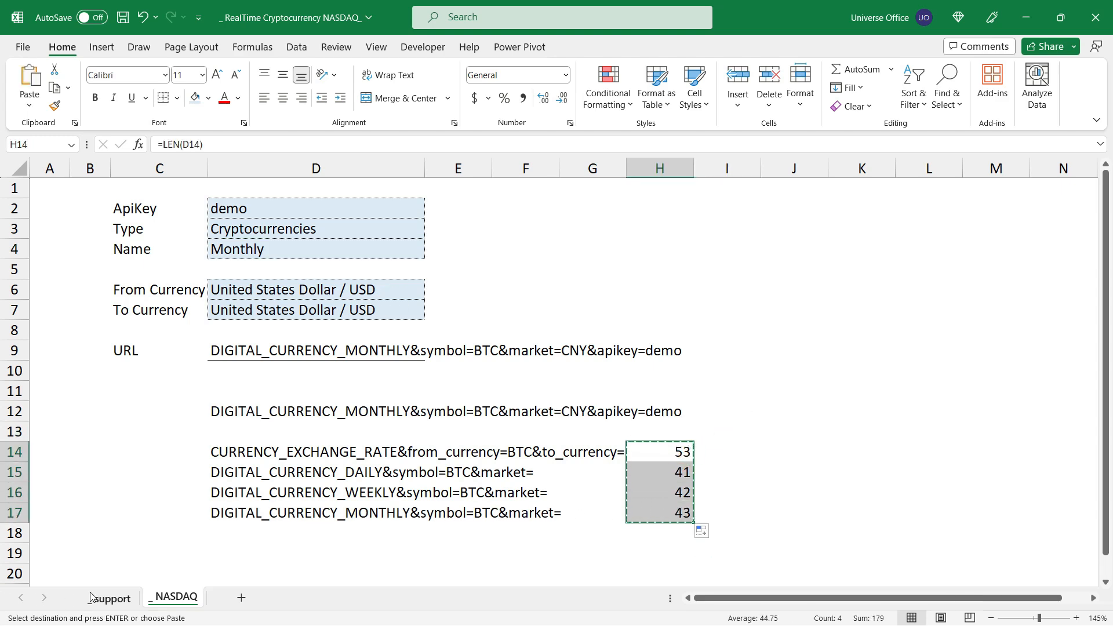
Step: On the _support sheet, paste values into F2:F5 and head the new column 'Cut'
left_click(112, 599)
scroll(594, 537, "down", 2, "ctrl")
left_click(981, 203)
right_click(981, 204)
left_click(880, 237)
key("Up")
type("Cut")
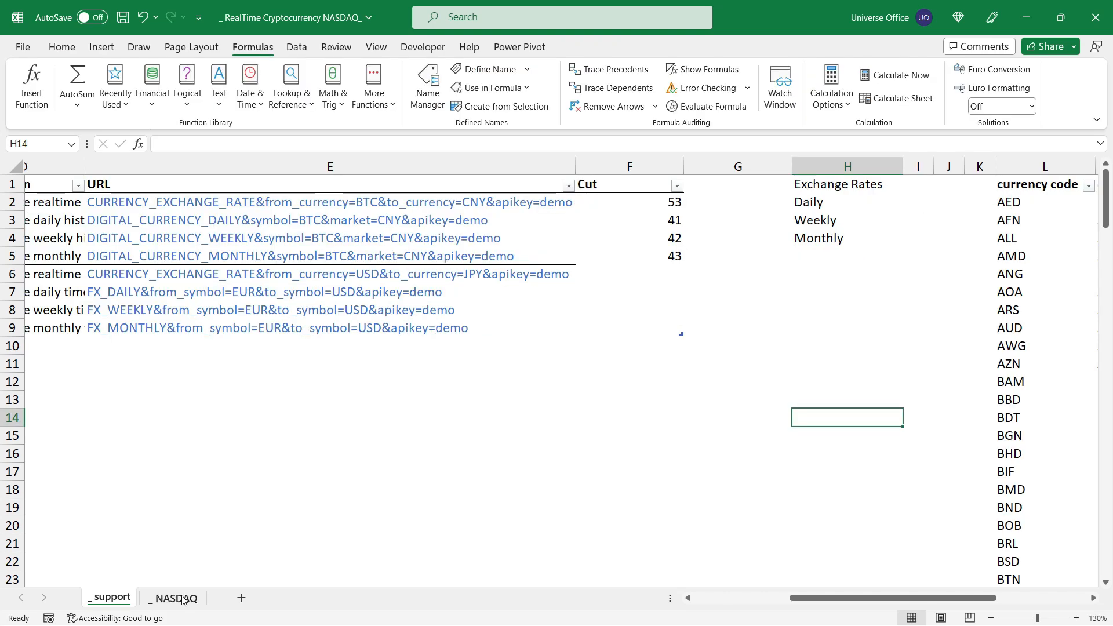
Step: Back on the NASDAQ sheet, clear scratch rows D12:D19 and set the Type in D3 to Forex
left_click(177, 597)
left_click_drag(345, 405, 248, 545)
key("Delete")
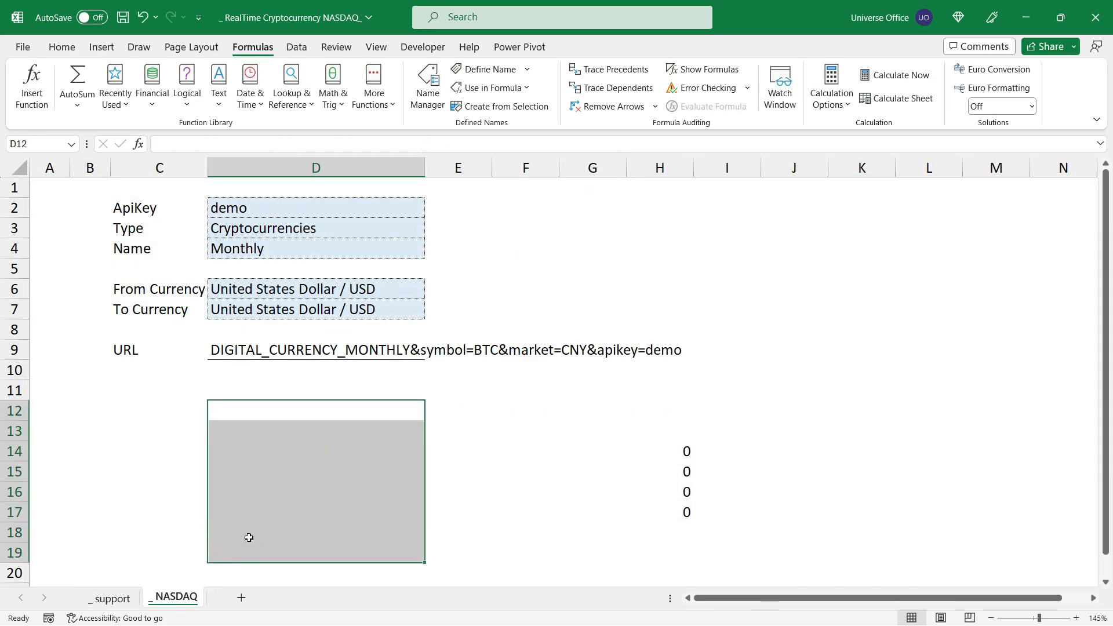
left_click(423, 230)
left_click(430, 230)
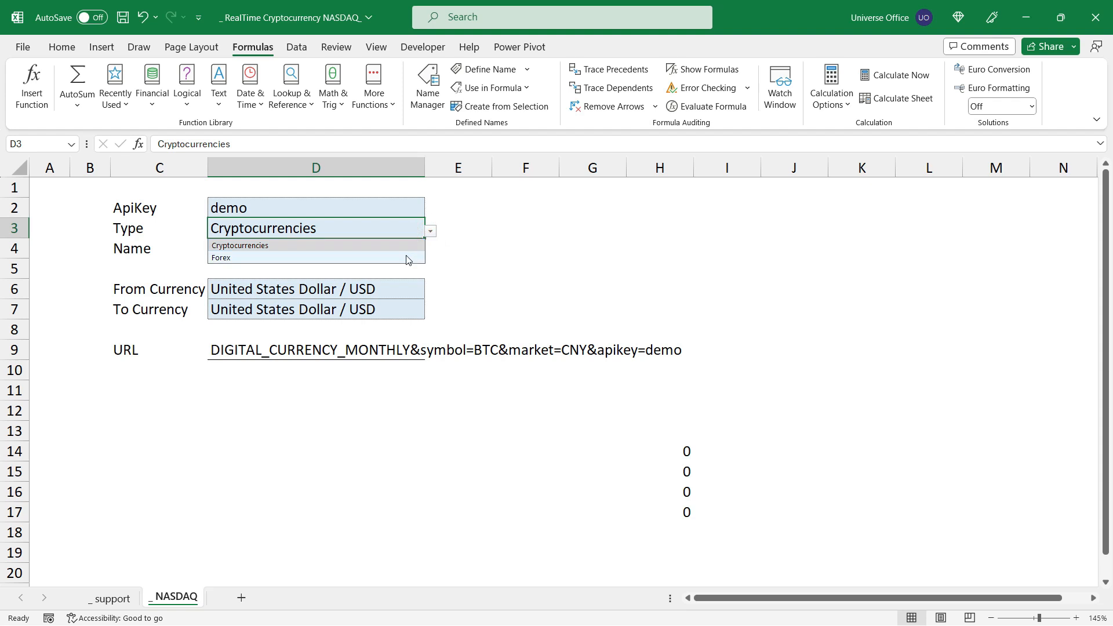
left_click(406, 257)
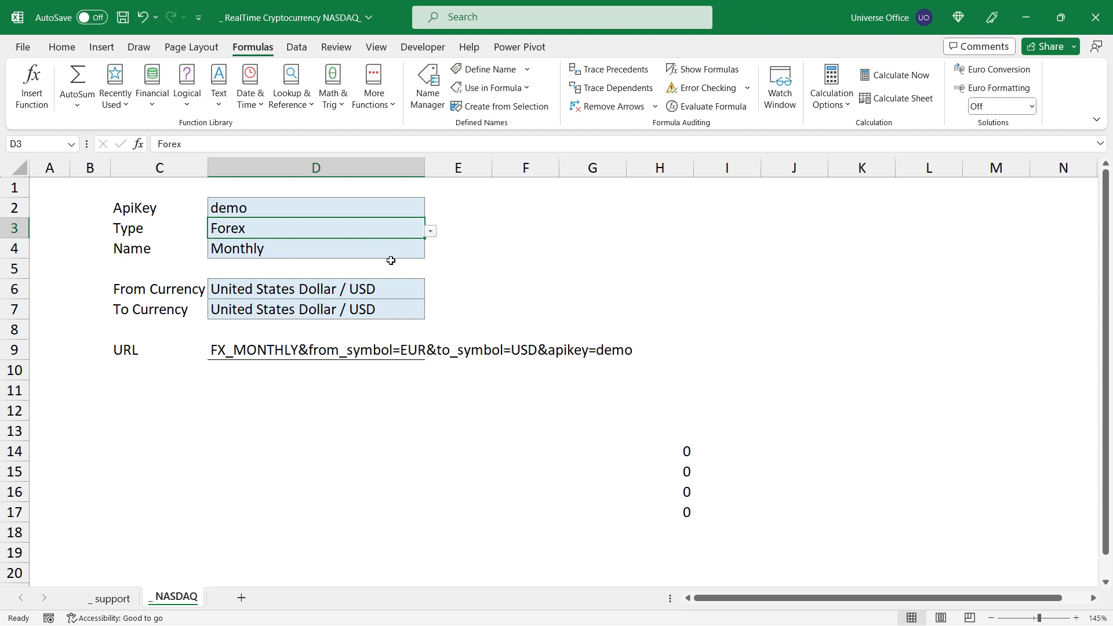
Step: Paste the D9 URL as values into D11 and copy its FX_MONTHLY&from_symbol= prefix into D14
left_click(356, 348)
key("ctrl+c")
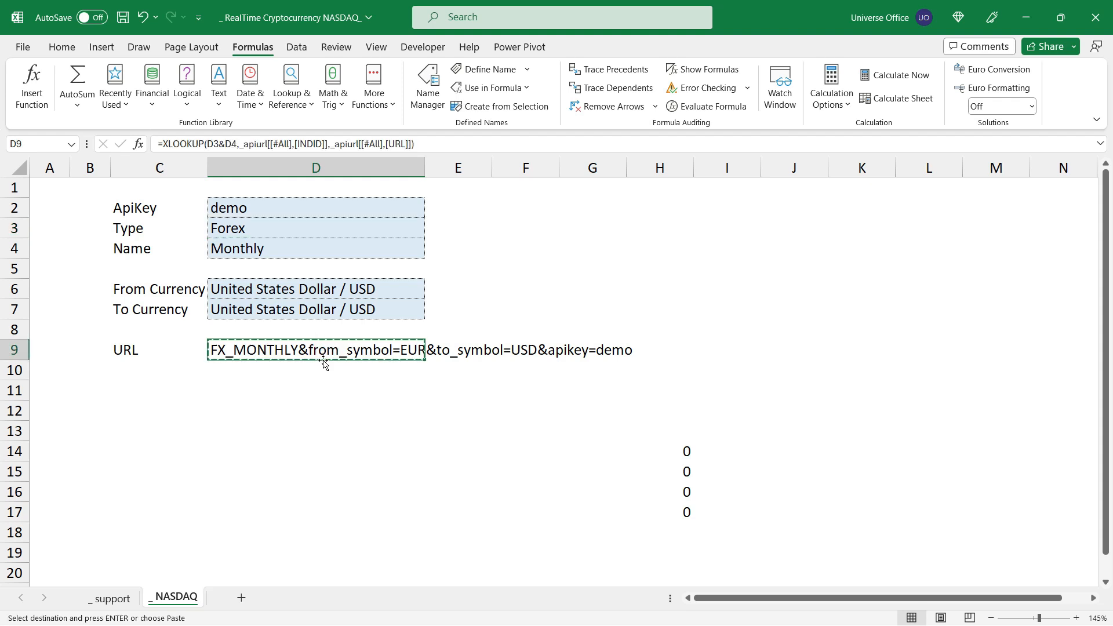
right_click(288, 392)
left_click(344, 248)
left_click_drag(158, 143, 280, 144)
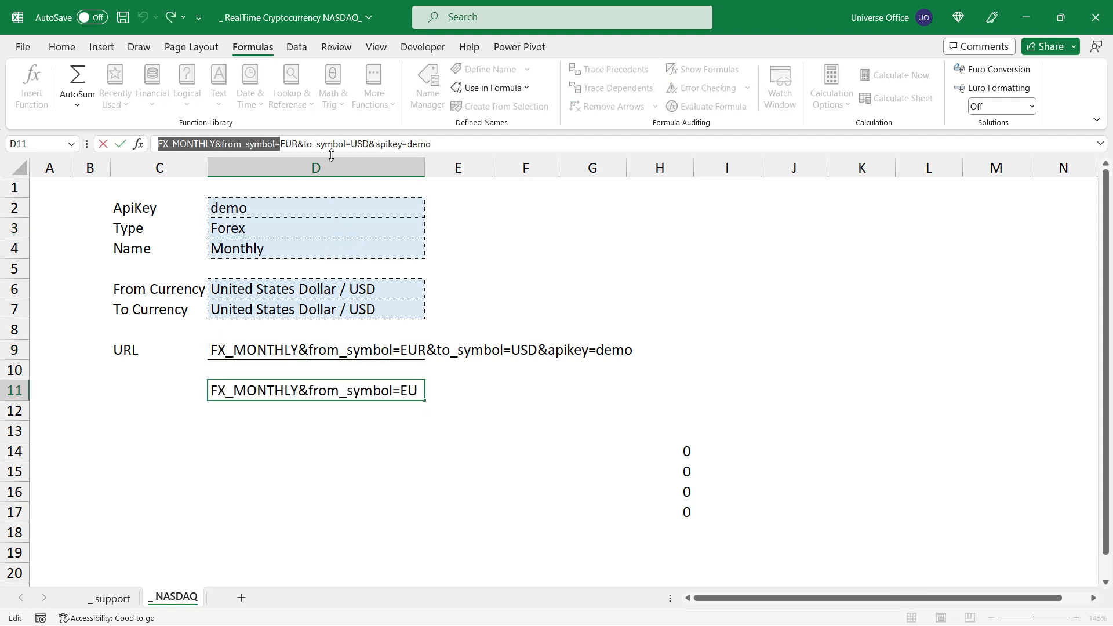
key("Escape")
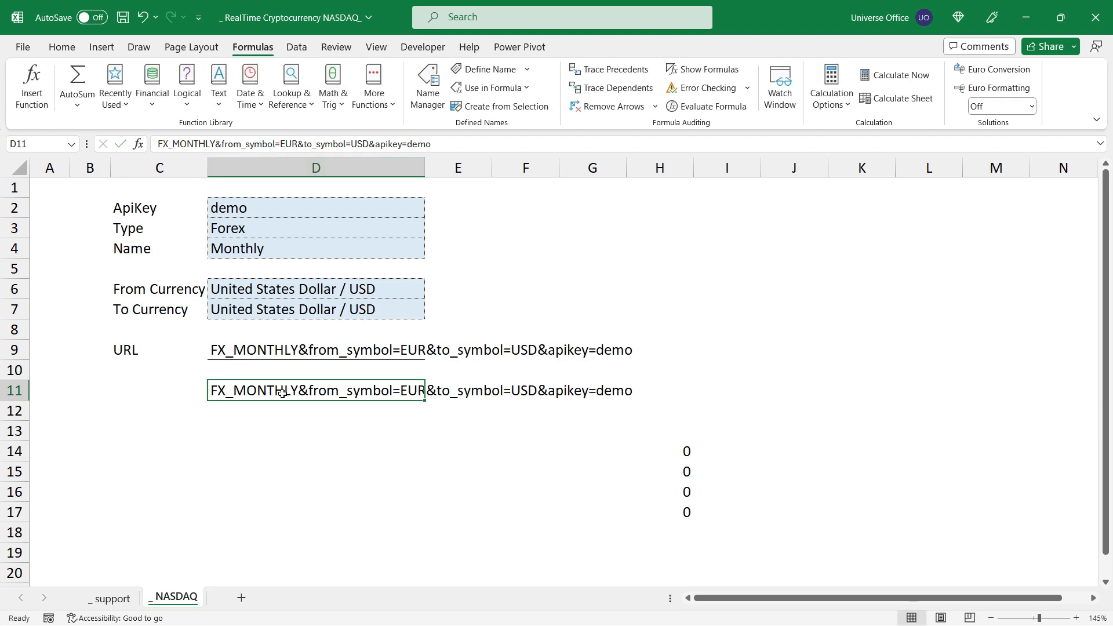
left_click(240, 440)
key("Down")
key("ctrl+v")
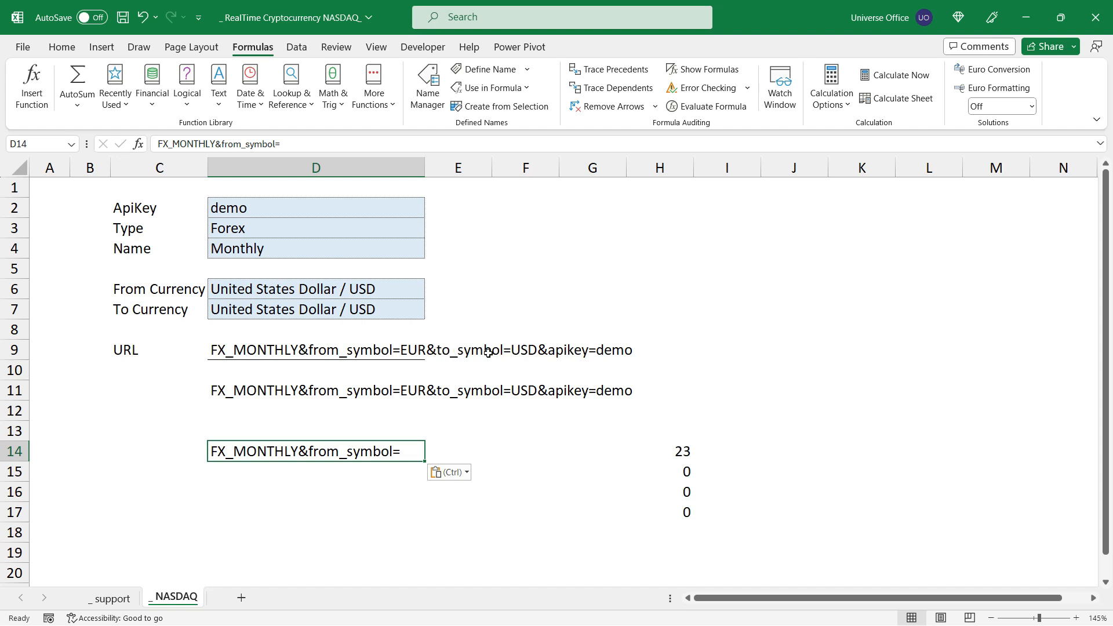
Step: Switch Name to Daily, paste its prefix into D15, then switch to Weekly and extract FX_WEEKLY&from_symbol=
left_click(430, 251)
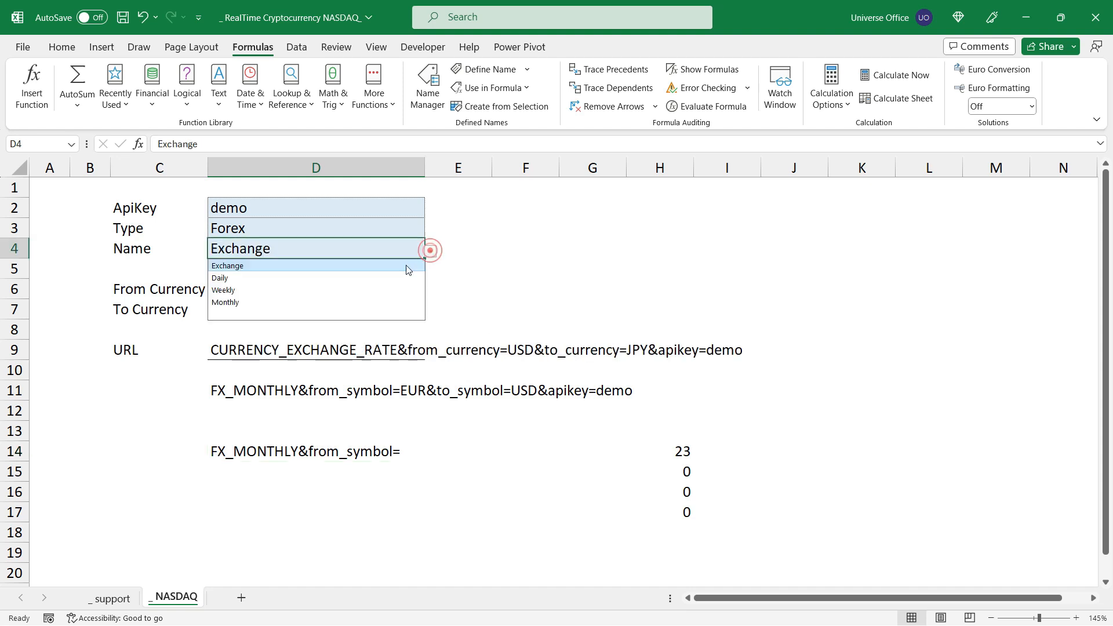
left_click(390, 278)
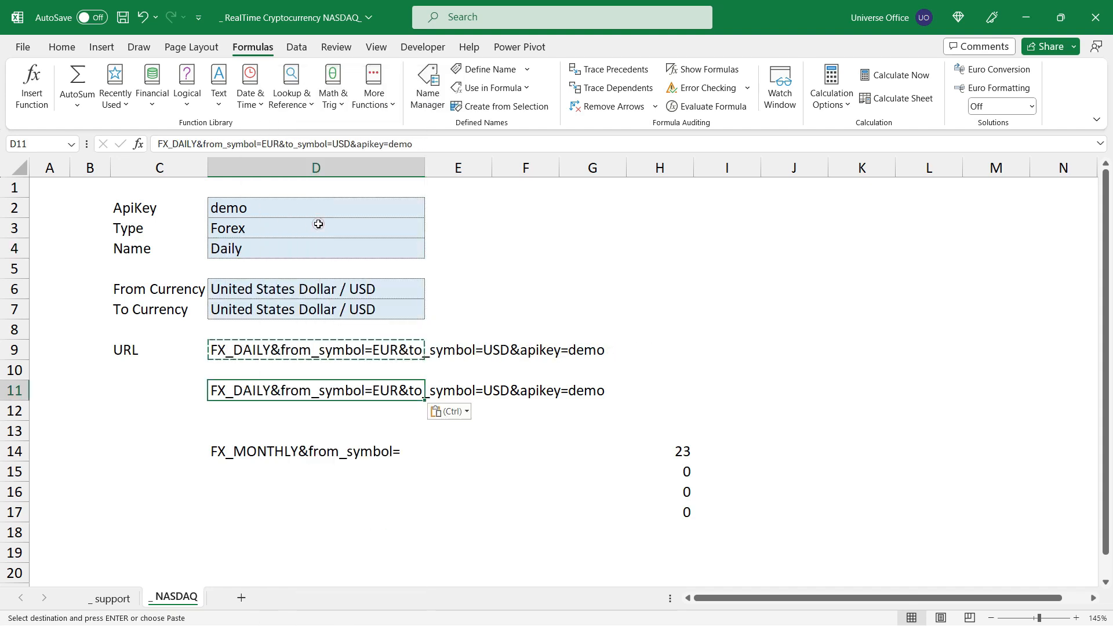
left_click(354, 471)
key("ctrl+v")
left_click(435, 289)
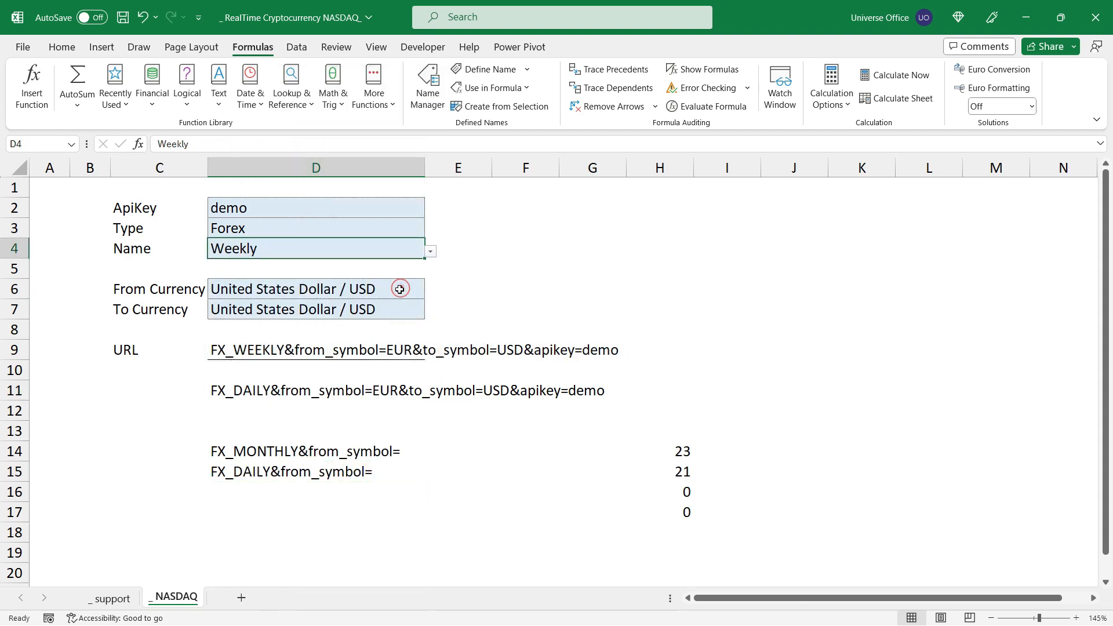
left_click(330, 350)
key("ctrl+c")
left_click(293, 391)
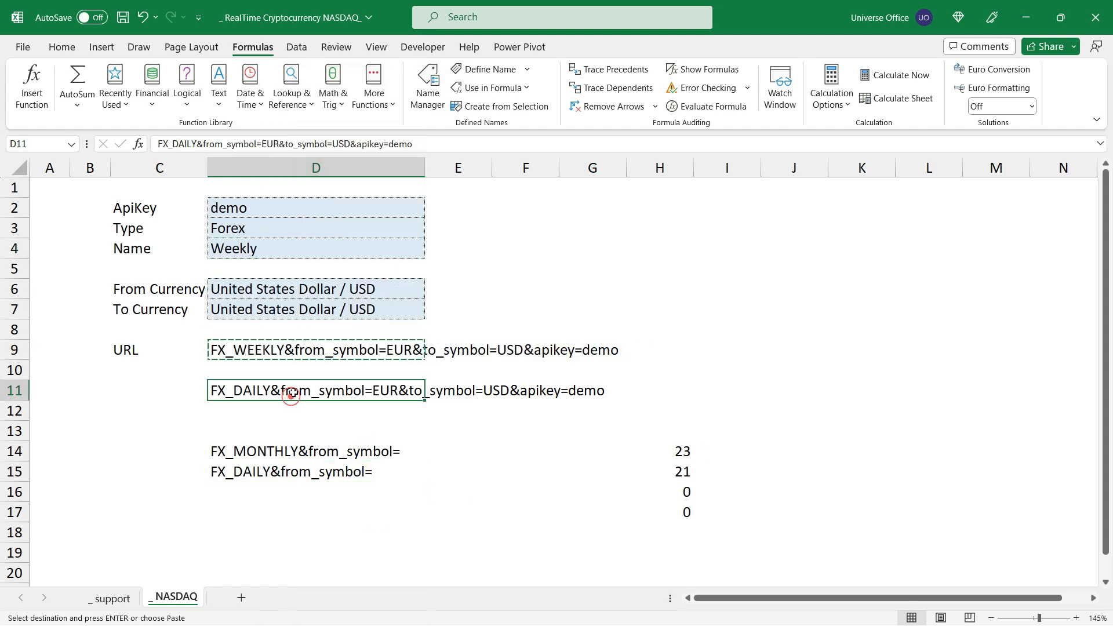
key("ctrl+v")
left_click_drag(271, 144, 129, 143)
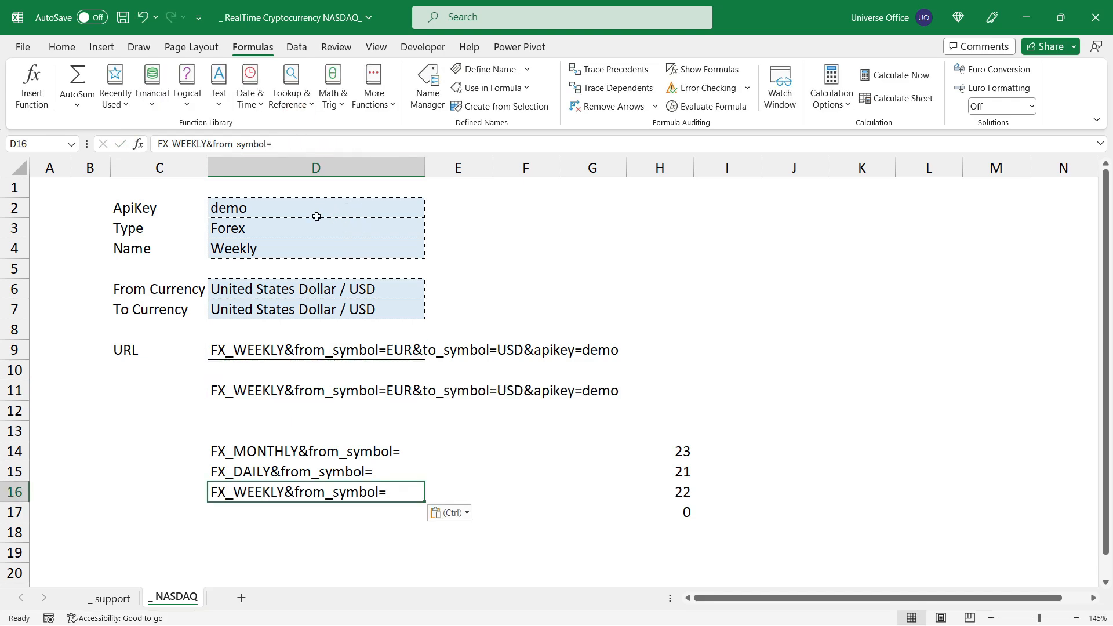
Step: Set Name back to Monthly and copy the FX_MONTHLY&from_symbol= prefix into D17
left_click(316, 248)
left_click(431, 251)
left_click(373, 305)
left_click(312, 355)
key("ctrl+c")
left_click(308, 391)
key("ctrl+v")
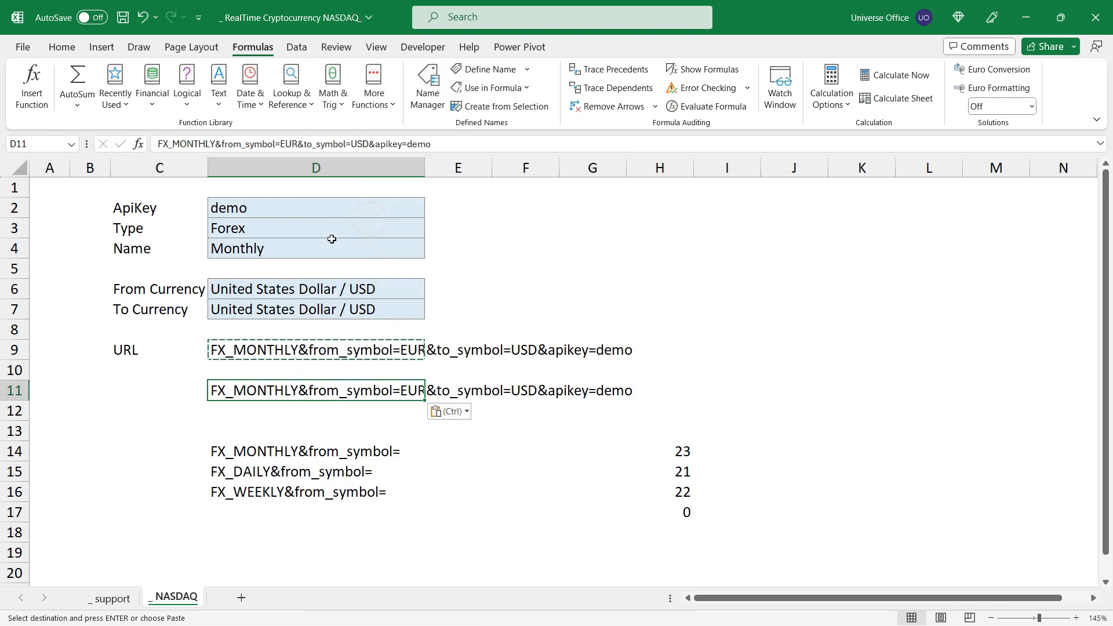
left_click_drag(280, 143, 131, 145)
key("ctrl+c")
left_click(318, 521)
key("ctrl+v")
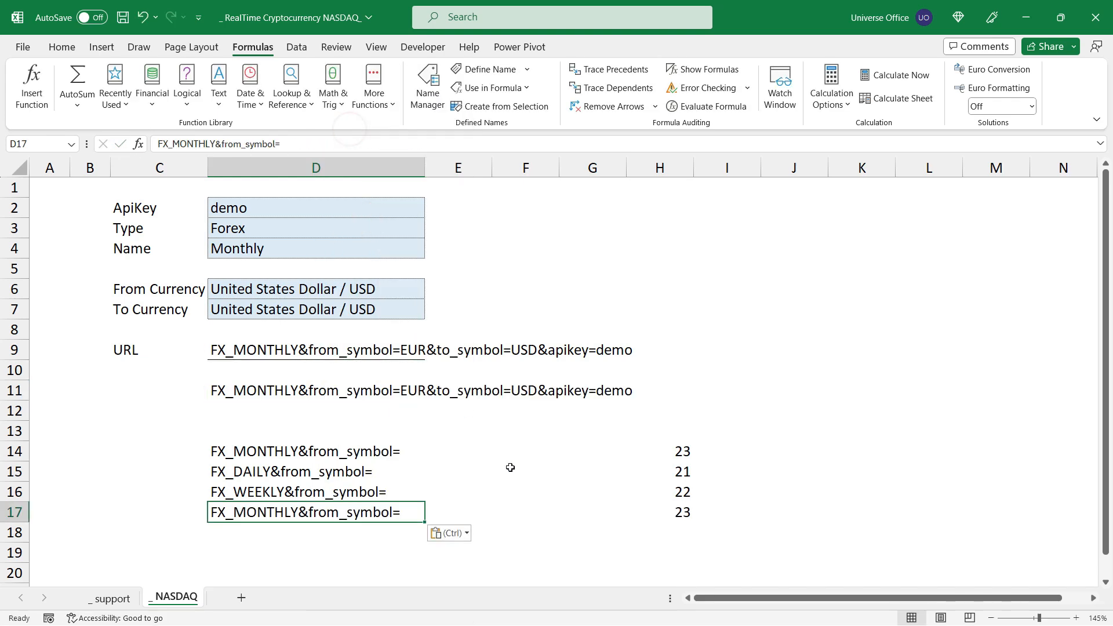
Step: Copy the prefix lengths (23, 21, 22) from H14:H17 to the _support Cut column, then clear D11:I19
left_click_drag(661, 451, 661, 512)
key("ctrl+c")
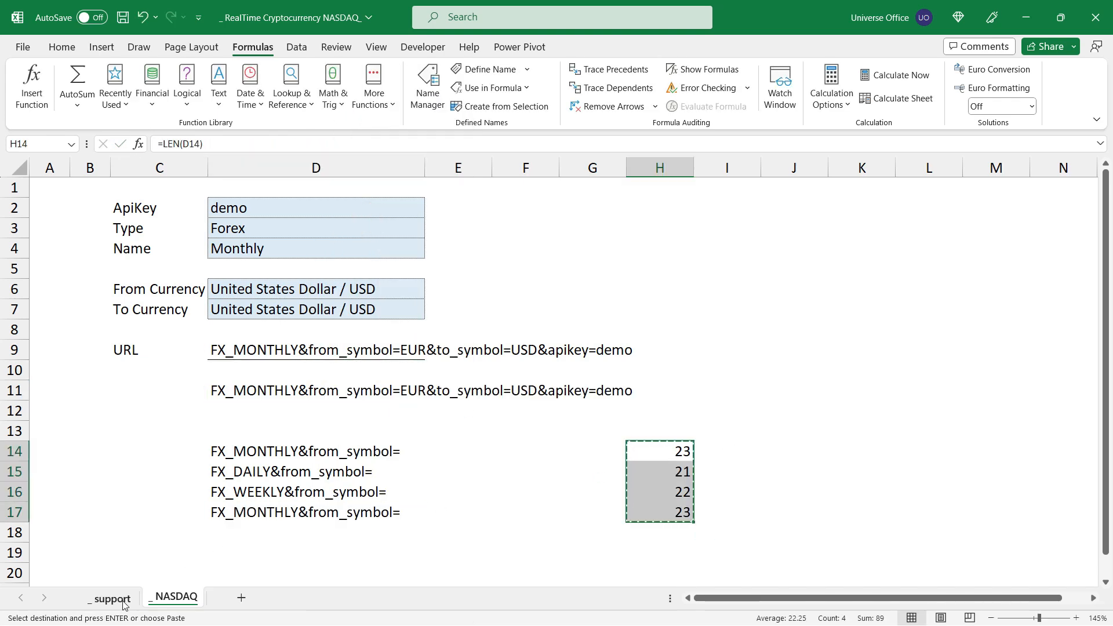
left_click(116, 599)
right_click(653, 274)
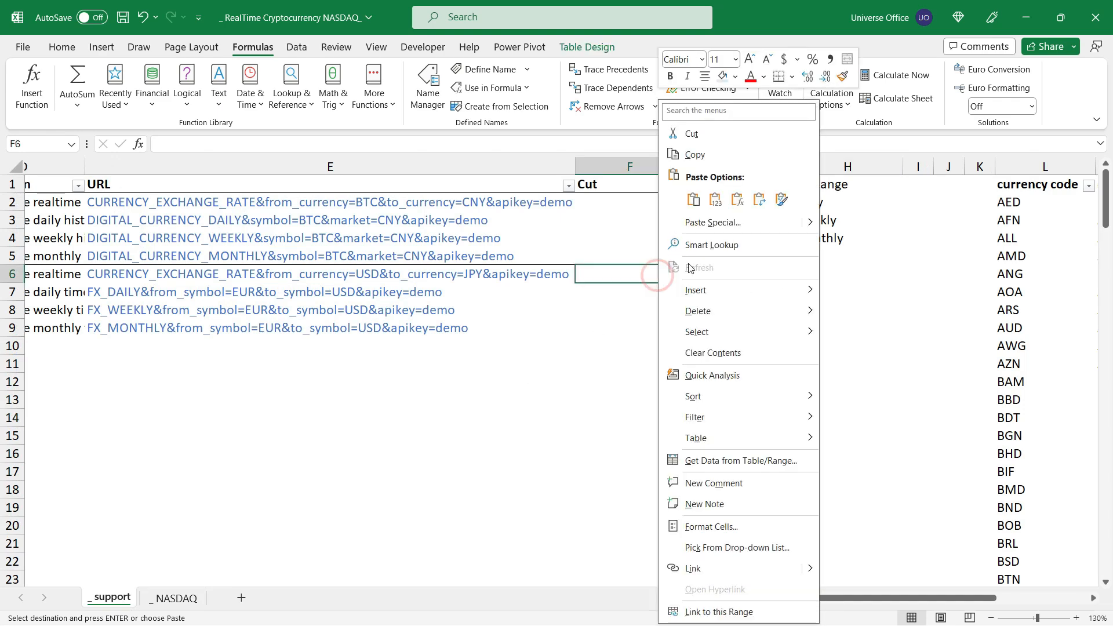
left_click(174, 598)
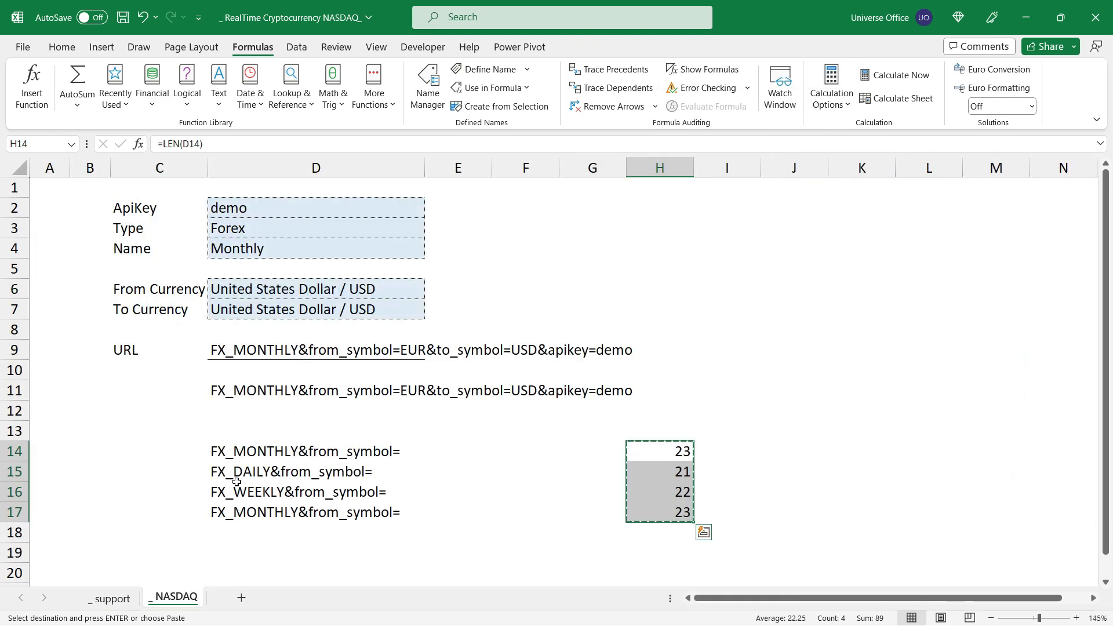
left_click_drag(242, 390, 725, 553)
key("Delete")
Step: Wrap the D9 XLOOKUP formula in LEFT( and add a comma after it
left_click(342, 350)
scroll(314, 309, "up", 2, "ctrl")
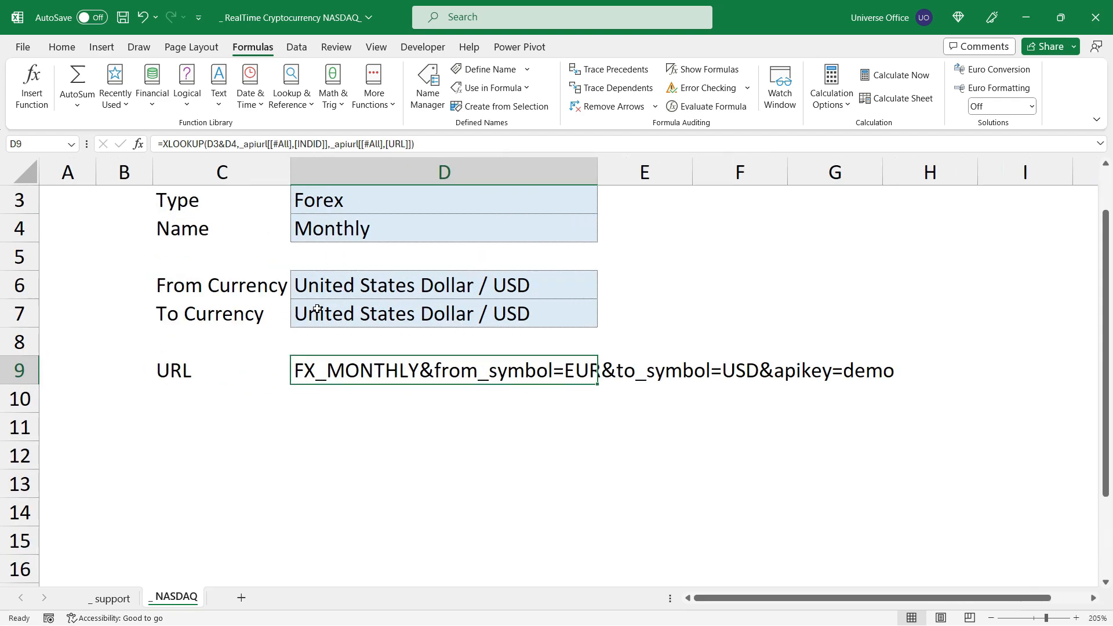
scroll(406, 314, "up", 1)
left_click_drag(450, 144, 181, 141)
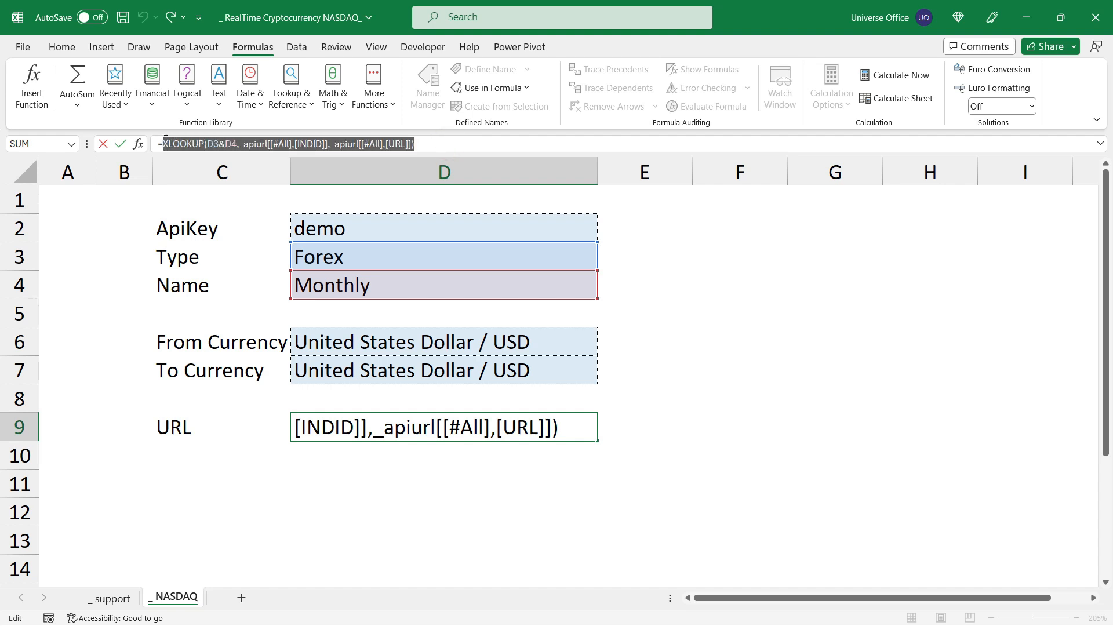
left_click(164, 144)
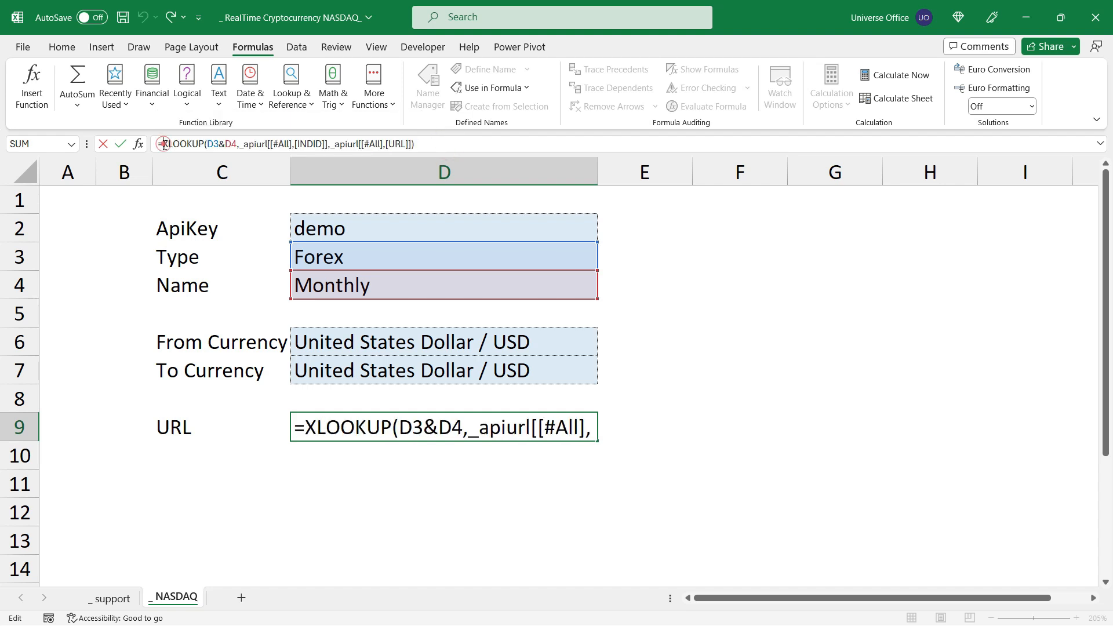
type("LEFT")
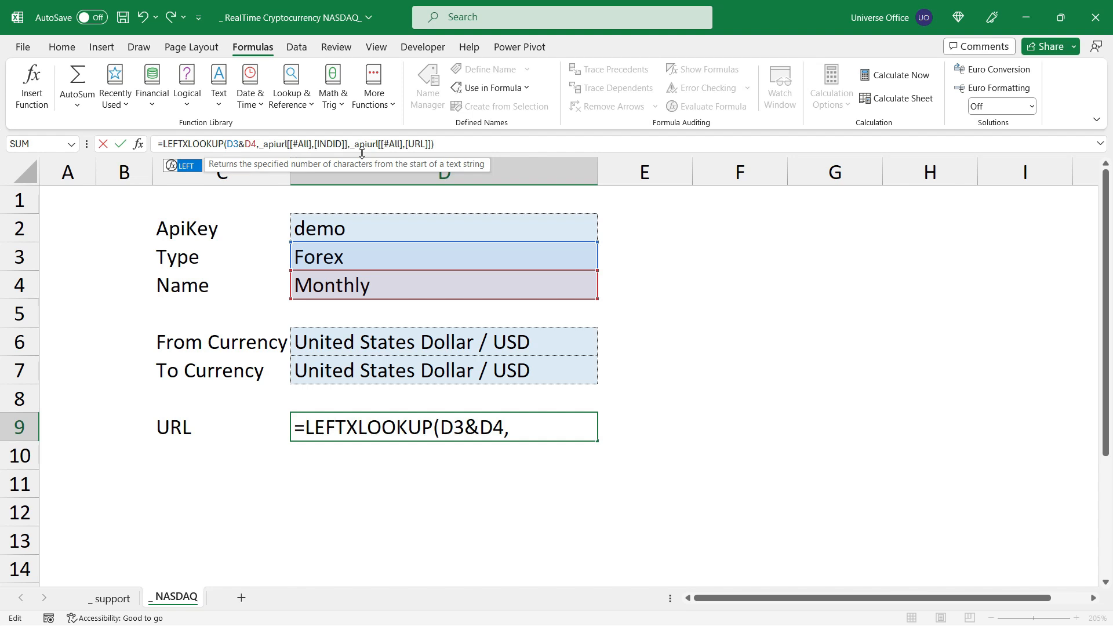
type("(")
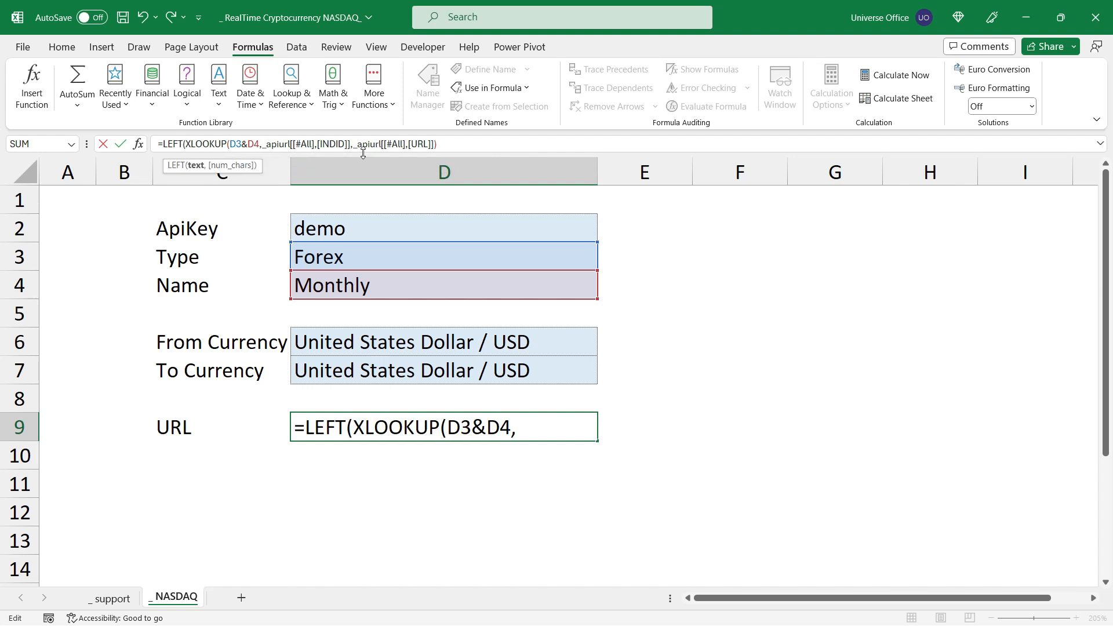
left_click(457, 142)
type(",")
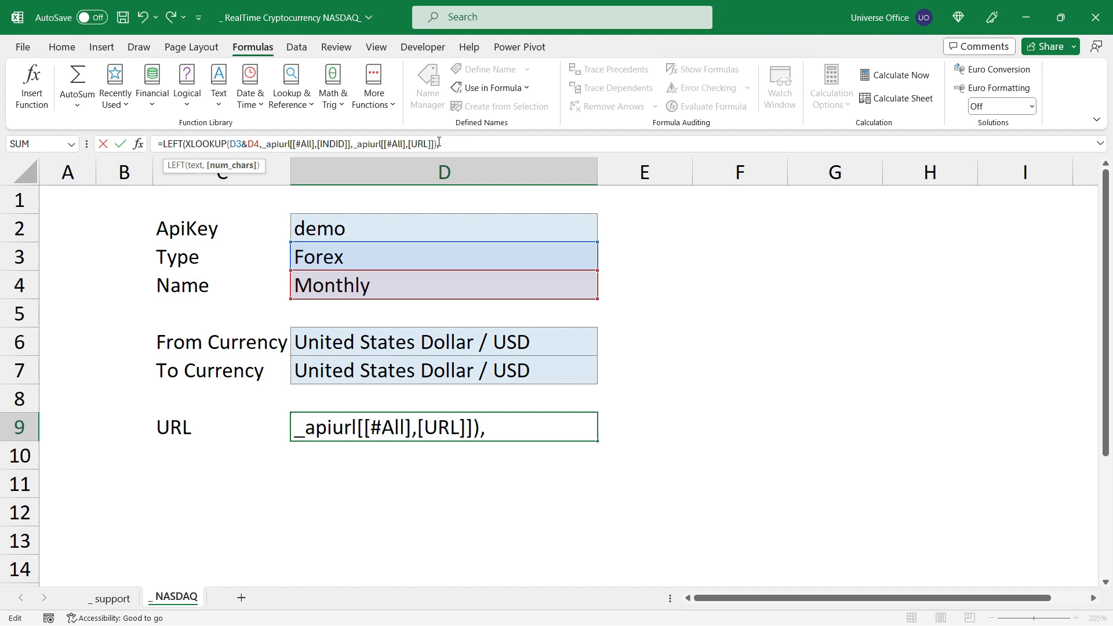
Step: Add a second XLOOKUP returning the _apiurl Cut column as LEFT's character count
left_click_drag(424, 144, 205, 141)
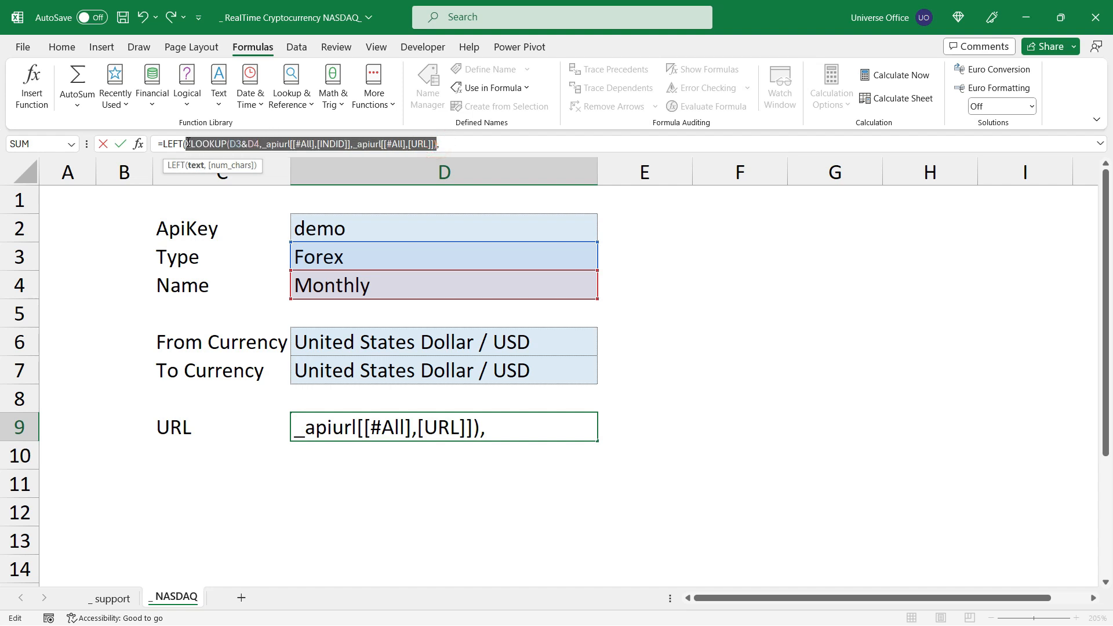
key("ctrl+c")
left_click(459, 143)
key("ctrl+v")
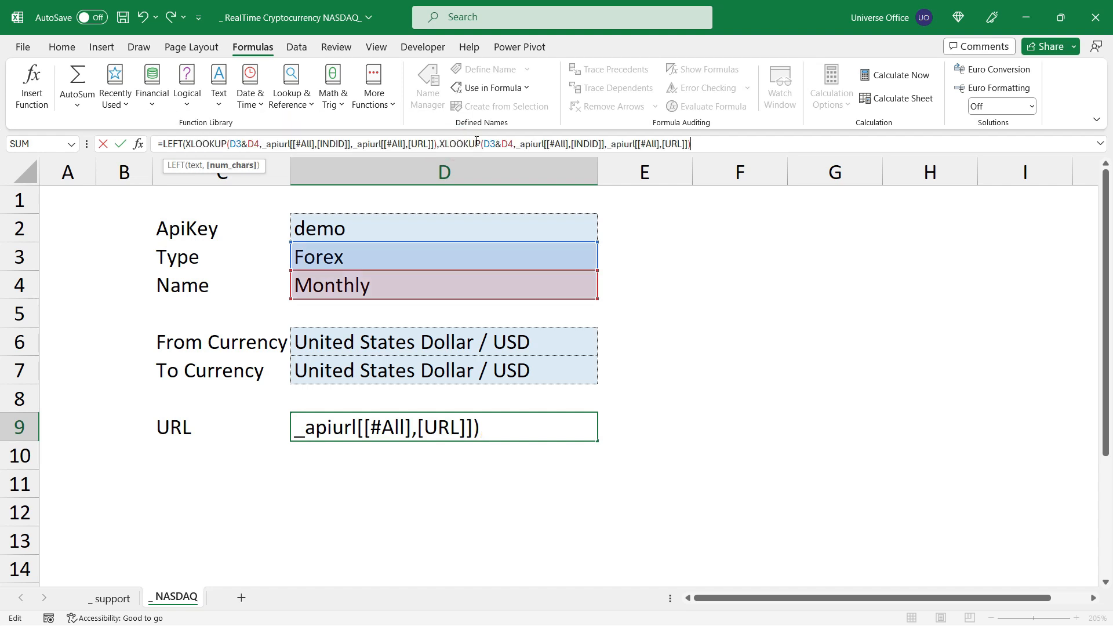
left_click(549, 144)
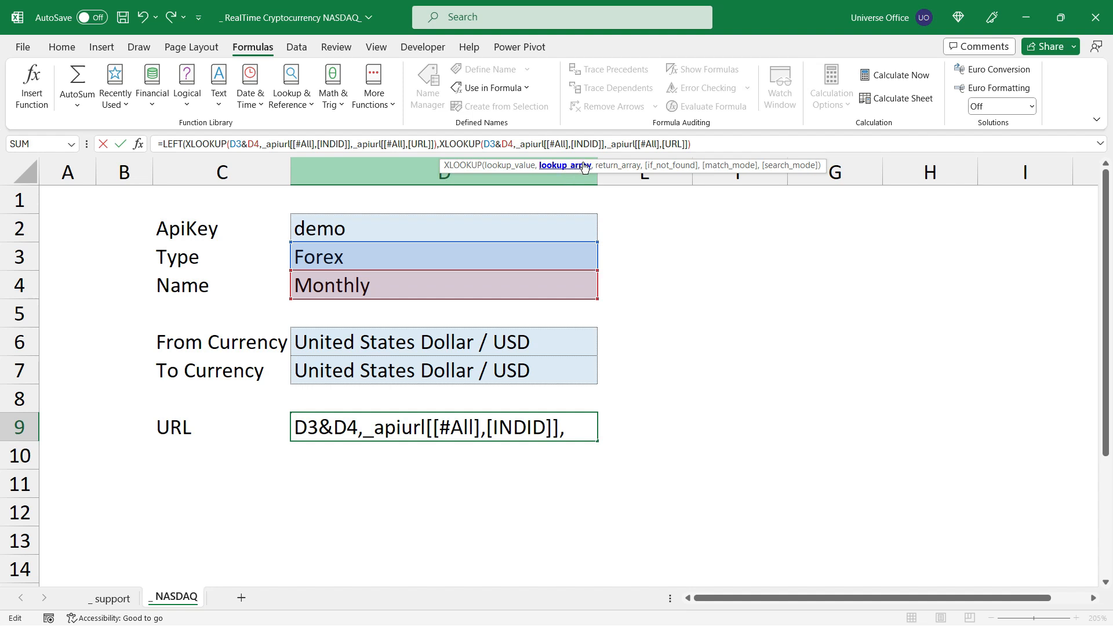
left_click(630, 145)
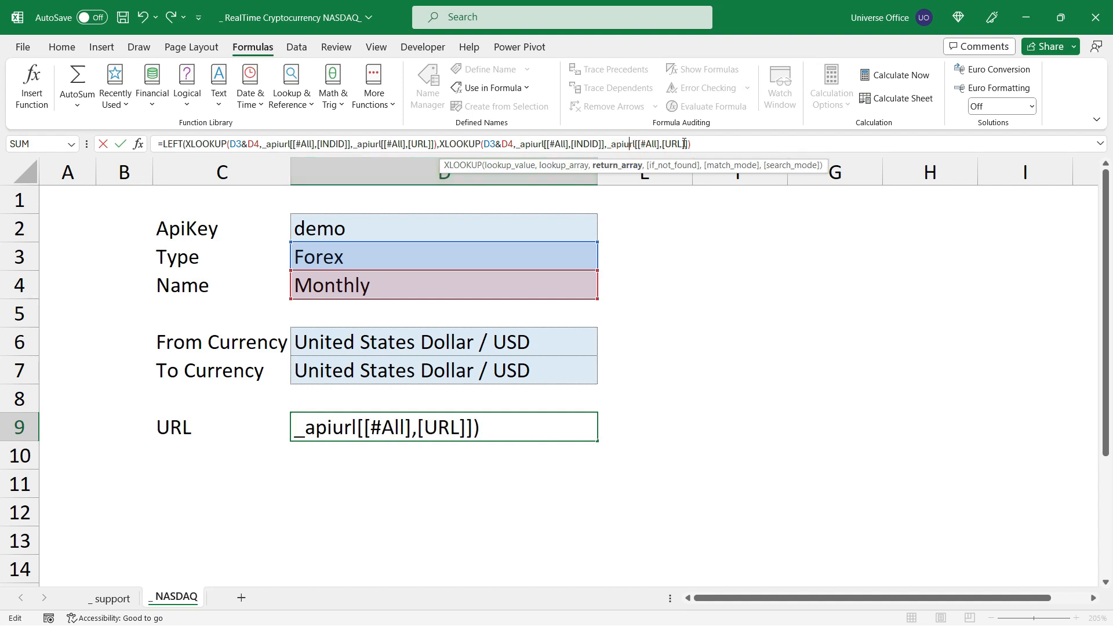
left_click(686, 144)
key("BackSpace")
key("BackSpace")
key("BackSpace")
key("BackSpace")
key("BackSpace")
type("cut")
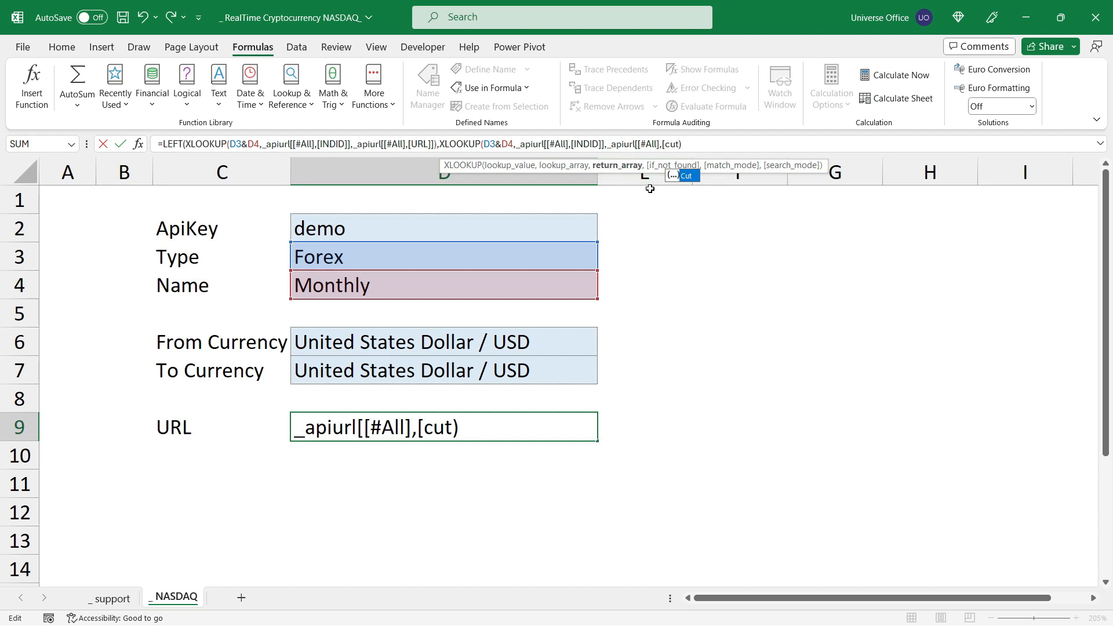
double_click(687, 177)
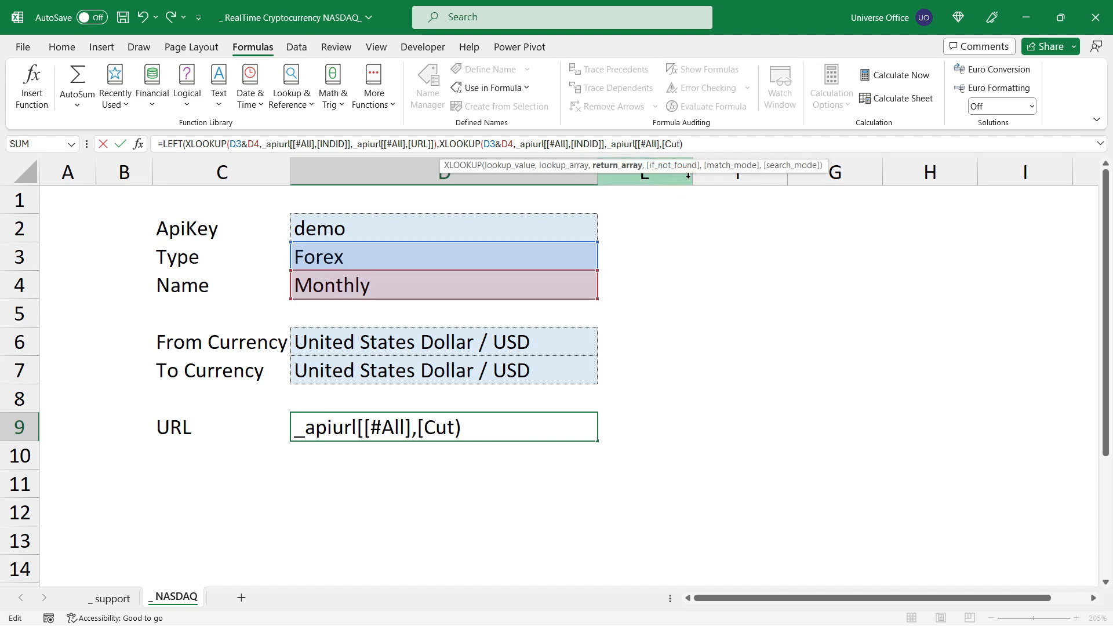
type(")")
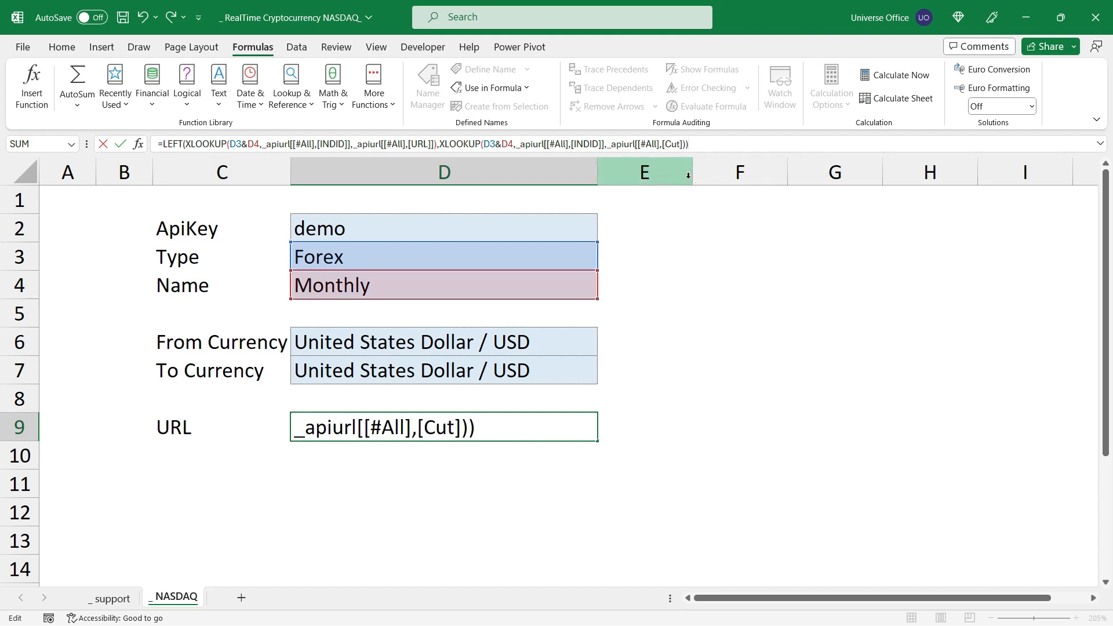
key("Left")
key("Left")
Step: Commit the LEFT formula, set the Type in D3 to Cryptocurrencies, and check D9
type("]")
key("Return")
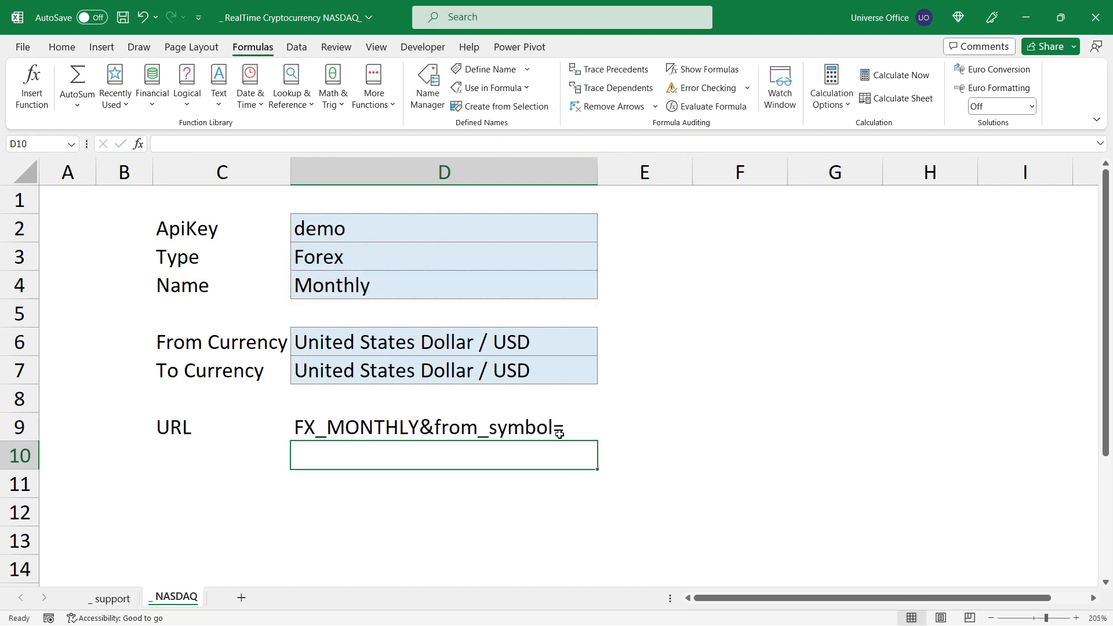
left_click(586, 259)
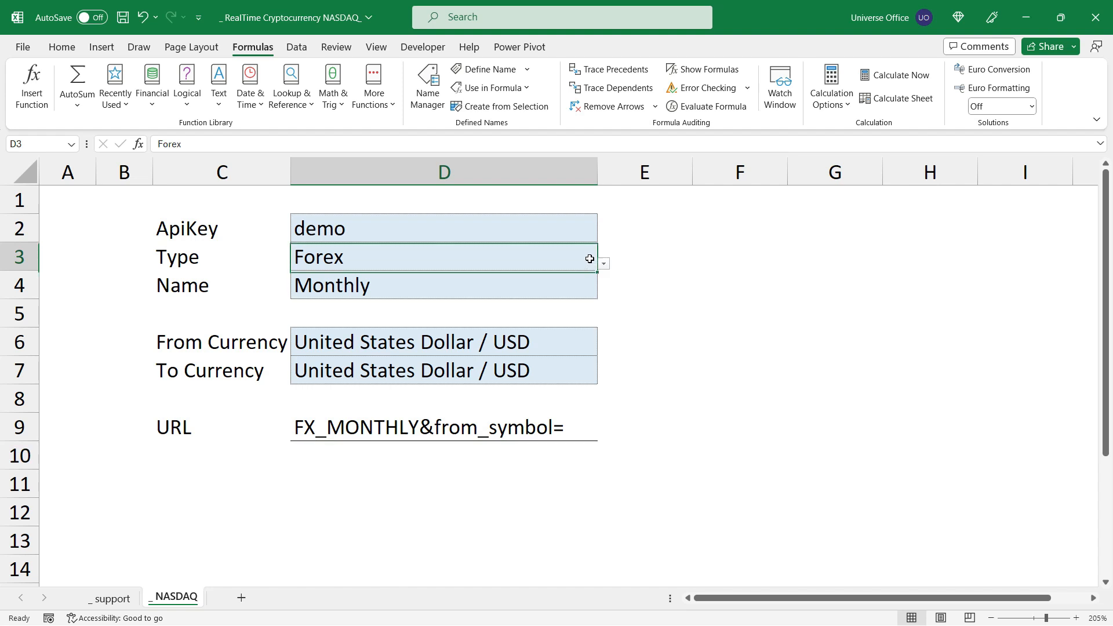
left_click(603, 264)
left_click(588, 280)
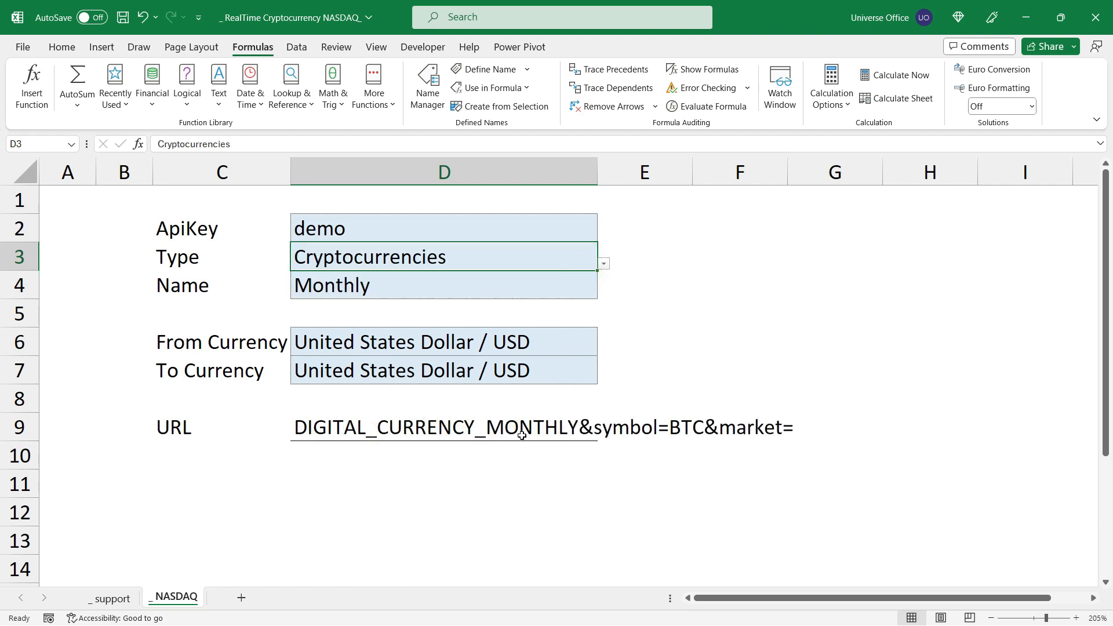
left_click(379, 425)
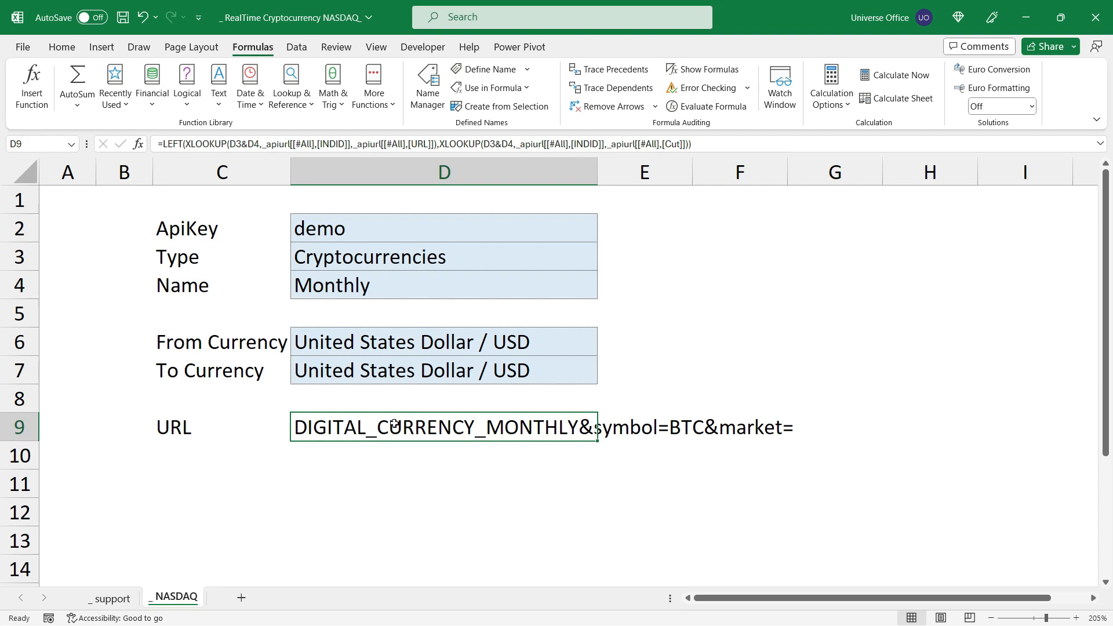
Step: Name cell D9 dynurl in Name Manager and load it into Power Query with From Table/Range
left_click(431, 426)
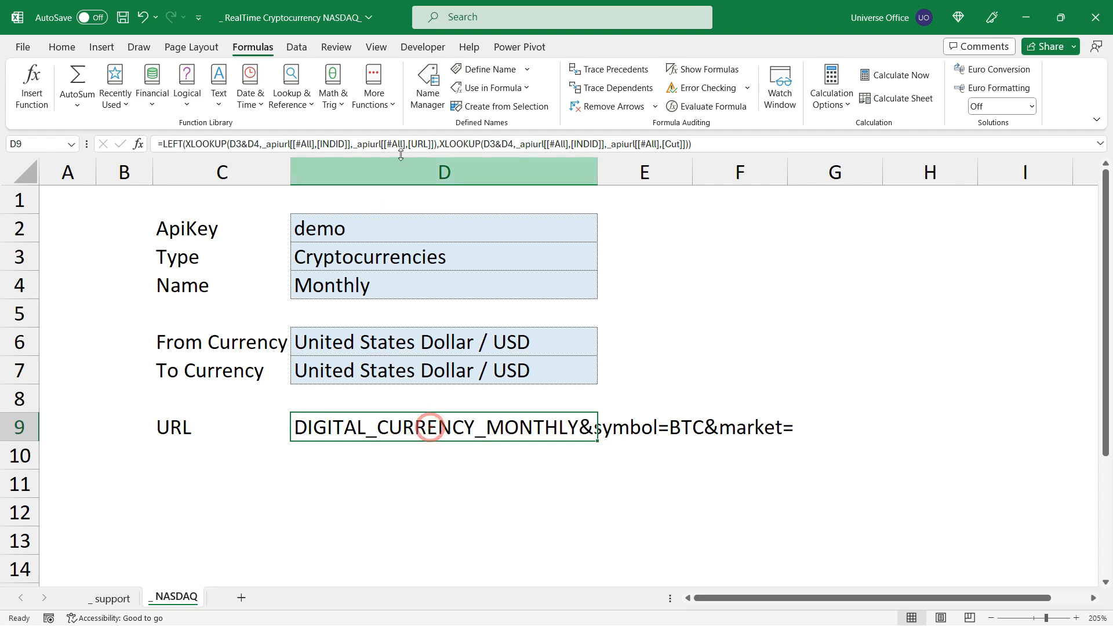
left_click(428, 96)
left_click(546, 201)
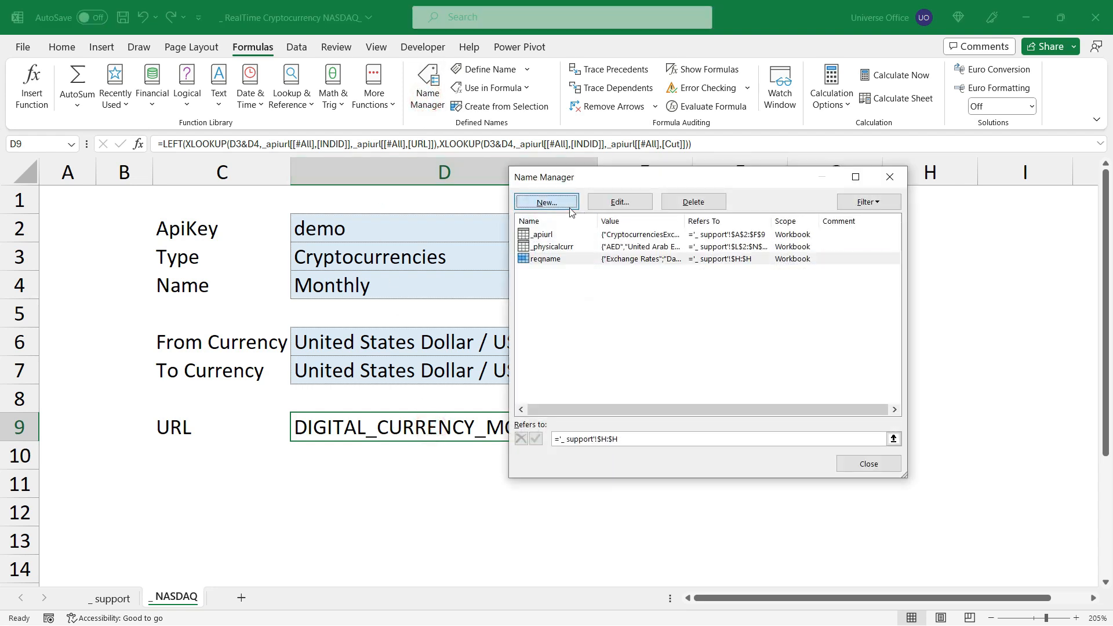
type("dynurl")
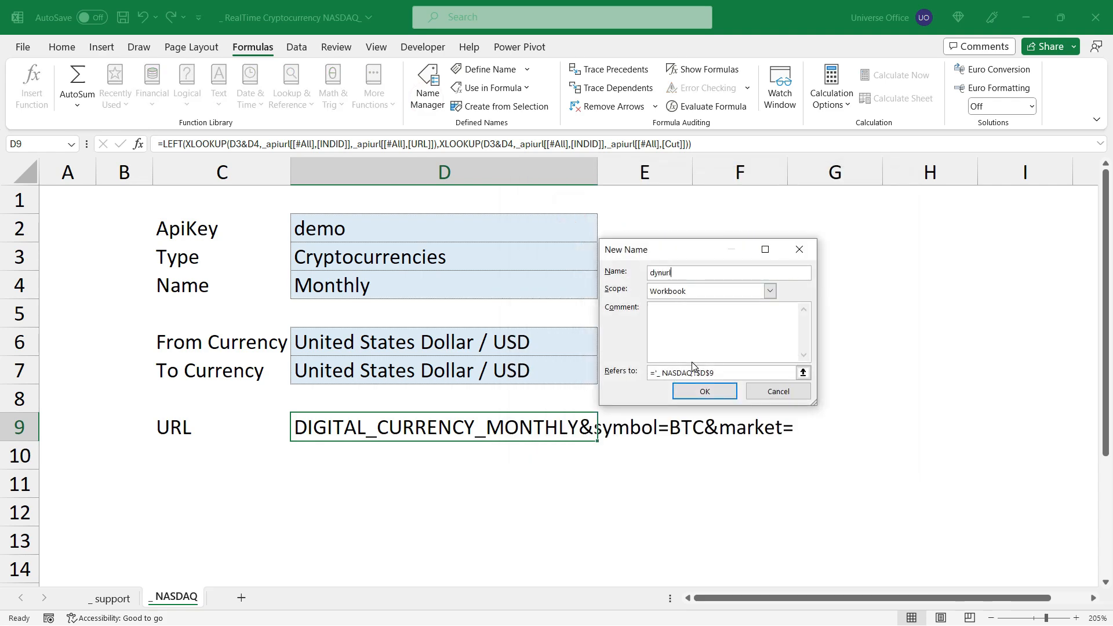
left_click(705, 392)
left_click(857, 465)
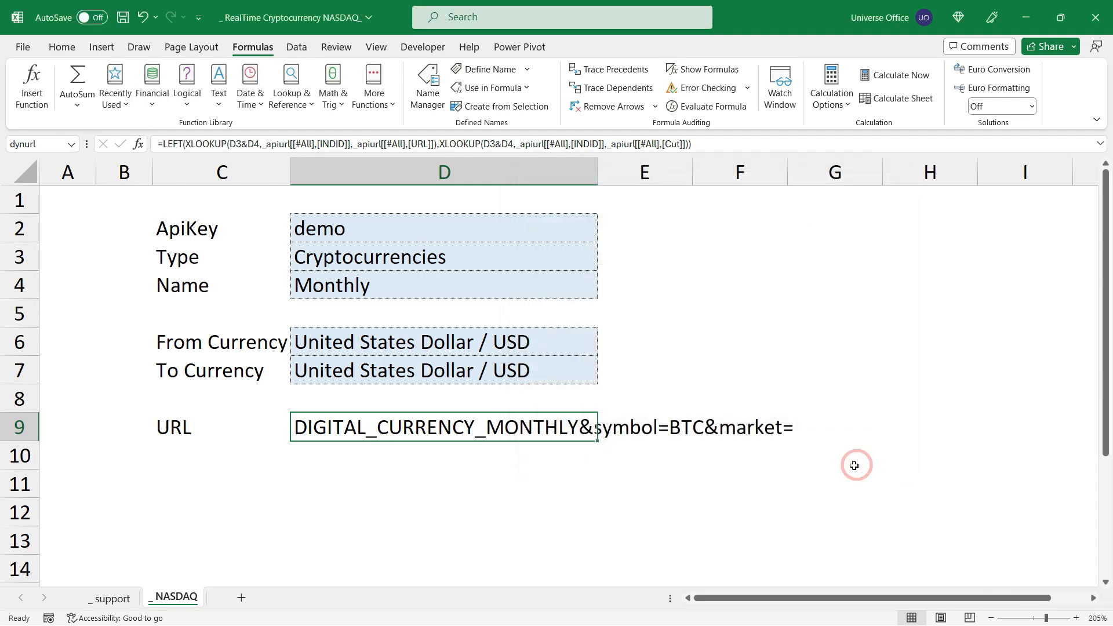
left_click(295, 47)
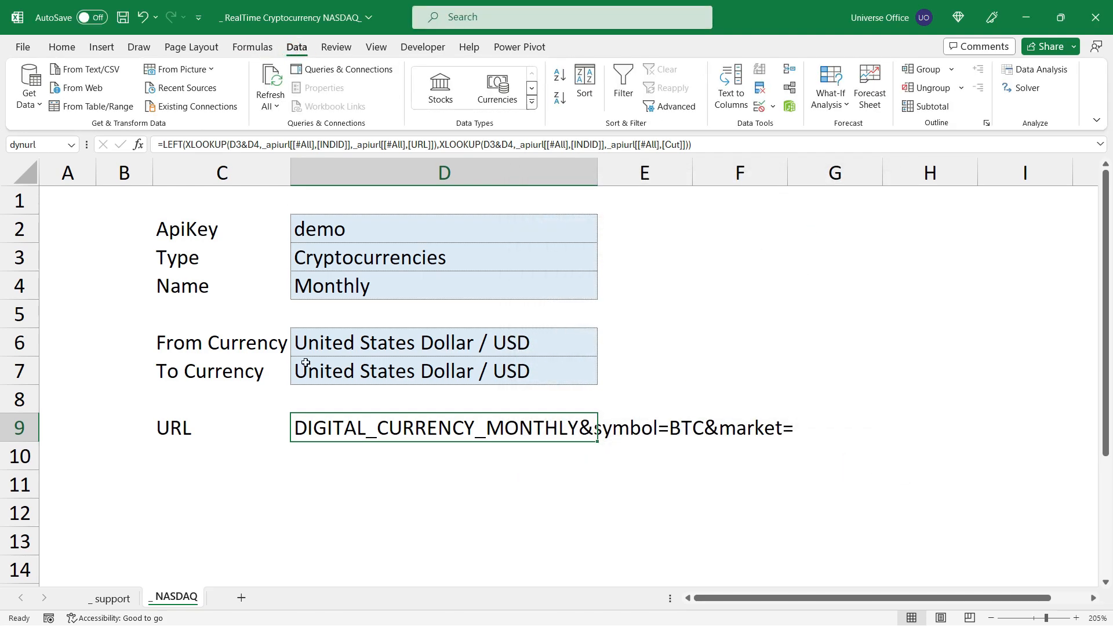
left_click(93, 106)
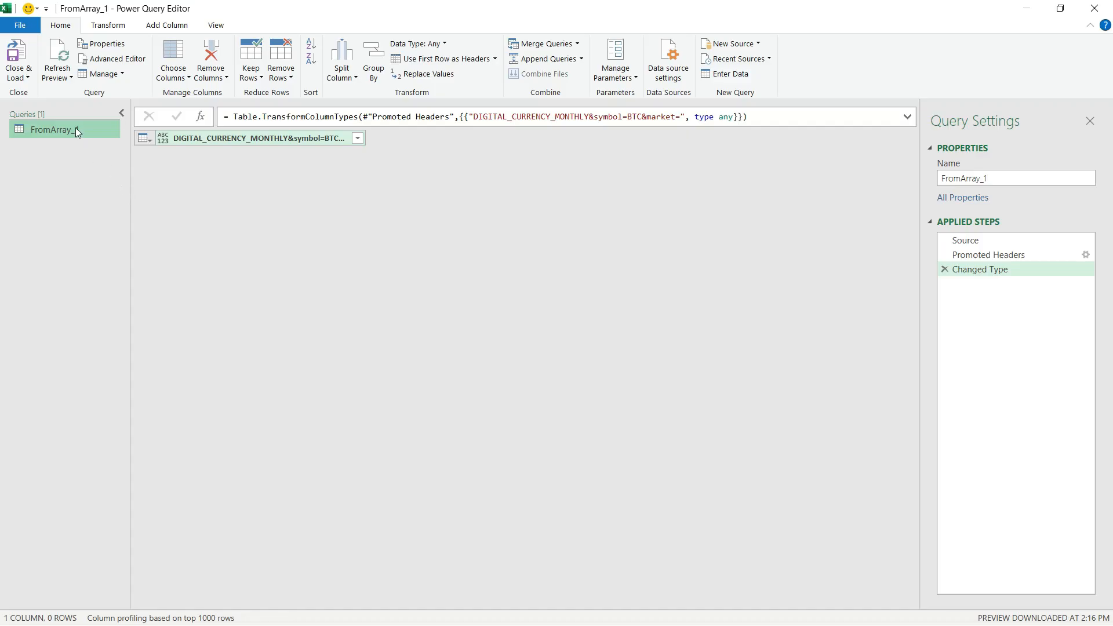
Step: Rename the query to dynurl and delete its Changed Type and Promoted Headers steps
double_click(74, 128)
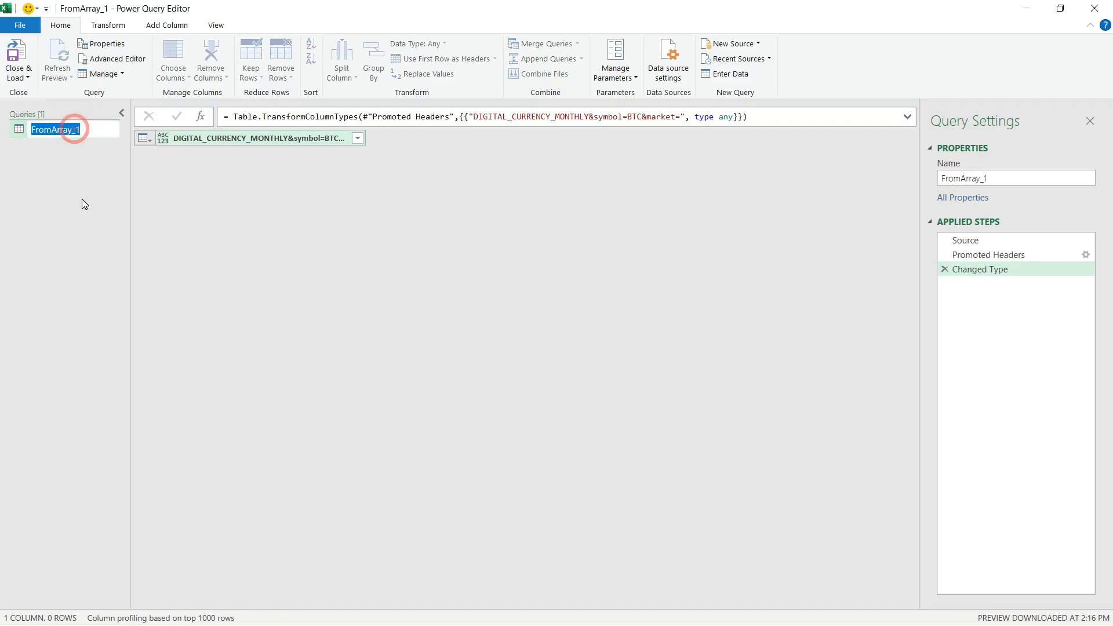
type("dynurl")
key("Return")
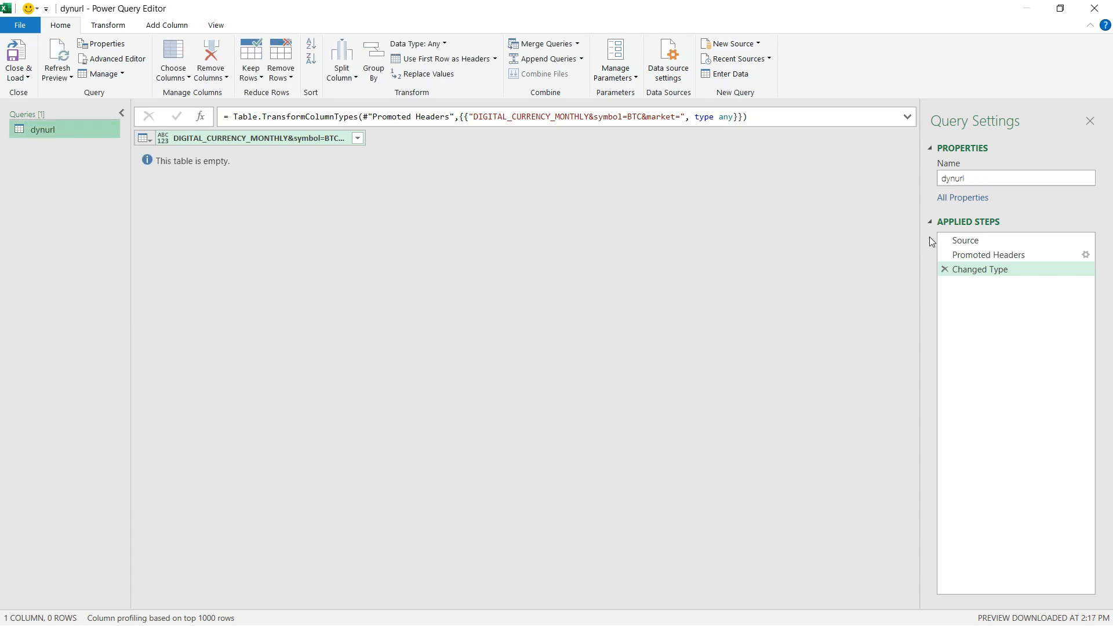
left_click(974, 254)
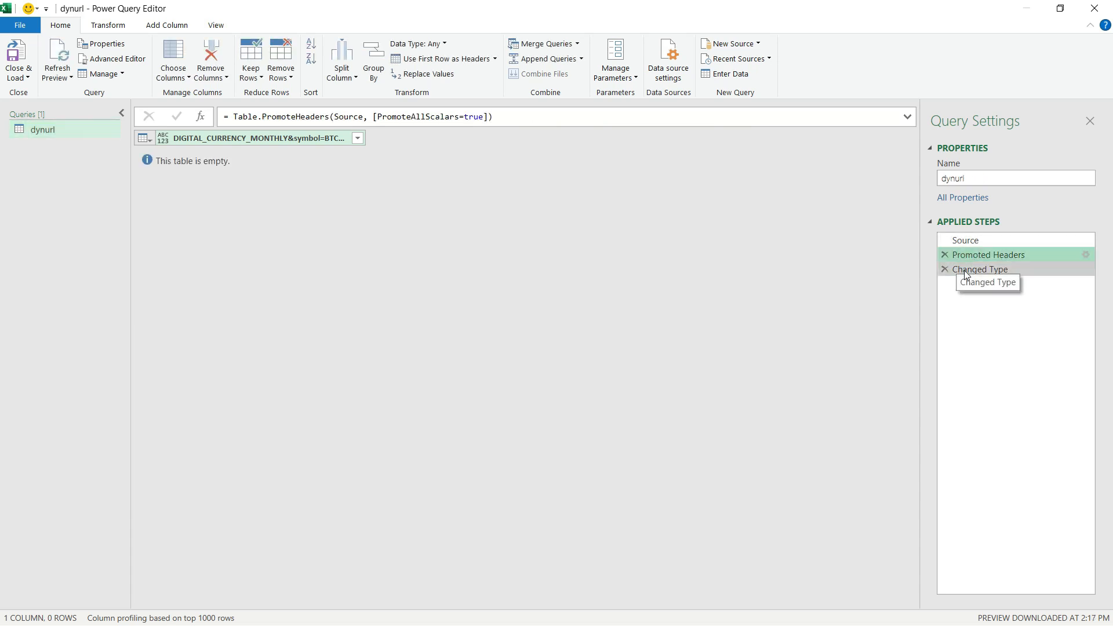
left_click(965, 270)
left_click(945, 269)
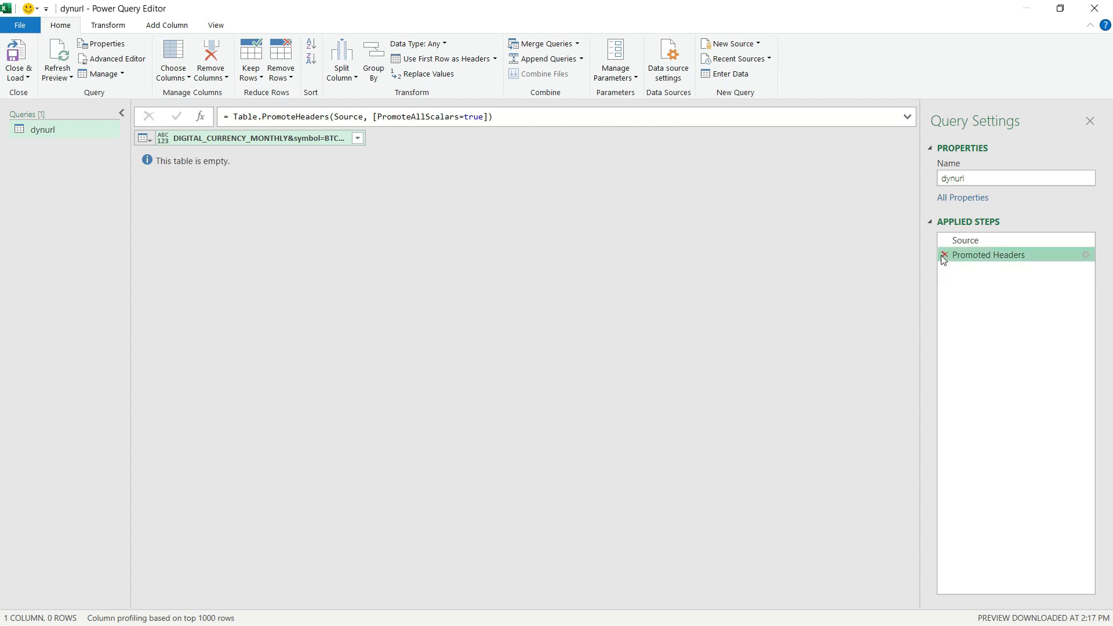
left_click(944, 256)
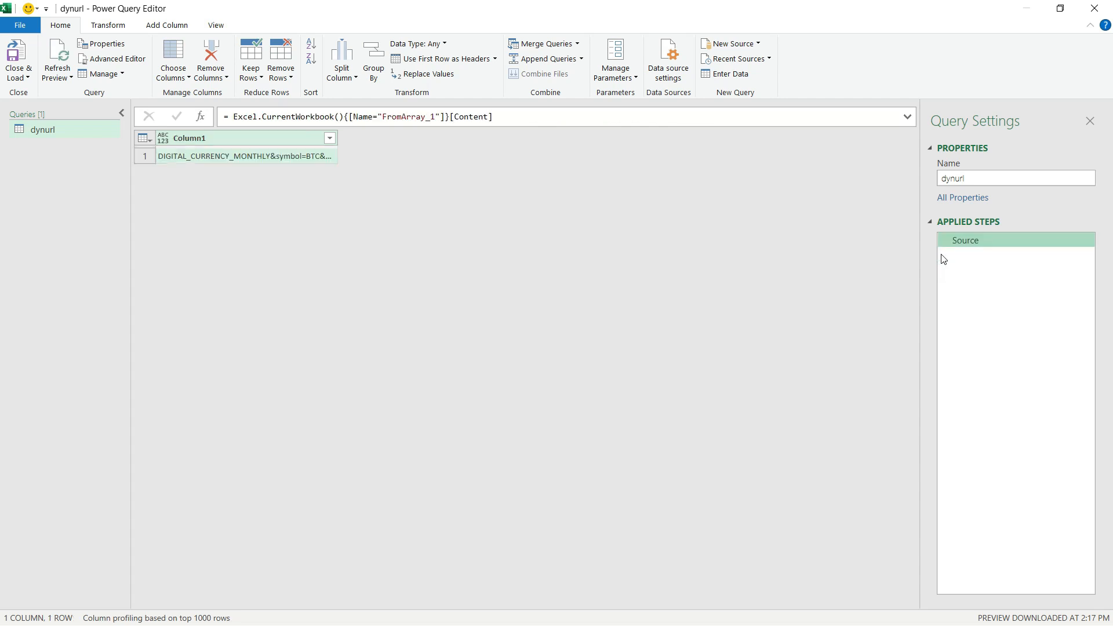
Step: Drill down to the single URL value and Close & Load it as connection only
left_click(265, 160)
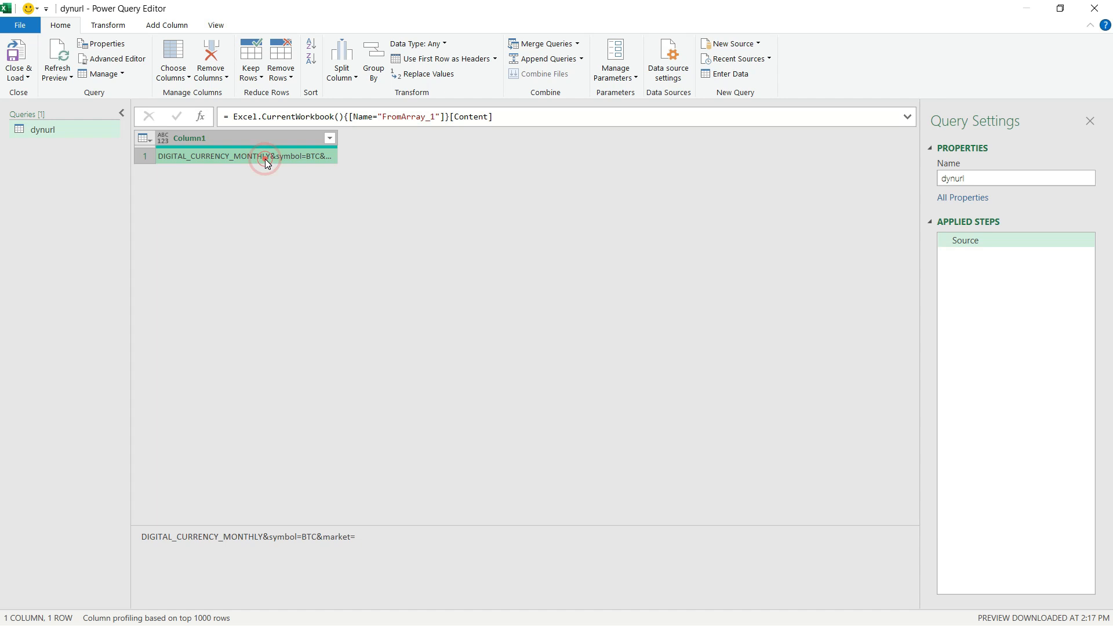
right_click(265, 159)
left_click(299, 215)
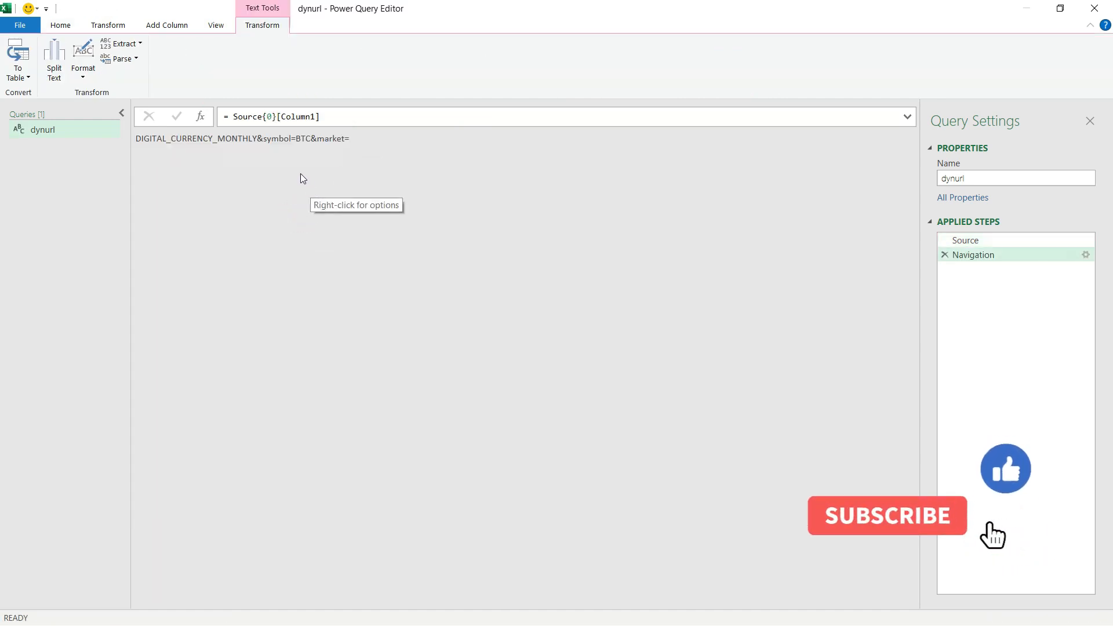
left_click(65, 27)
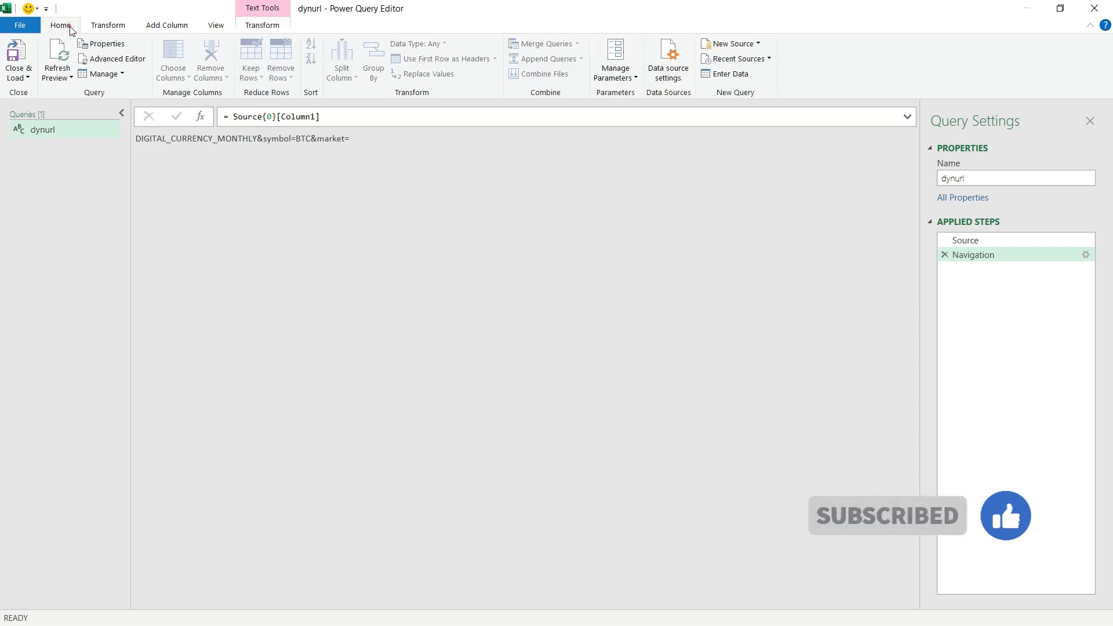
left_click(28, 77)
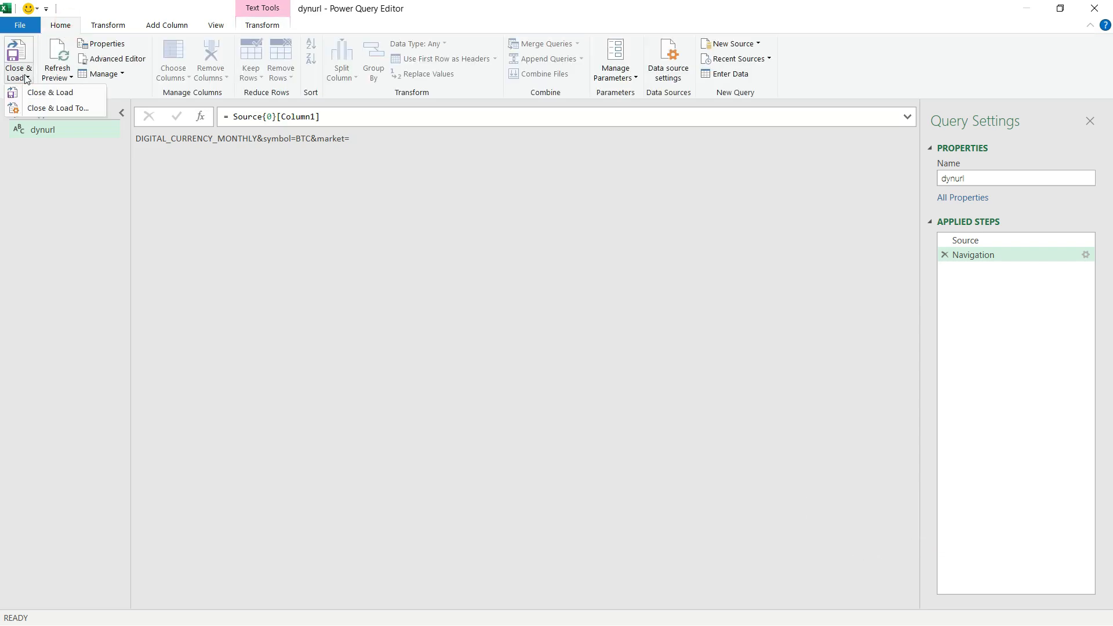
left_click(46, 109)
left_click(672, 311)
left_click(706, 409)
key("ctrl+Page_Up")
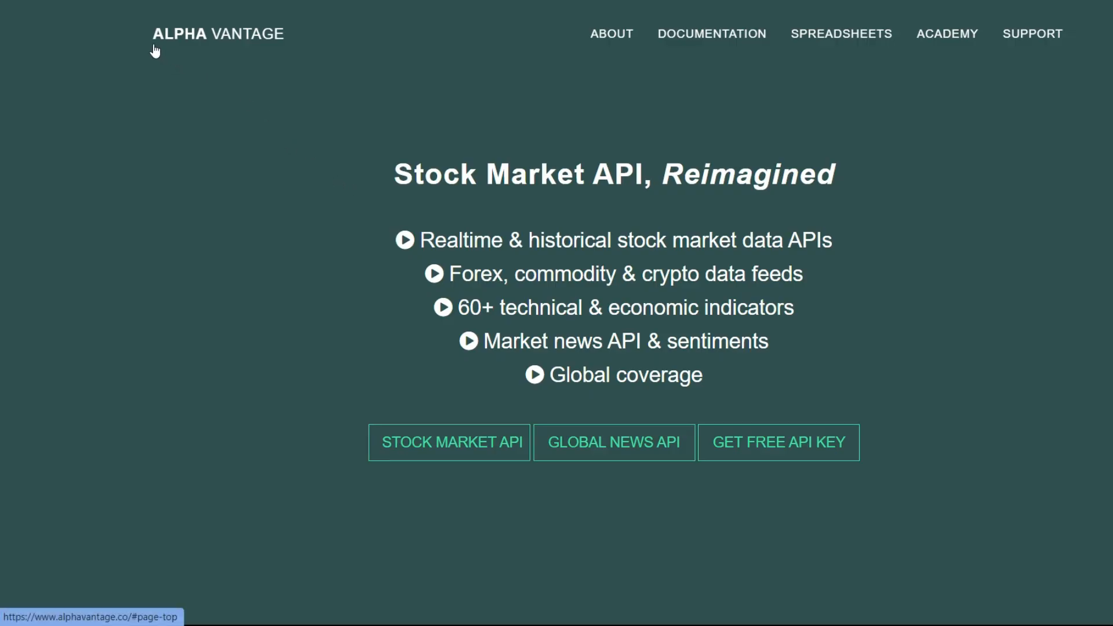
Step: Scroll the Alpha Vantage homepage and open the API documentation
scroll(265, 119, "down", 8)
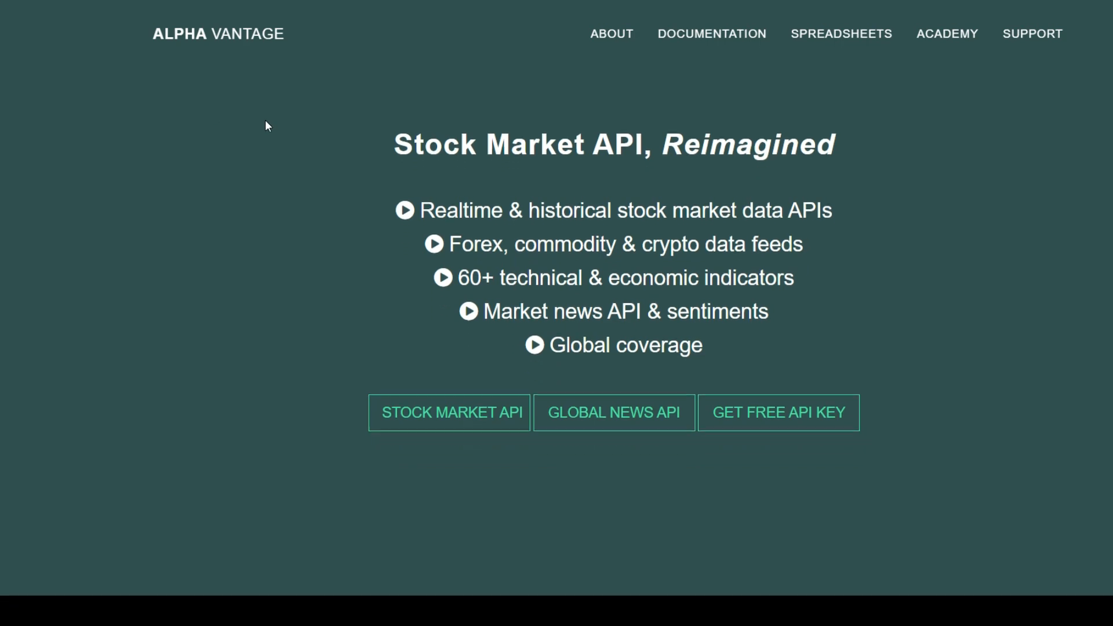
scroll(265, 120, "down", 6)
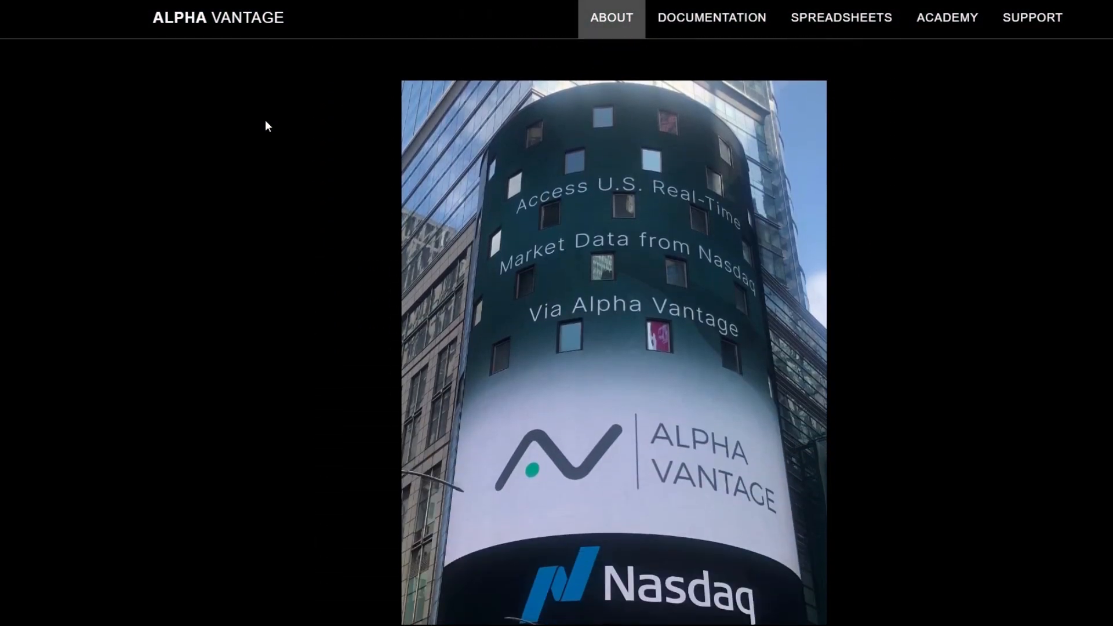
scroll(266, 119, "down", 1)
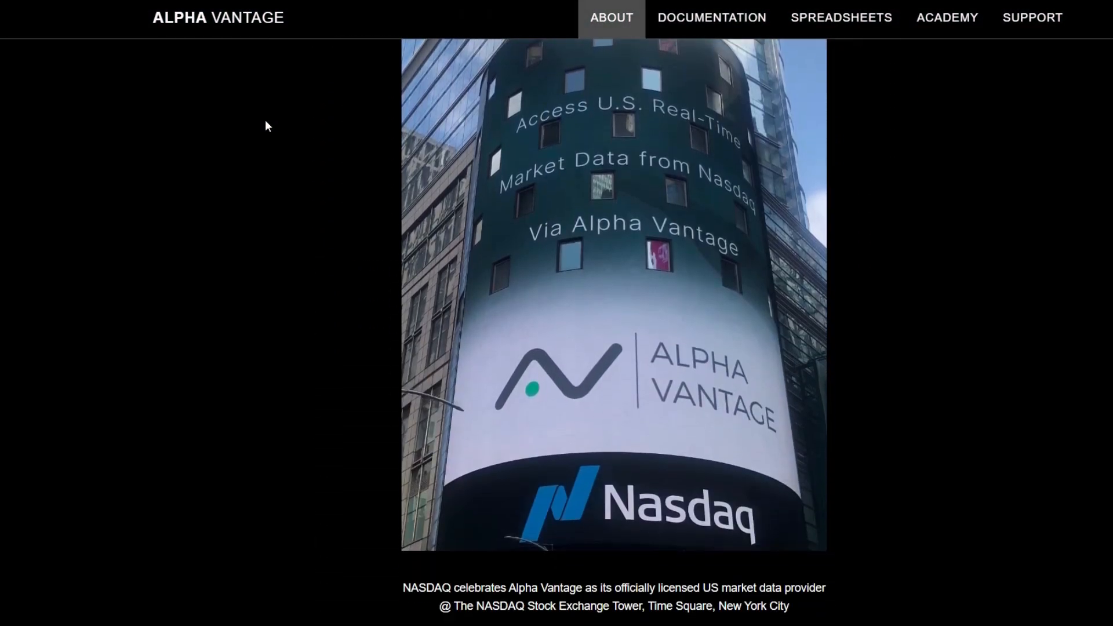
scroll(266, 119, "down", 2)
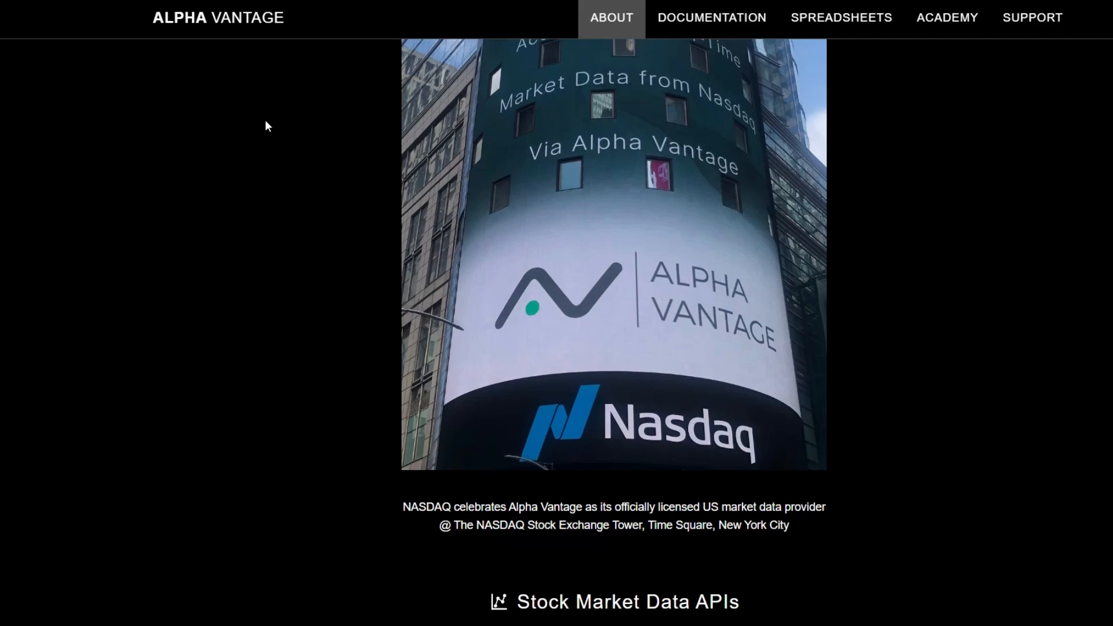
scroll(266, 119, "up", 17)
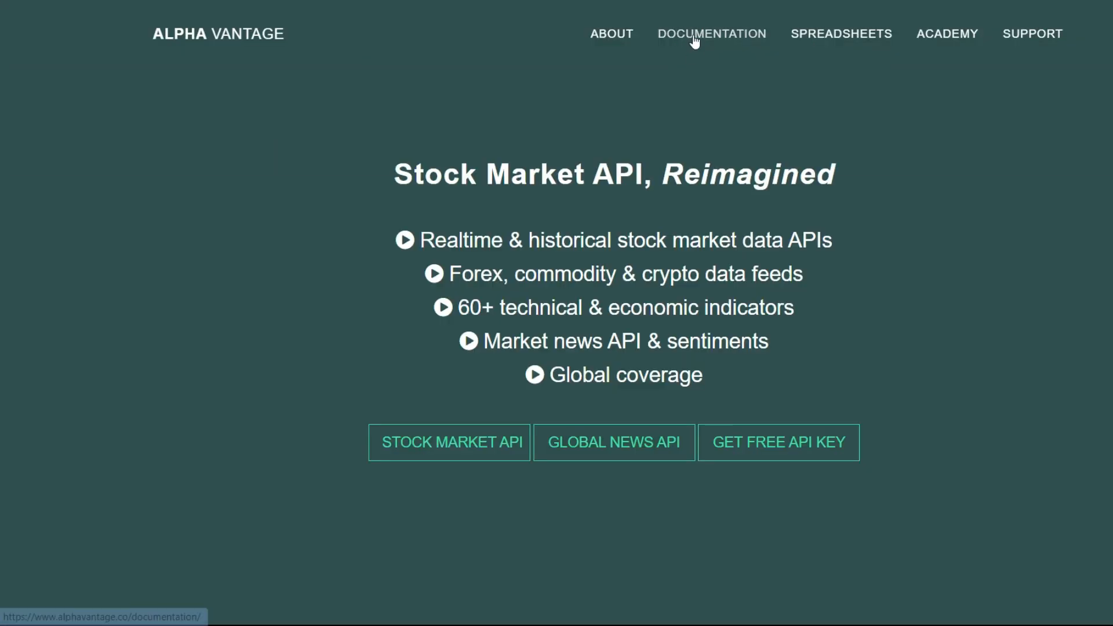
left_click(695, 40)
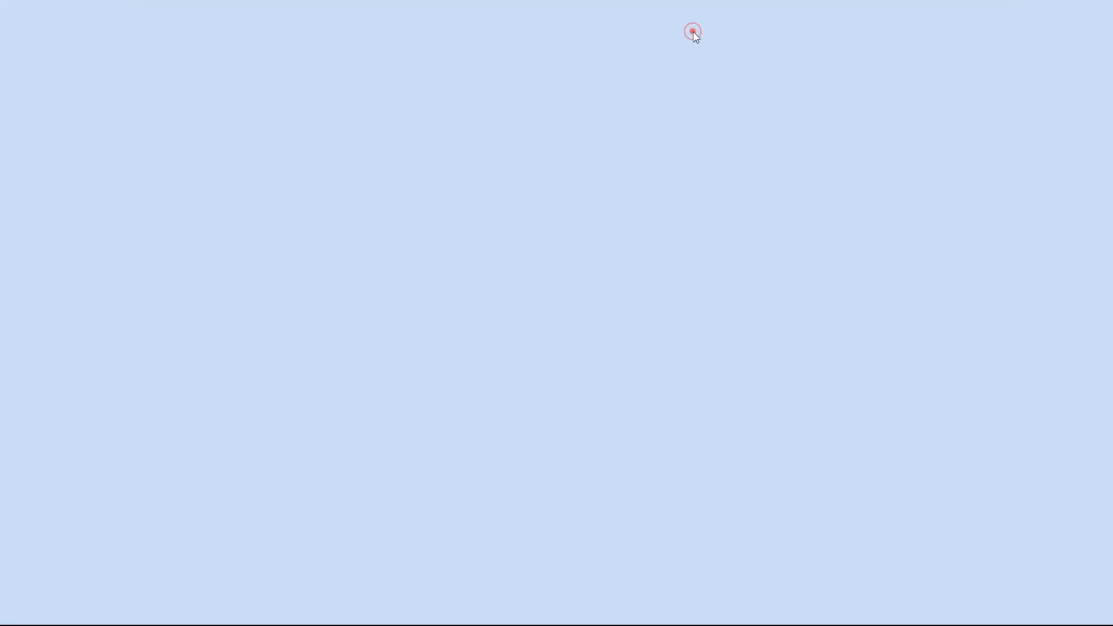
Step: Browse the API documentation, open the GET FREE API KEY page, then select ApiKey cell D2
scroll(154, 145, "down", 12)
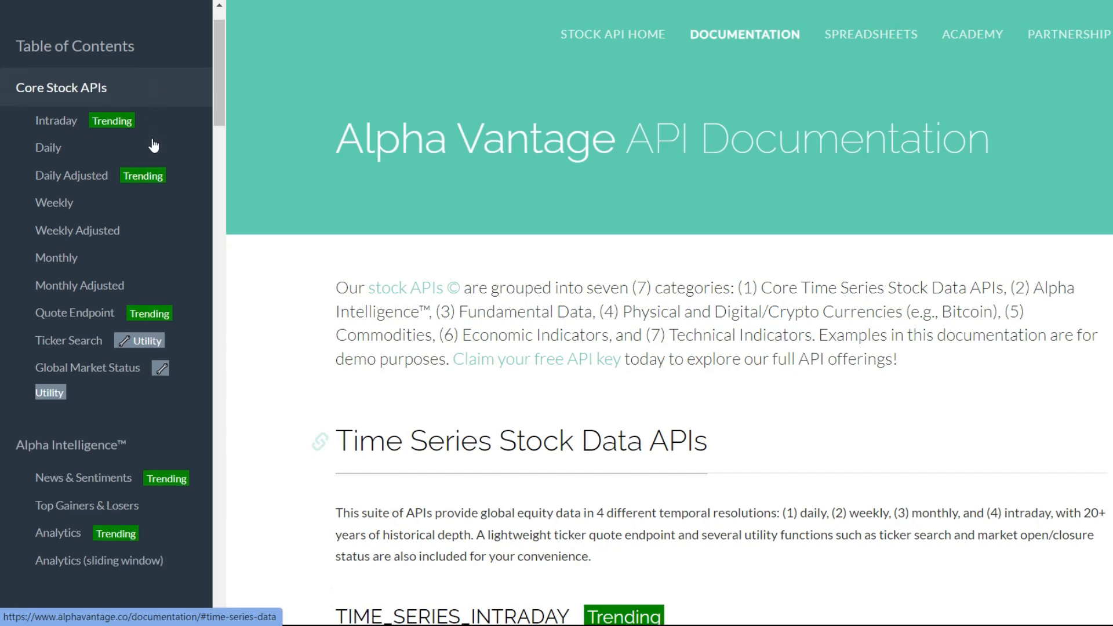
scroll(153, 145, "down", 11)
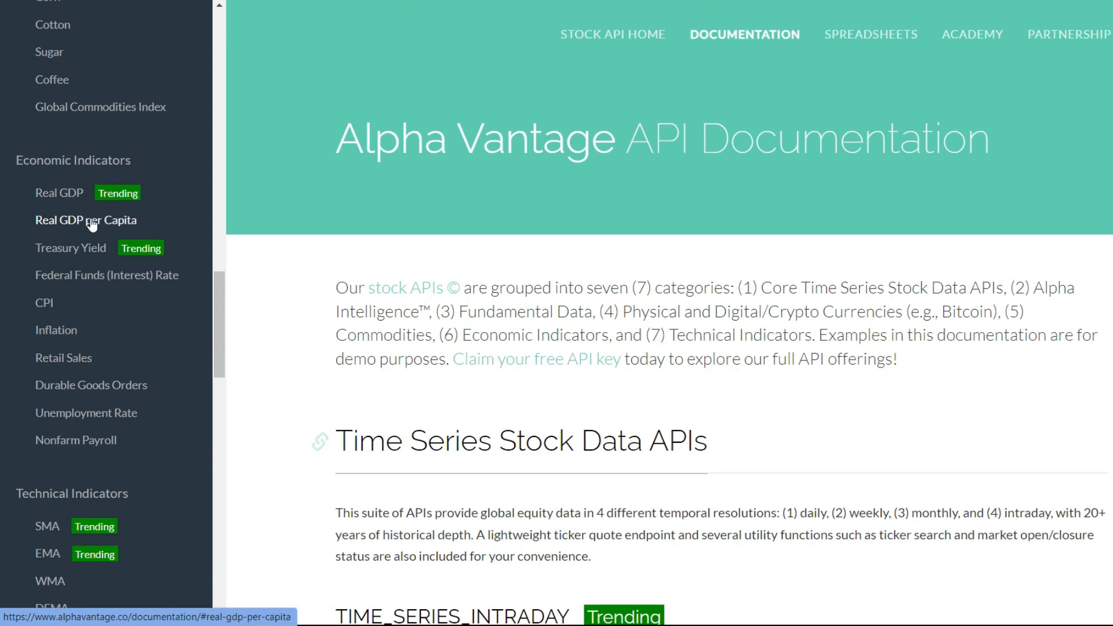
scroll(87, 226, "down", 3)
scroll(82, 229, "up", 3)
scroll(110, 325, "down", 1)
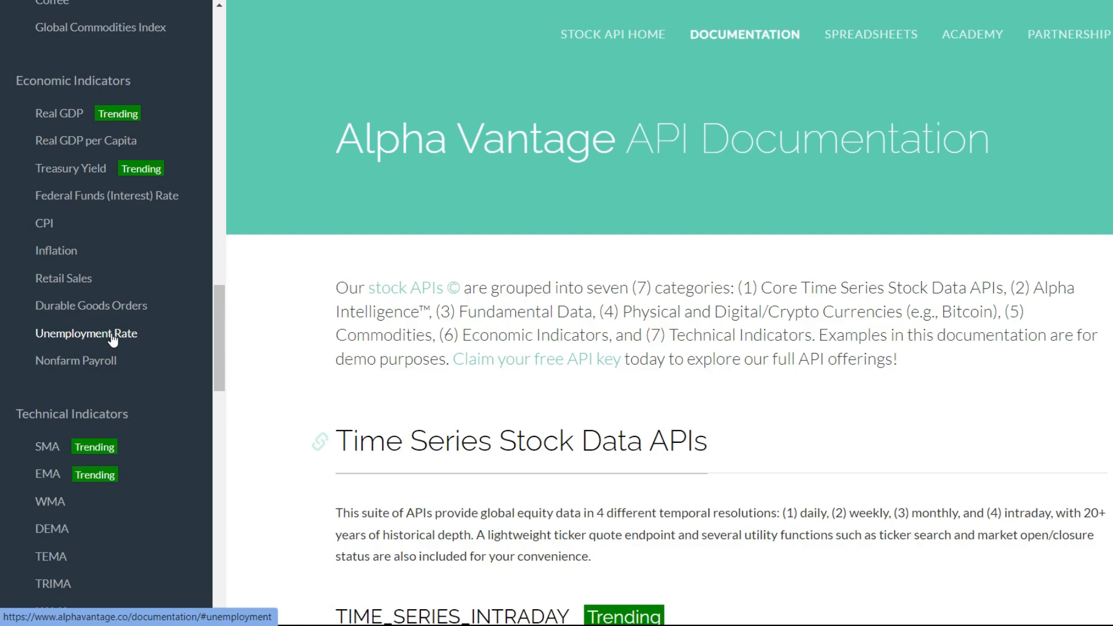
scroll(112, 339, "up", 20)
scroll(574, 116, "down", 20)
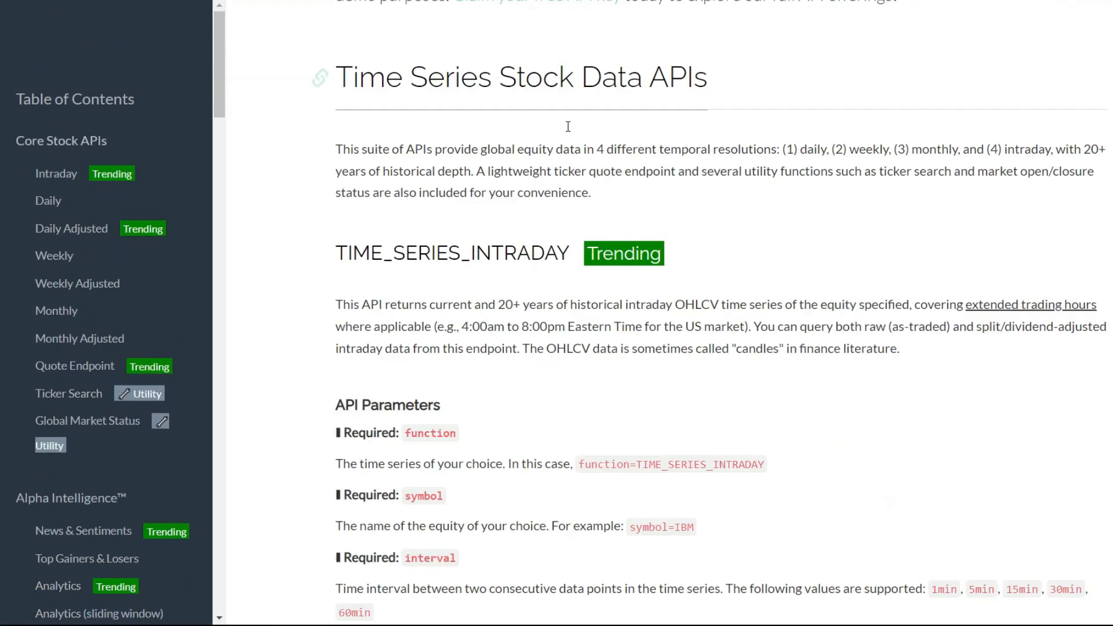
scroll(570, 132, "down", 12)
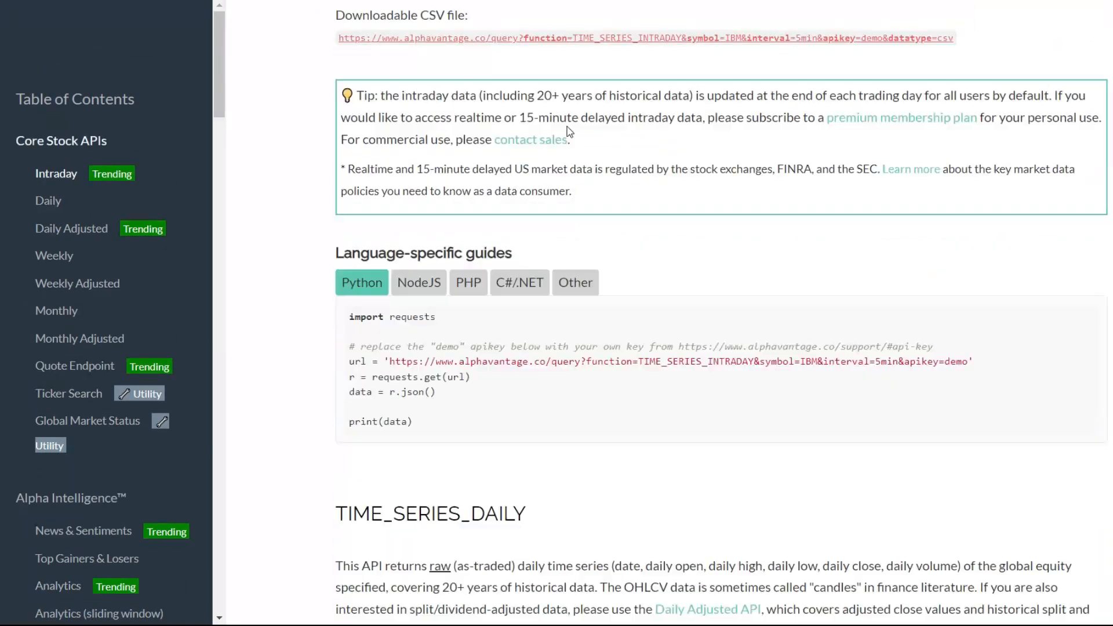
scroll(570, 132, "up", 3)
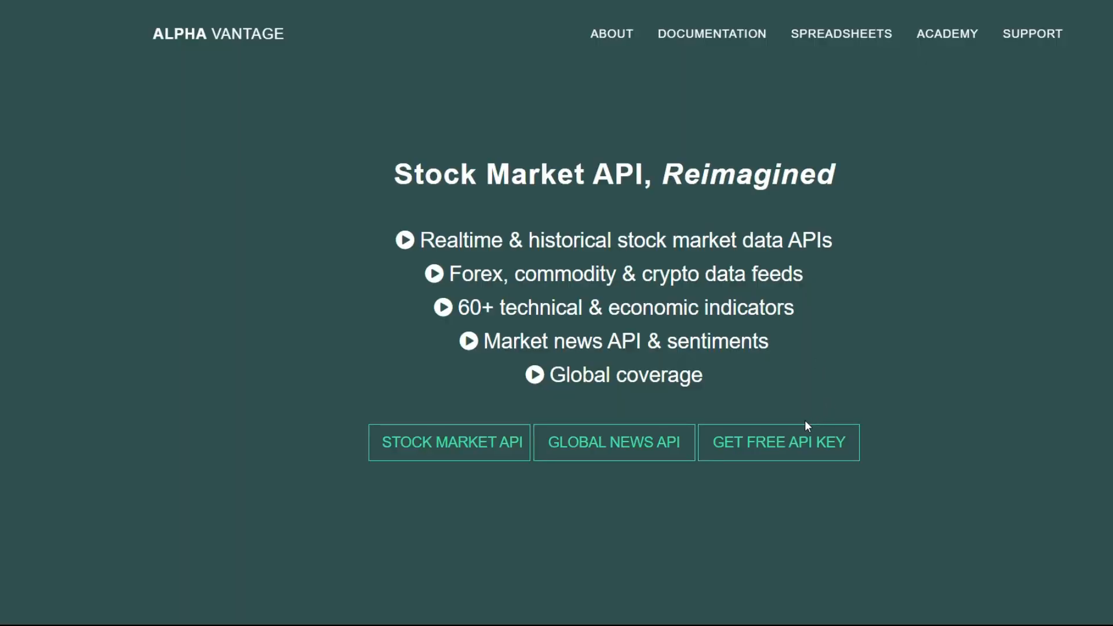
left_click(781, 441)
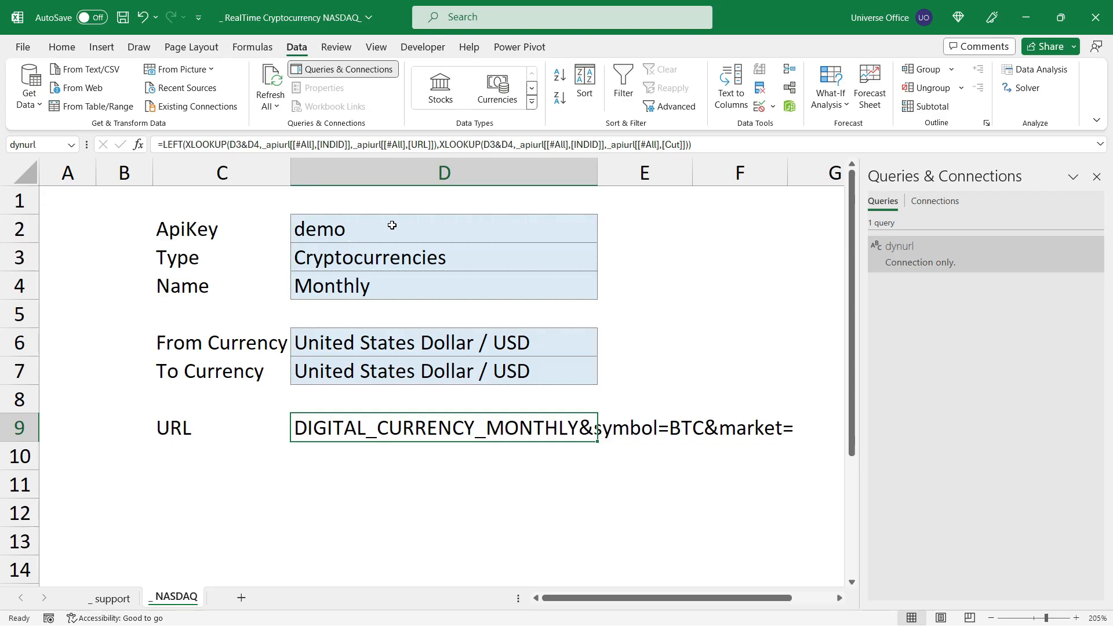
left_click(391, 225)
Step: Replace the demo placeholder in D2 with the personal API key
double_click(392, 226)
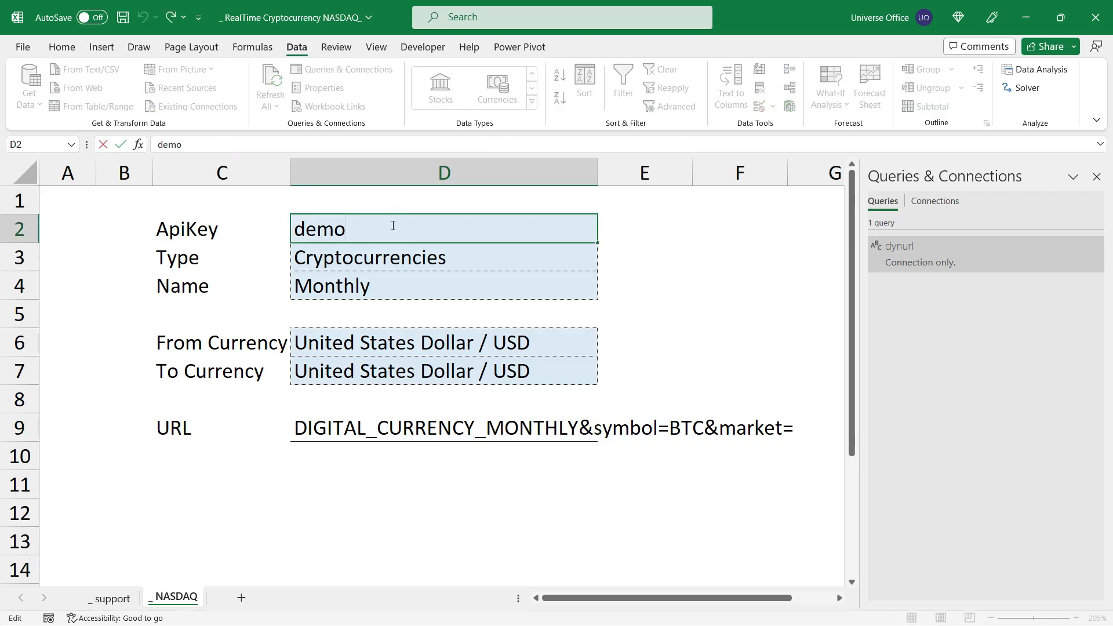
key("BackSpace")
key("BackSpace")
key("BackSpace")
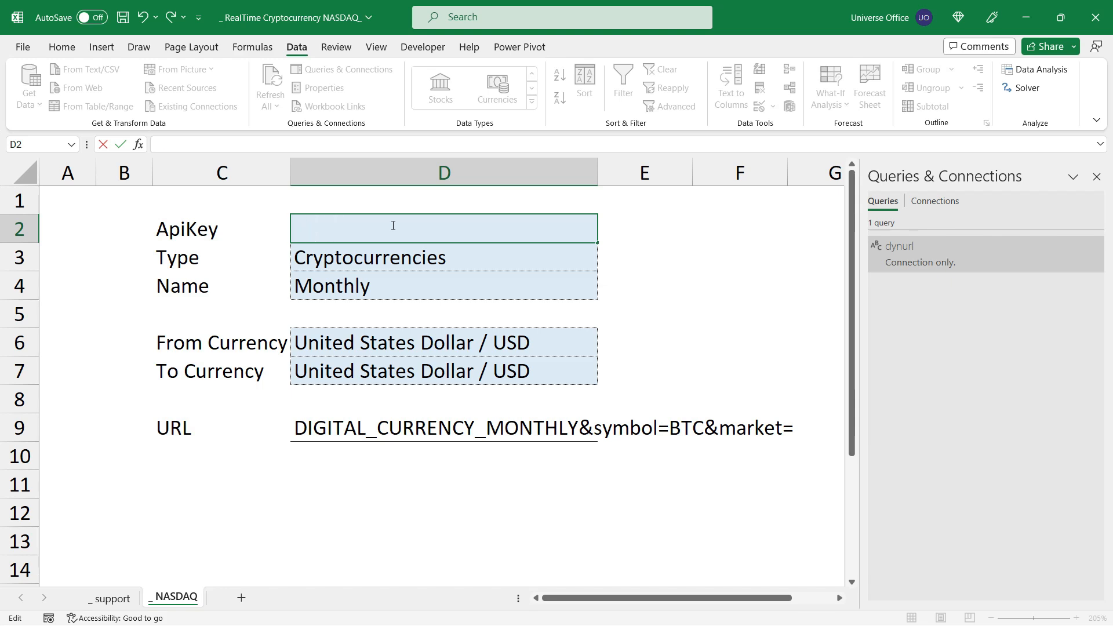
key("Return")
left_click(392, 225)
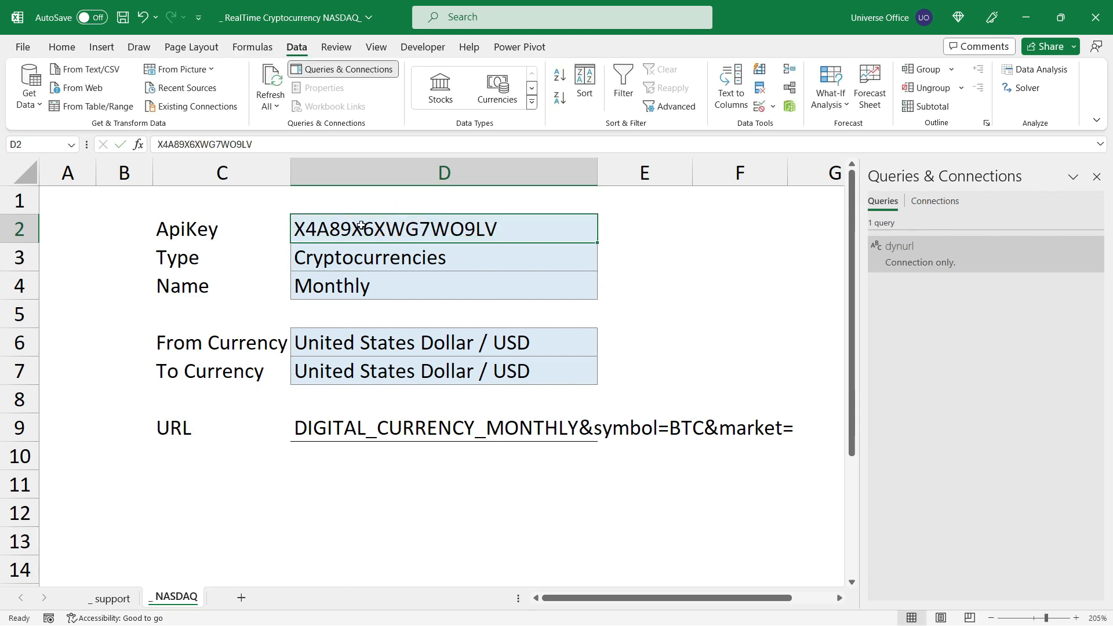
Step: Name D2 apikey in Name Manager and load it into Power Query with From Table/Range
left_click(267, 47)
left_click(427, 87)
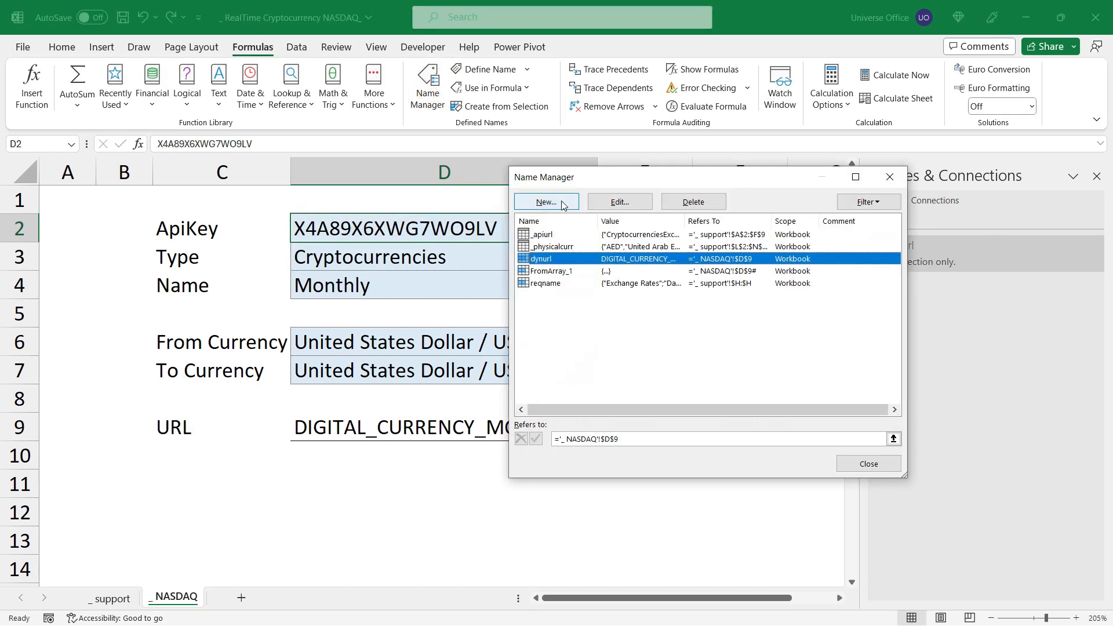
left_click(560, 201)
type("apikey")
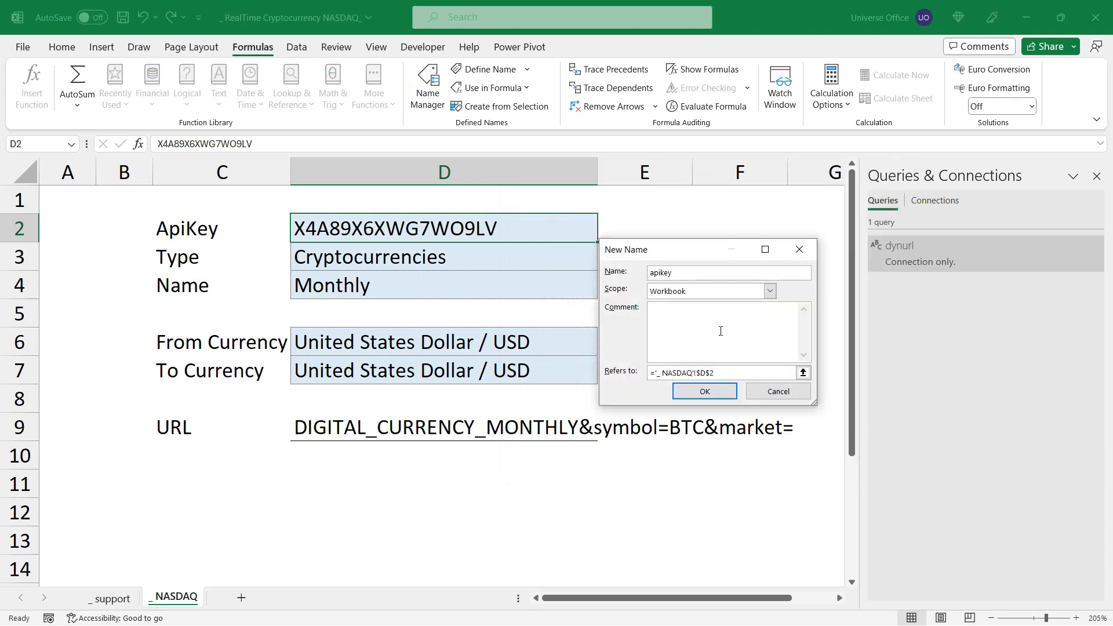
left_click(704, 391)
left_click(882, 175)
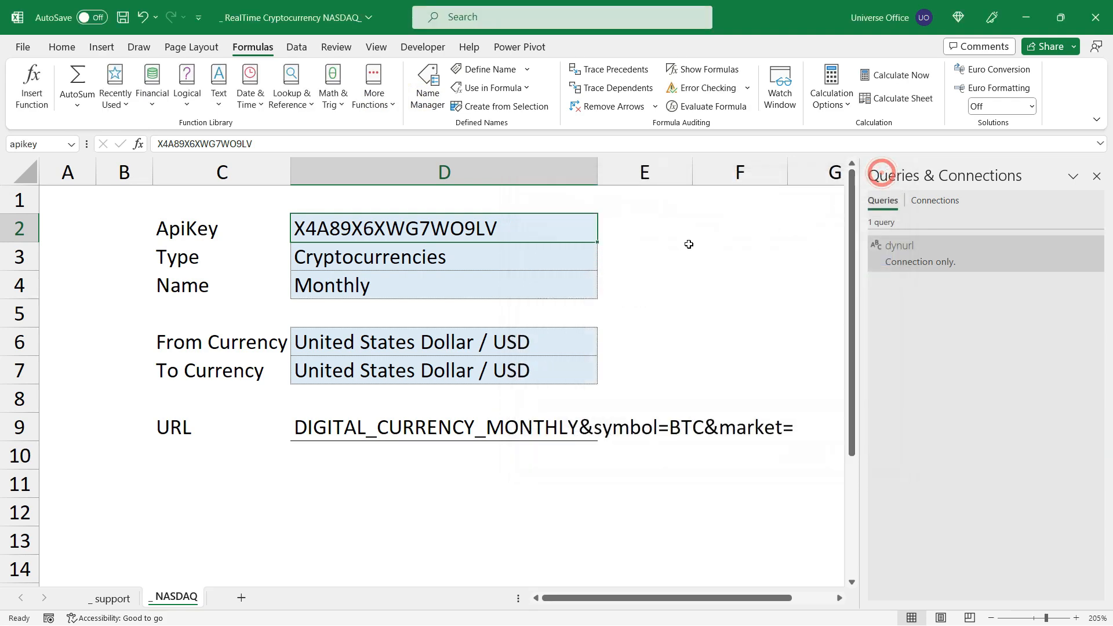
left_click(296, 47)
left_click(95, 109)
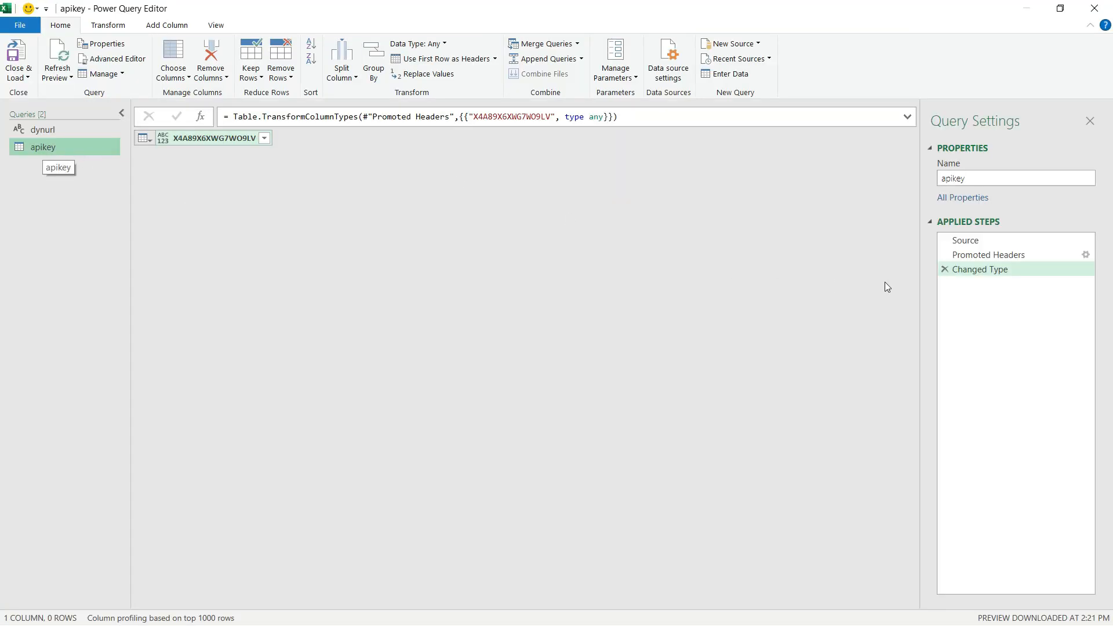
Step: Delete the Changed Type and Promoted Headers steps and drill down to the key value
left_click(944, 270)
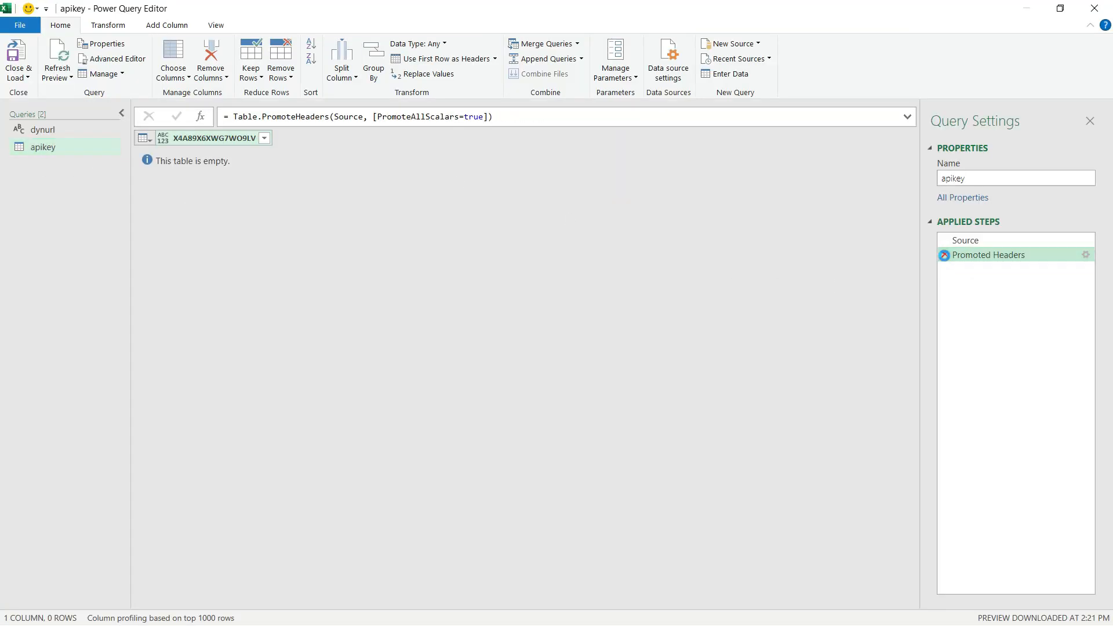
left_click(944, 256)
right_click(245, 159)
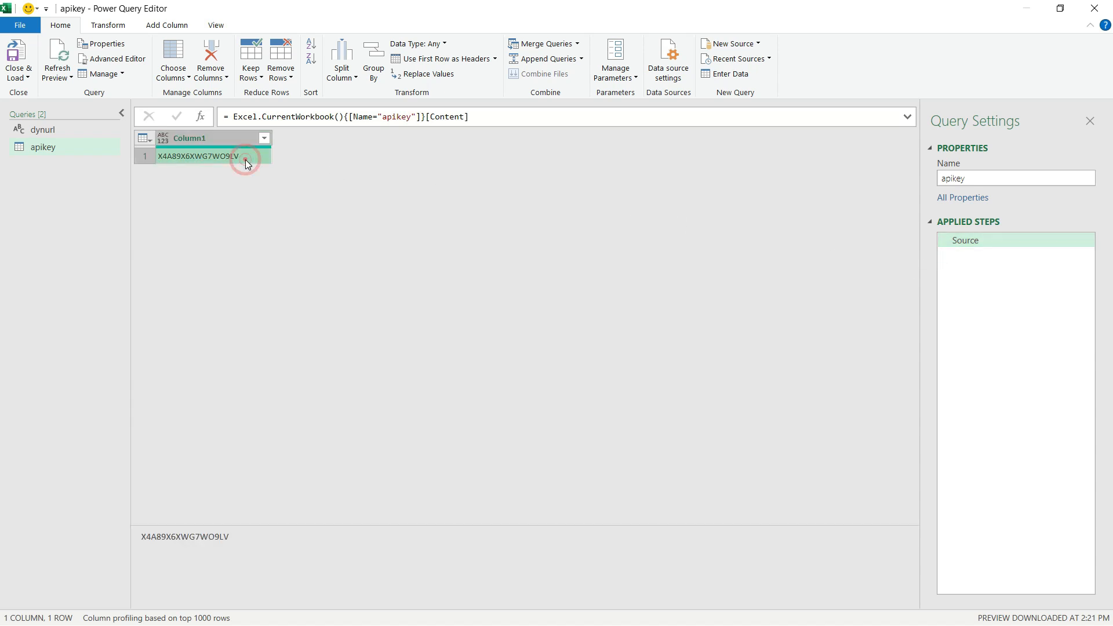
left_click(288, 220)
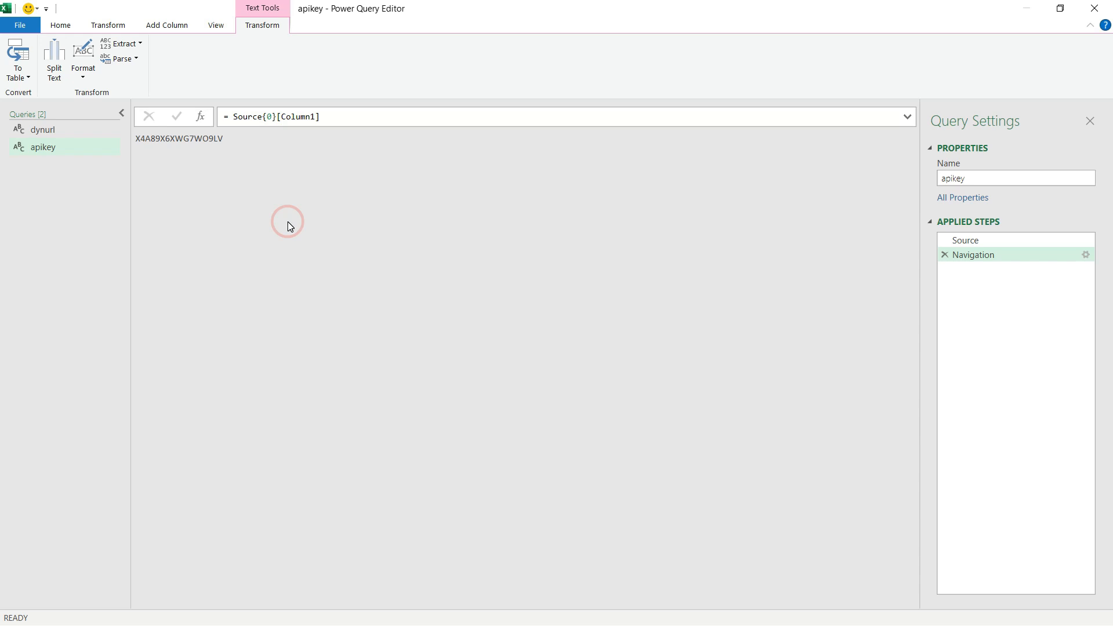
Step: Close & Load the apikey query as connection only, then select Name cell D4
left_click(60, 25)
left_click(18, 73)
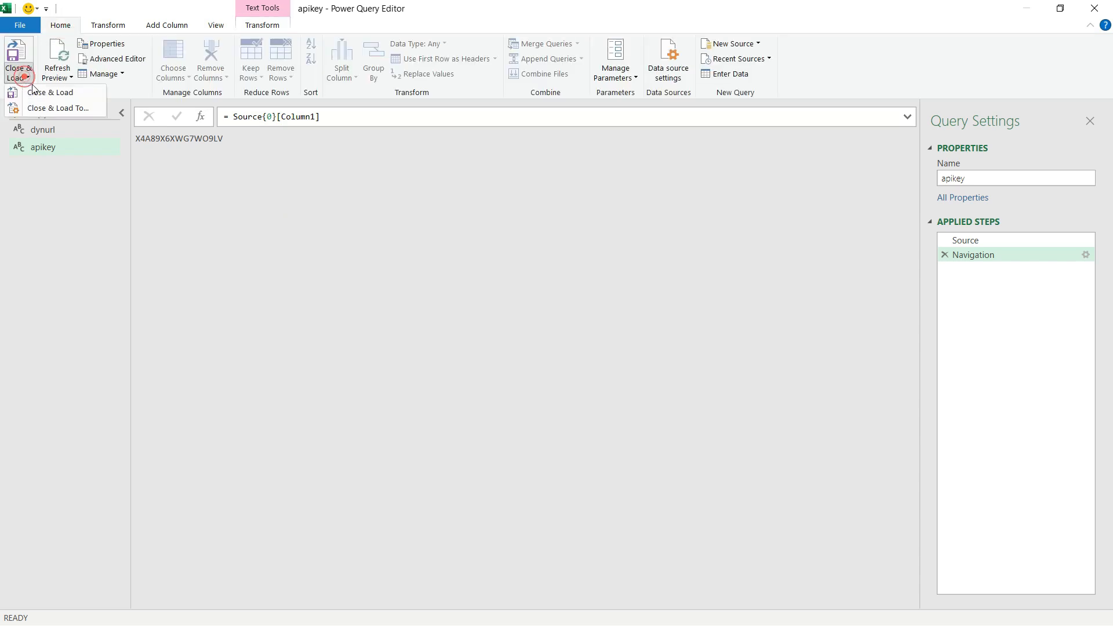
left_click(50, 114)
left_click(640, 310)
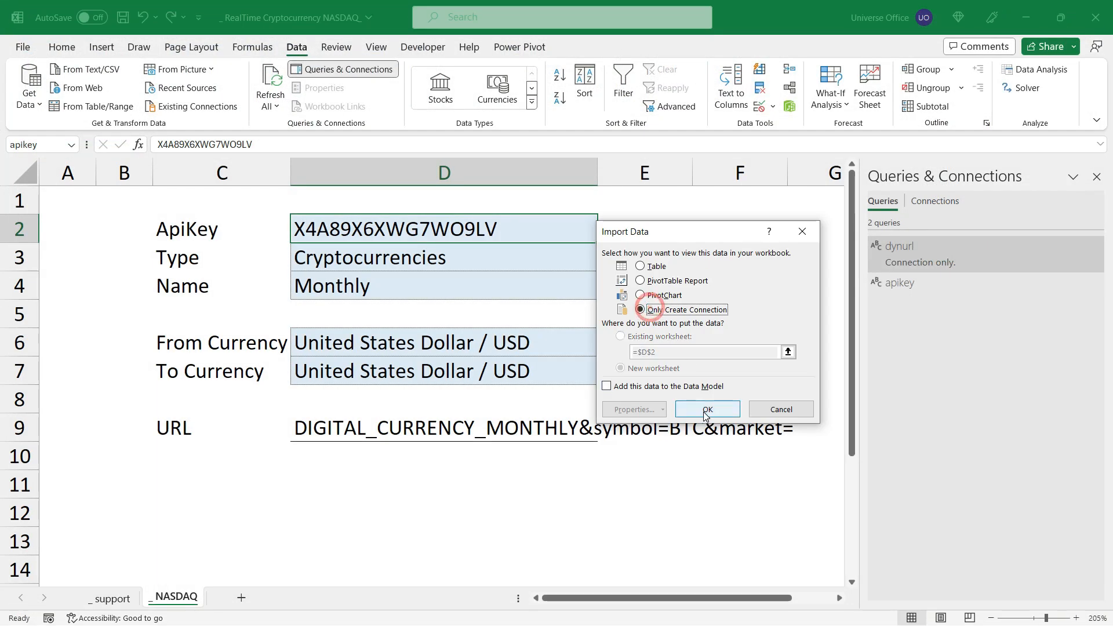
left_click(706, 410)
left_click(587, 287)
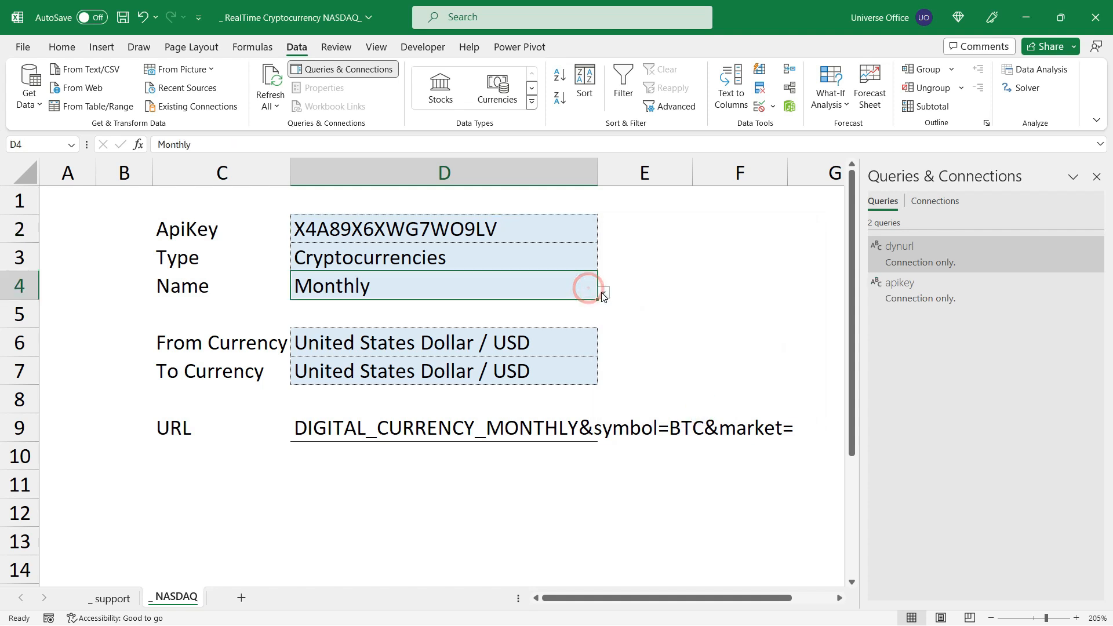
Step: Set Name to Exchange Rates, then copy the Bitcoin-to-CNY example URL from the Alpha Vantage Cryptocurrencies docs
left_click(604, 294)
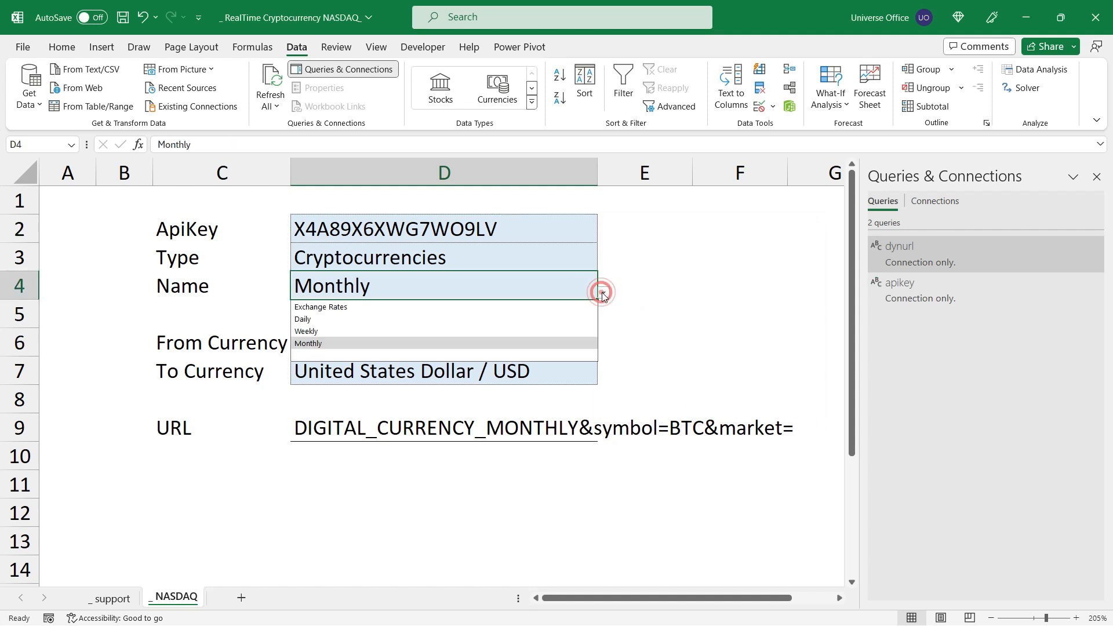
left_click(569, 310)
key("alt+Tab")
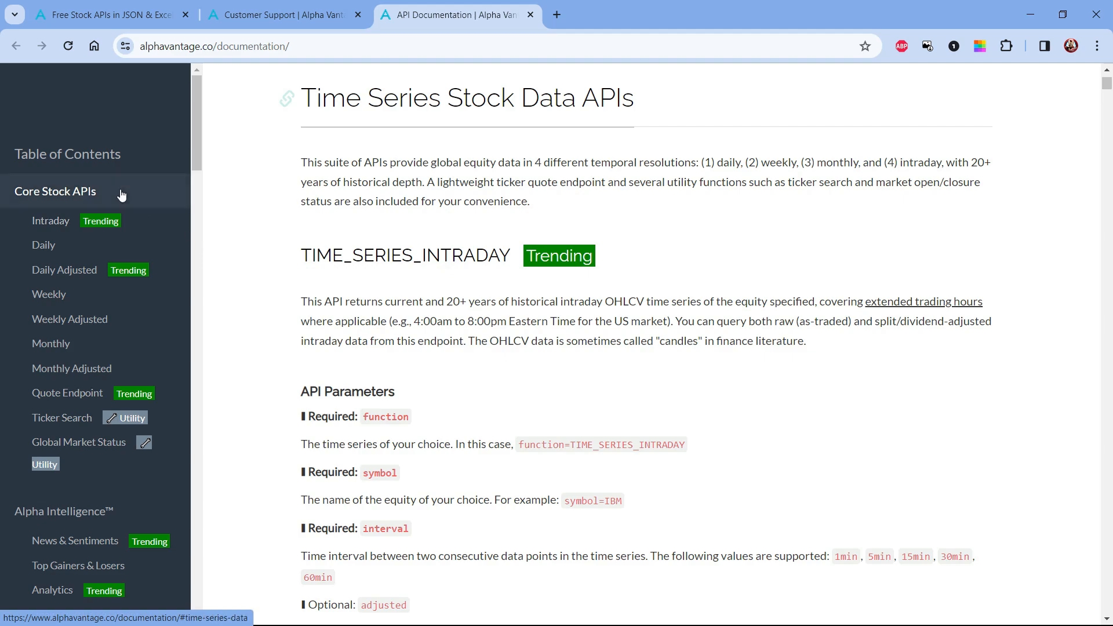
scroll(104, 232, "down", 14)
left_click(84, 361)
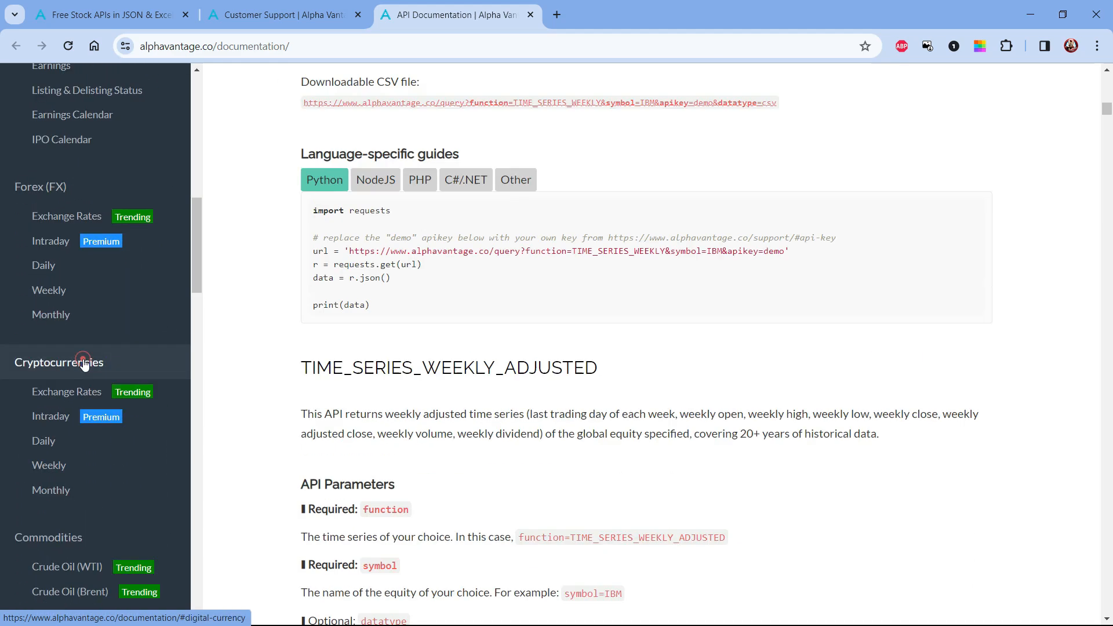
scroll(276, 162, "down", 7)
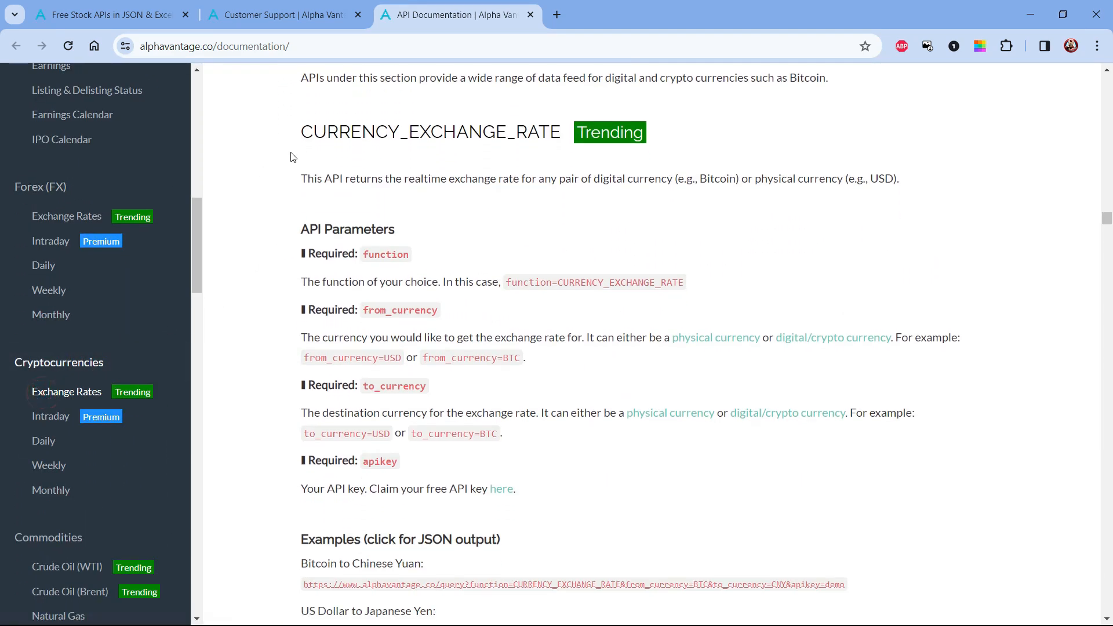
left_click_drag(294, 297, 850, 296)
scroll(356, 301, "up", 2)
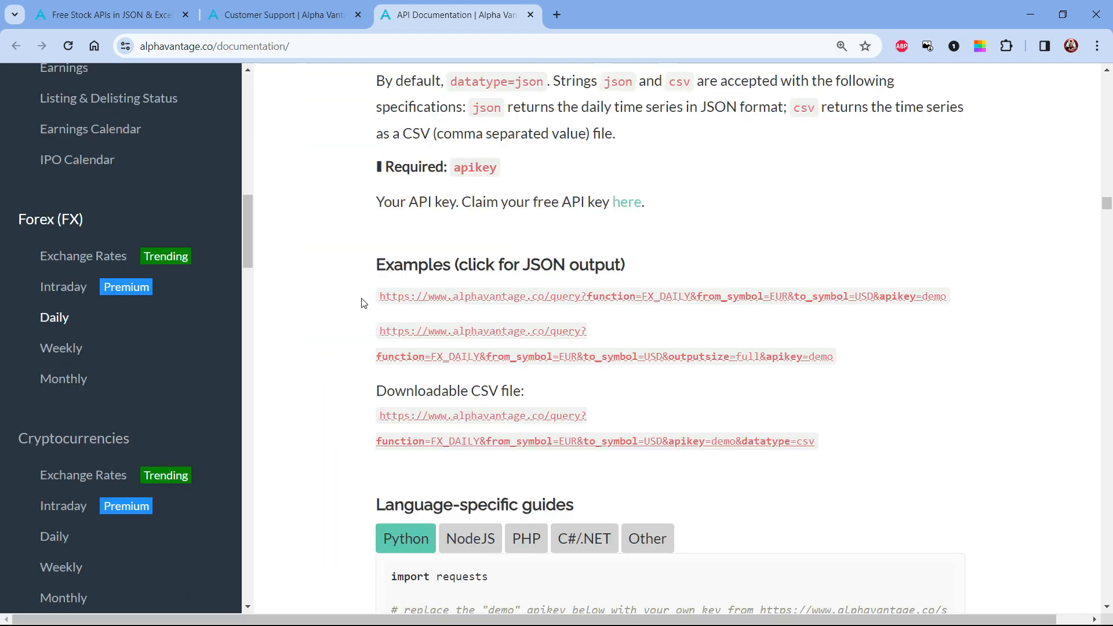
left_click_drag(363, 296, 951, 296)
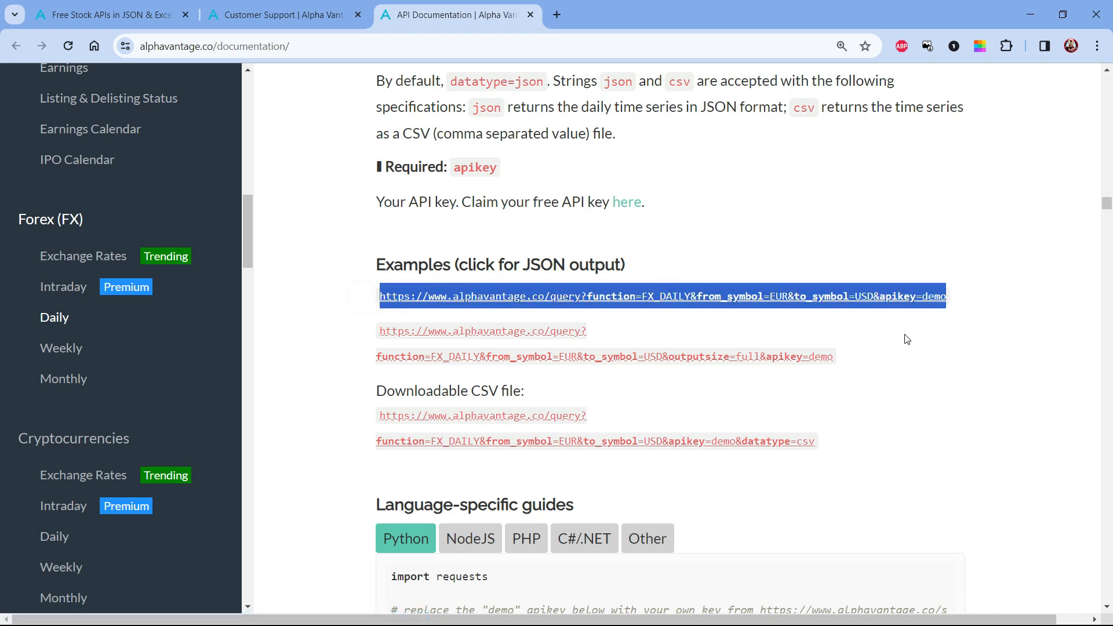
key("alt+Tab")
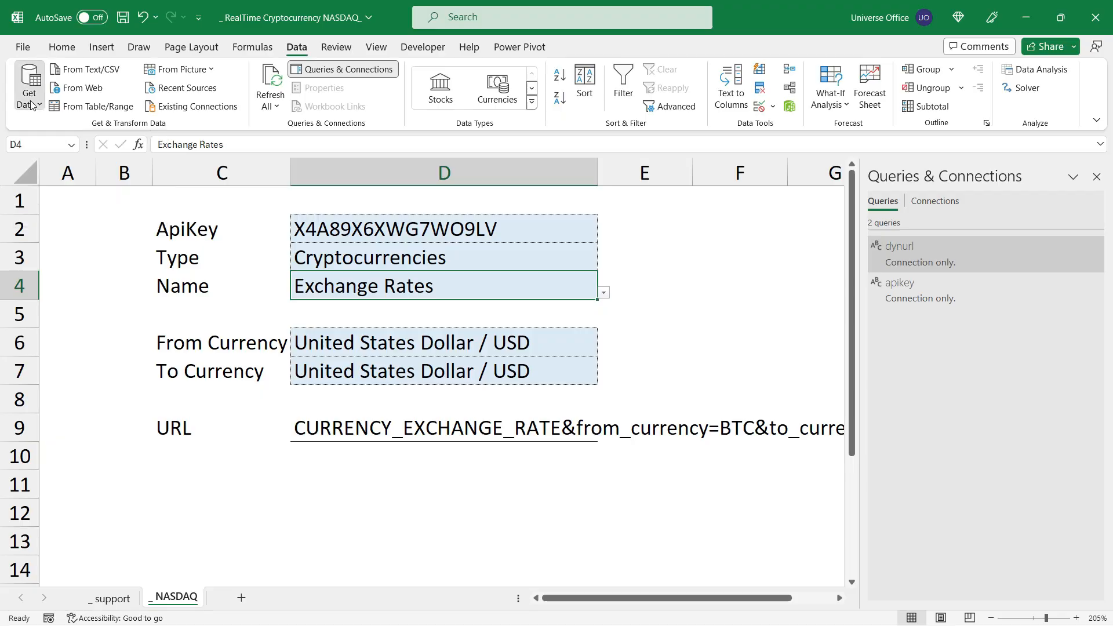
Step: Launch the Power Query Editor and bring up new-query options in the Queries pane
left_click(30, 102)
left_click(81, 302)
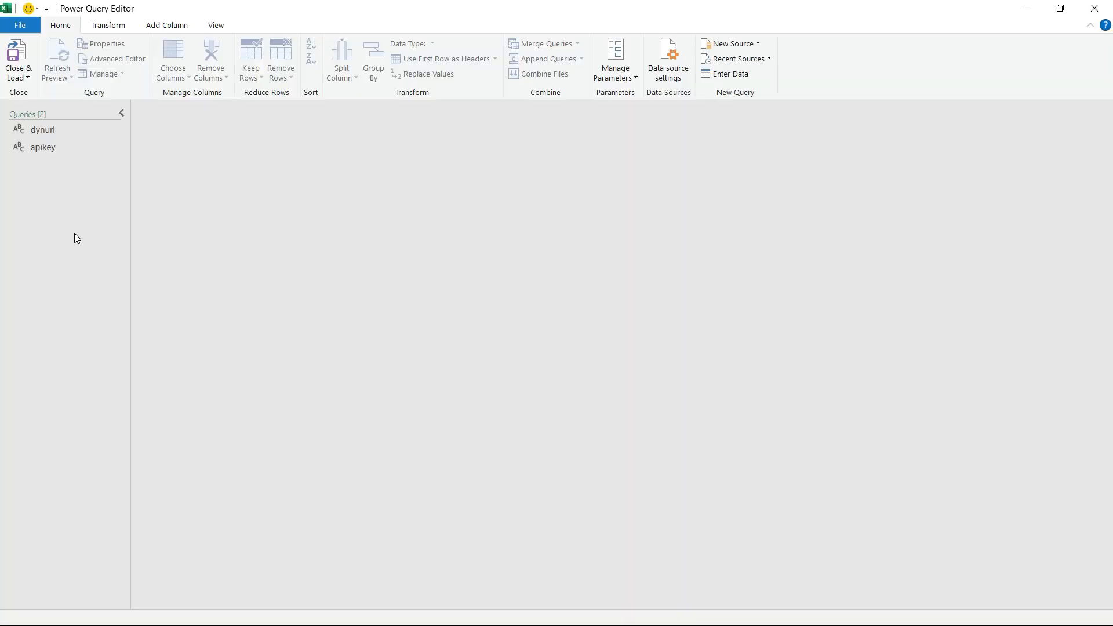
right_click(74, 233)
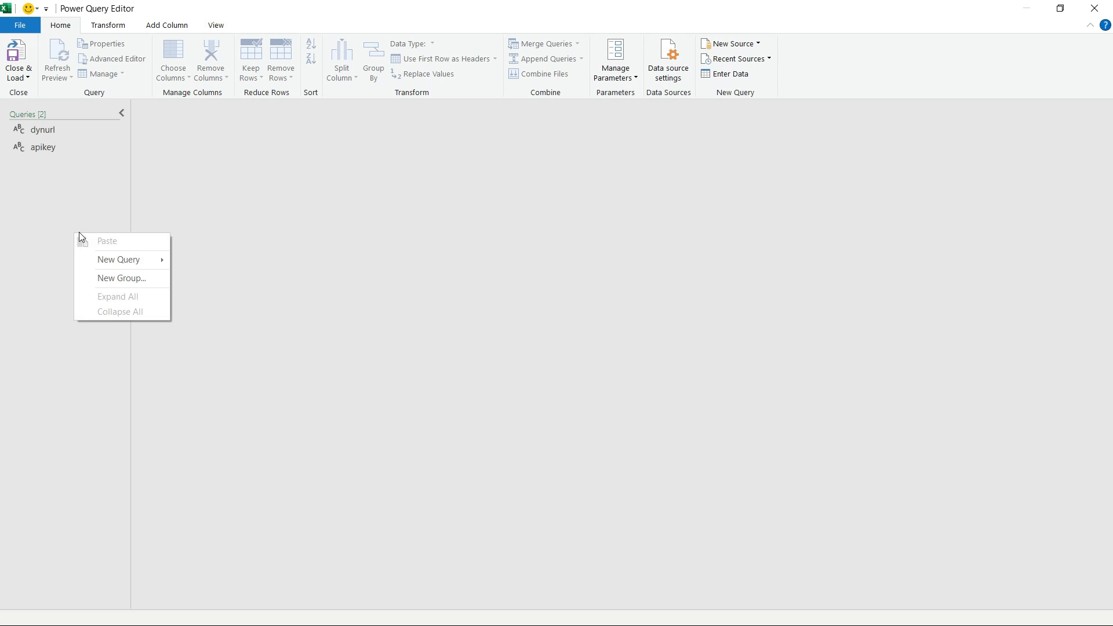
Step: Create a new Web query from the pasted BTC-to-CNY exchange-rate URL
mouse_move(120, 261)
mouse_move(224, 328)
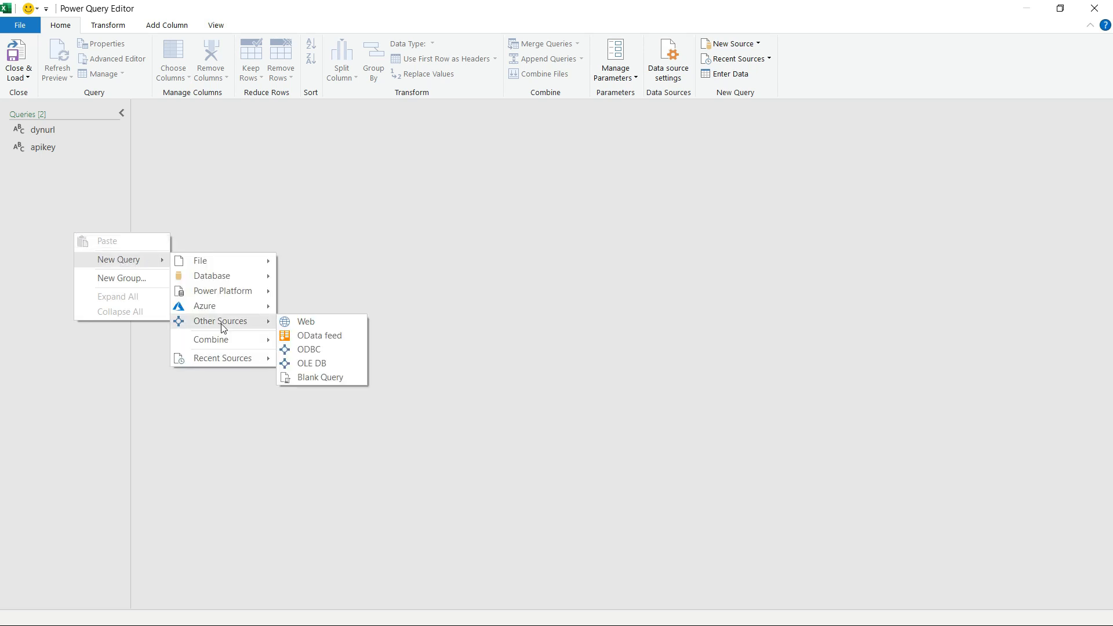
left_click(311, 321)
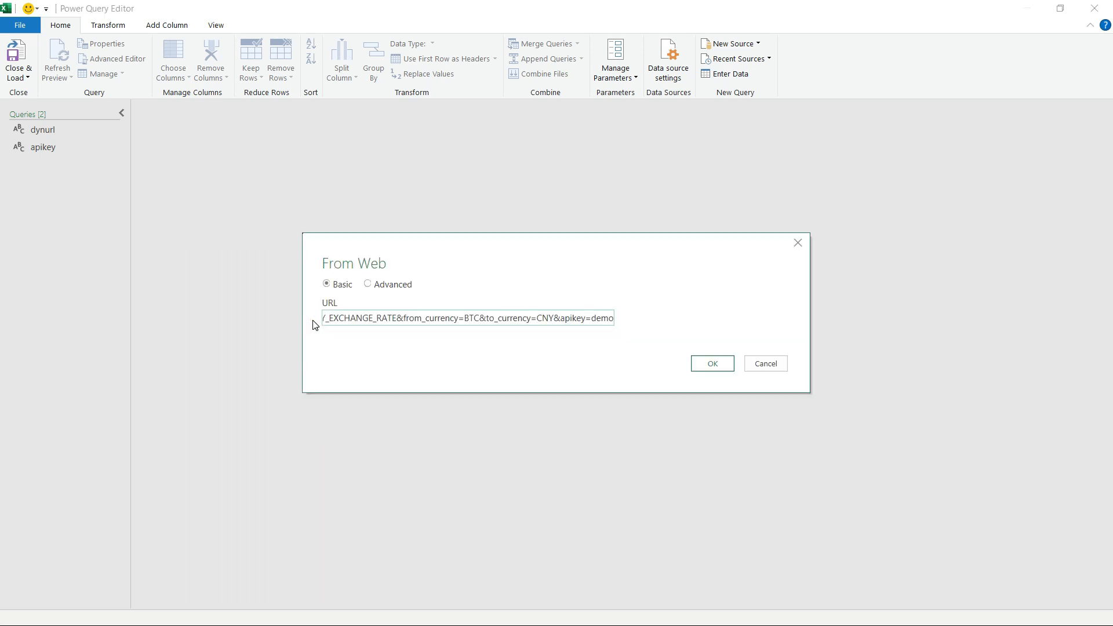
left_click(710, 363)
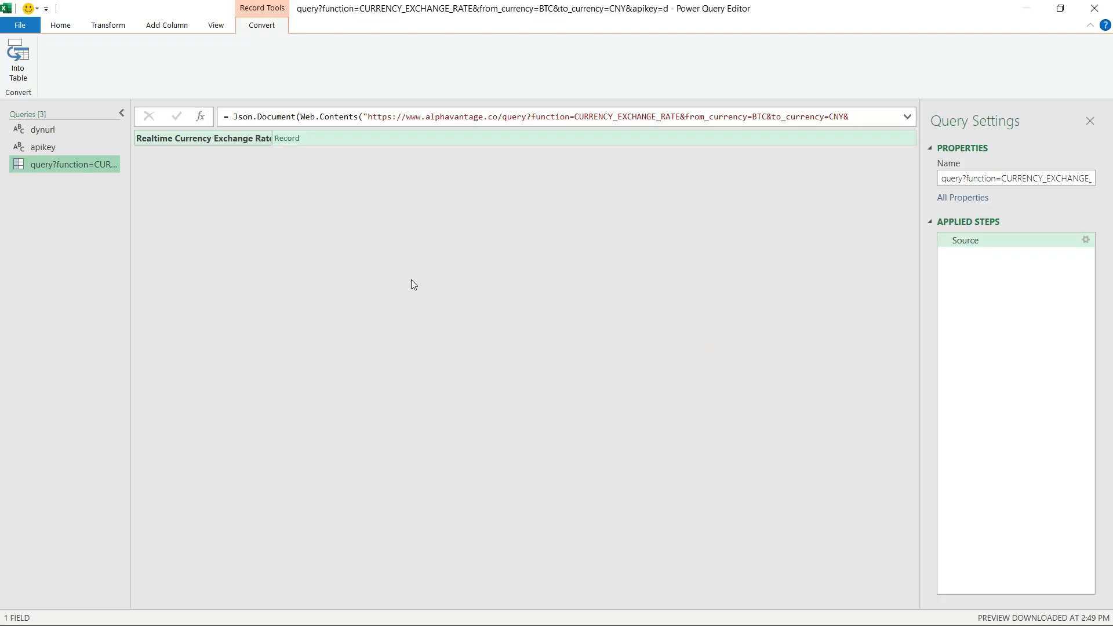
Step: Rename the web query to crypech and set it to Only Create Connection
double_click(60, 167)
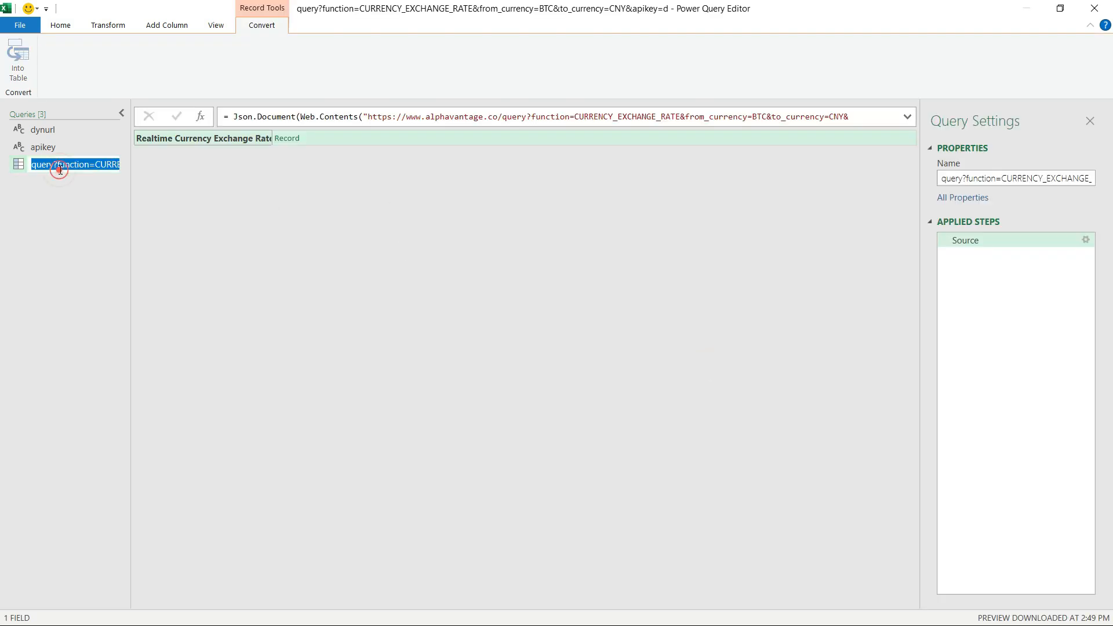
type("crypech")
key("Return")
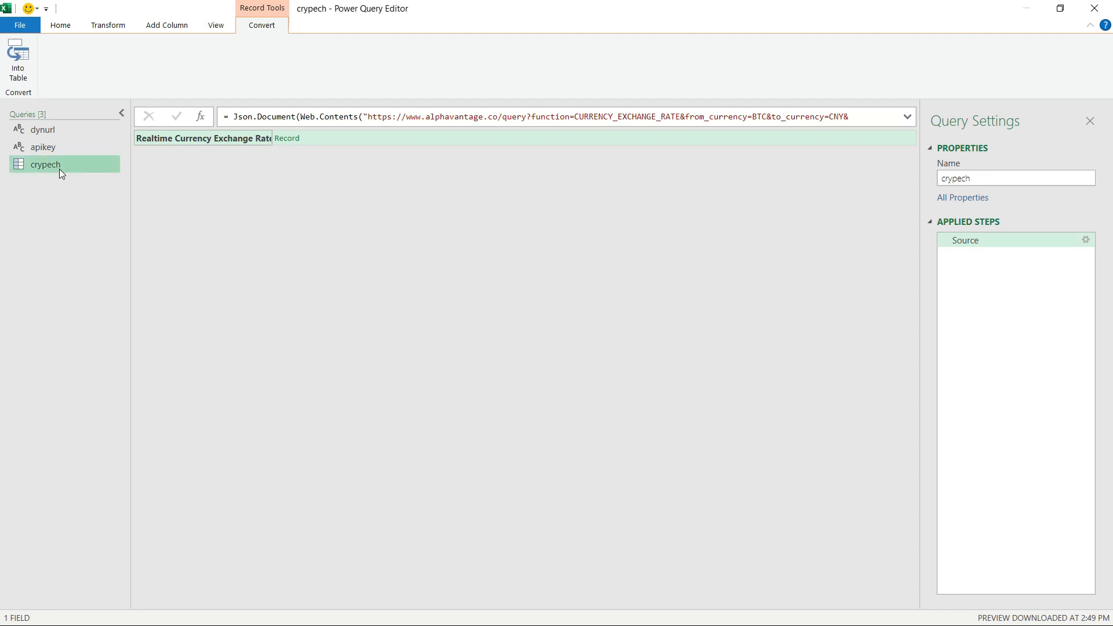
left_click(66, 30)
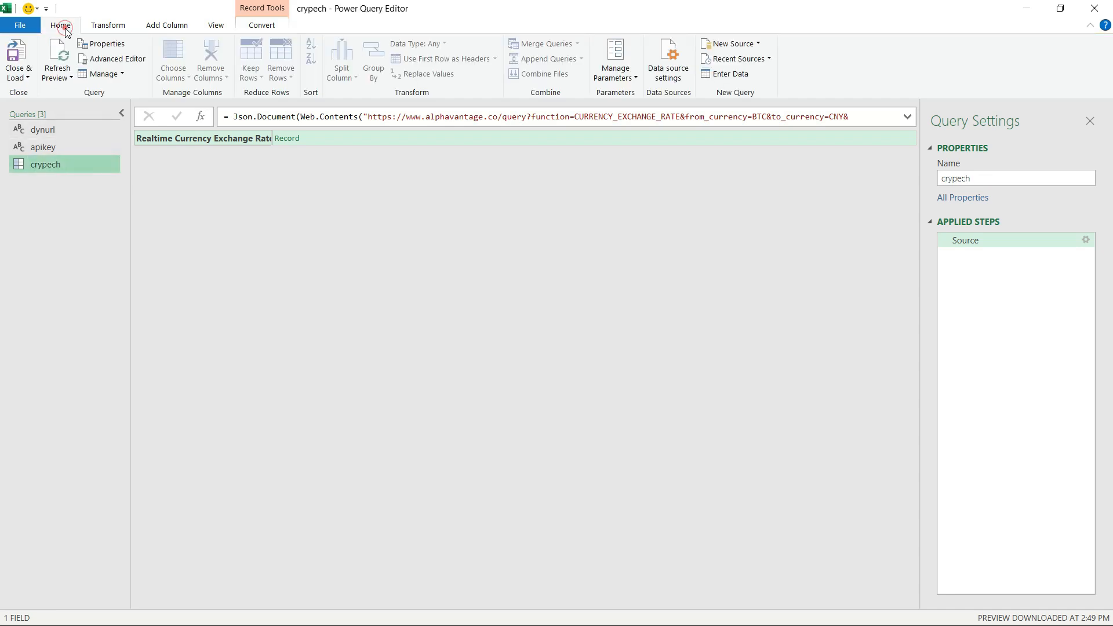
left_click(19, 75)
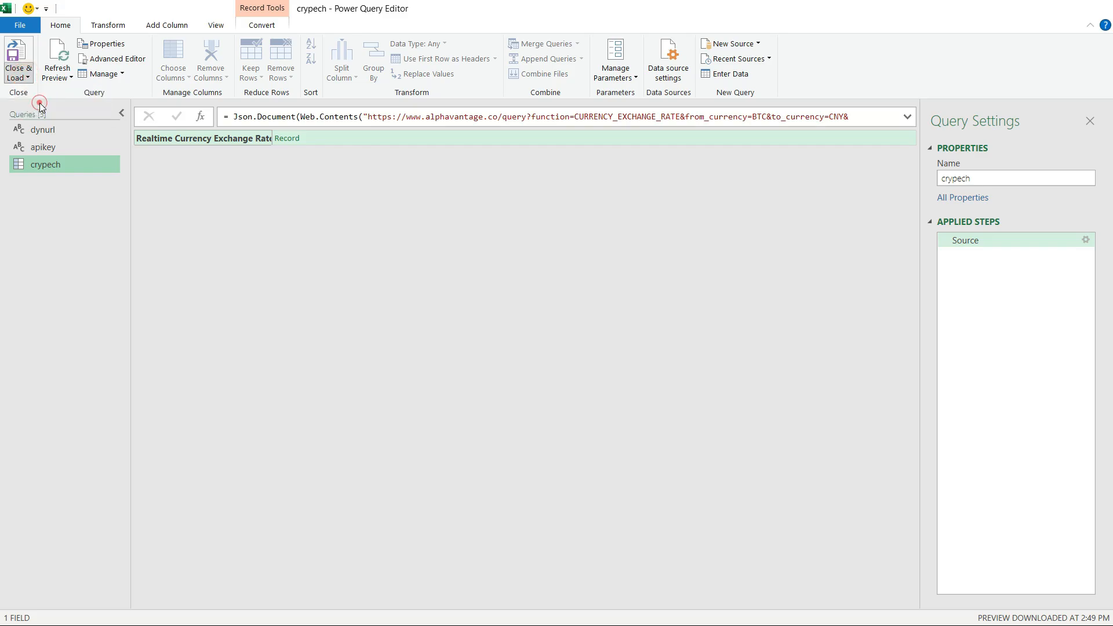
left_click(42, 107)
left_click(654, 306)
Step: Finish loading crypech as connection only, then define the name from for cell D6
left_click(683, 401)
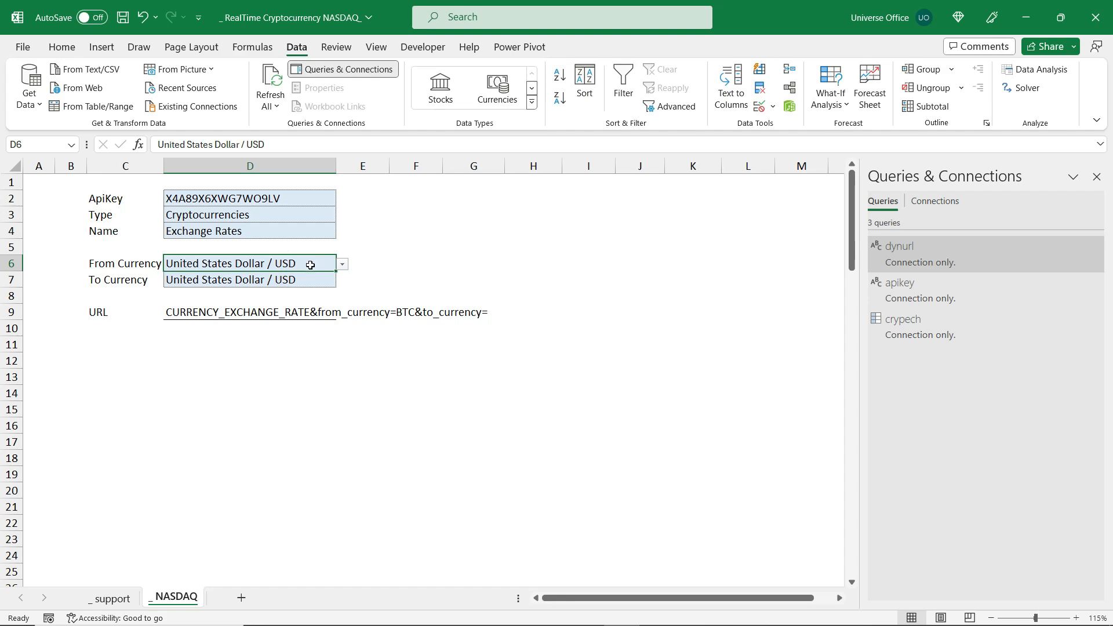
left_click(270, 47)
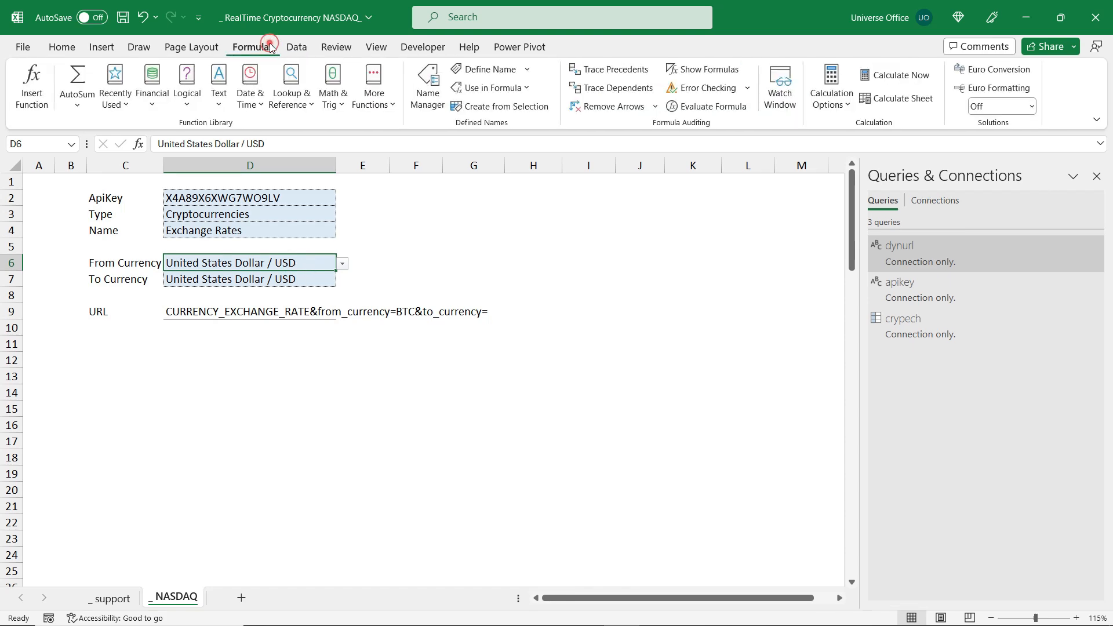
left_click(429, 93)
left_click(546, 197)
type("from")
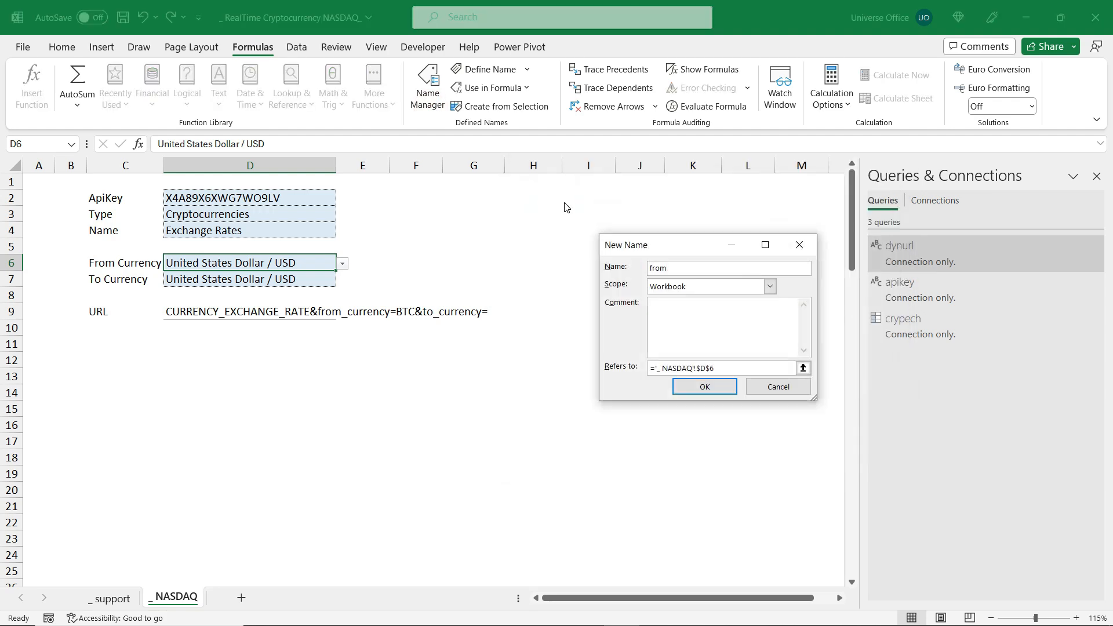
left_click(675, 387)
Step: Define the name to referring to cell D7 and close Name Manager
left_click(547, 195)
type("to")
left_click(783, 368)
left_click(280, 280)
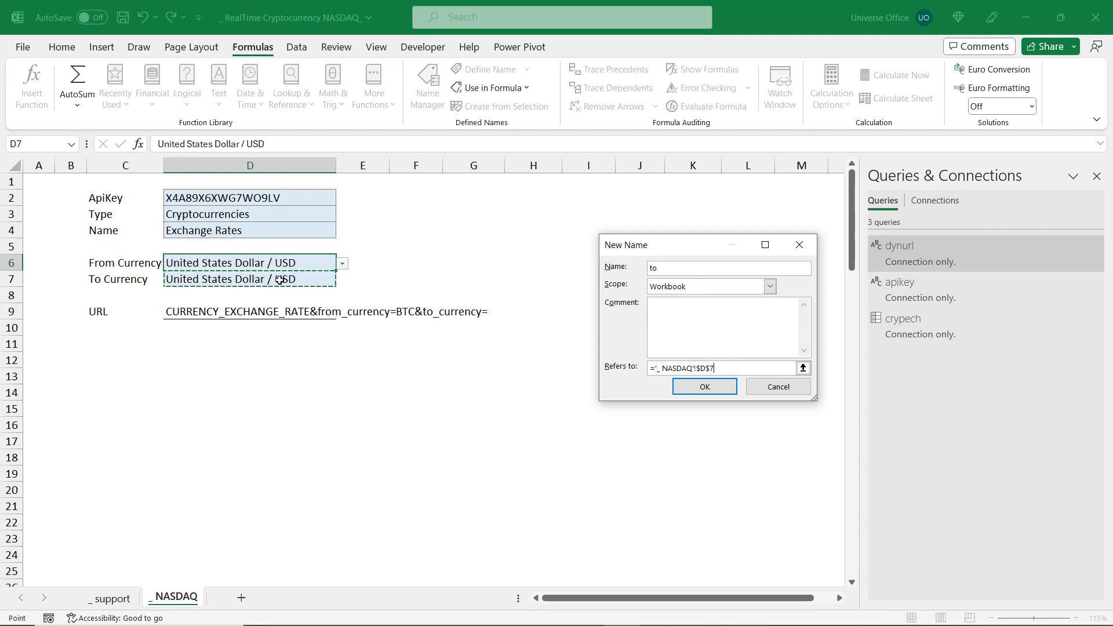
left_click(695, 386)
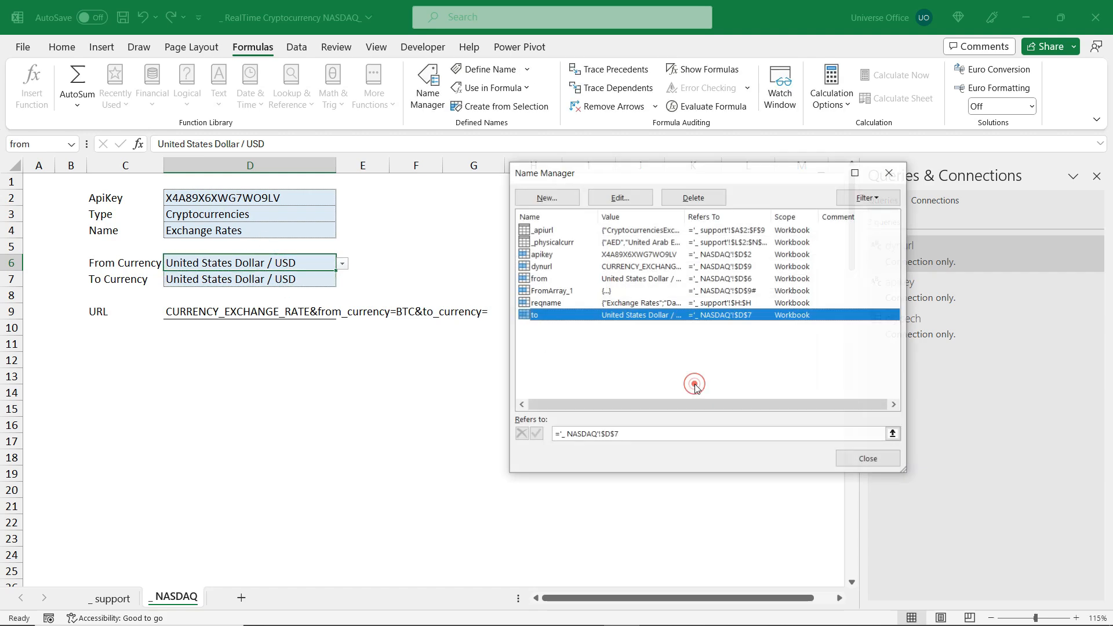
left_click(888, 174)
left_click(283, 264)
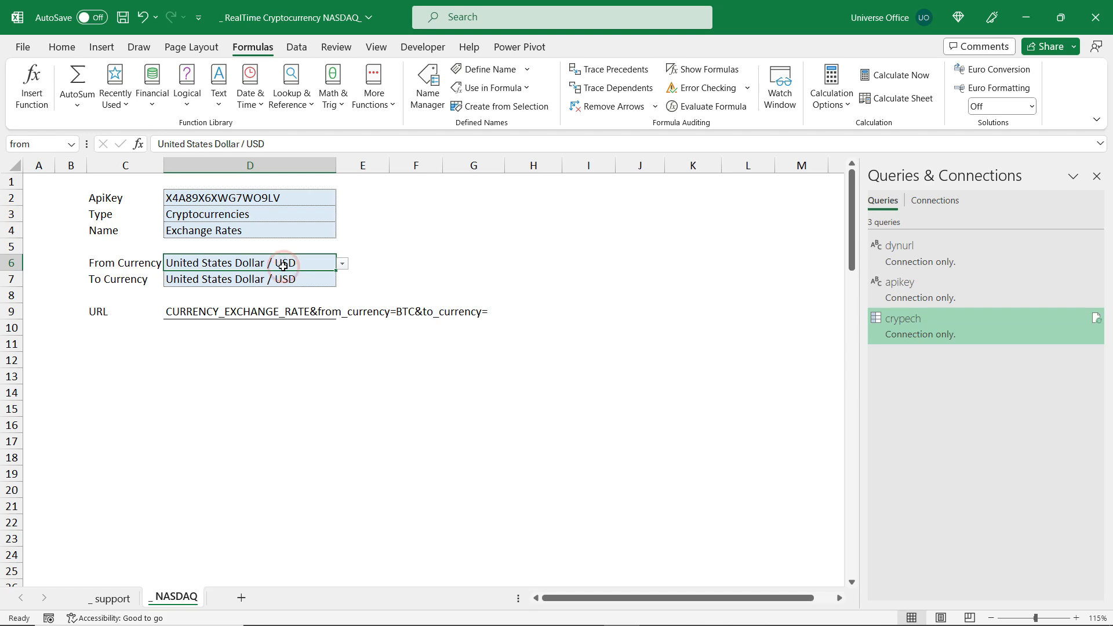
Step: Create connection-only queries from the From Currency cell D6 and To Currency cell D7
left_click(297, 46)
left_click(131, 105)
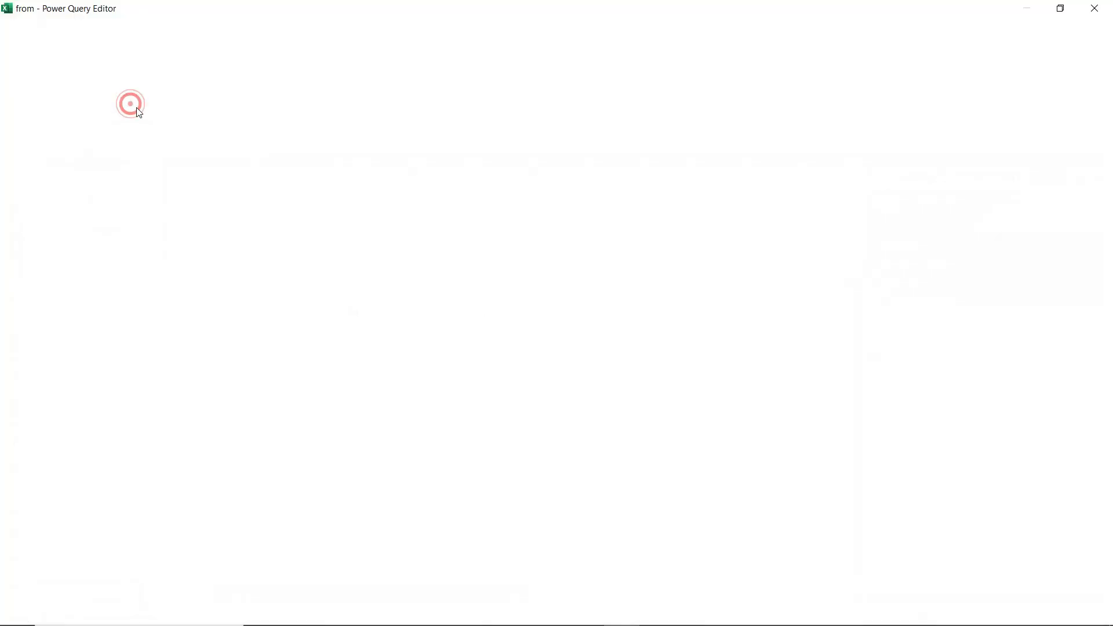
left_click(26, 77)
left_click(44, 109)
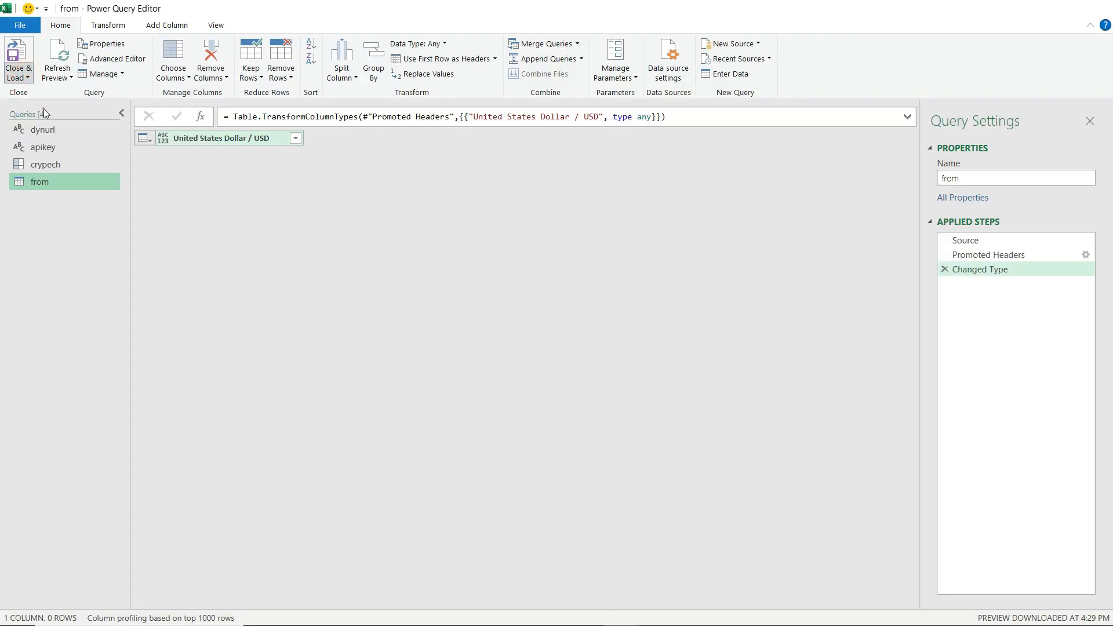
left_click(660, 301)
left_click(697, 408)
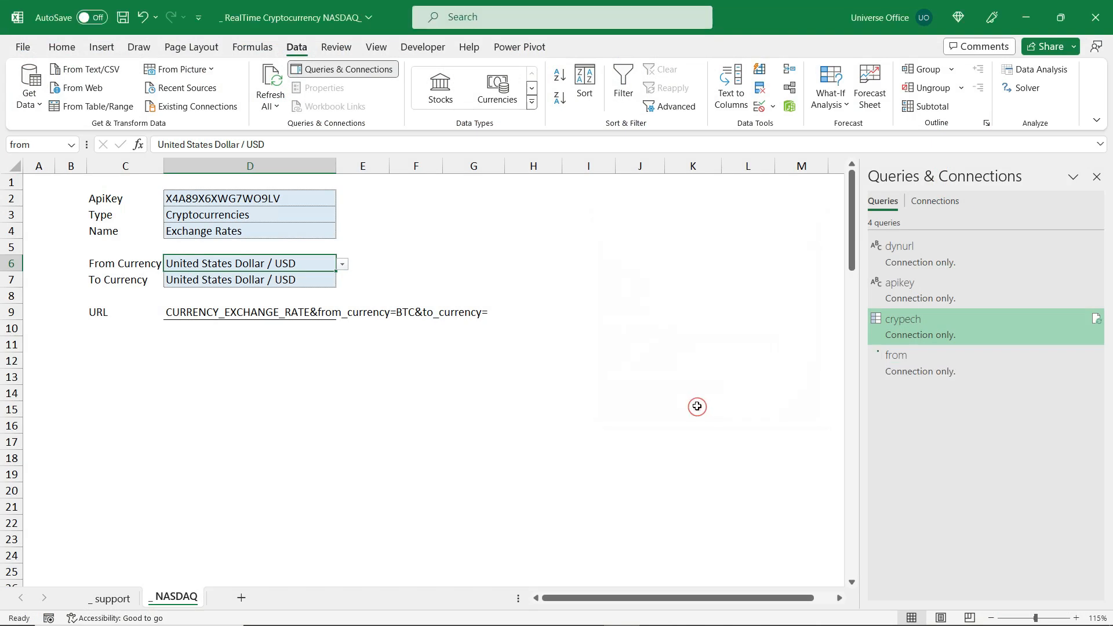
left_click(309, 276)
left_click(122, 106)
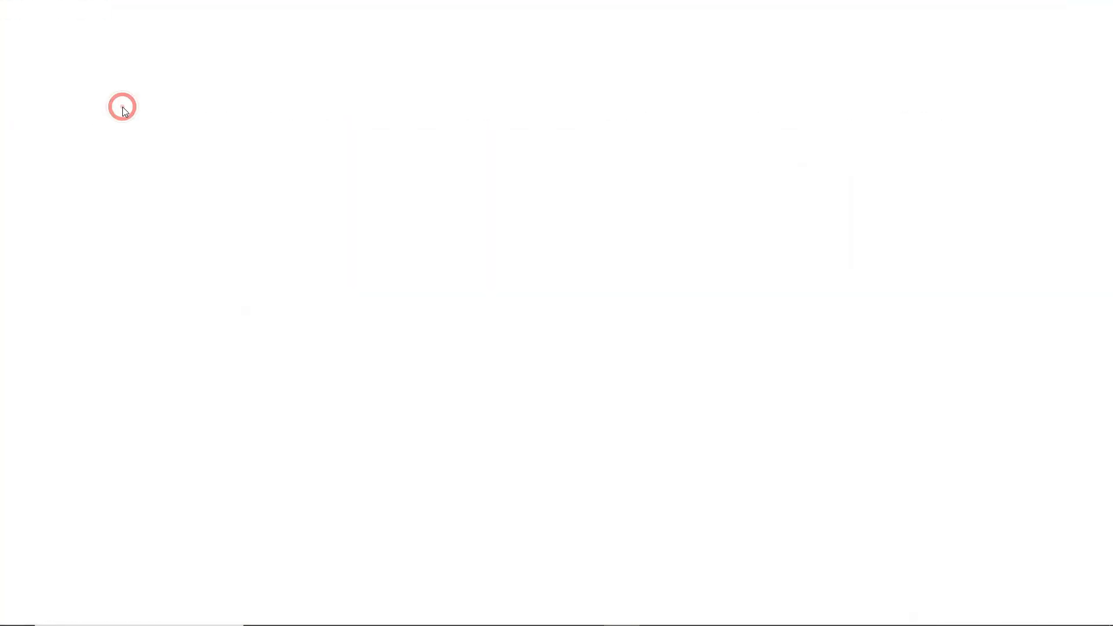
Step: Delete the Changed Type and Promoted Headers steps from the from query
left_click(89, 183)
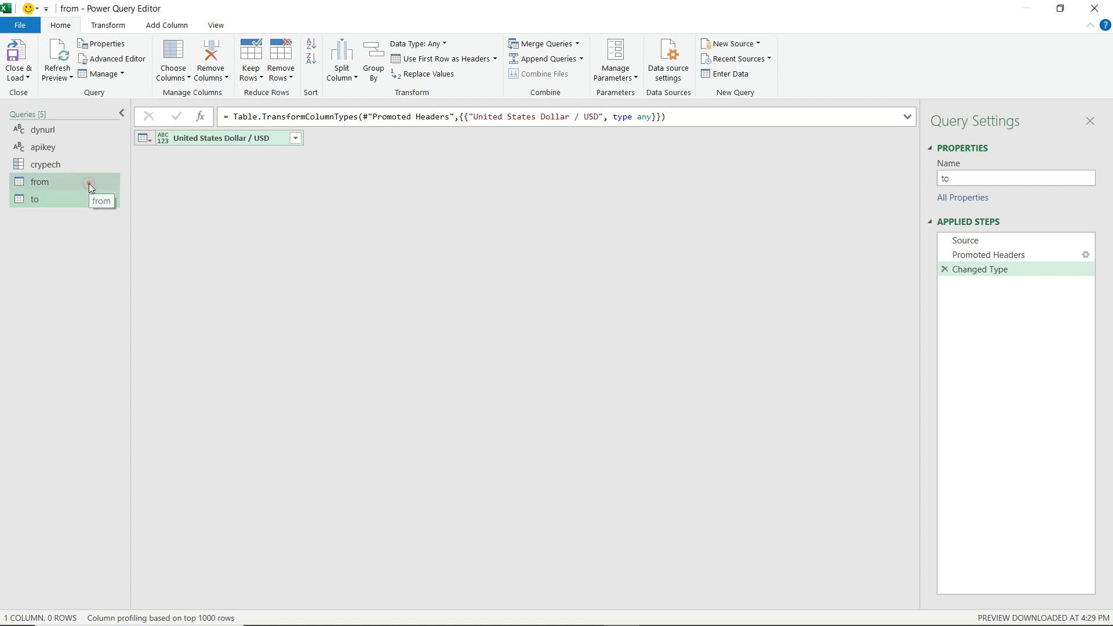
left_click(944, 269)
left_click(945, 255)
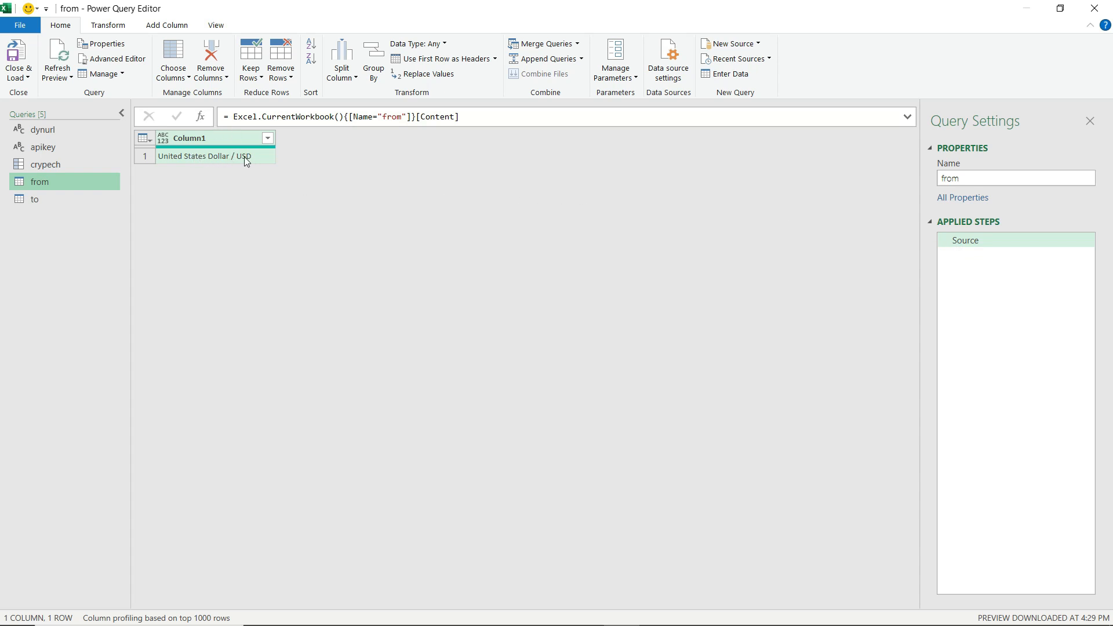
Step: Split the from query's Column1 by the custom delimiter '/'
left_click(237, 140)
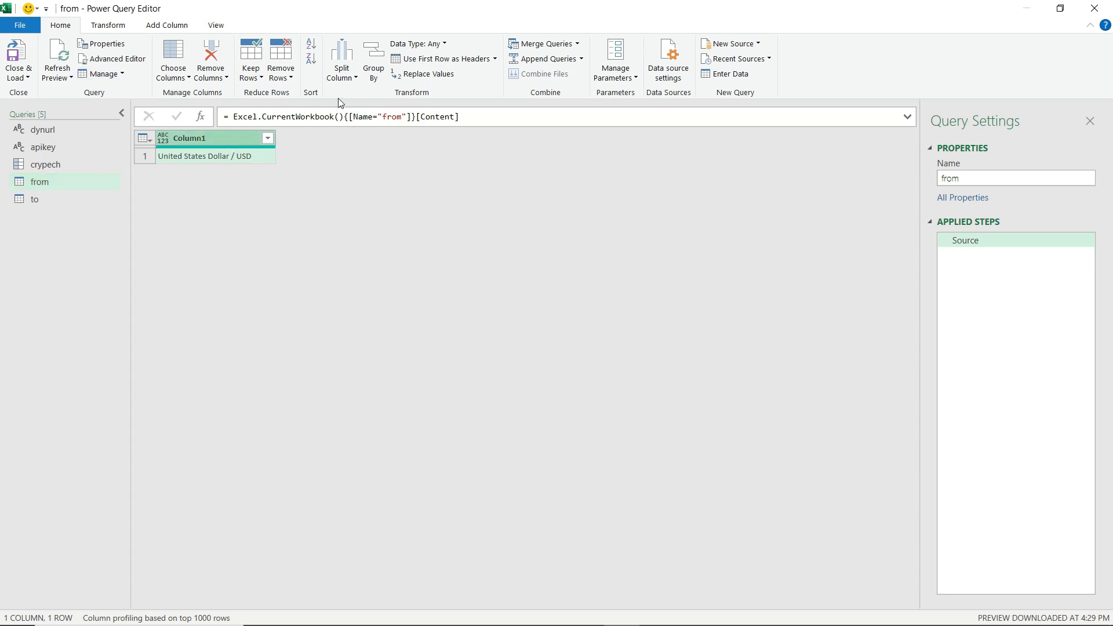
left_click(348, 75)
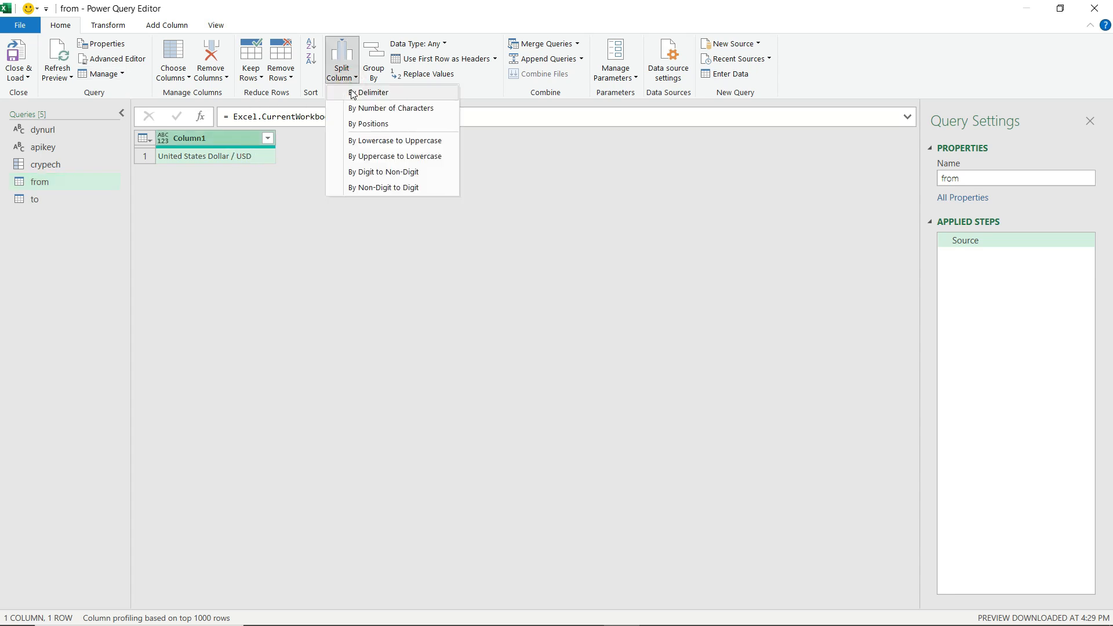
left_click(353, 92)
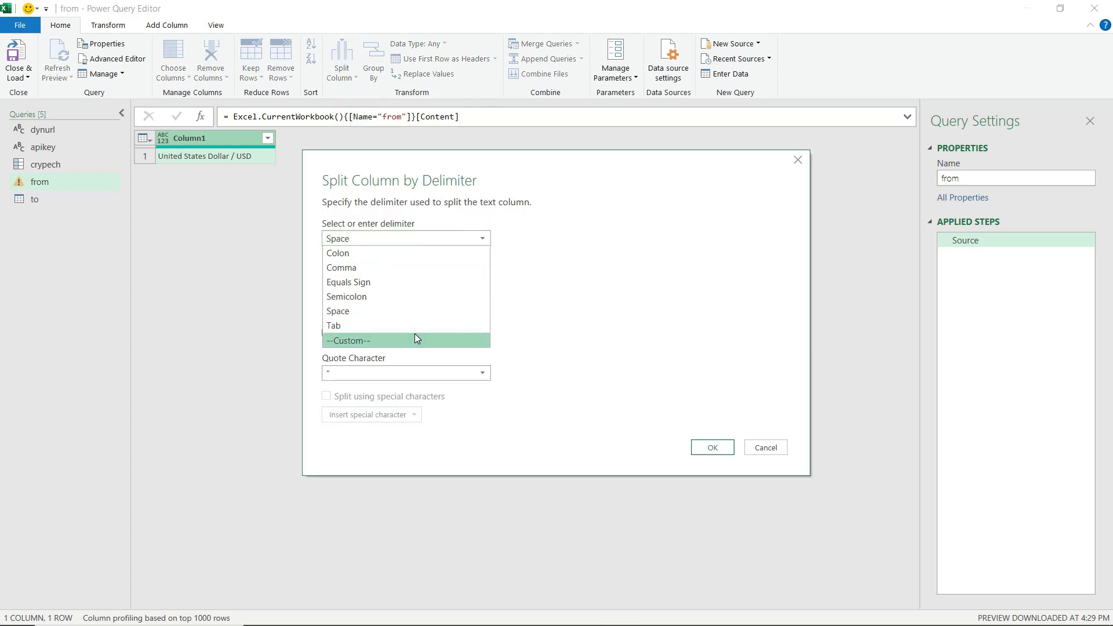
left_click(415, 339)
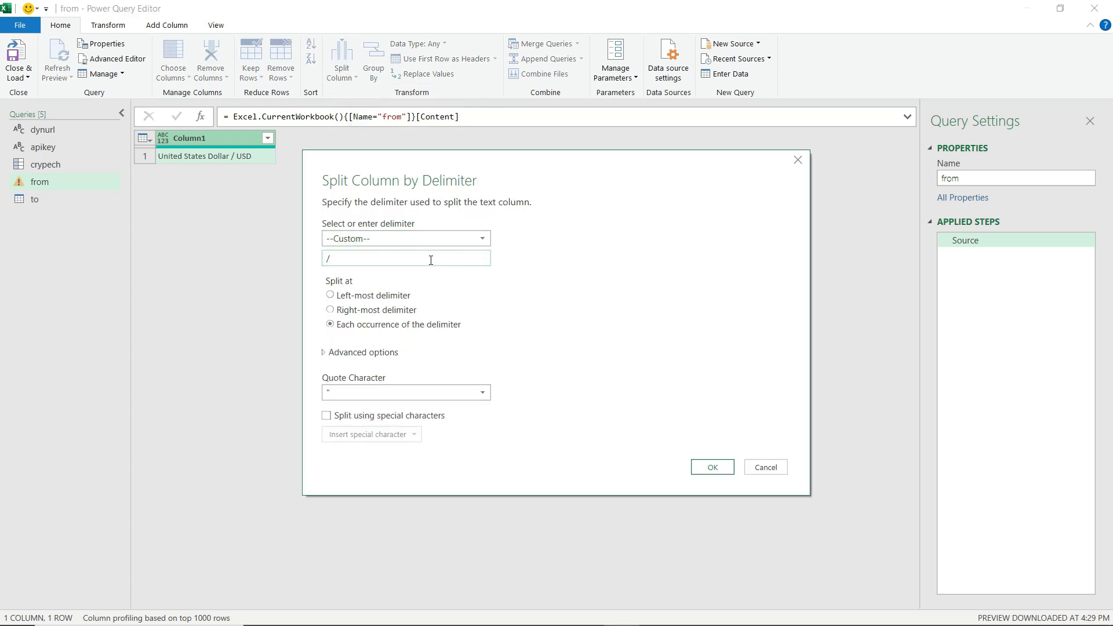
left_click(712, 467)
Step: Remove Column1.1 and drill down to the single value USD
left_click(239, 139)
right_click(239, 143)
left_click(253, 163)
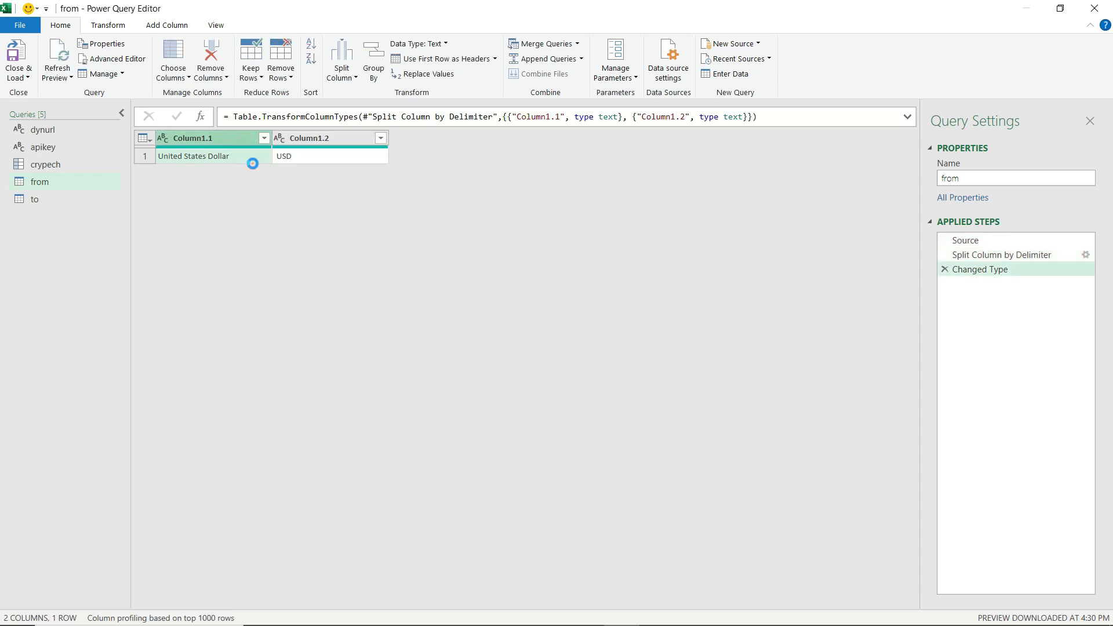
right_click(248, 159)
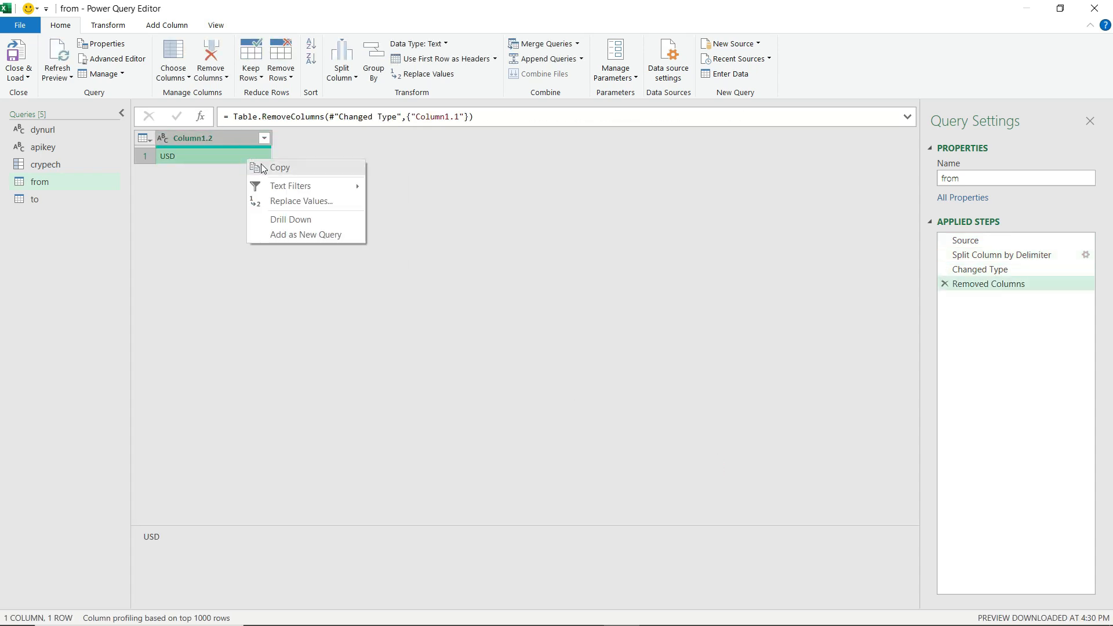
left_click(285, 221)
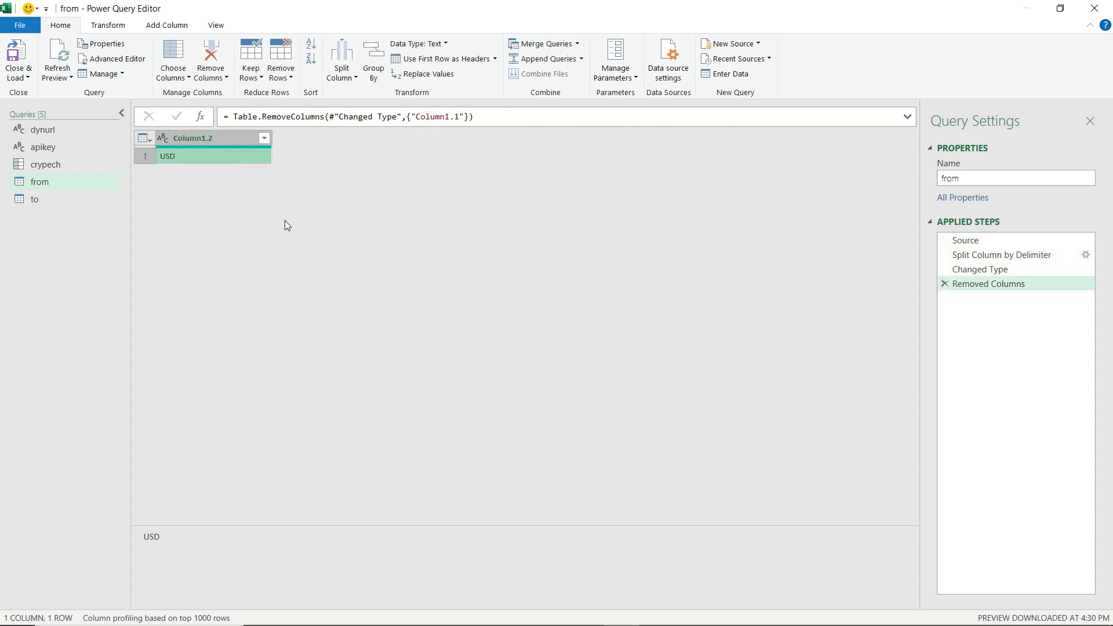
left_click(49, 201)
Step: In crypech's Source formula, replace CURRENCY_EXCHANGE_RATE in the URL with " & dynurl & "
left_click(88, 164)
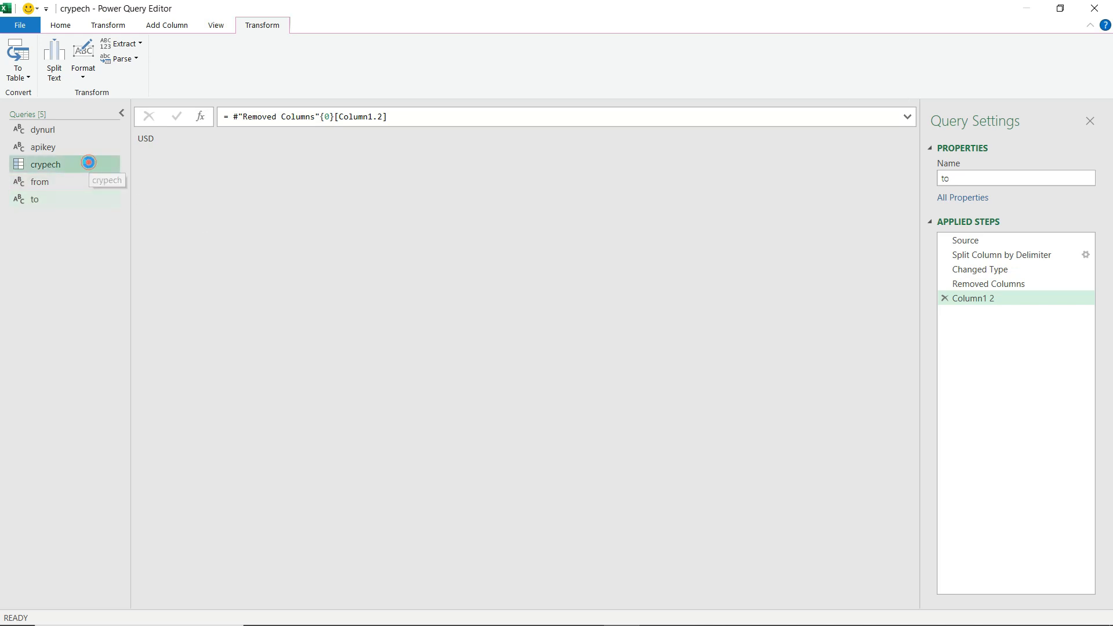
left_click(907, 117)
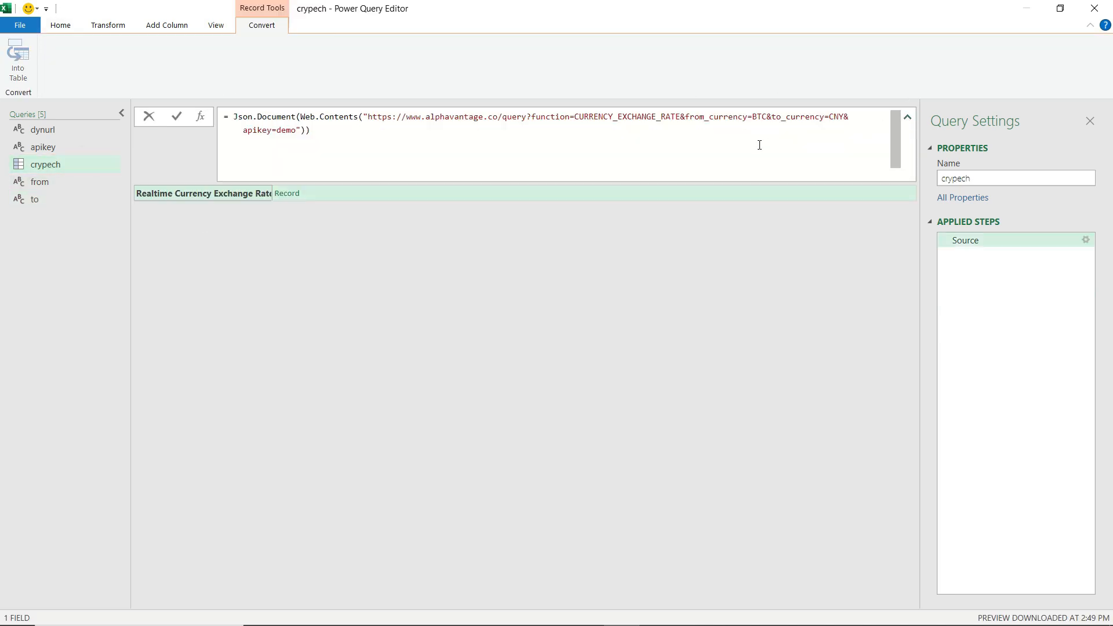
left_click(369, 117)
left_click_drag(369, 117, 568, 118)
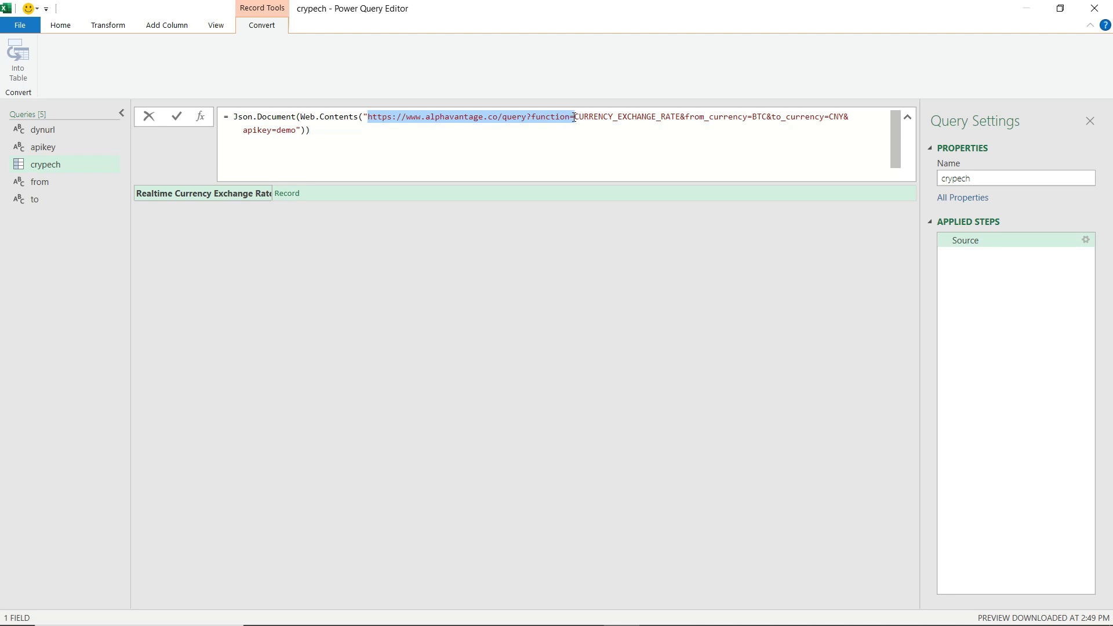
left_click(574, 118)
type("\" &")
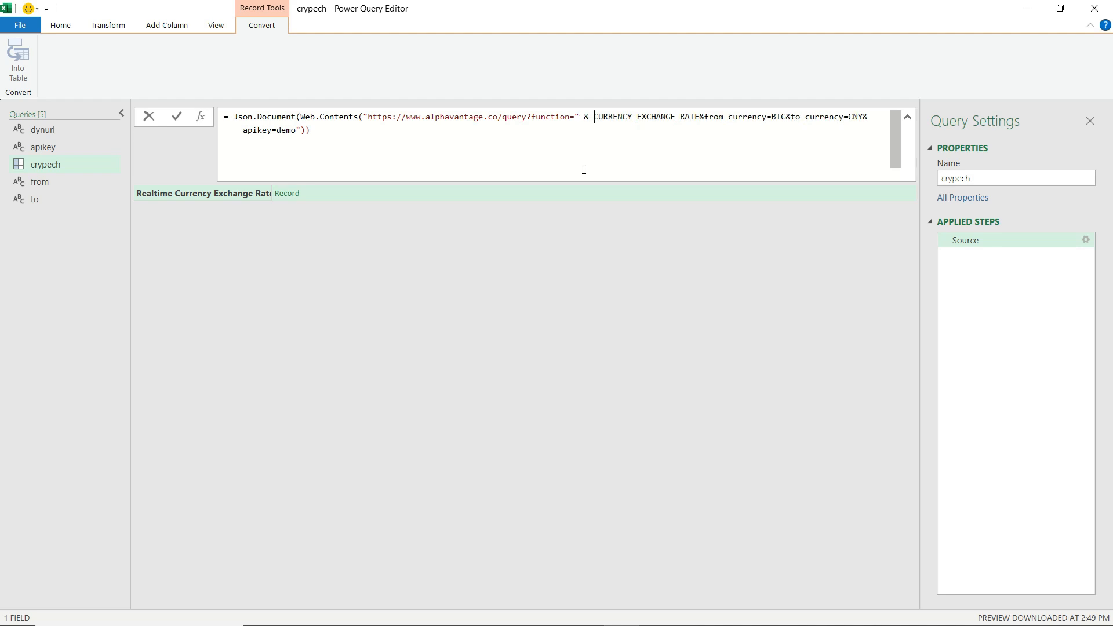
key("Delete")
key("Delete")
key("Delete")
key("Delete")
key("Delete")
key("Delete")
key("Delete")
key("Delete")
key("Delete")
key("Delete")
key("Delete")
key("Delete")
key("Delete")
key("Delete")
key("Delete")
key("Delete")
key("Delete")
key("Delete")
key("Delete")
key("Delete")
key("Delete")
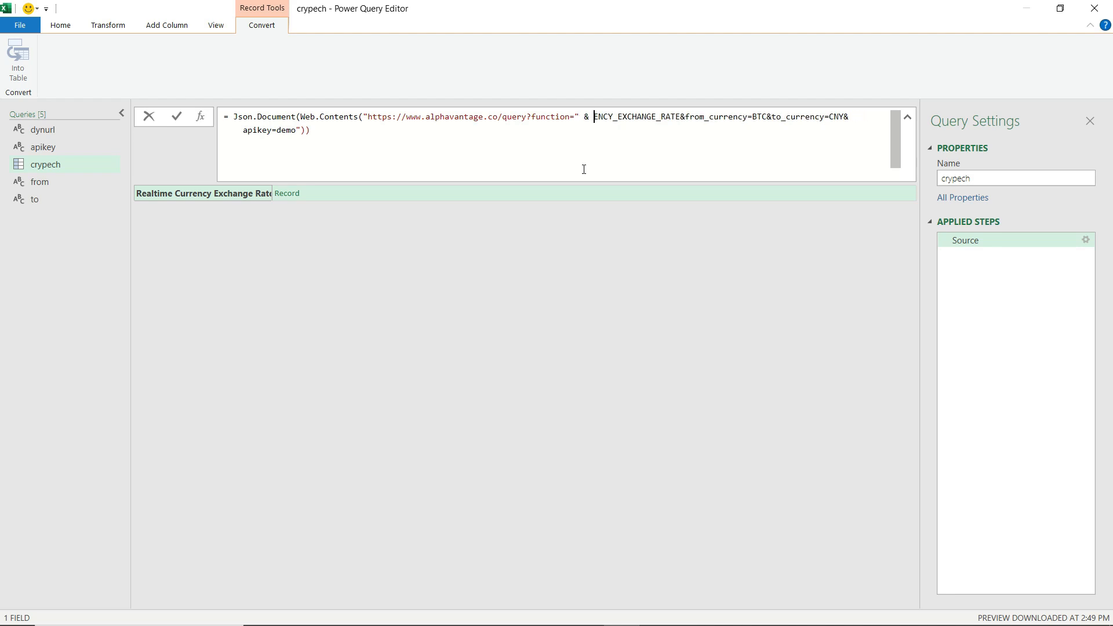
type("dyn")
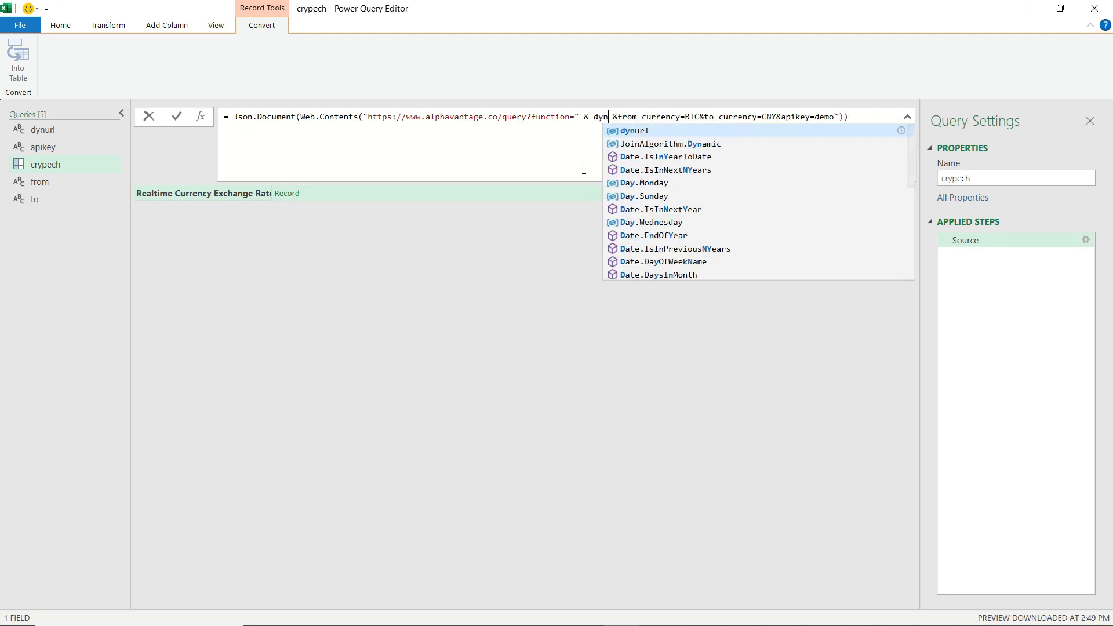
left_click(632, 131)
type("& \"")
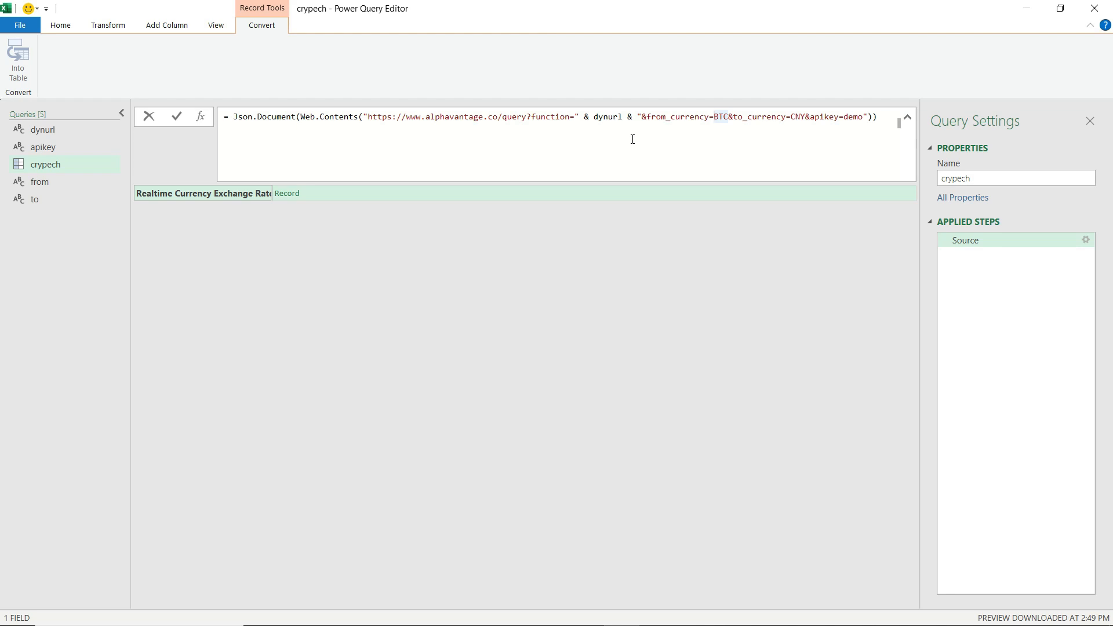
Step: Replace CNY after to_currency= in the crypech URL with " & to & "
key("Right")
key("Right")
key("Right")
key("Right")
key("Right")
key("Right")
key("Right")
key("Right")
key("Right")
key("Right")
key("Right")
key("Right")
key("Right")
key("Right")
type("\" &")
key("Delete")
key("Delete")
key("Delete")
type("to")
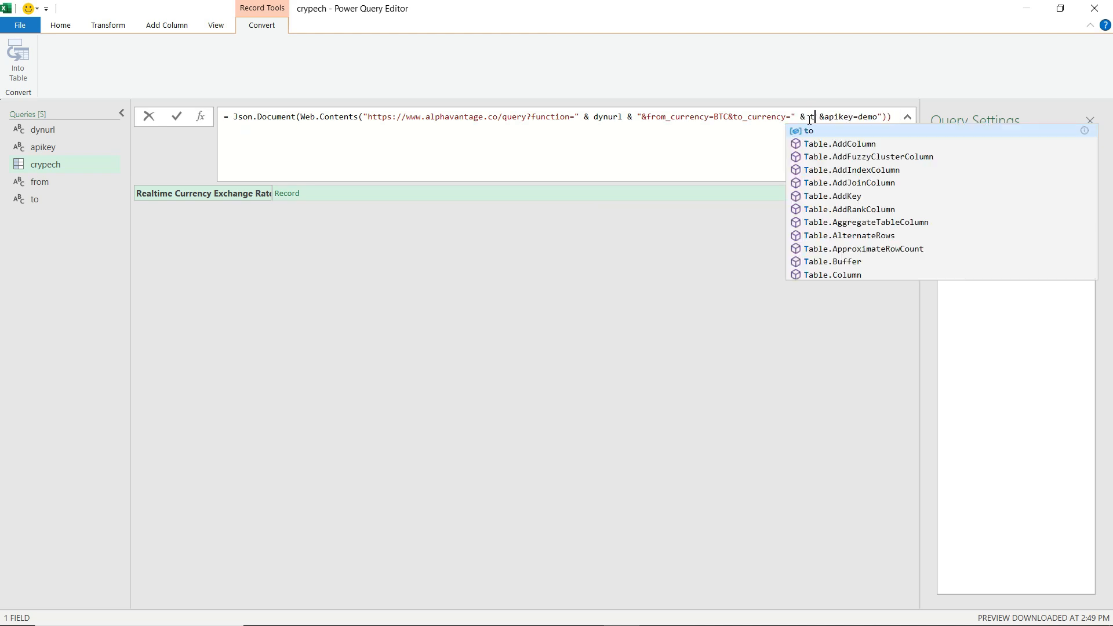
type(" &")
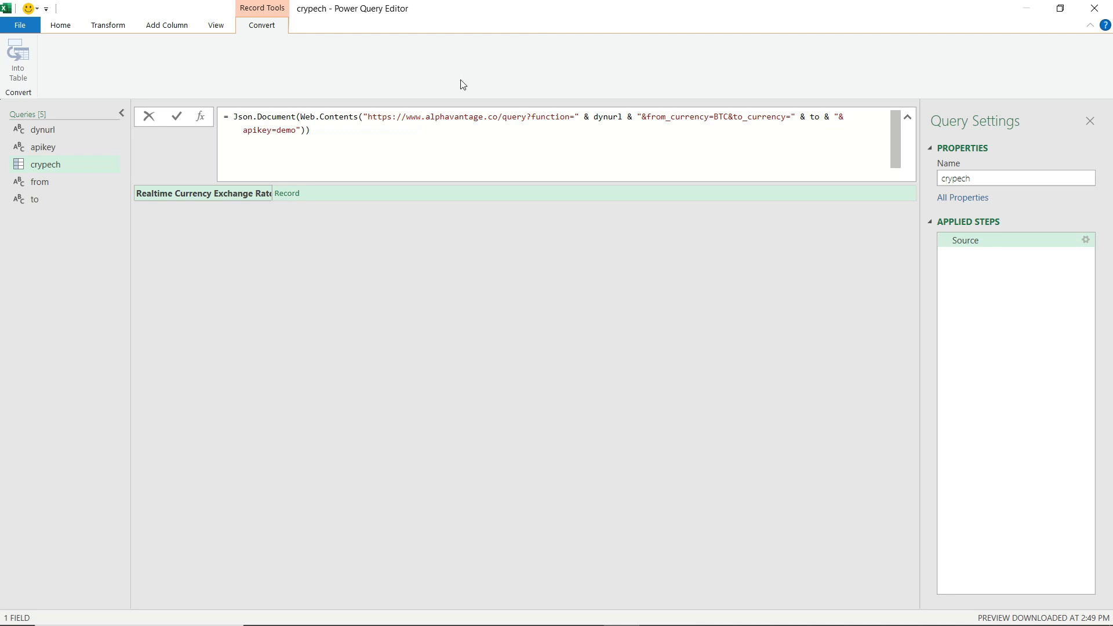
Step: Replace the demo API key with " & apikey and commit the formula
left_click(278, 130)
type("\"")
key("Delete")
key("Delete")
key("Delete")
type("apik")
left_click(286, 142)
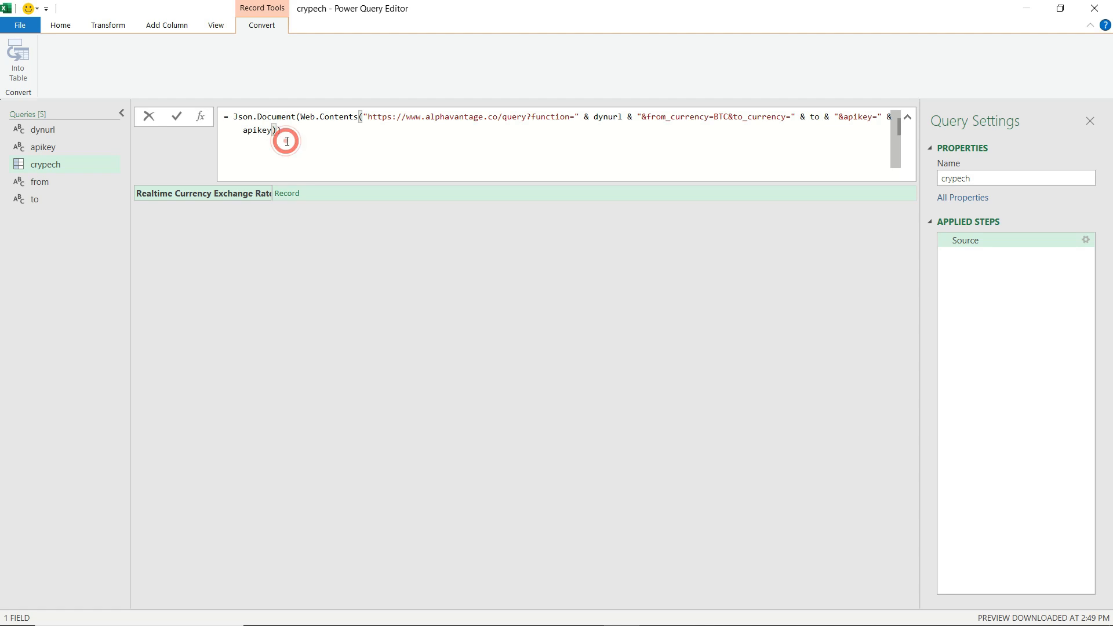
left_click(363, 248)
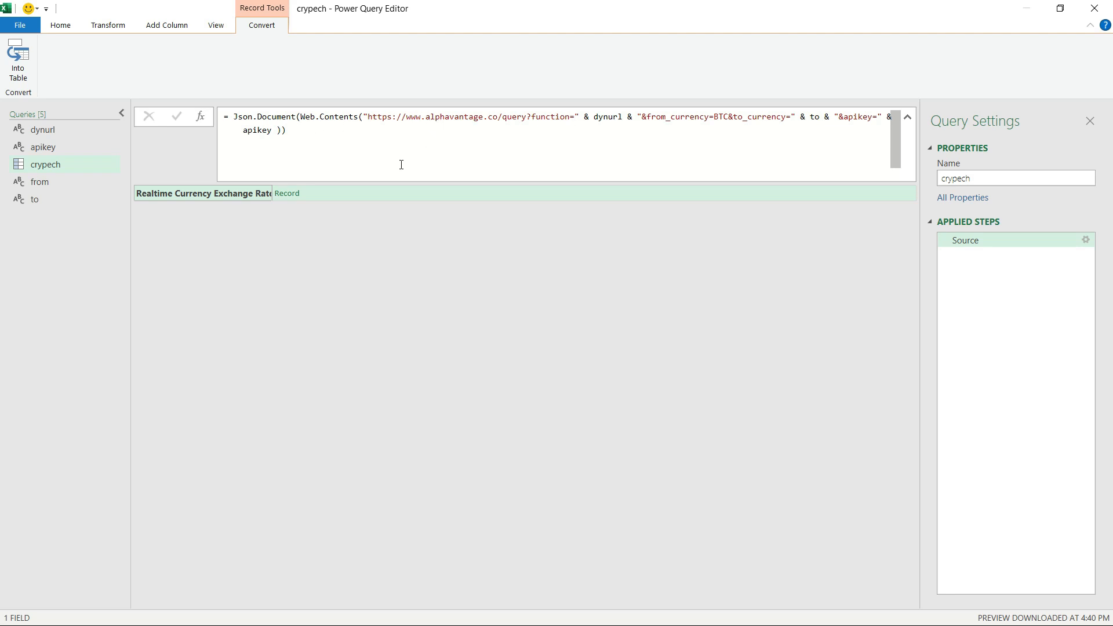
Step: Drill into the Realtime Currency Exchange Rate record, convert it to a Name/Value table, and load it as connection only
left_click(312, 194)
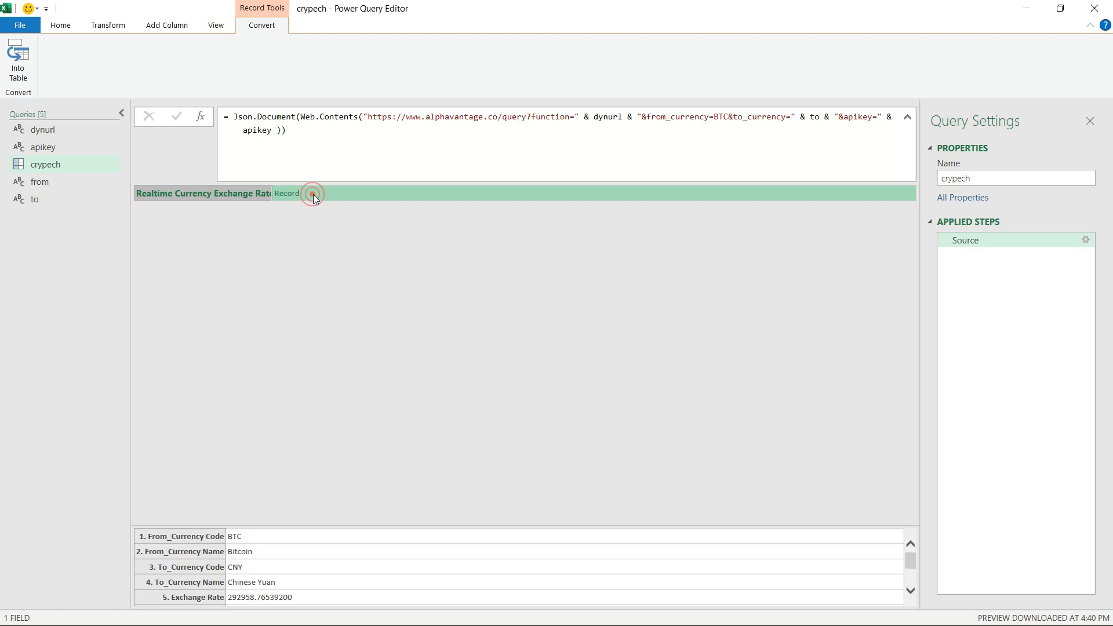
left_click_drag(460, 524, 452, 365)
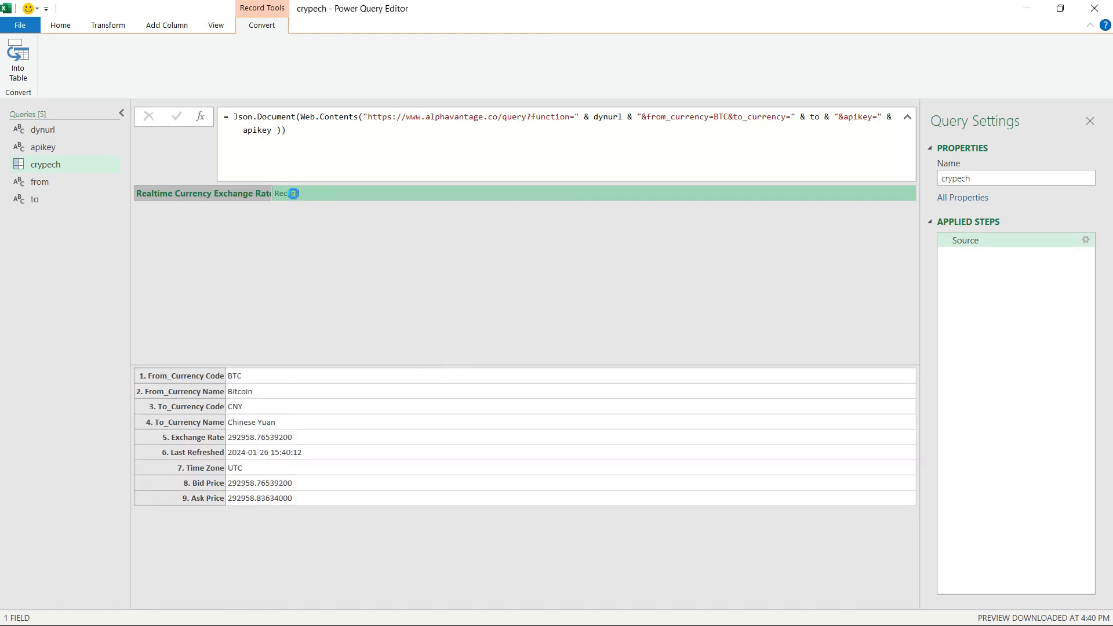
left_click(288, 193)
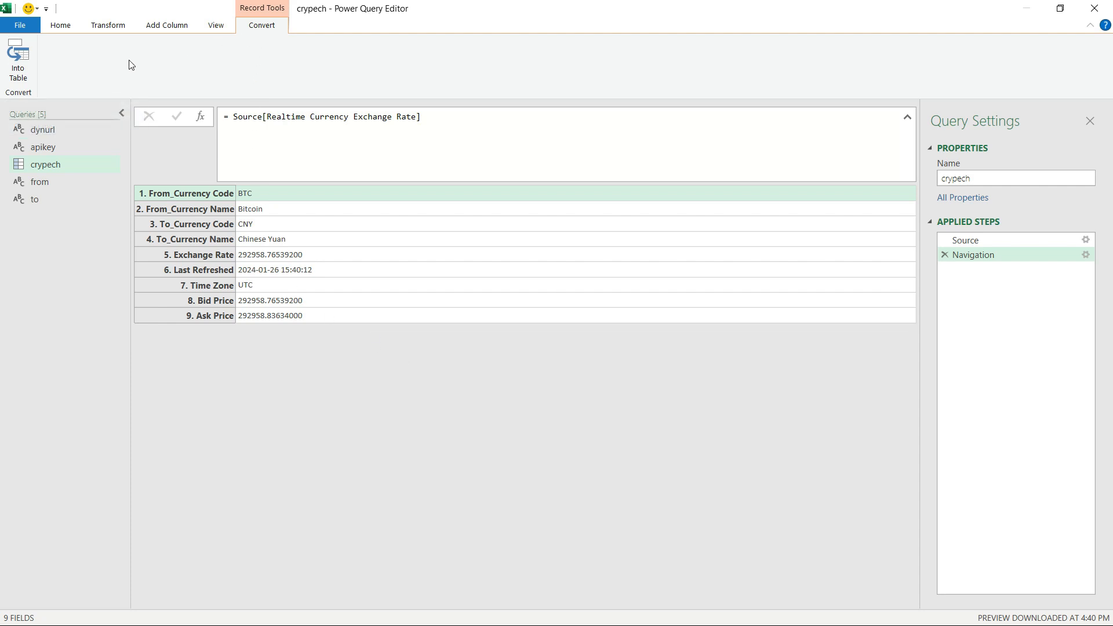
left_click(17, 60)
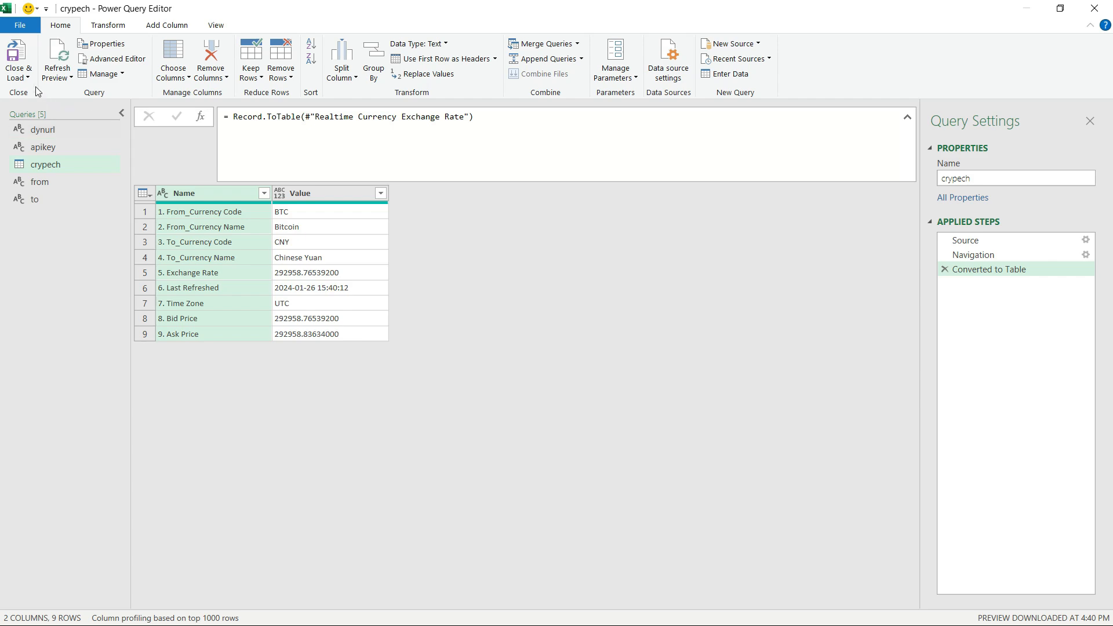
left_click(18, 76)
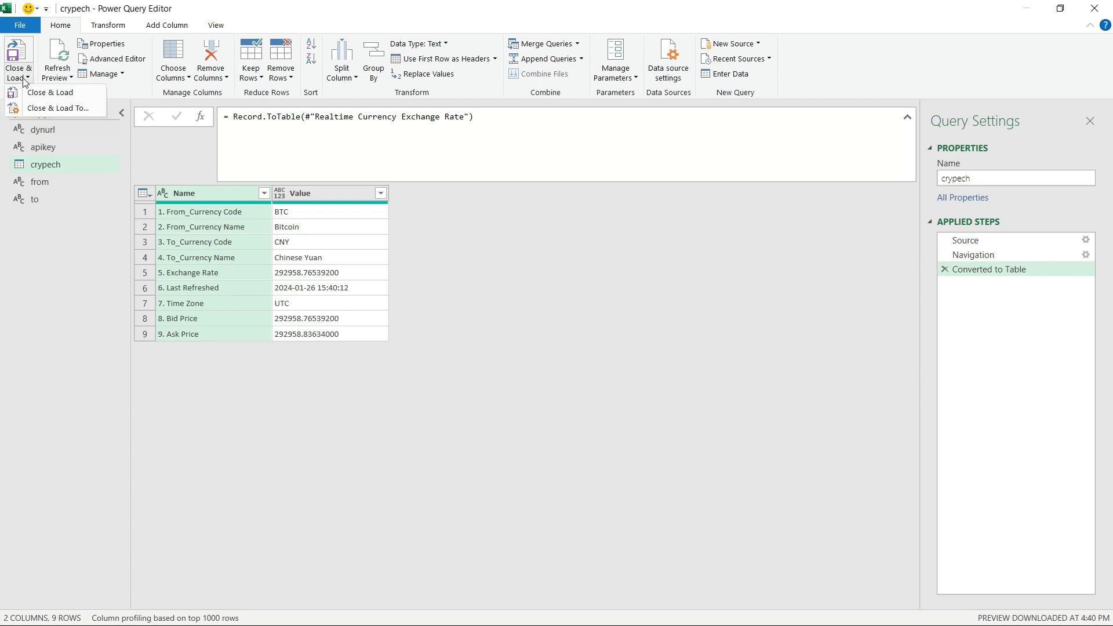
left_click(47, 110)
left_click(655, 305)
Step: Confirm the connection-only load, then load crypech as a table at cell I2
left_click(717, 406)
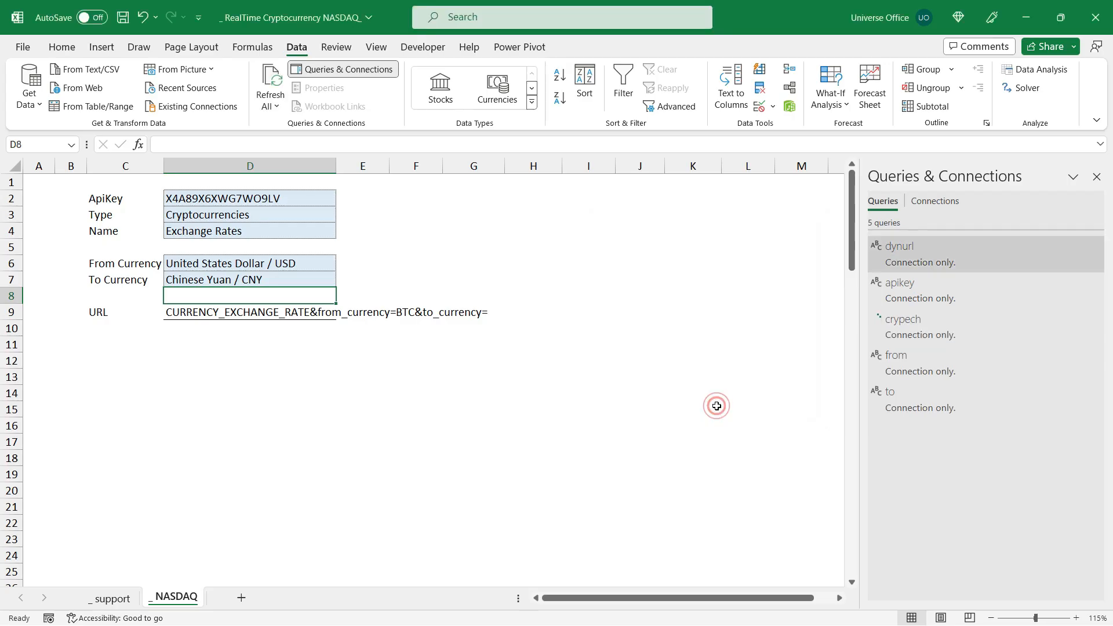
right_click(895, 323)
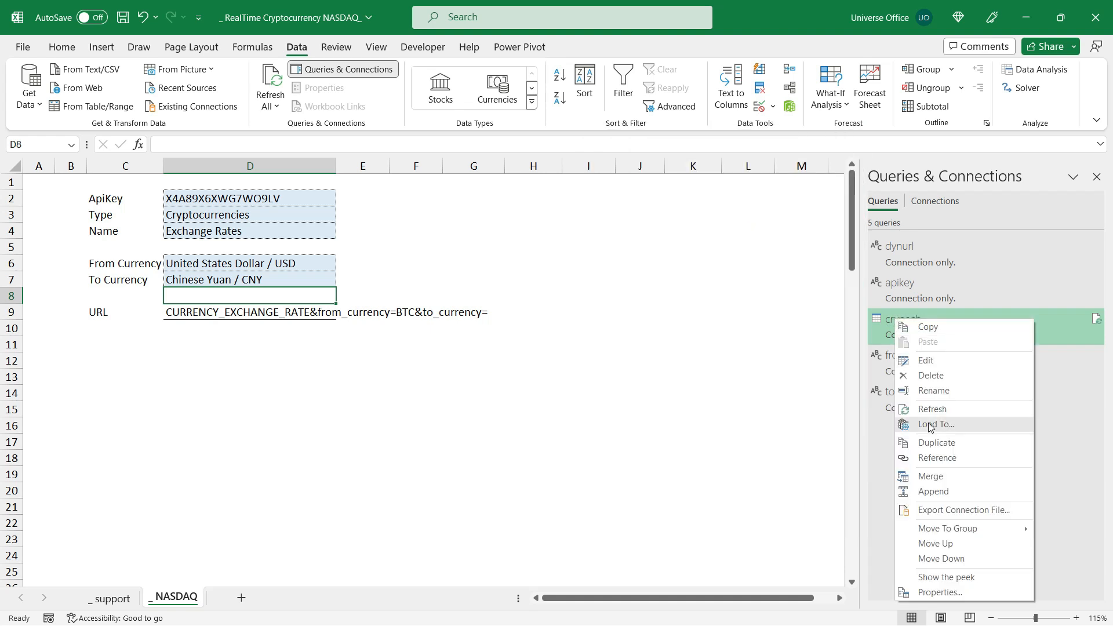
left_click(910, 425)
left_click(663, 263)
left_click_drag(700, 228, 229, 345)
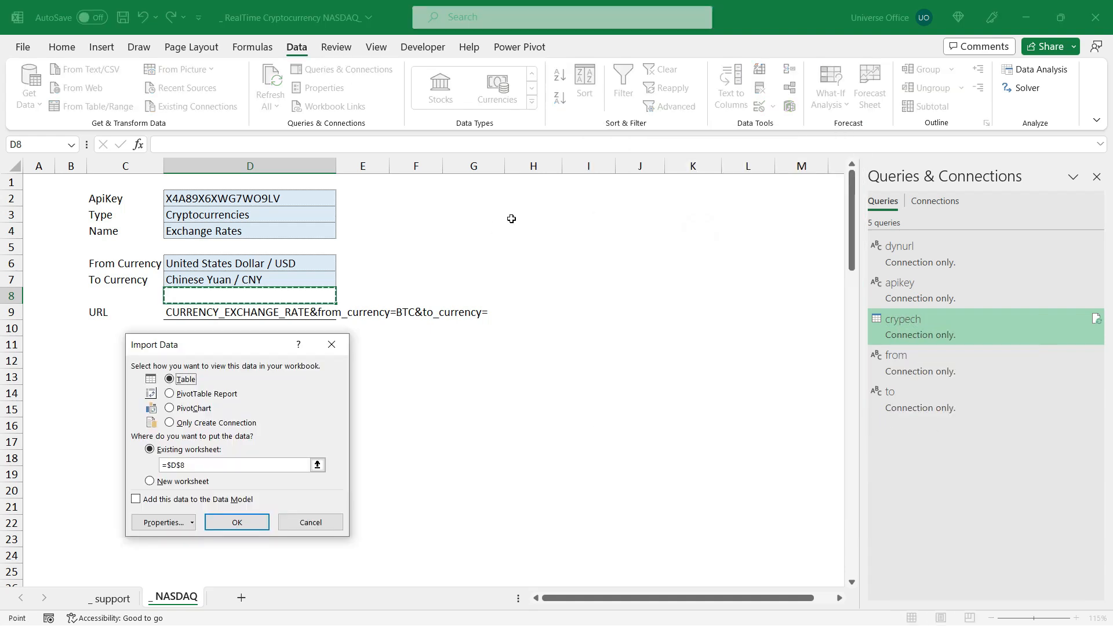
left_click(565, 201)
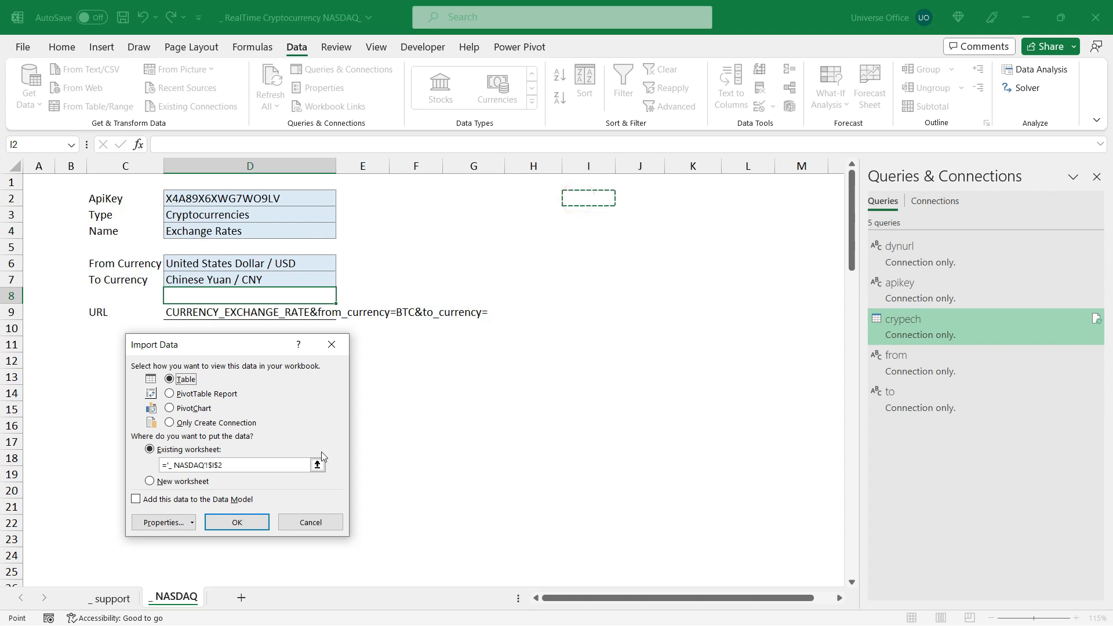
left_click(237, 523)
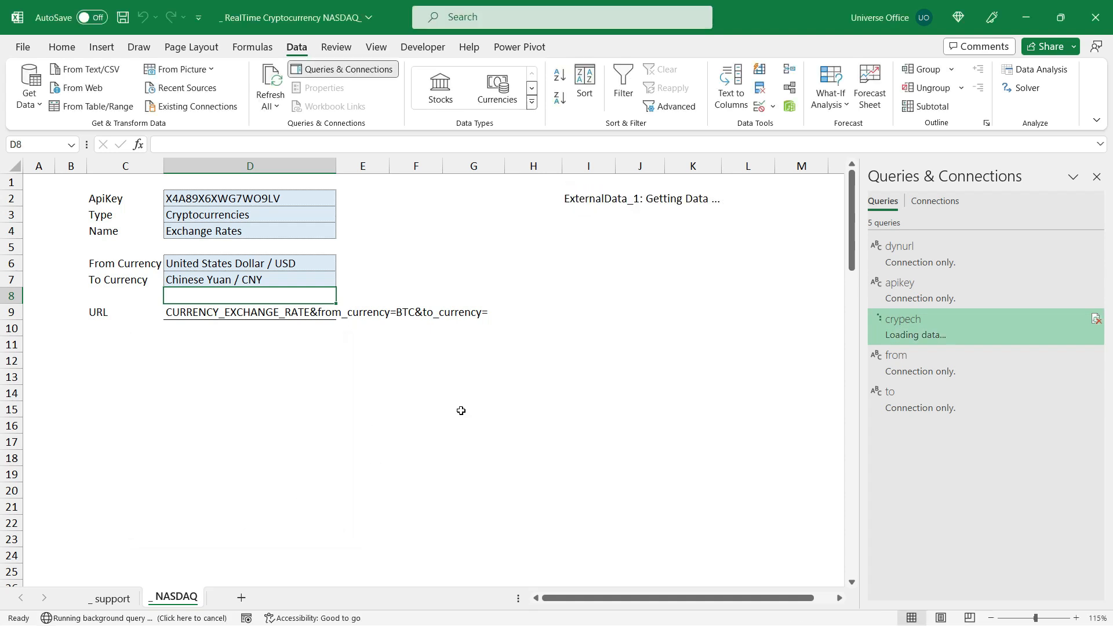
Step: Set the loaded crypech table's style to None
left_click(618, 199)
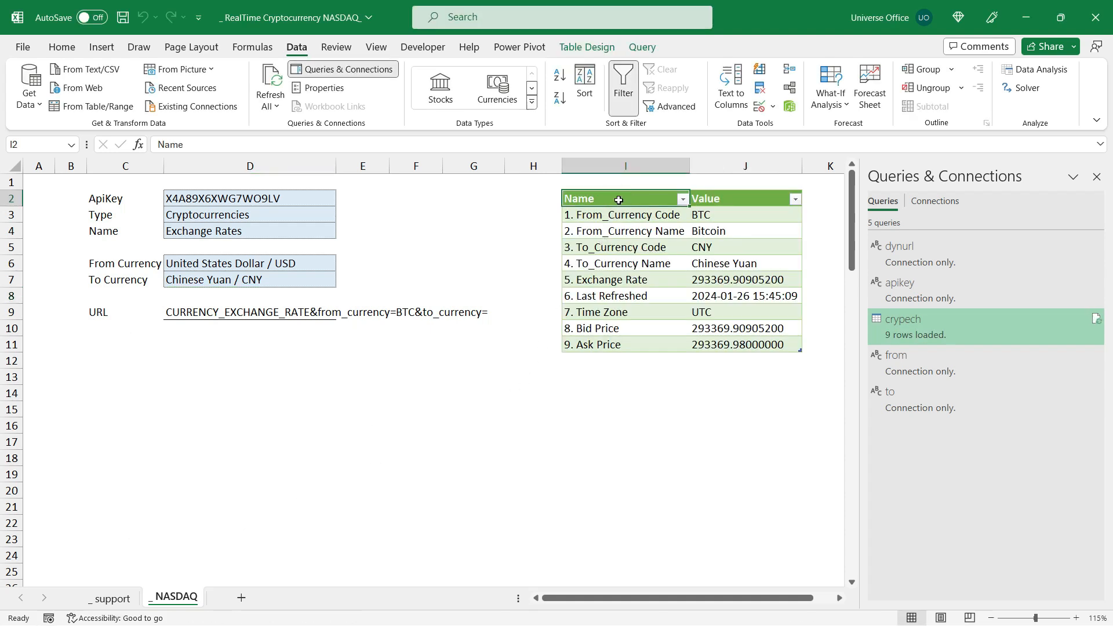
left_click(587, 46)
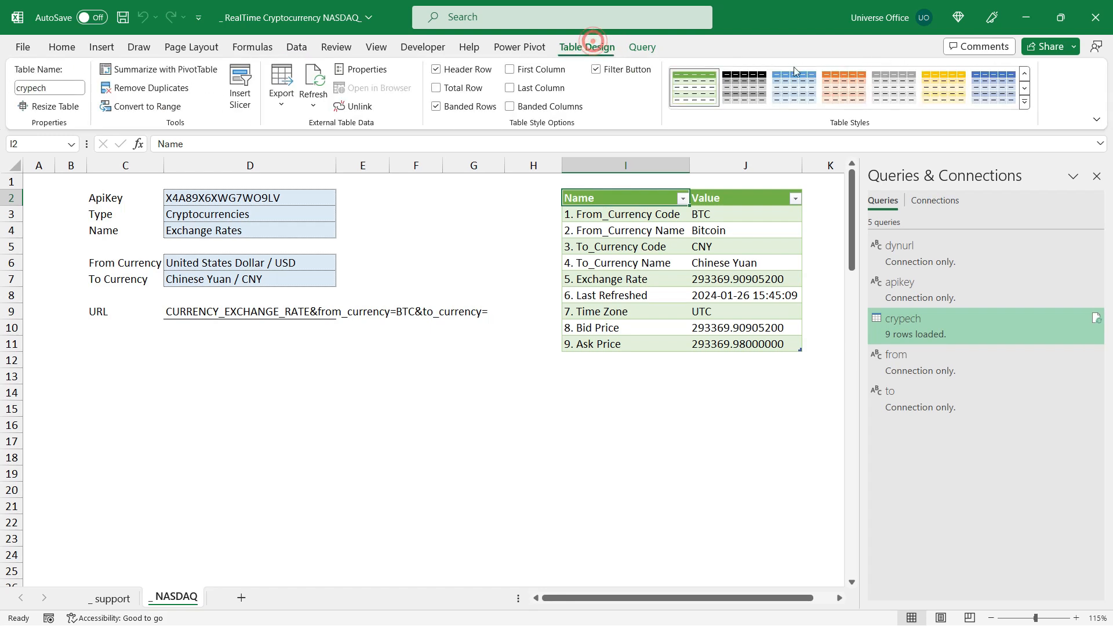
left_click(1087, 108)
left_click(703, 105)
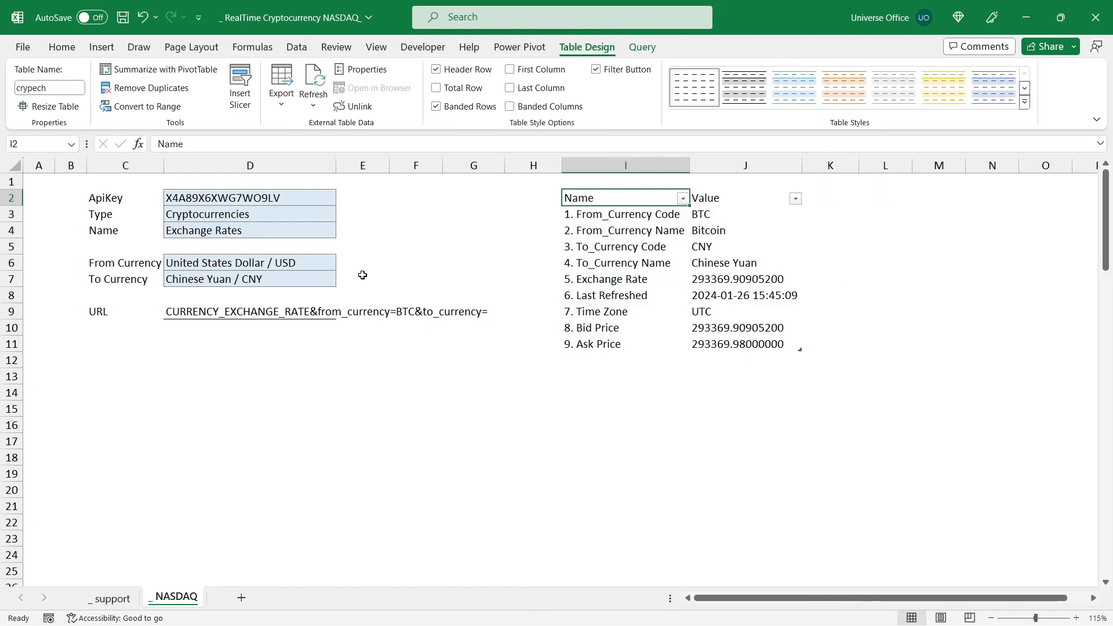
Step: Set the To Currency in D7 to United States Dollar / USD
left_click(294, 282)
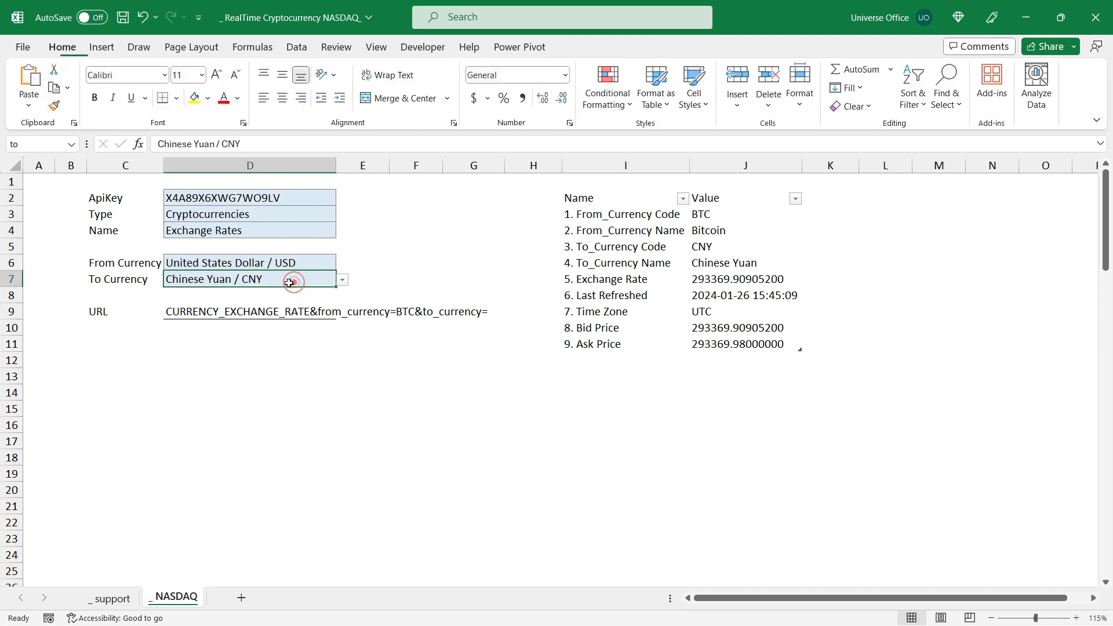
left_click(343, 281)
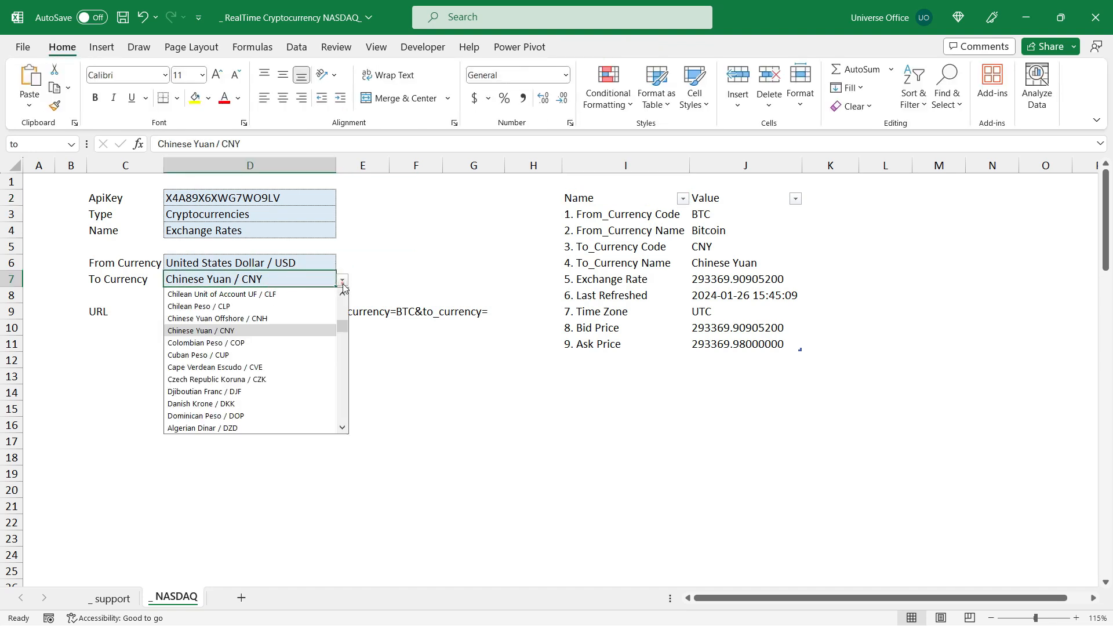
scroll(280, 336, "up", 3)
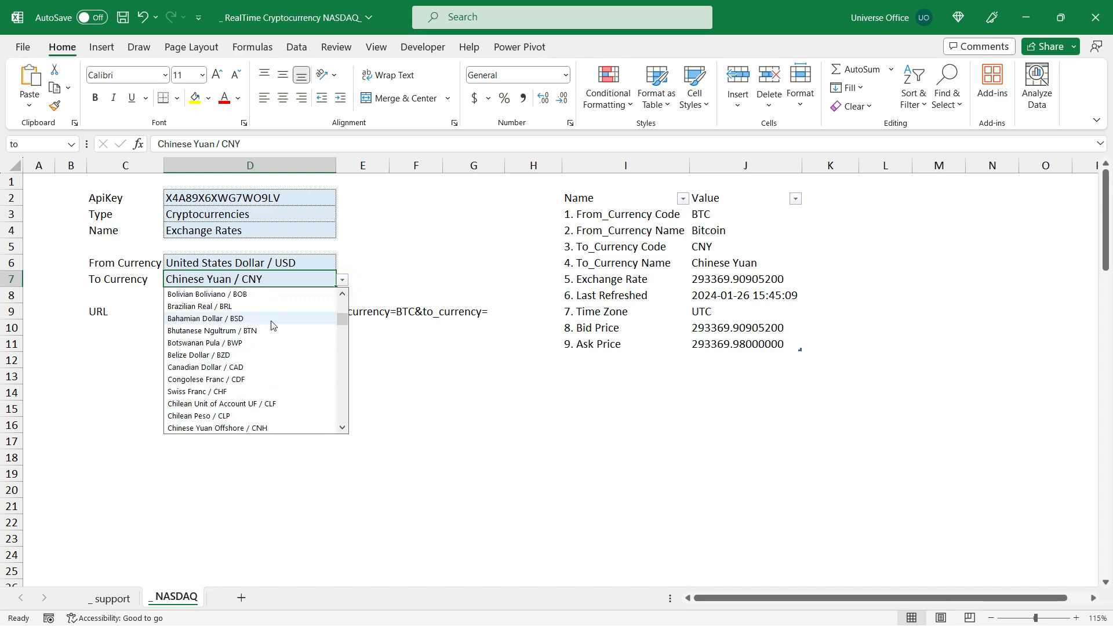
type("uni")
left_click(251, 305)
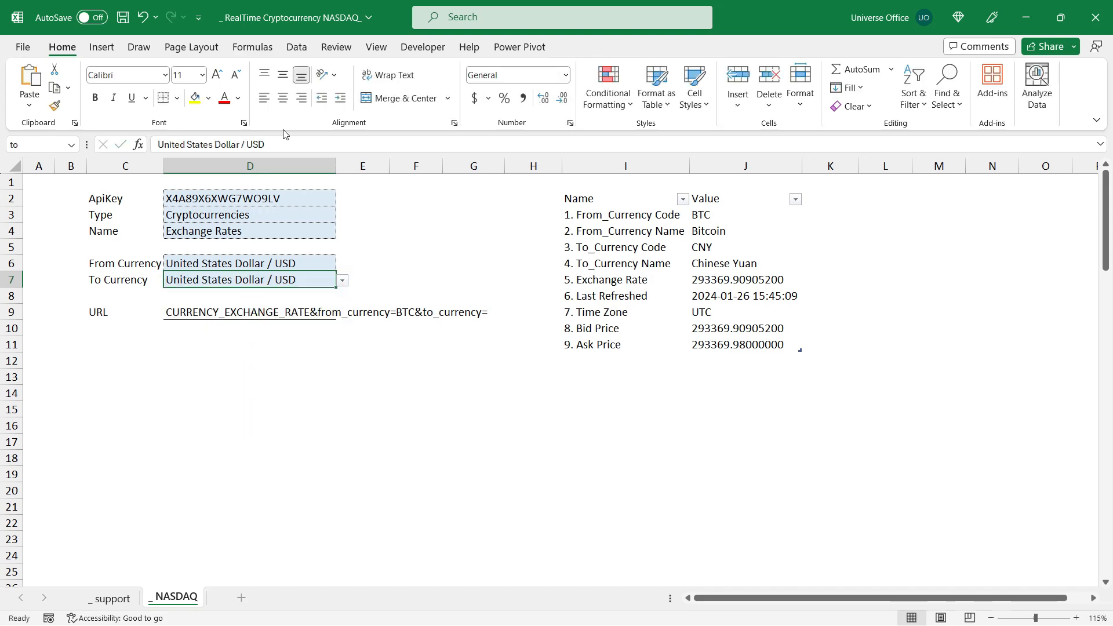
Step: Refresh all queries so the table shows Bitcoin's USD rate of 41345.27
left_click(297, 46)
left_click(270, 106)
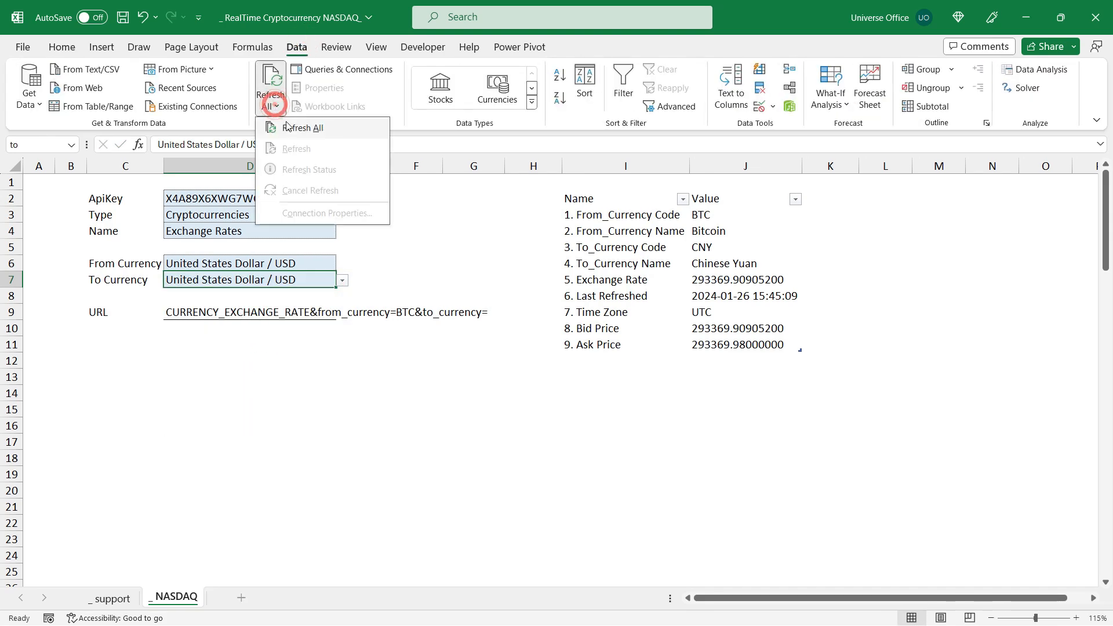
left_click(289, 129)
left_click_drag(643, 199, 717, 340)
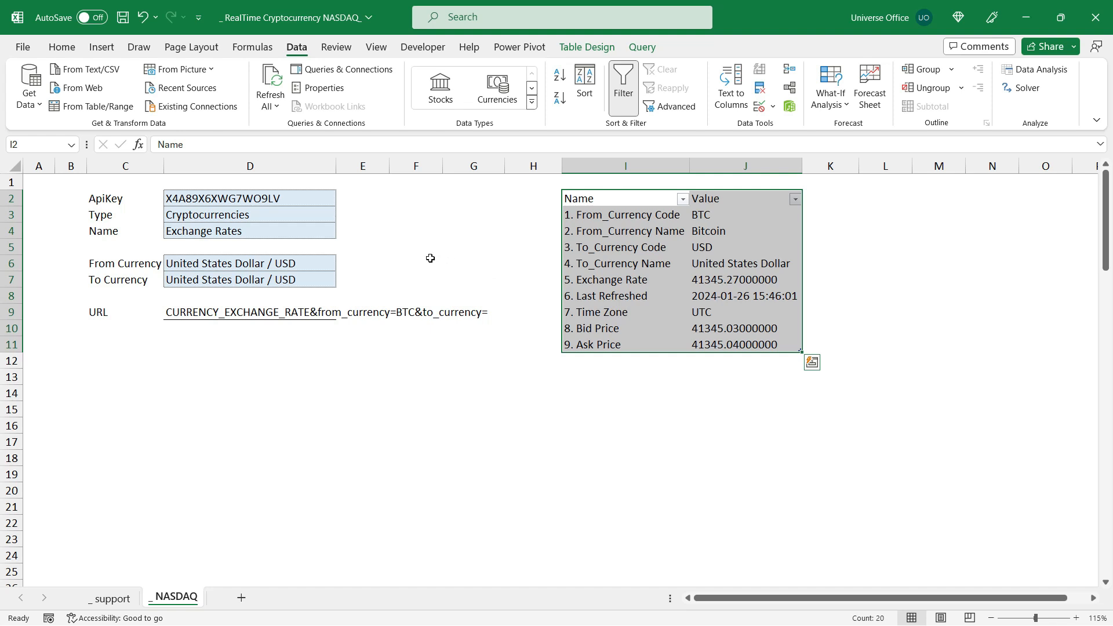
left_click(317, 215)
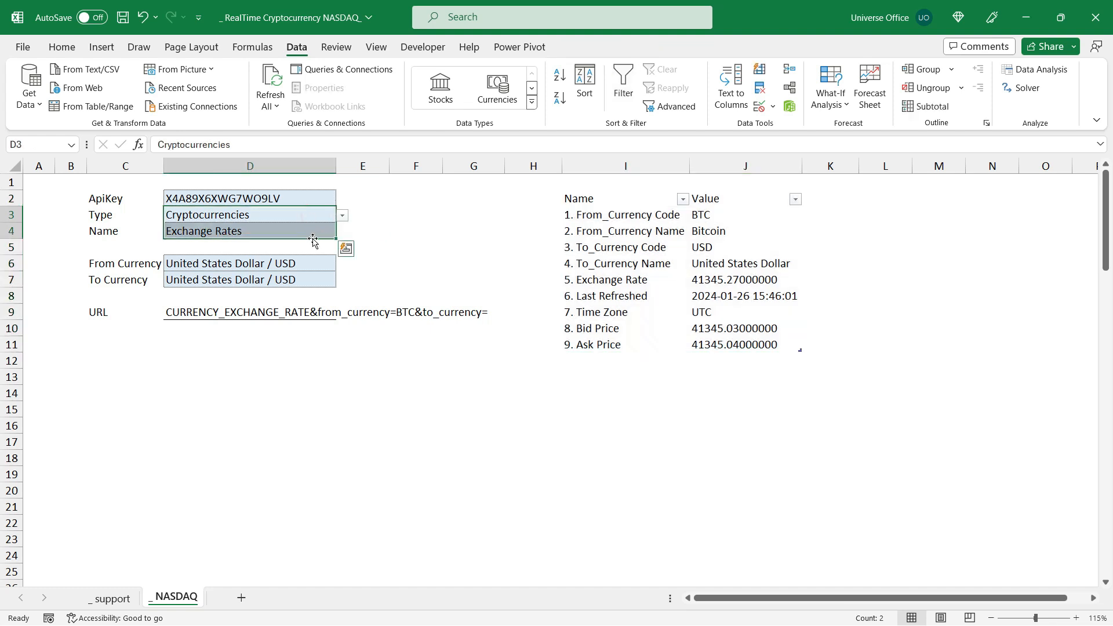
Step: Choose Weekly as the Name in D4 and dismiss the resulting query error
left_click(320, 233)
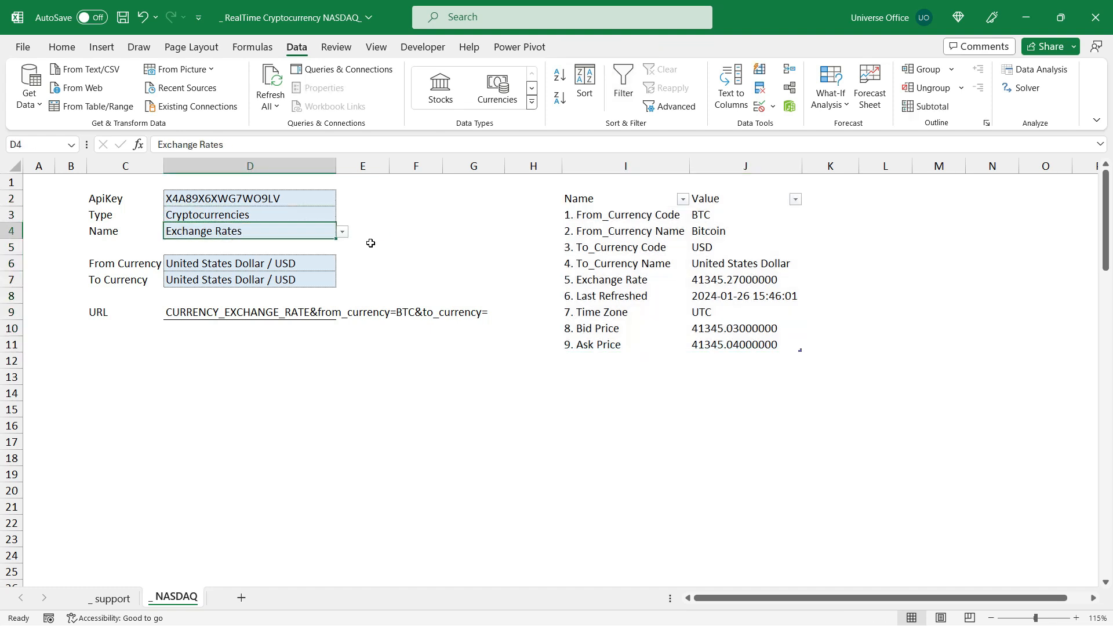
left_click(342, 232)
left_click(299, 271)
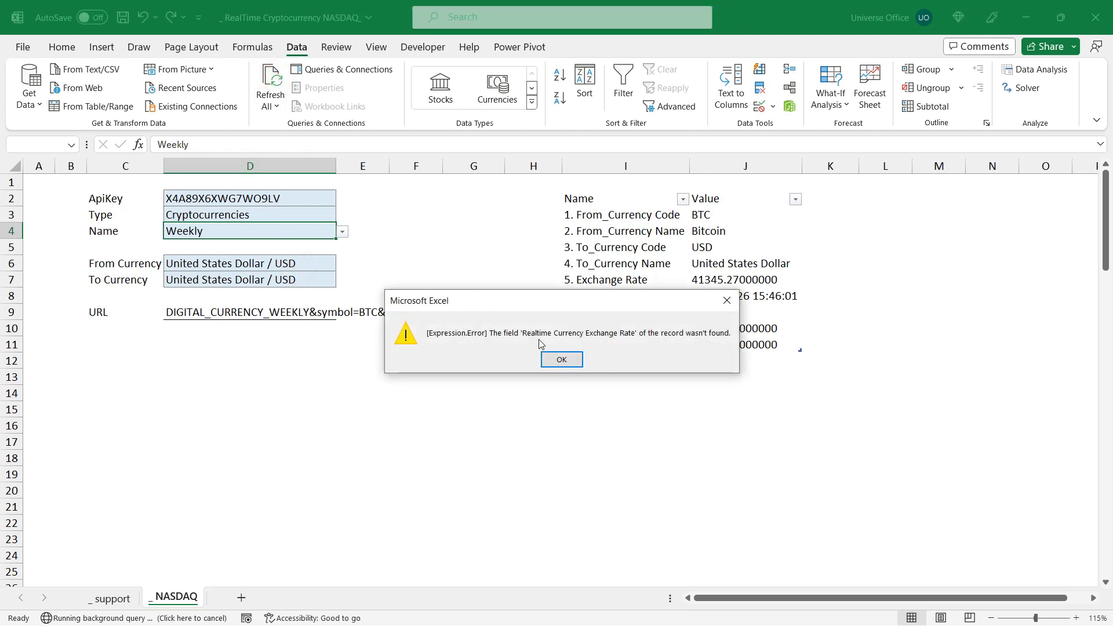
left_click(561, 359)
Step: Delete the loaded table in I2:J11 and show the Queries & Connections pane
left_click_drag(580, 198, 736, 348)
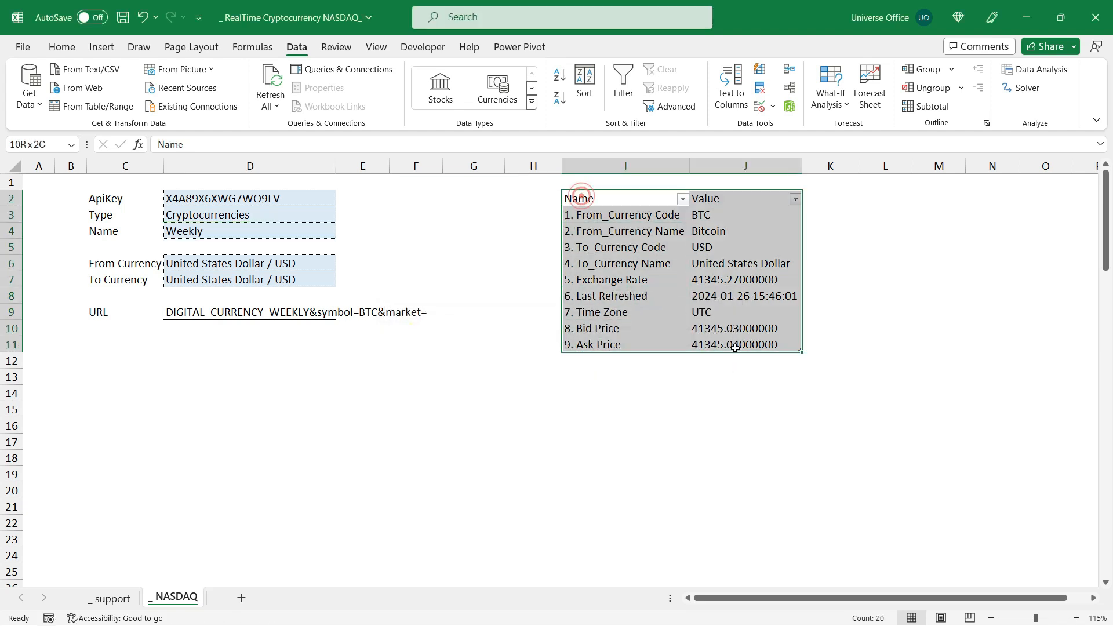
key("Delete")
left_click(535, 362)
left_click(343, 69)
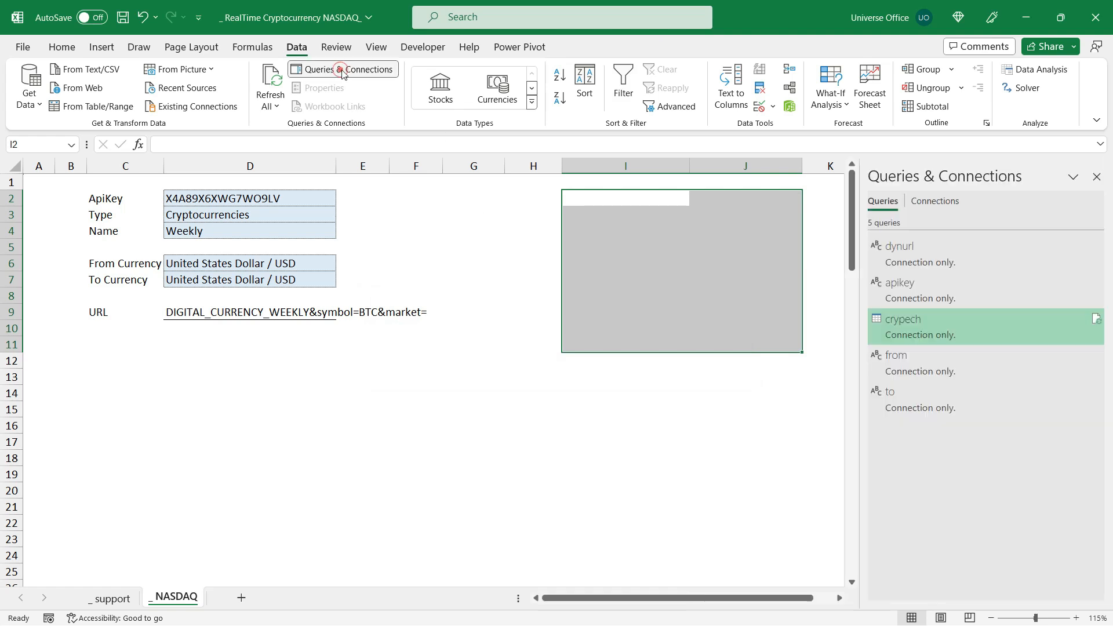
Step: Set the Name in D4 back to Exchange Rates
left_click(331, 232)
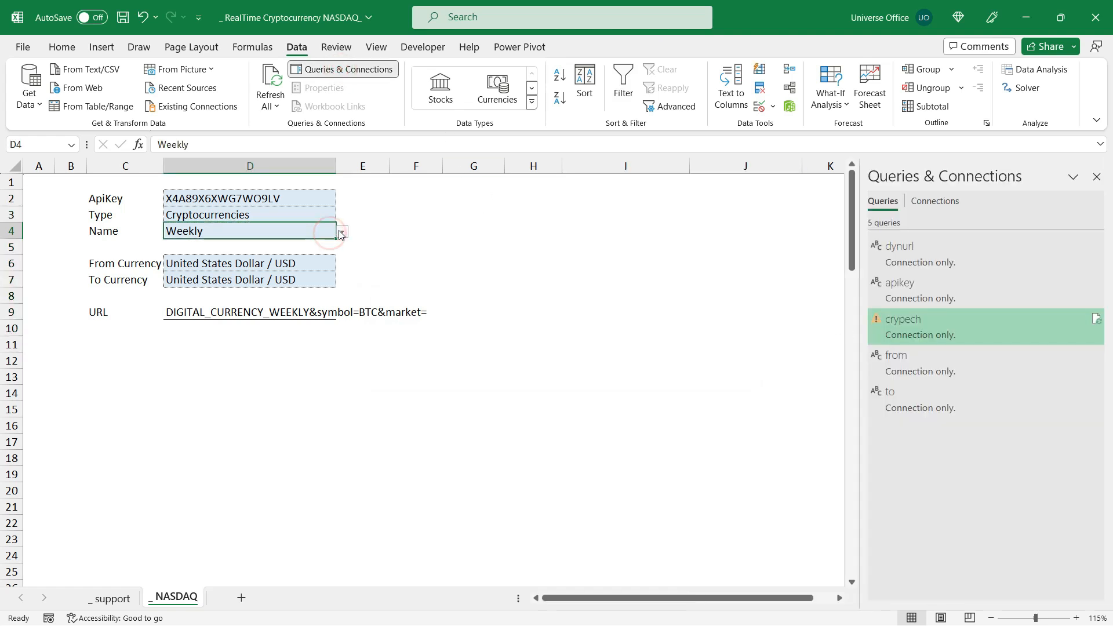
left_click(342, 231)
left_click(308, 246)
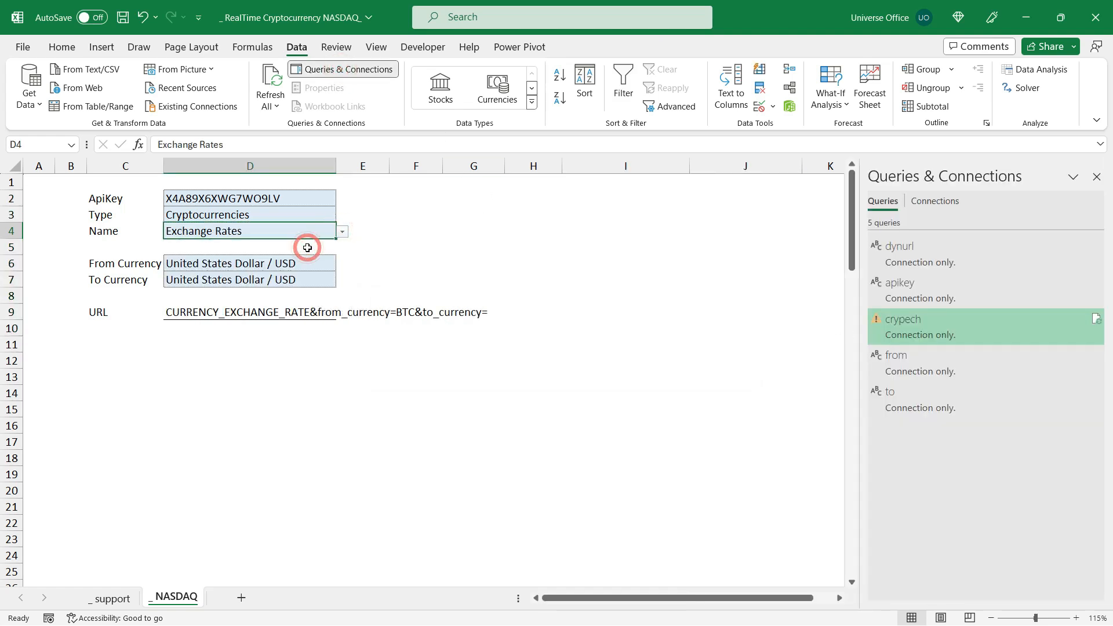
Step: Copy the crypech query's M code from the Advanced Editor into Notepad++ tab new 16
right_click(934, 323)
left_click(966, 364)
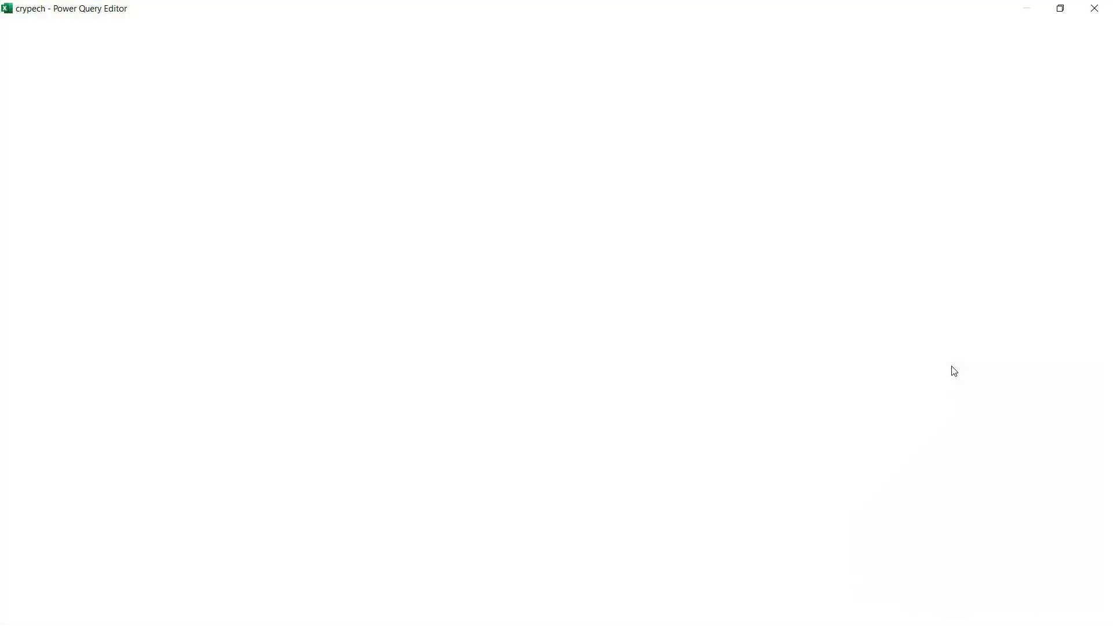
left_click(62, 57)
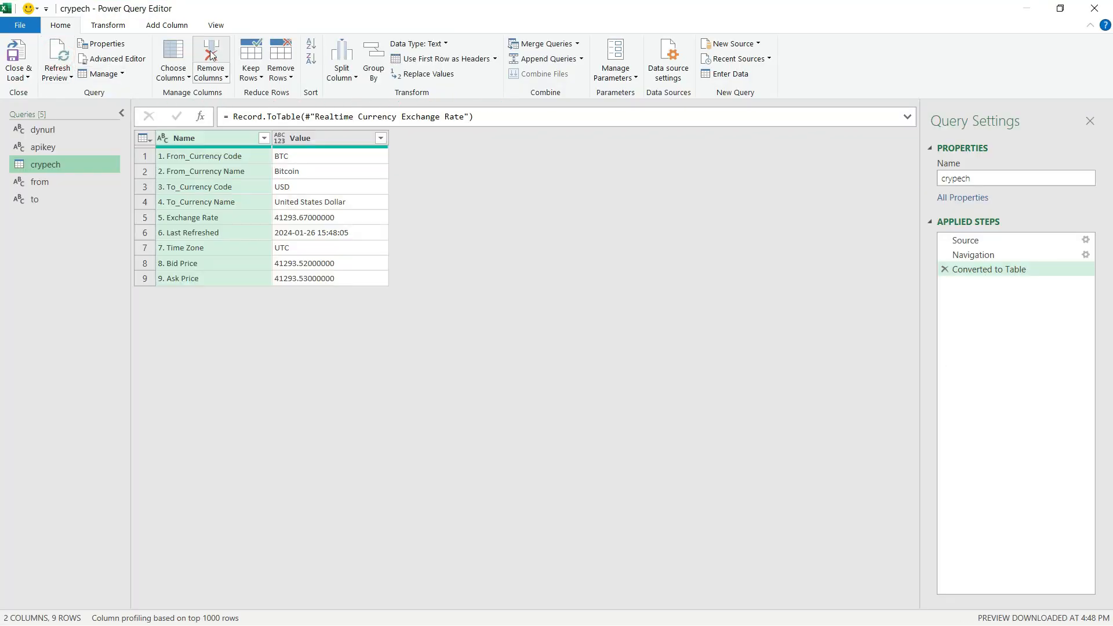
left_click(217, 26)
left_click(389, 63)
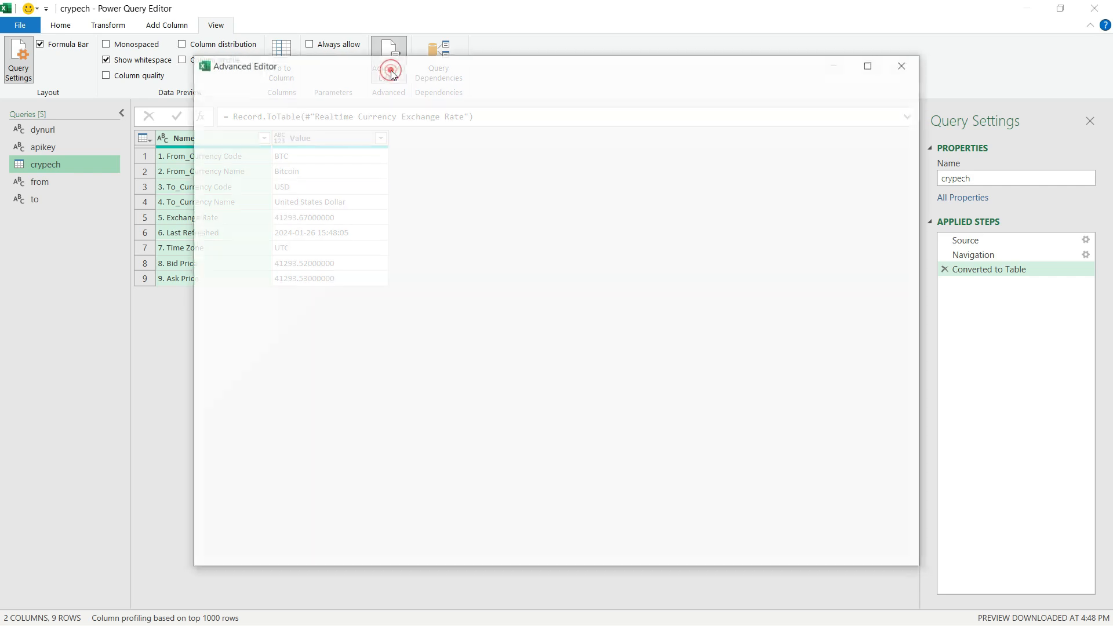
left_click_drag(362, 200, 272, 192)
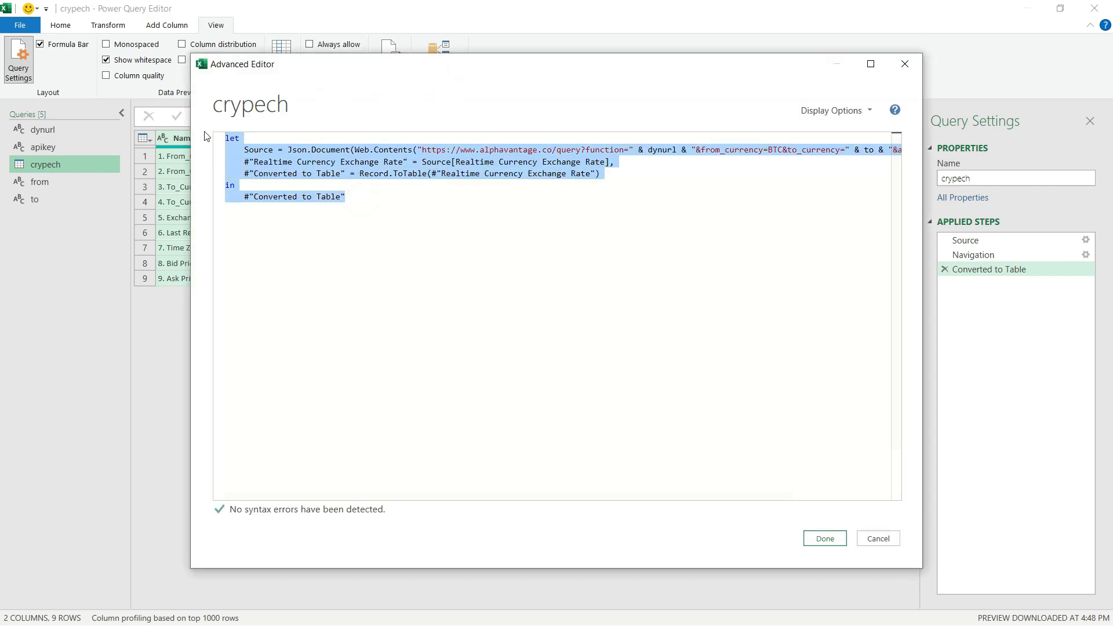
left_click(827, 538)
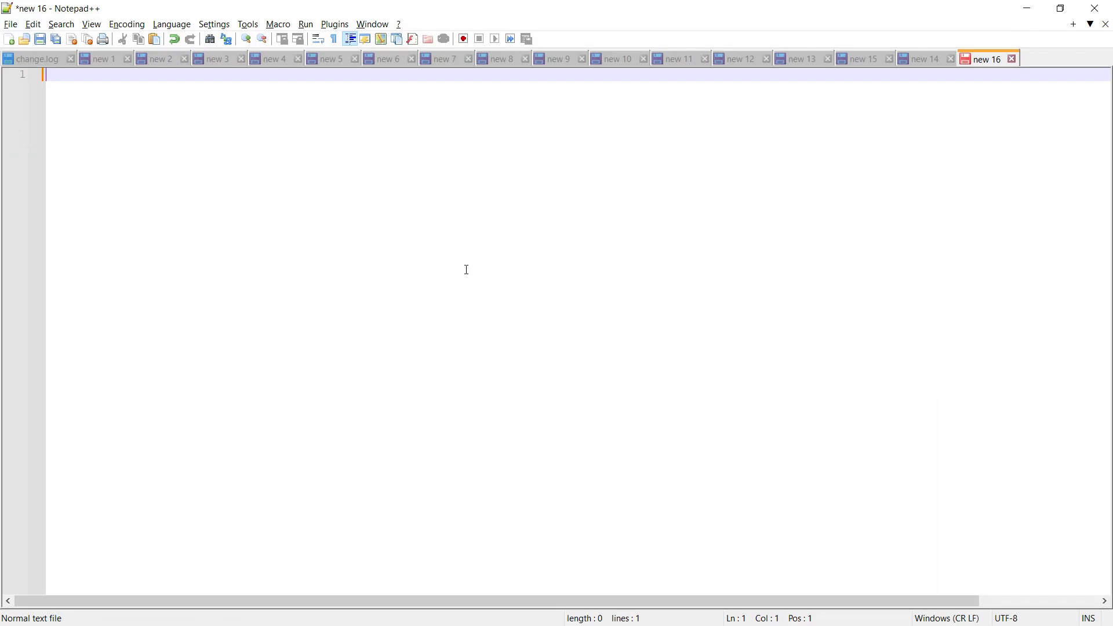
key("ctrl+v")
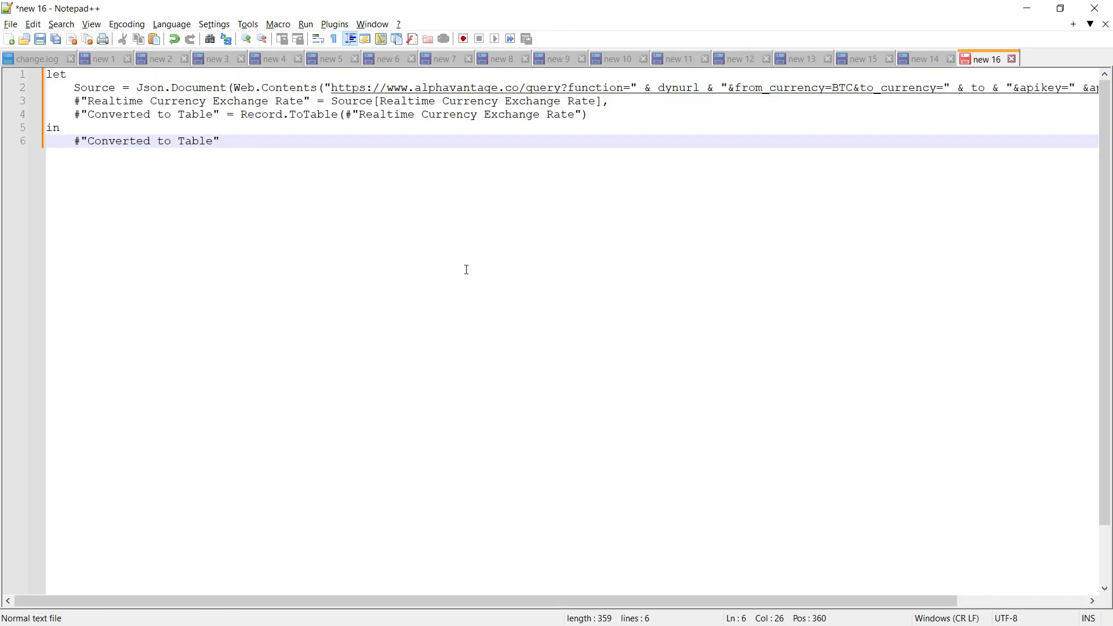
key("alt+Tab")
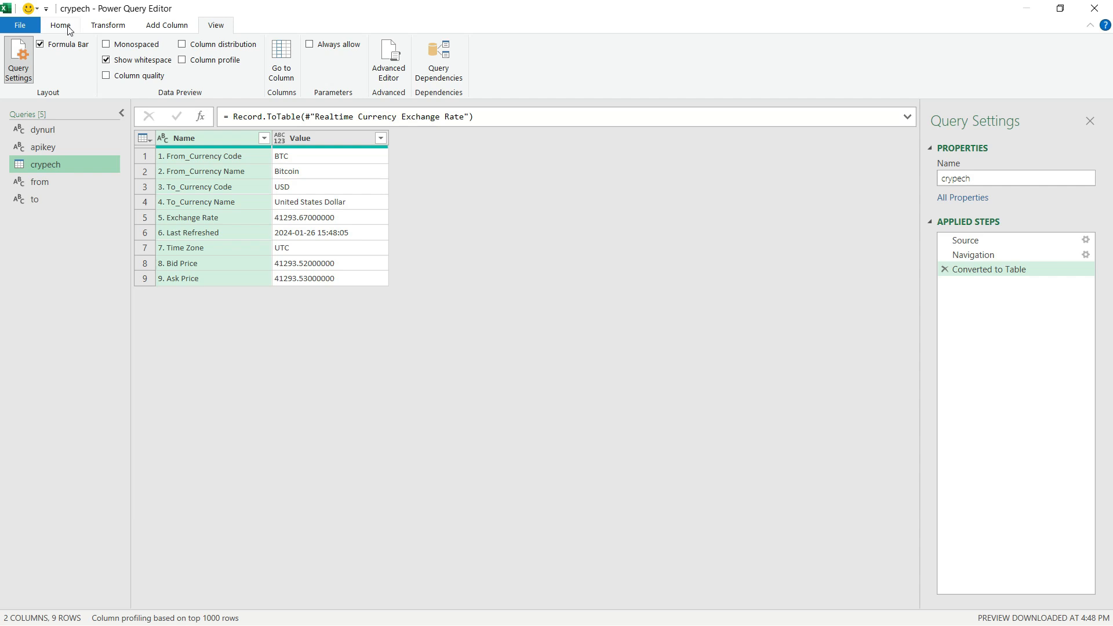
Step: Delete the crypech query and close the Power Query Editor back to the workbook
right_click(68, 165)
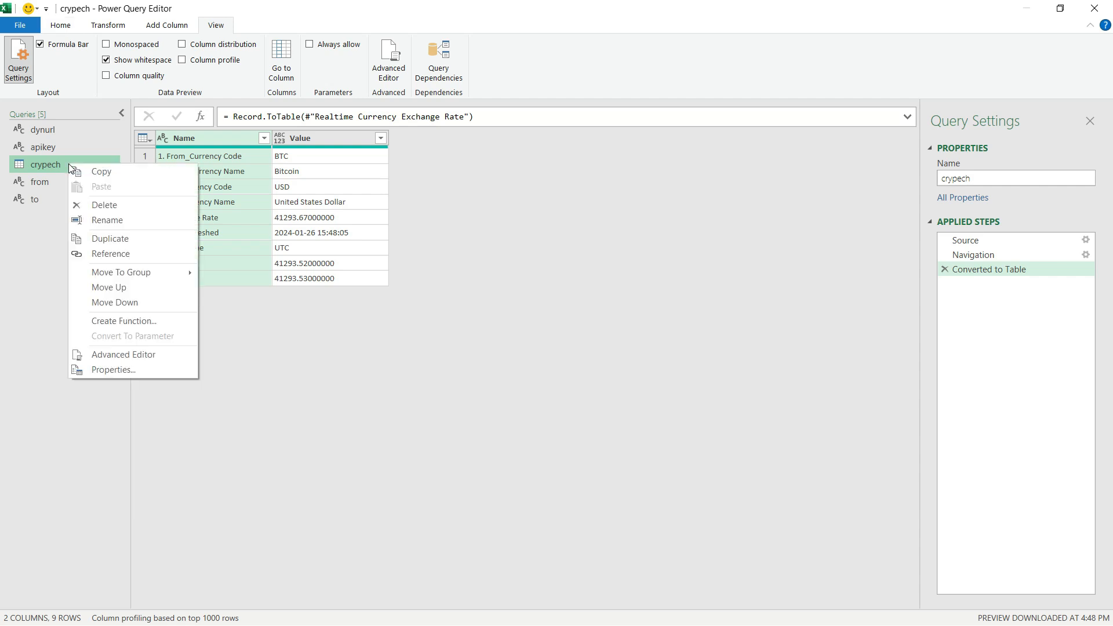
left_click(100, 205)
key("Return")
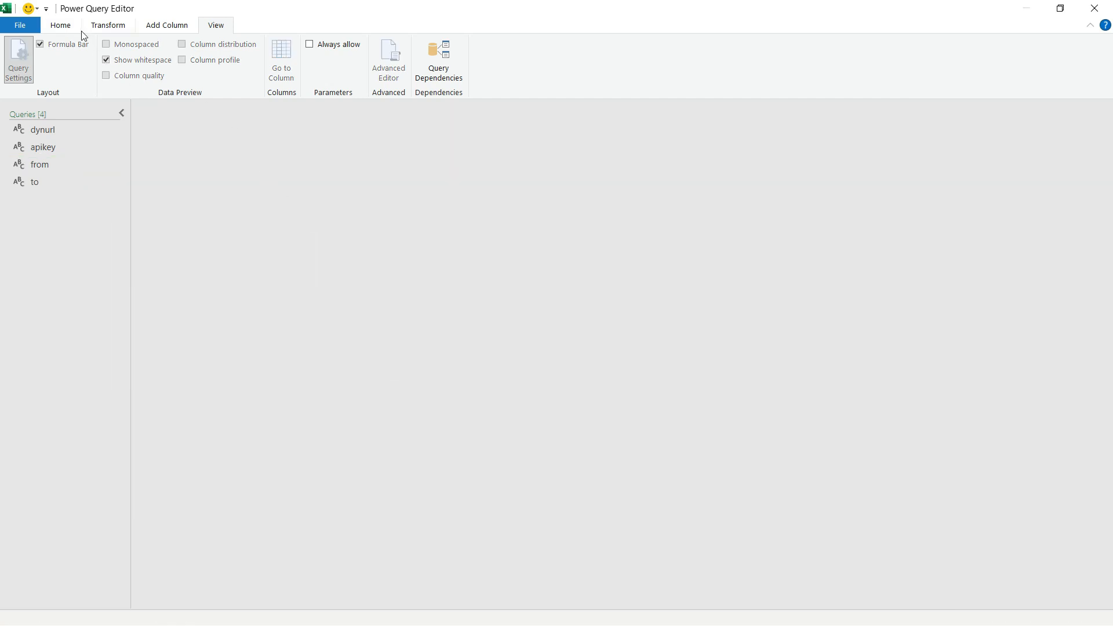
left_click(61, 25)
left_click(26, 78)
left_click(32, 94)
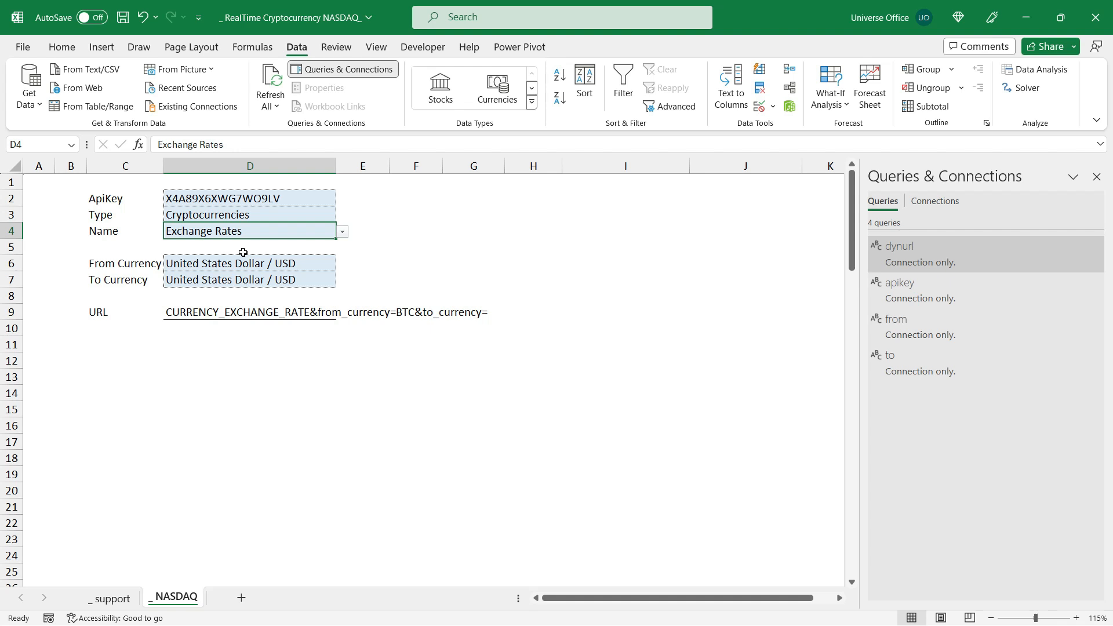
Step: Start recording a macro named crypech, then copy the saved query script in Notepad++
left_click(422, 47)
left_click(122, 70)
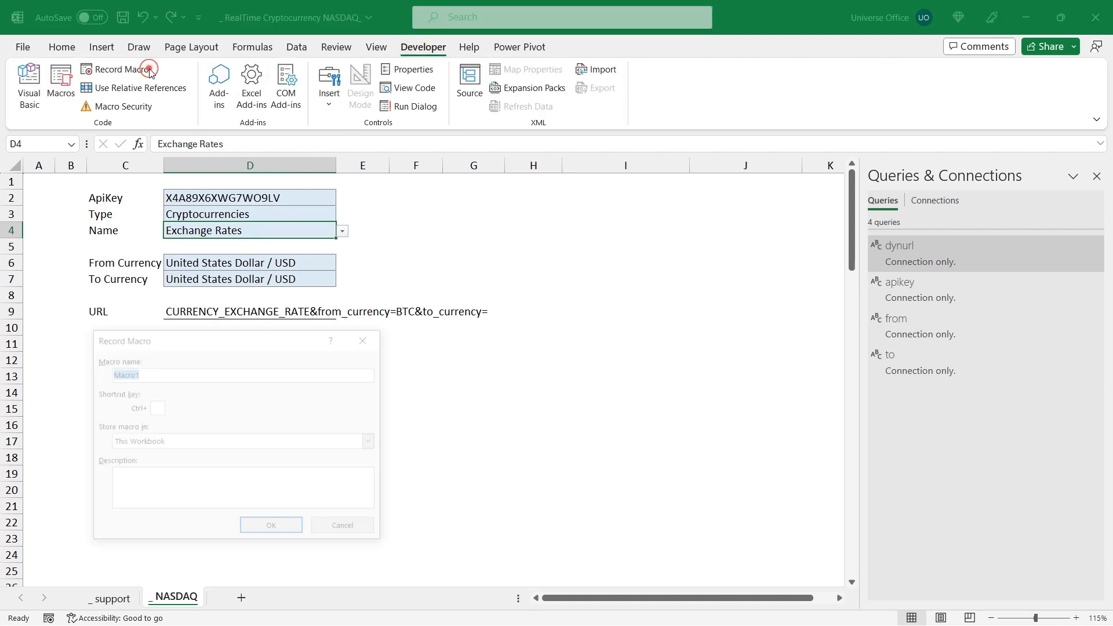
type("ech")
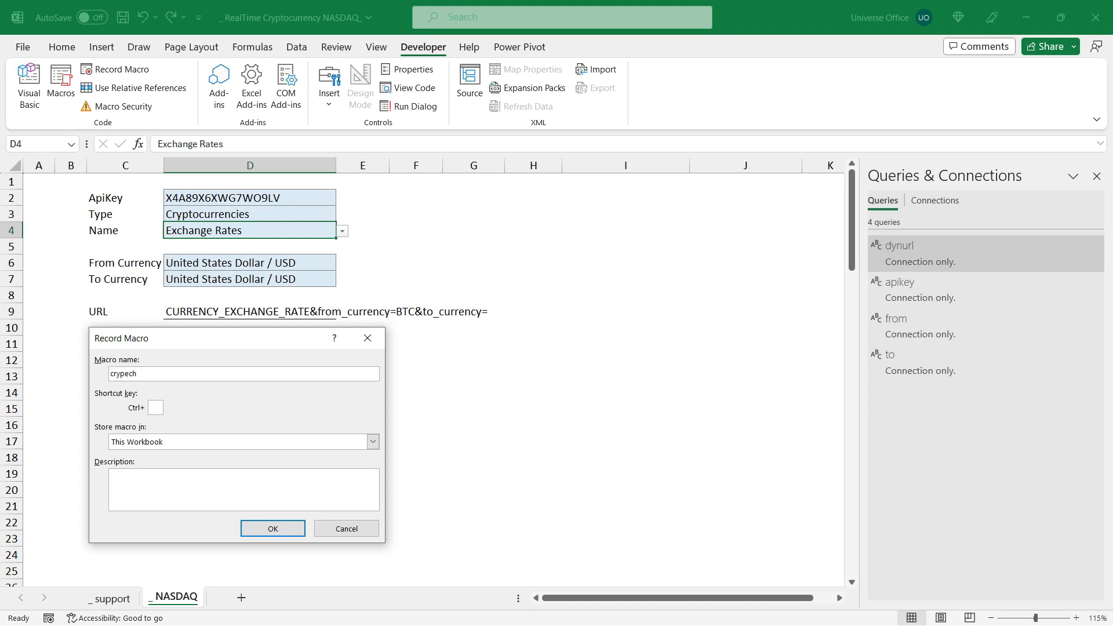
key("Return")
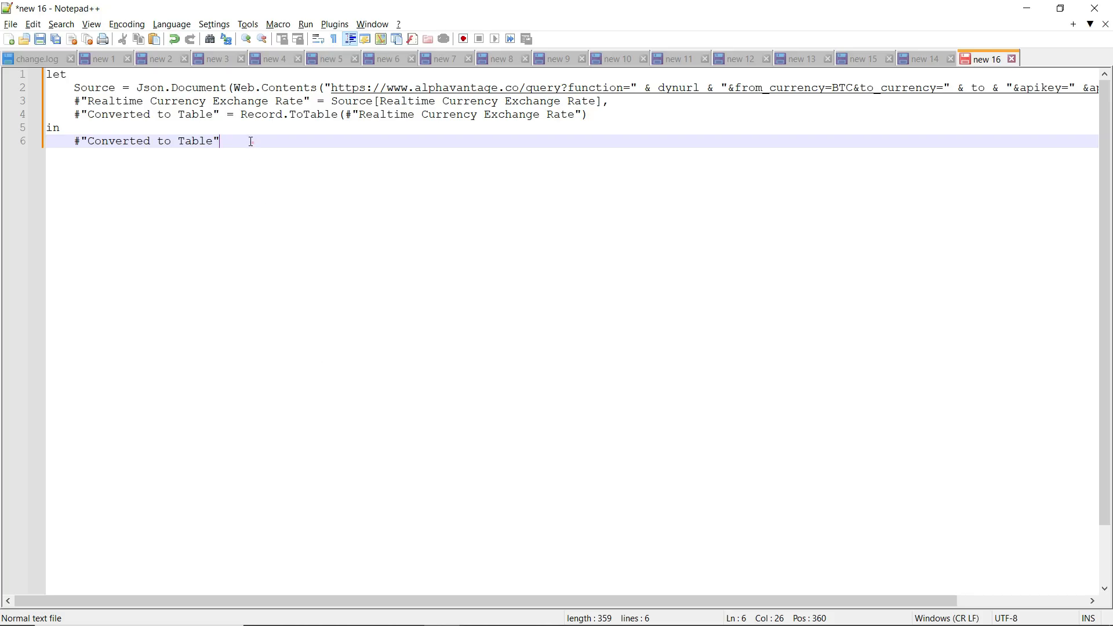
left_click_drag(252, 142, 24, 84)
key("ctrl+c")
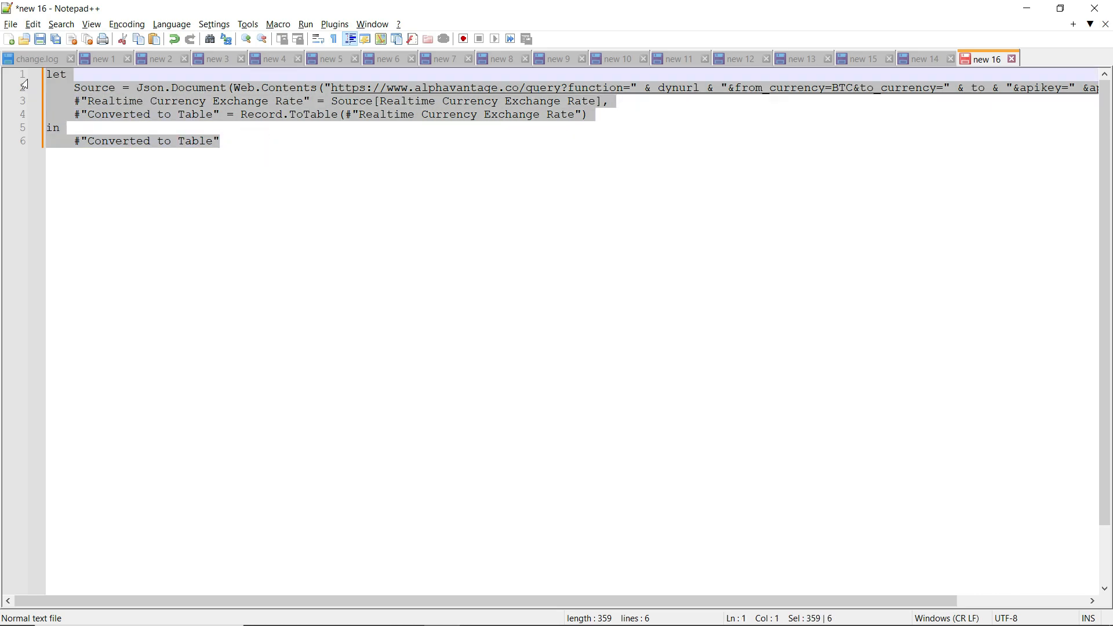
key("alt+Tab")
Step: Launch the Power Query Editor and create a new blank query
left_click(296, 46)
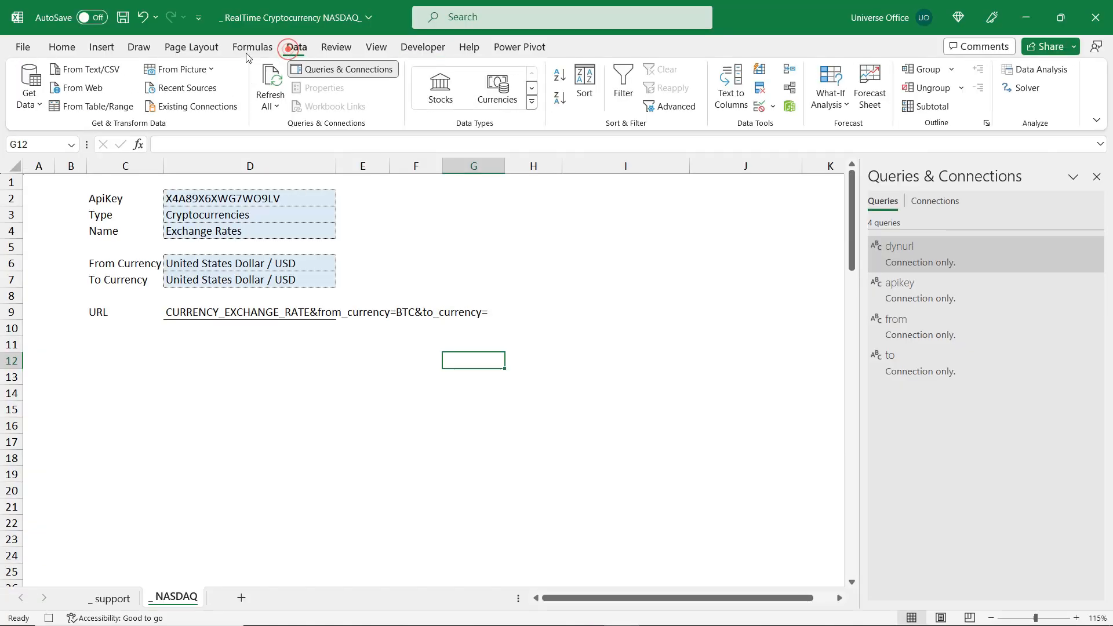
left_click(29, 96)
left_click(93, 303)
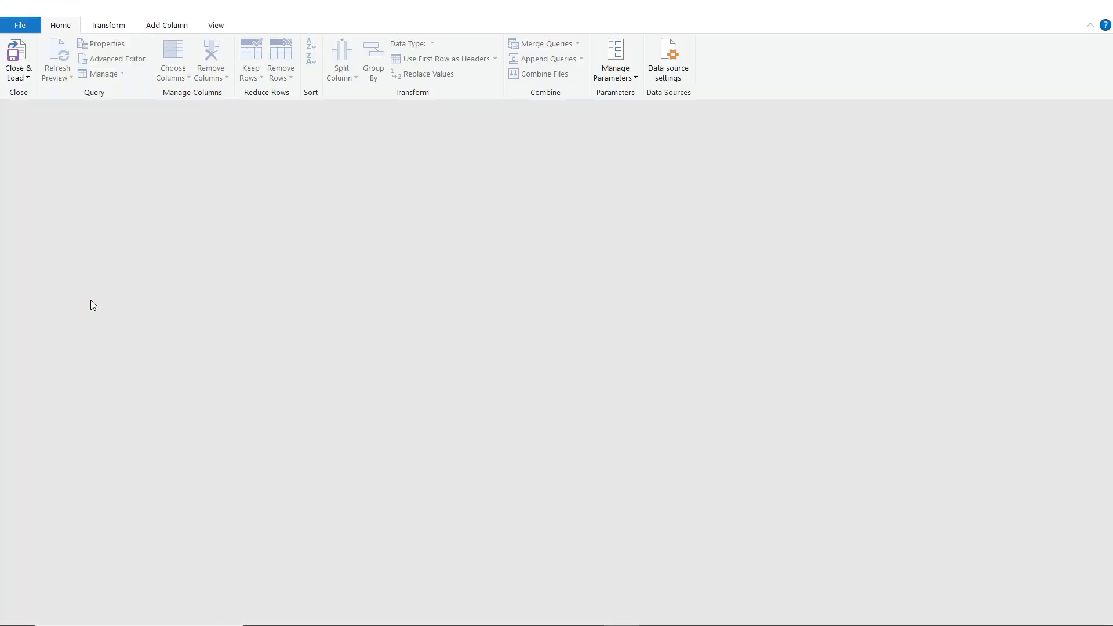
right_click(59, 235)
mouse_move(111, 270)
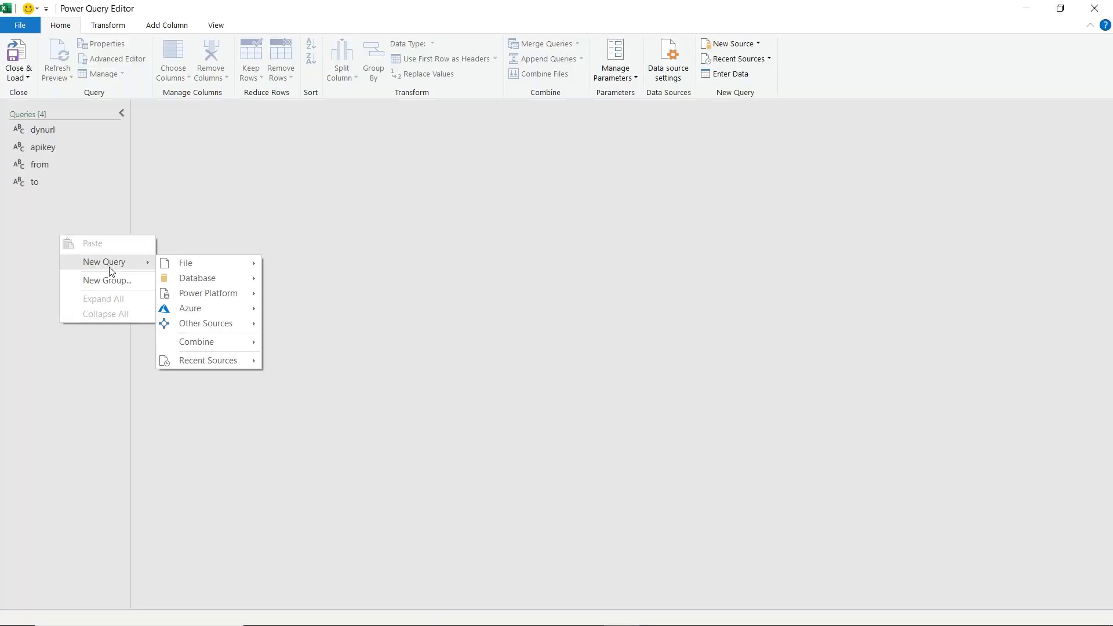
mouse_move(219, 329)
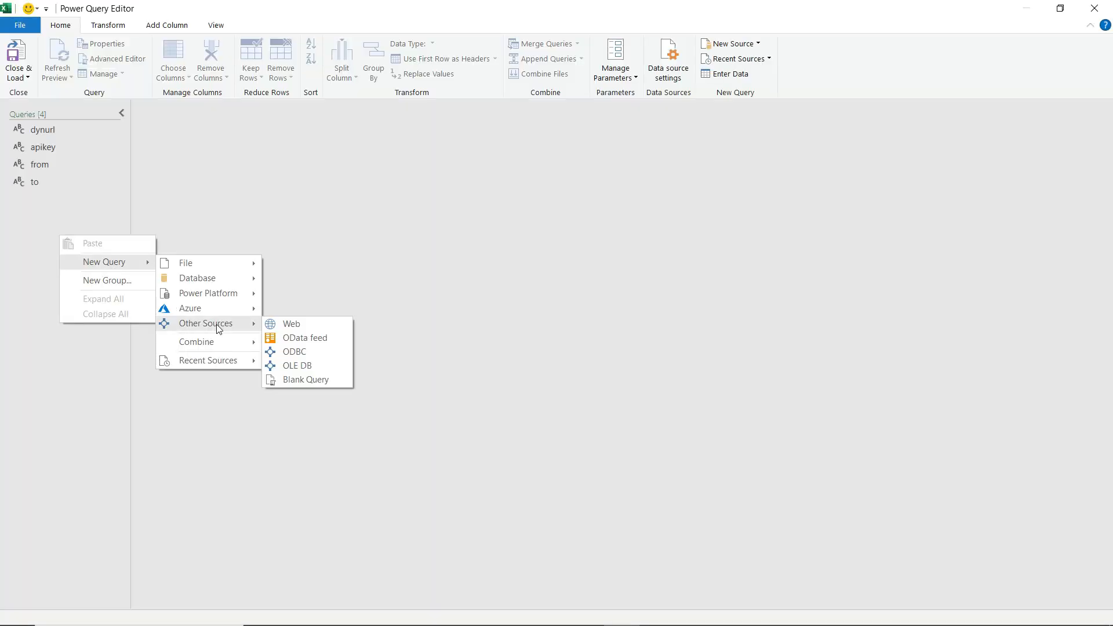
left_click(297, 379)
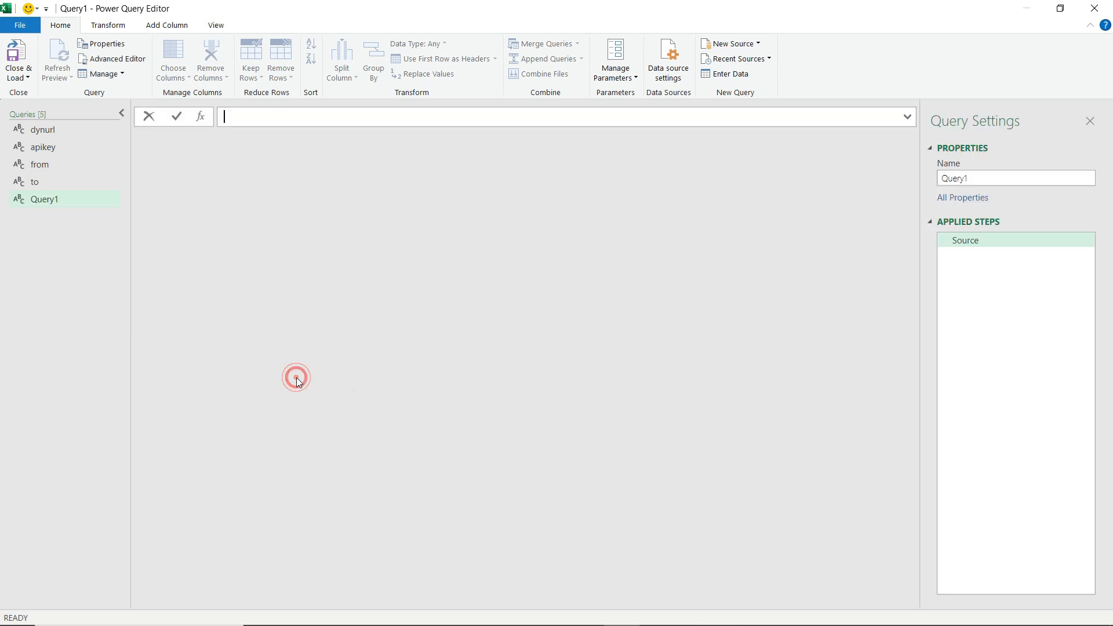
Step: Paste the copied exchange-rate code into Query1's Advanced Editor, giving a 9-row Name/Value table
left_click(225, 28)
left_click(383, 74)
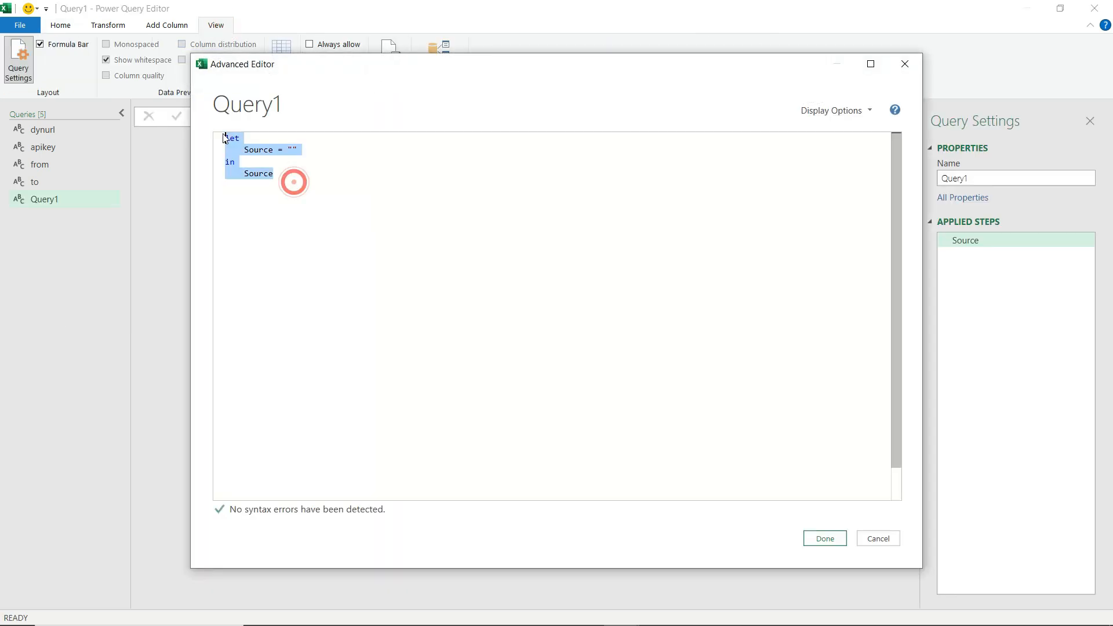
key("ctrl+v")
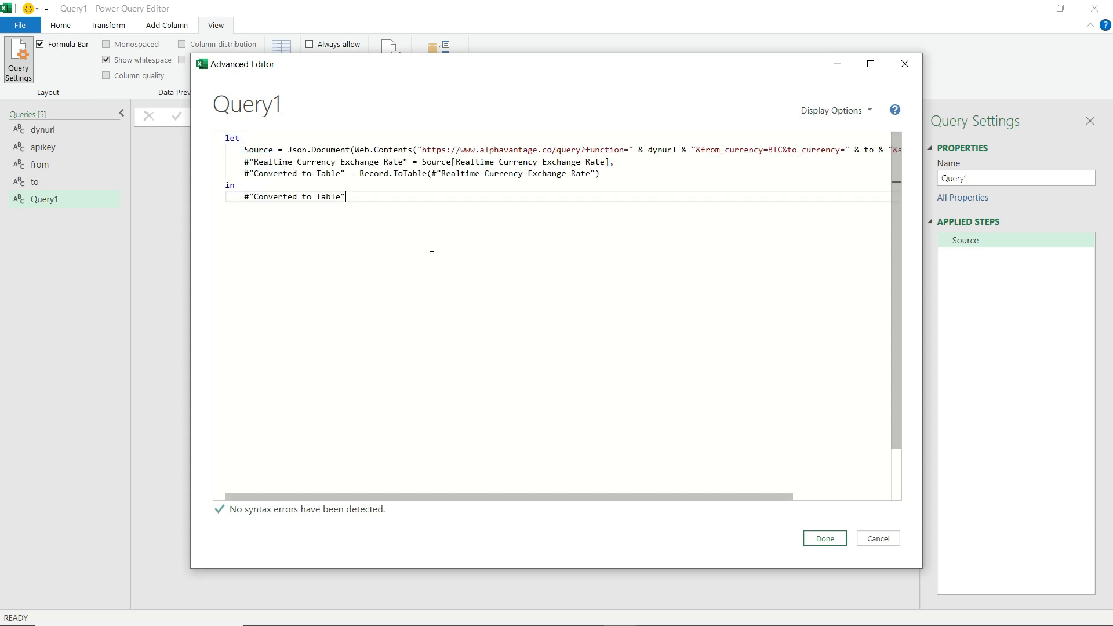
left_click(824, 539)
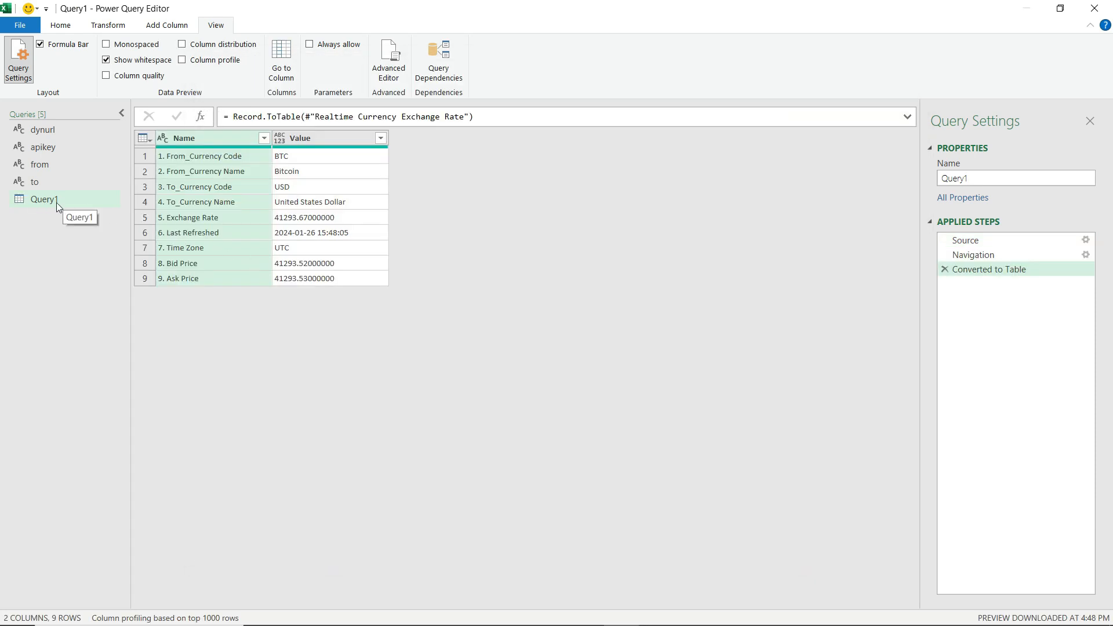
left_click(62, 26)
left_click(19, 75)
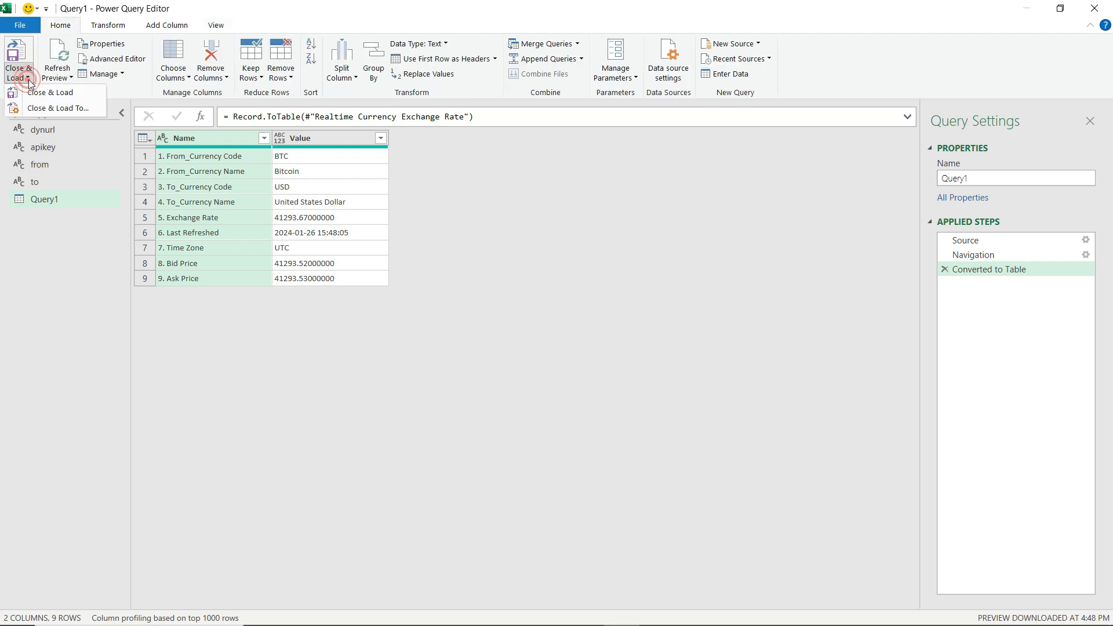
Step: Load Query1 onto the existing NASDAQ sheet at H2 and set its table style to None
left_click(48, 109)
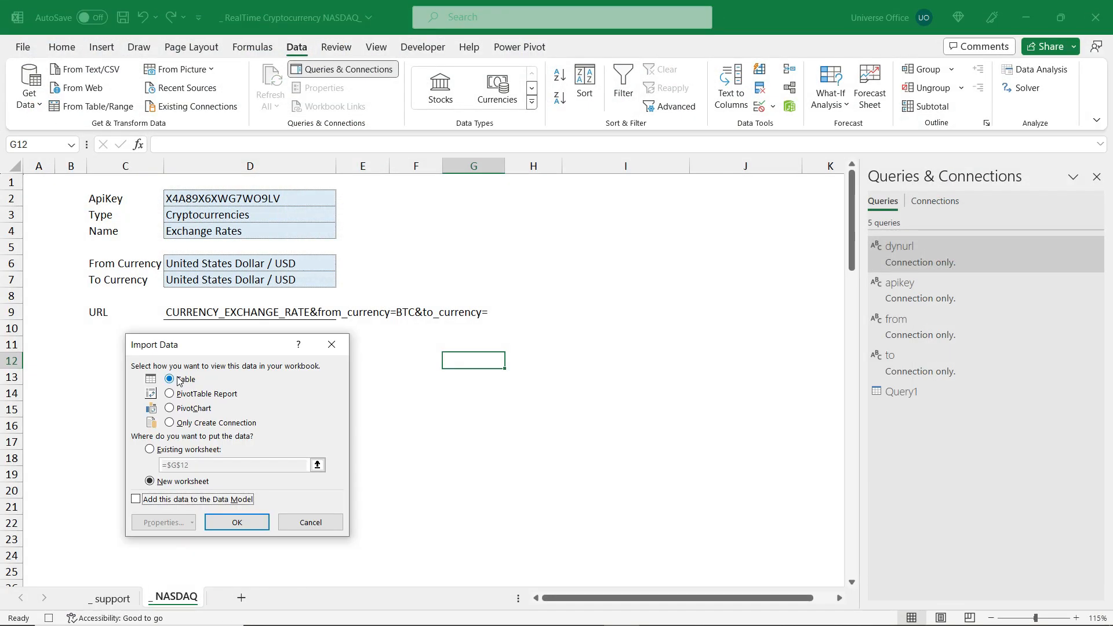
left_click(196, 450)
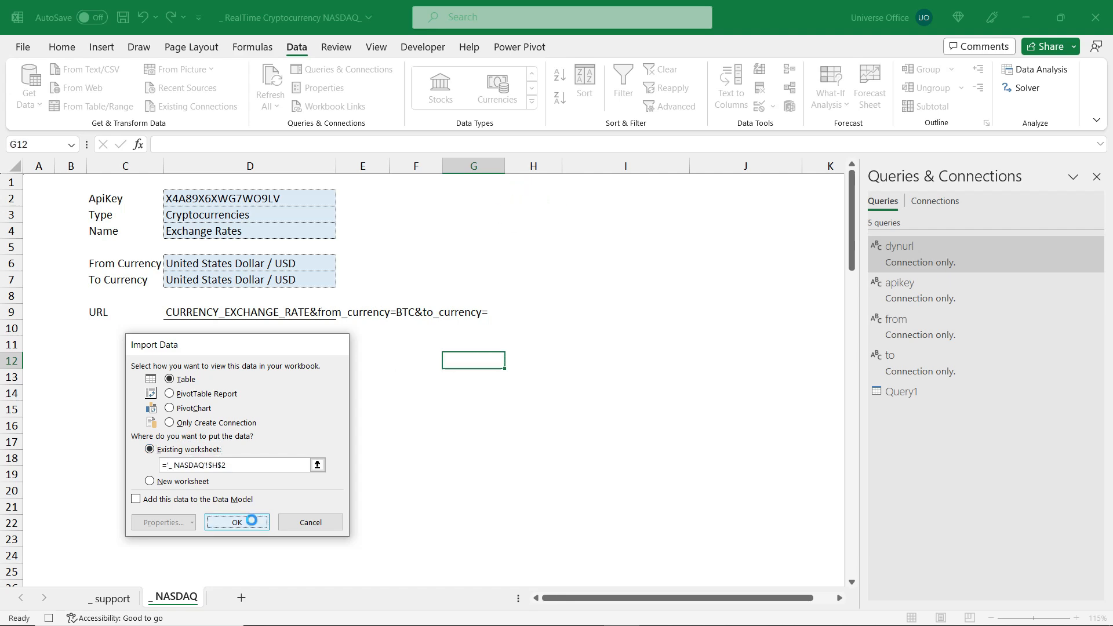
left_click(237, 522)
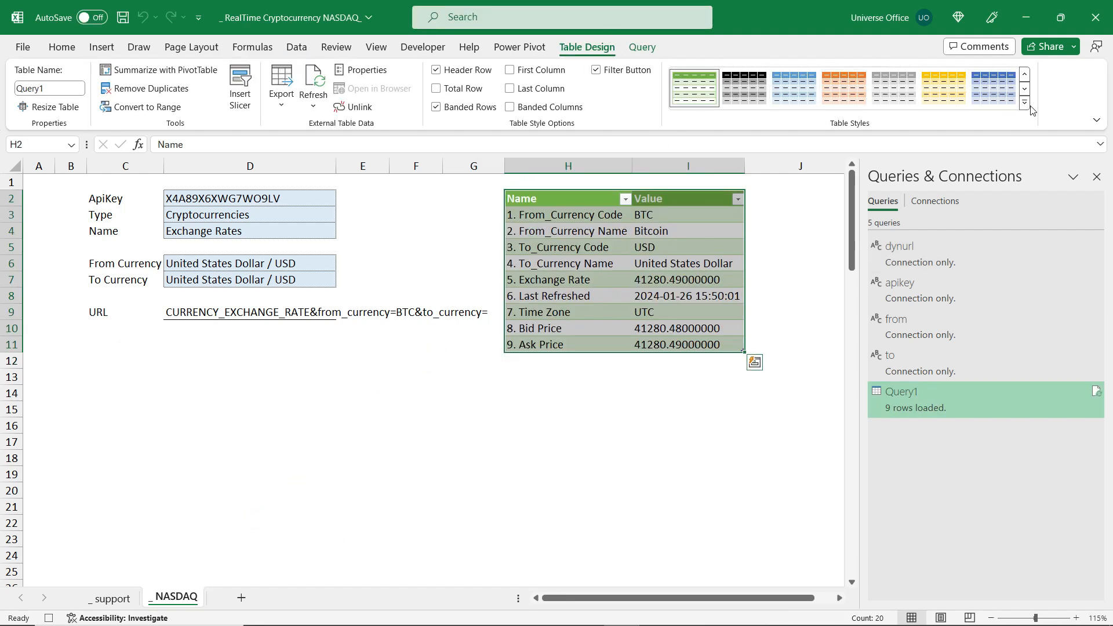
left_click(1025, 108)
left_click(705, 107)
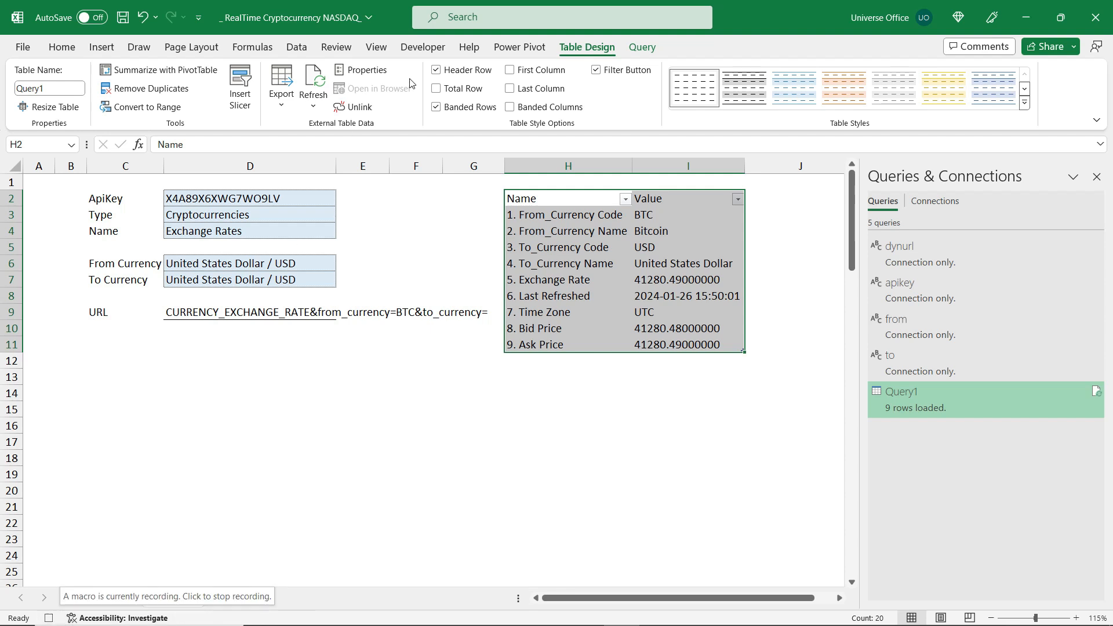
left_click(422, 48)
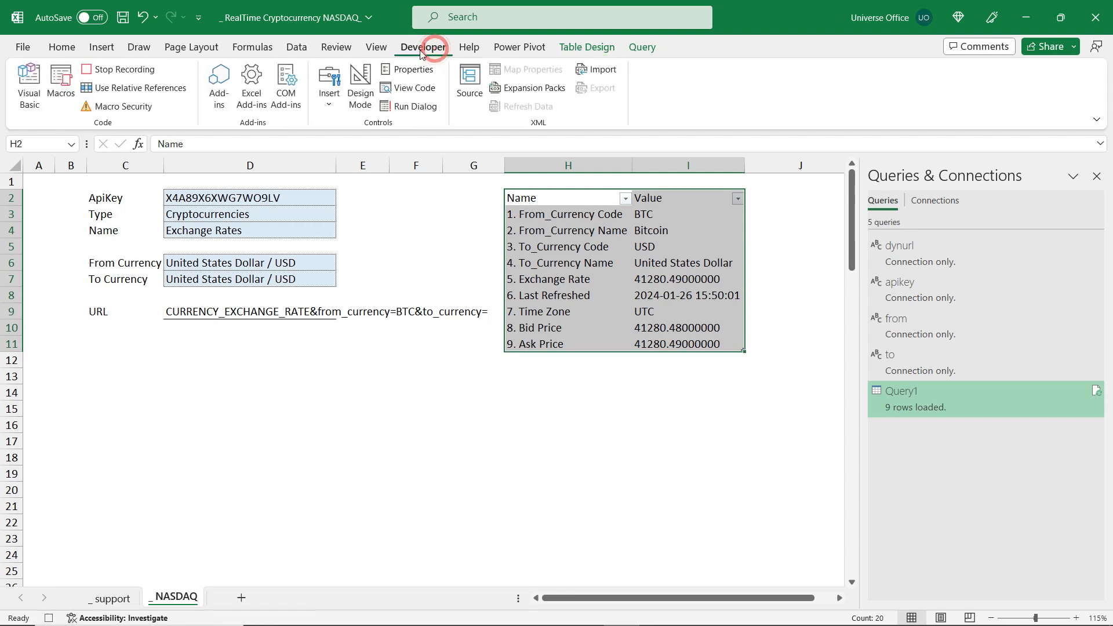
Step: Stop the macro recording and delete the recorded comments and cell-selection line in Module1
left_click(145, 73)
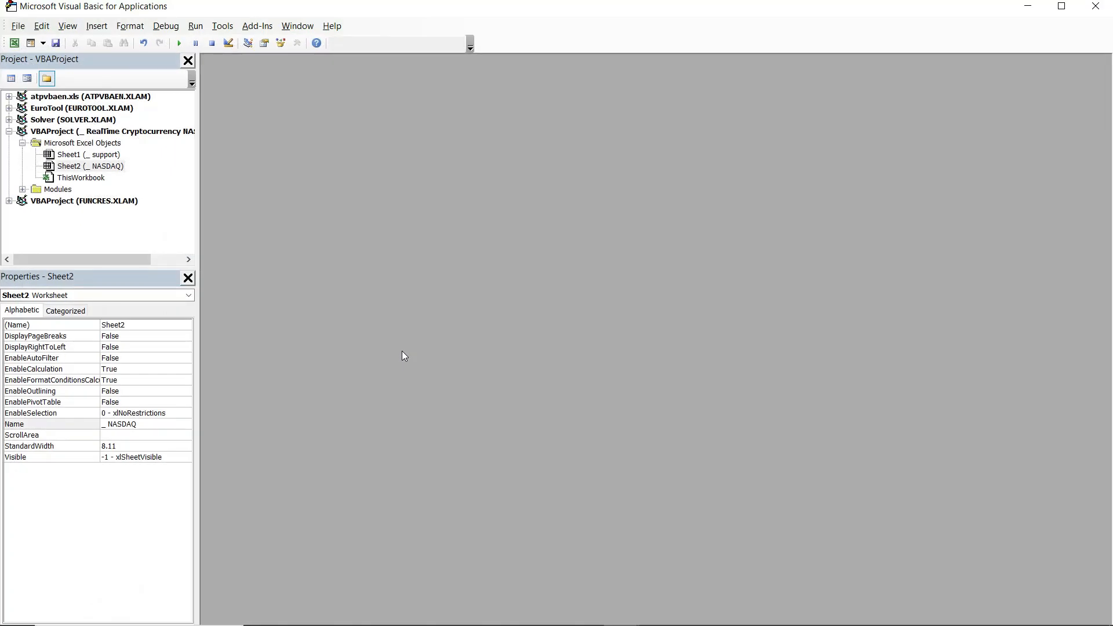
left_click(22, 189)
double_click(61, 201)
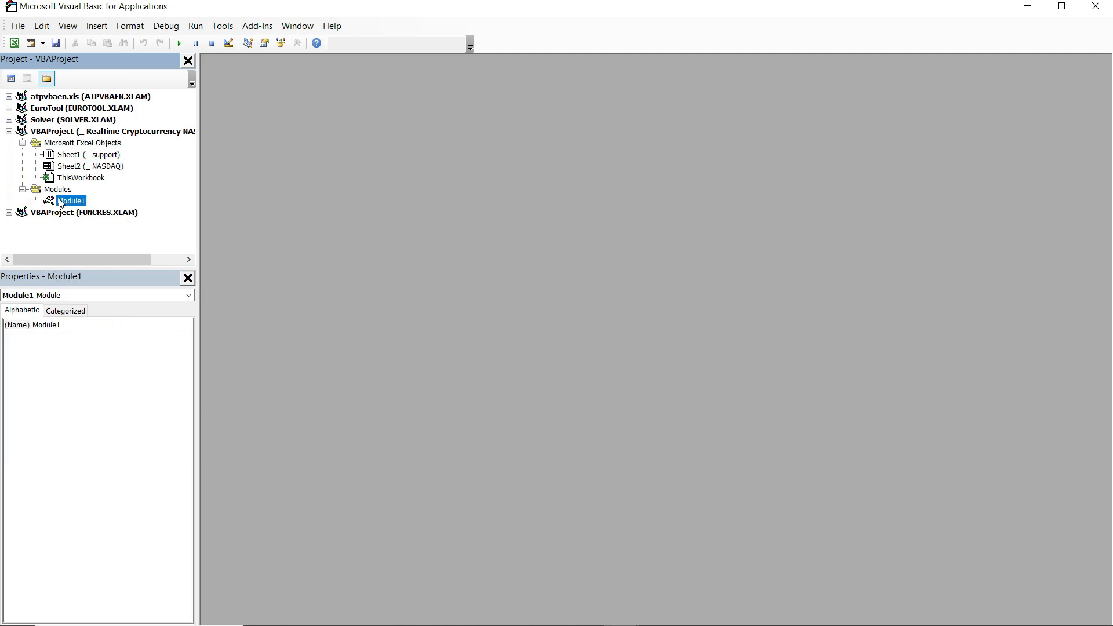
left_click_drag(371, 148, 570, 333)
key("Delete")
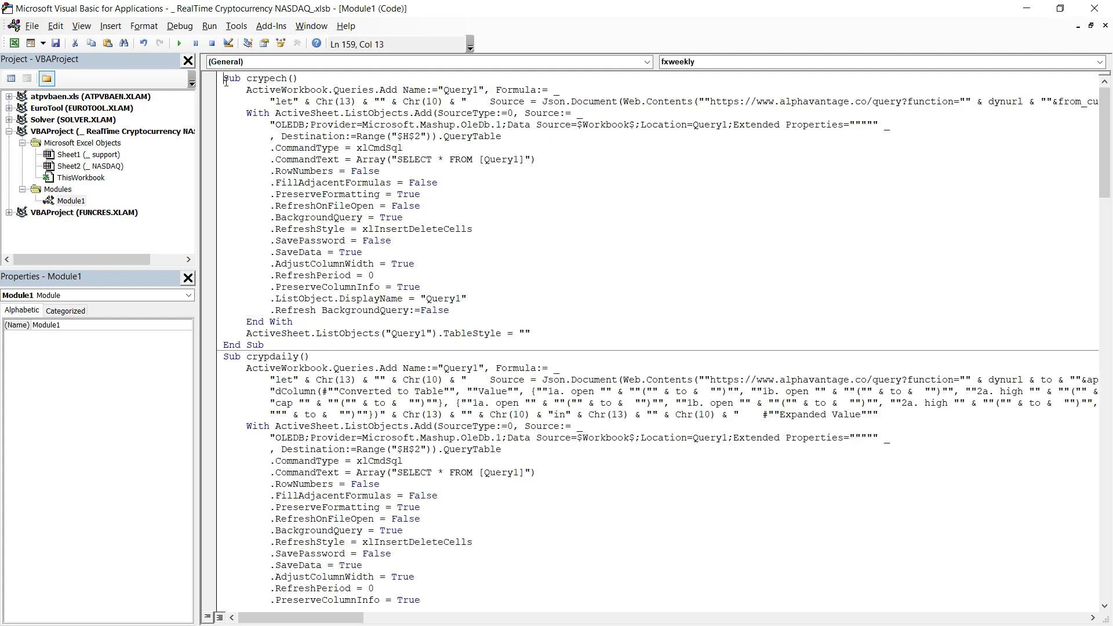
Step: Copy the macro name crypech from Sub crypech() and paste it into cell C13
left_click_drag(224, 78, 432, 402)
scroll(429, 306, "down", 17)
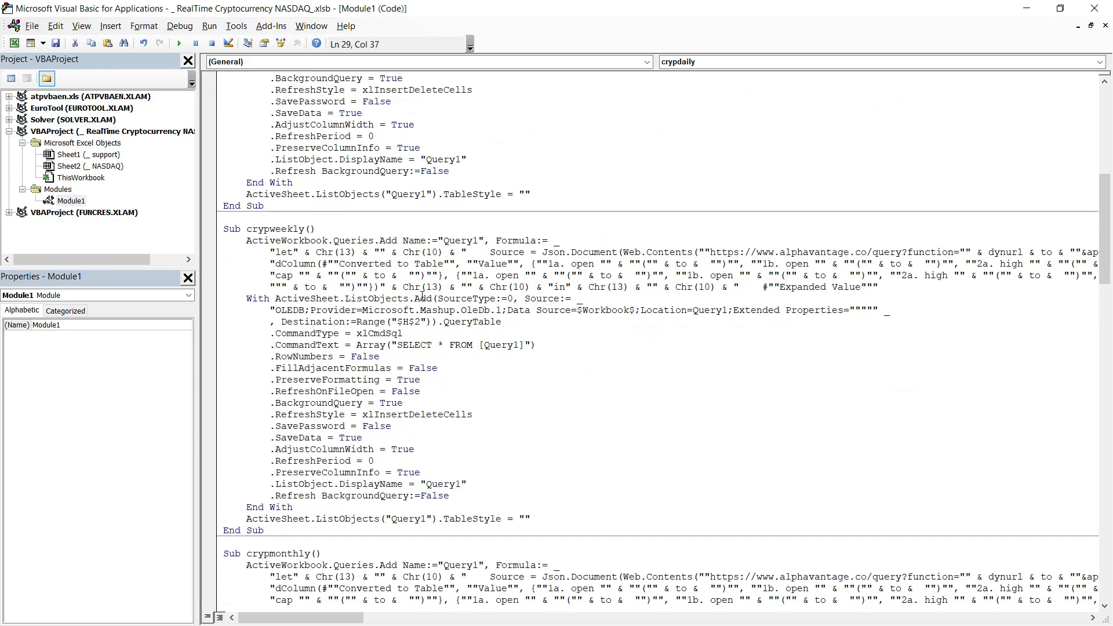
scroll(421, 296, "down", 18)
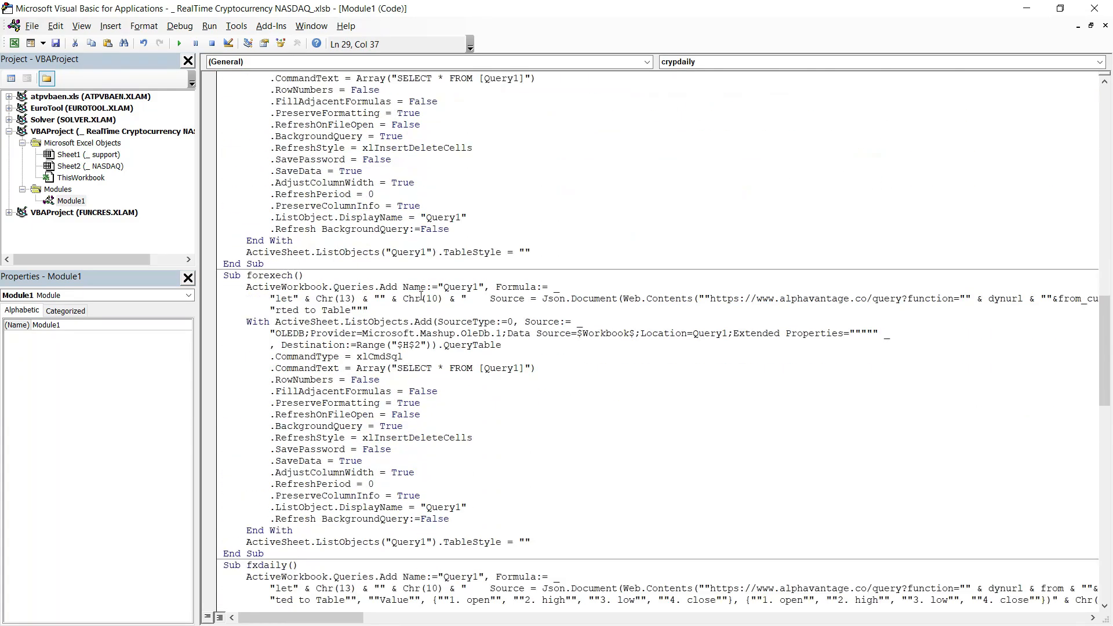
scroll(421, 296, "down", 9)
key("ctrl+Home")
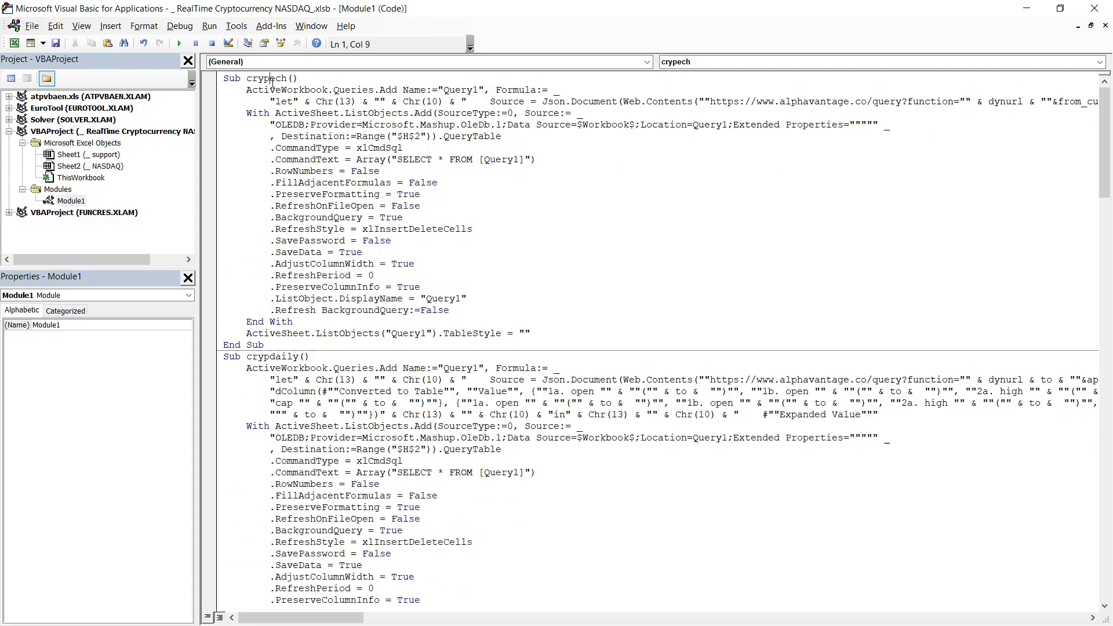
double_click(266, 78)
key("ctrl+c")
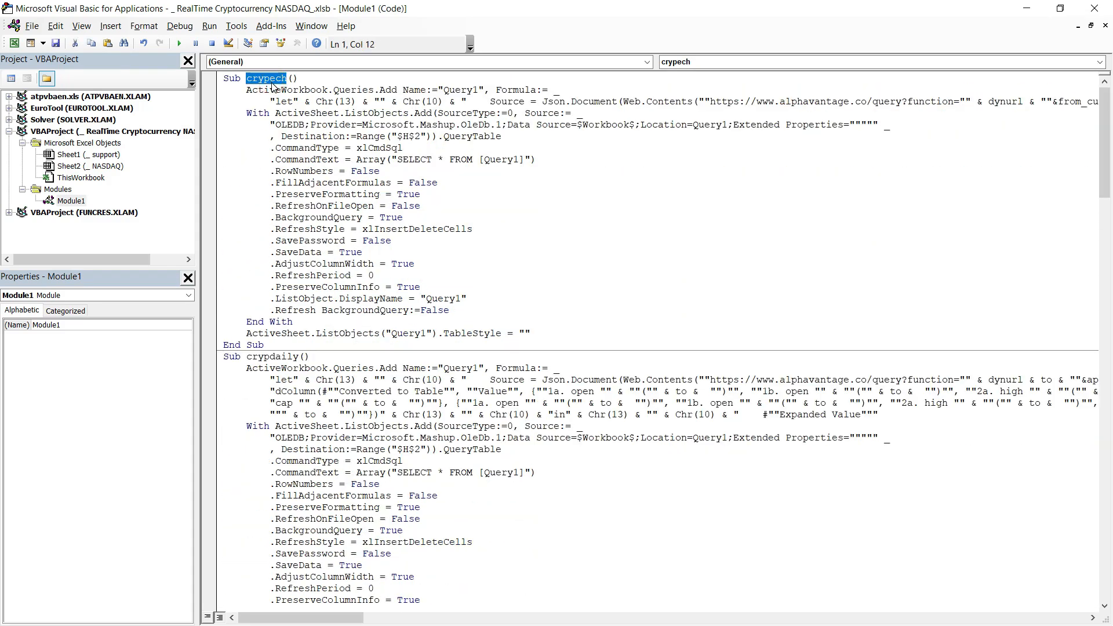
key("alt+F11")
left_click(124, 375)
key("ctrl+v")
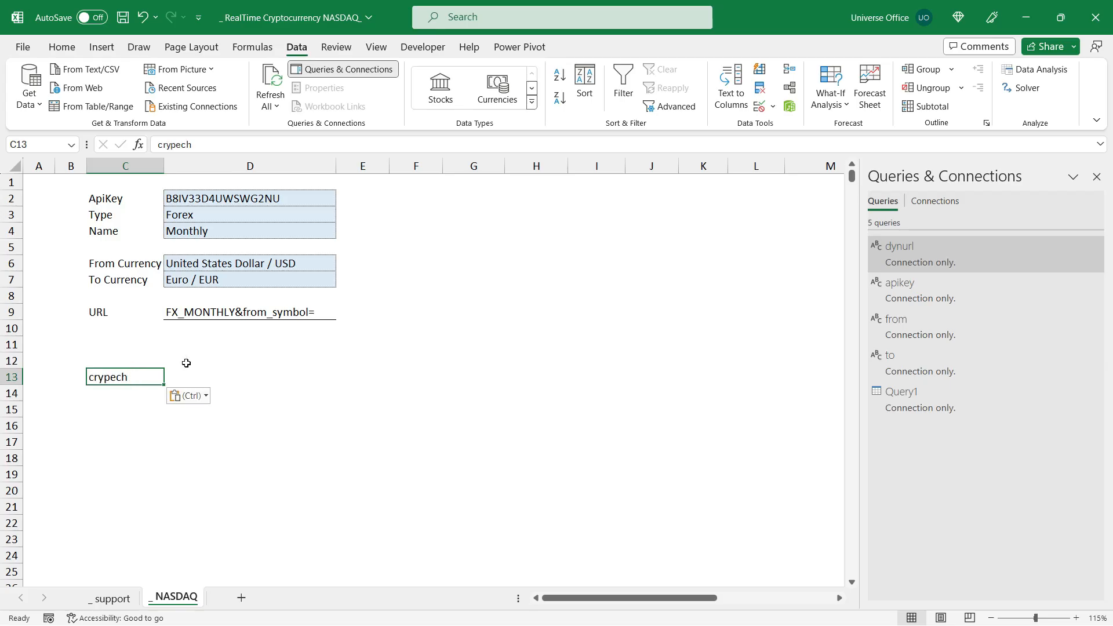
Step: Paste fxmonthly into C20, then paste C13:C20's macro names as values into G2 of _support
left_click(131, 489)
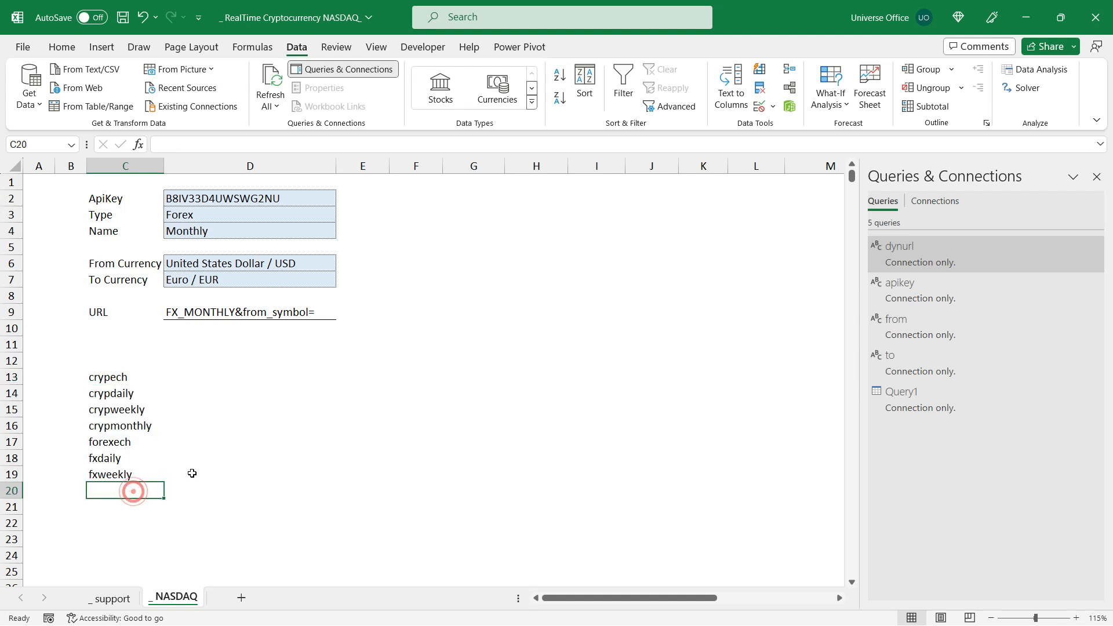
key("ctrl+v")
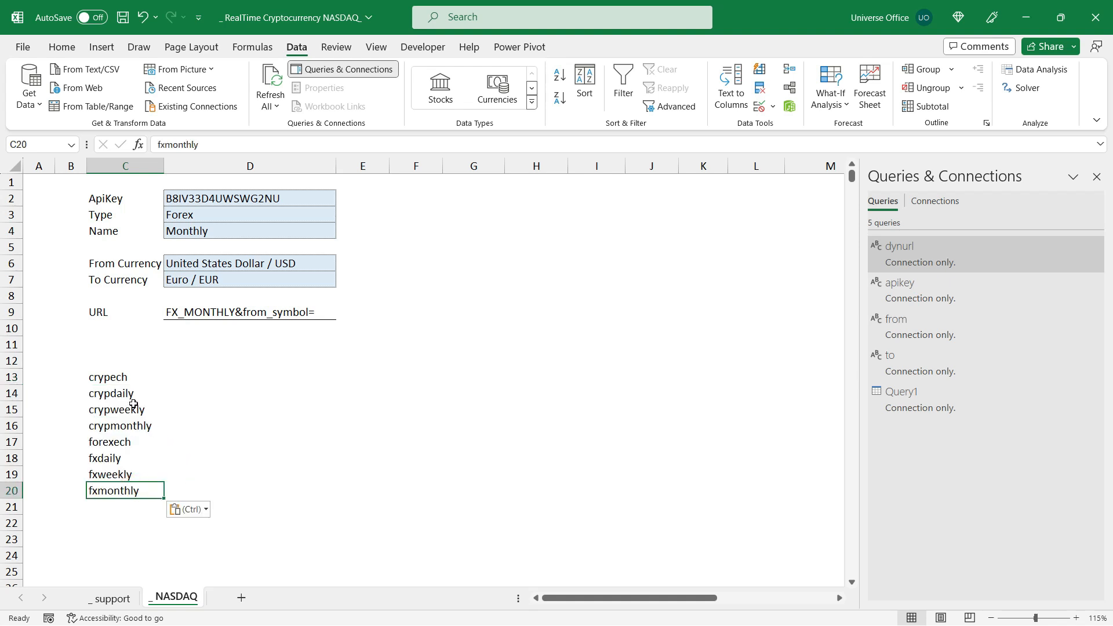
left_click_drag(131, 379, 131, 496)
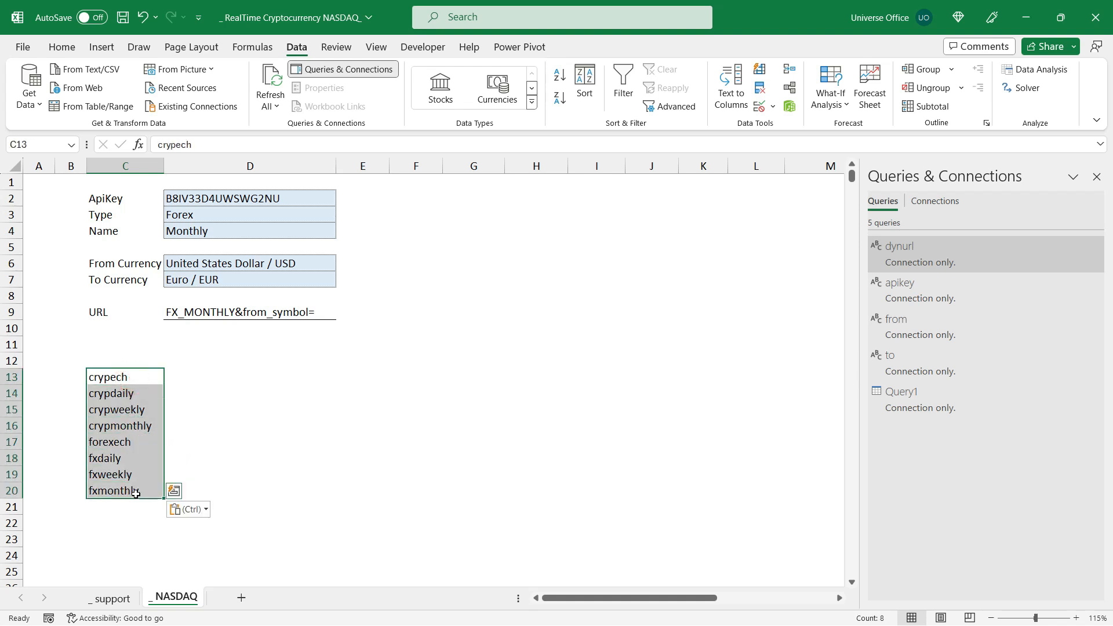
key("ctrl+c")
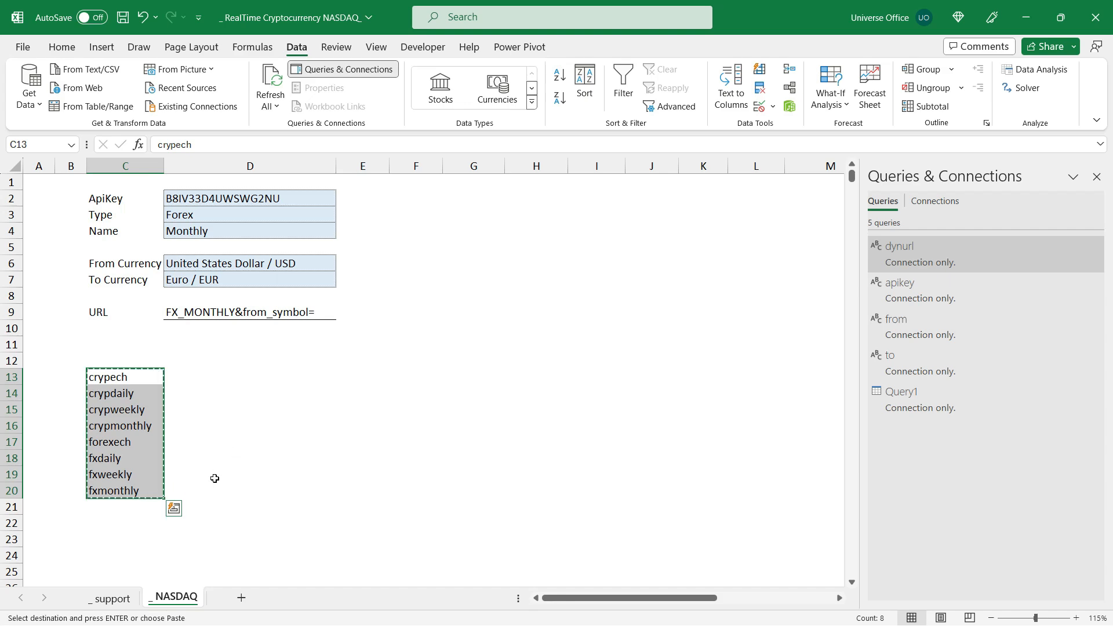
left_click(123, 601)
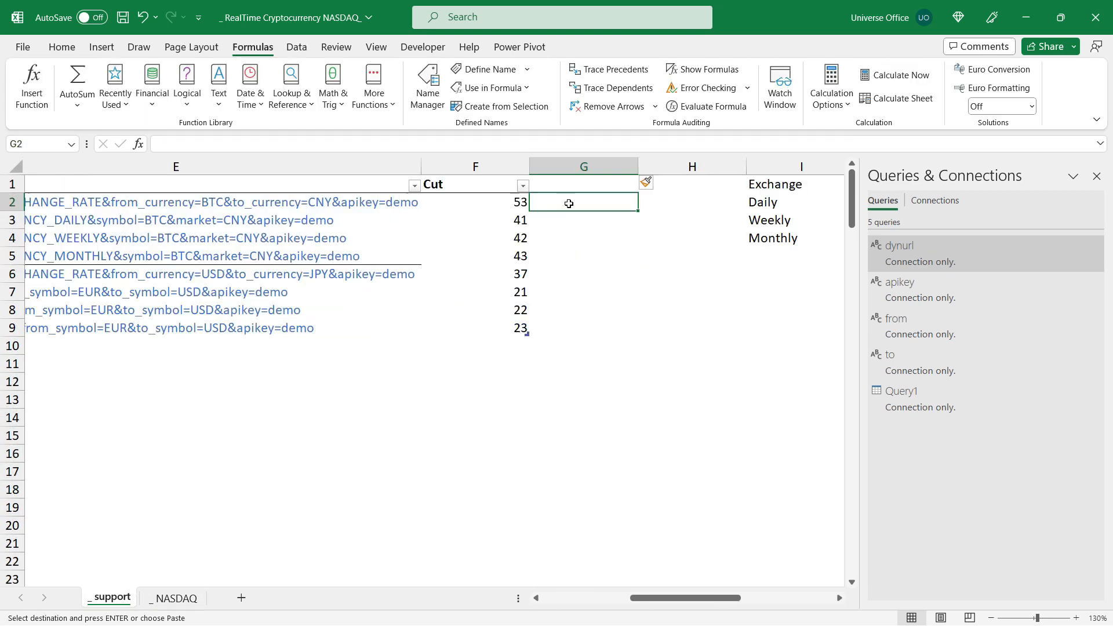
right_click(569, 203)
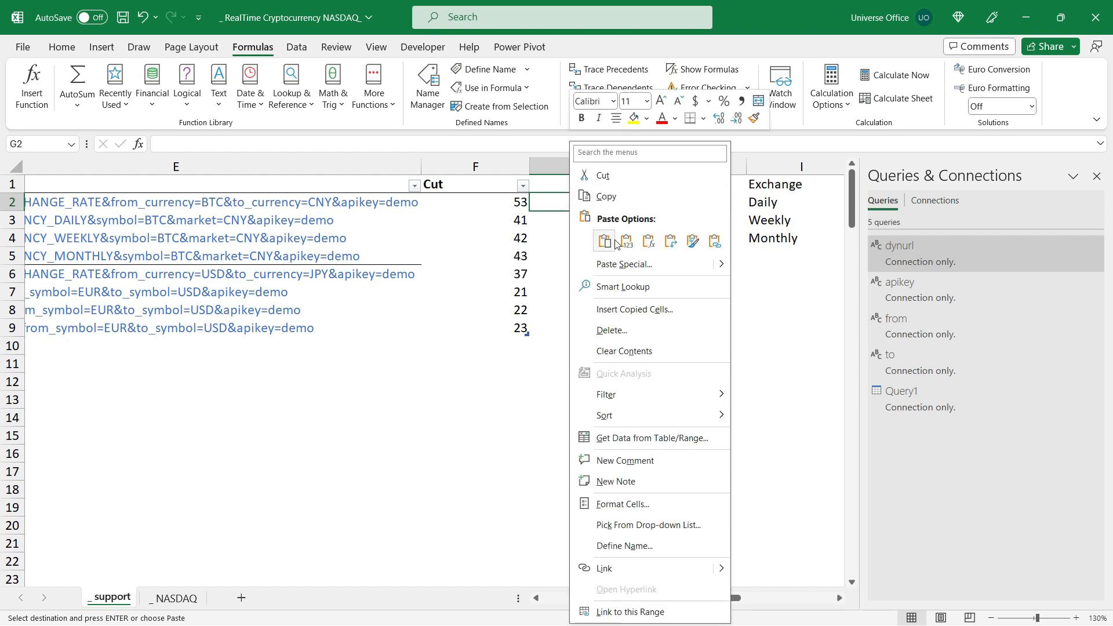
left_click(623, 243)
Step: Rename the G1 header to Macro and return to the NASDAQ sheet
left_click(582, 184)
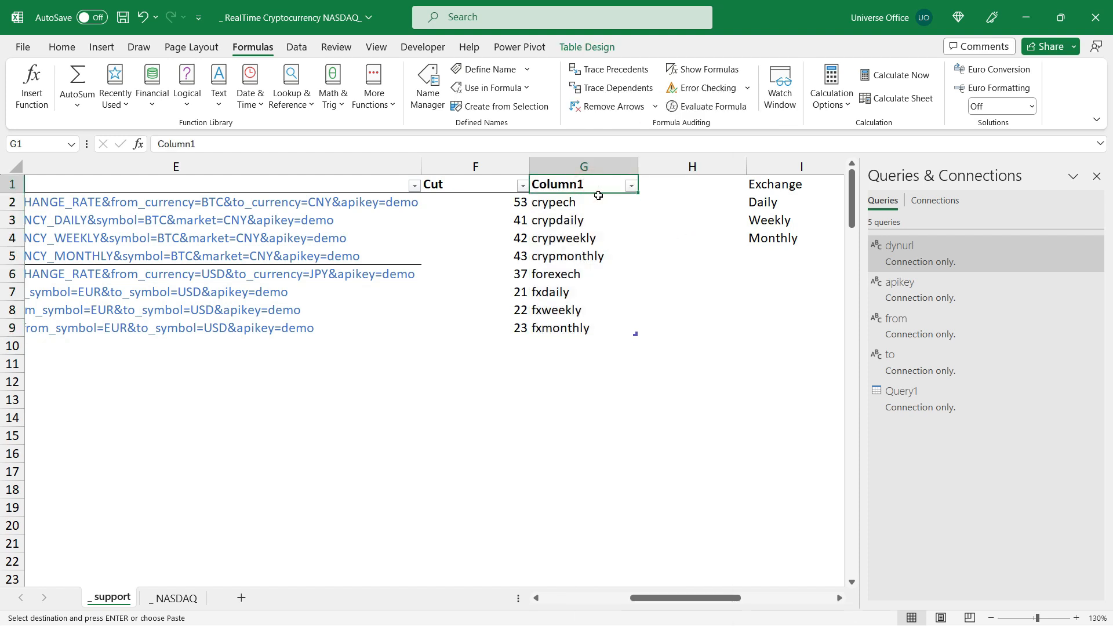
type("Macro")
key("Return")
scroll(184, 601, "down", 2)
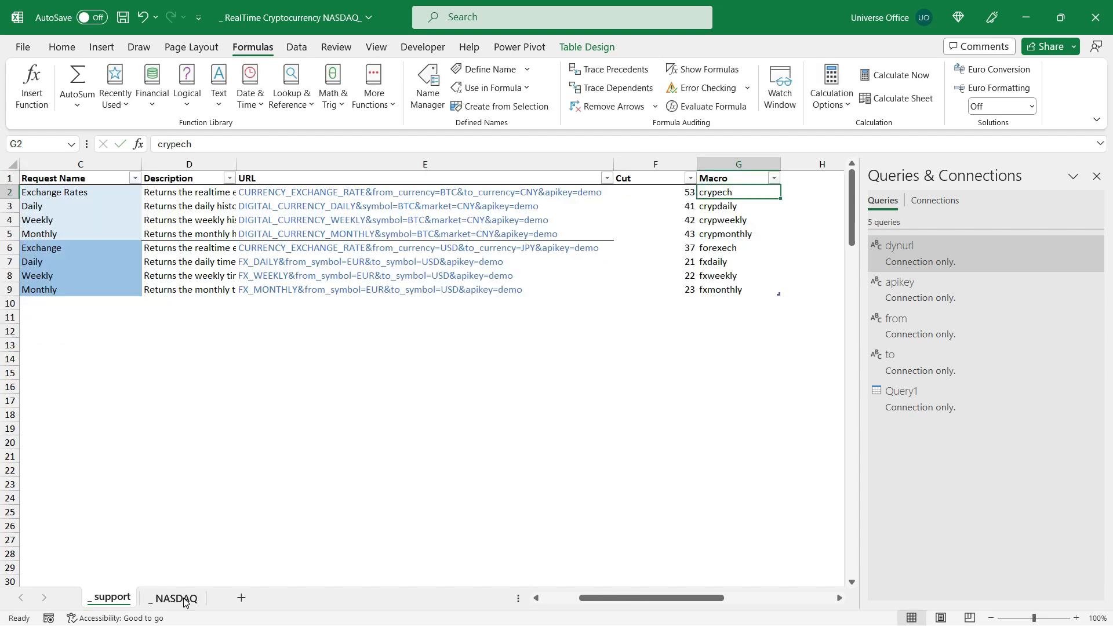
left_click(176, 597)
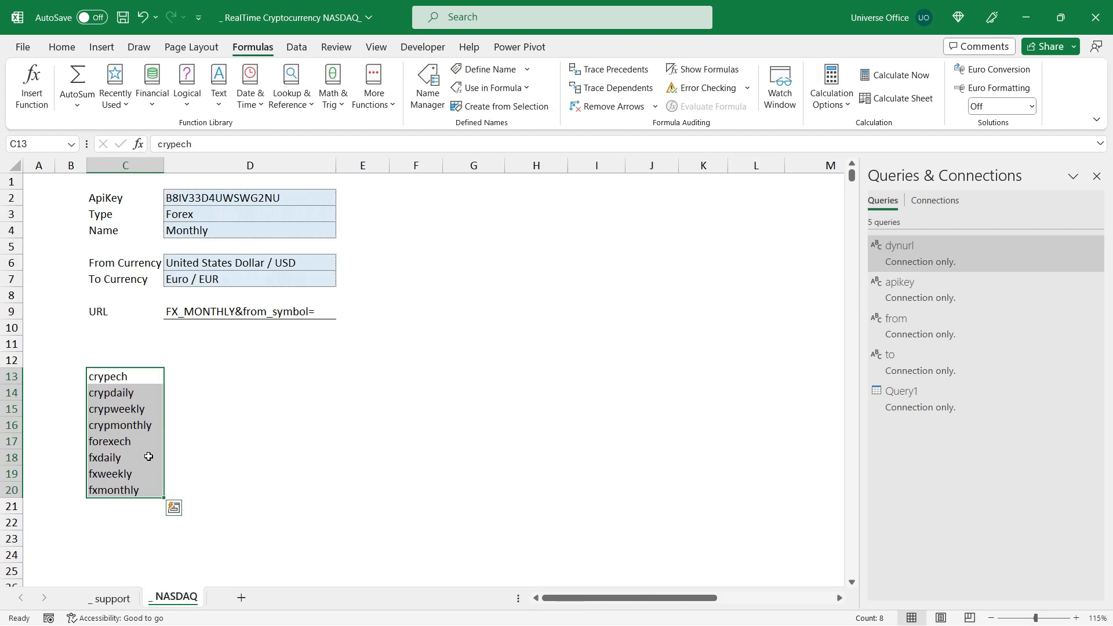
Step: Clear the temporary macro list in C13:C20 and label C10 'Macro'
key("Delete")
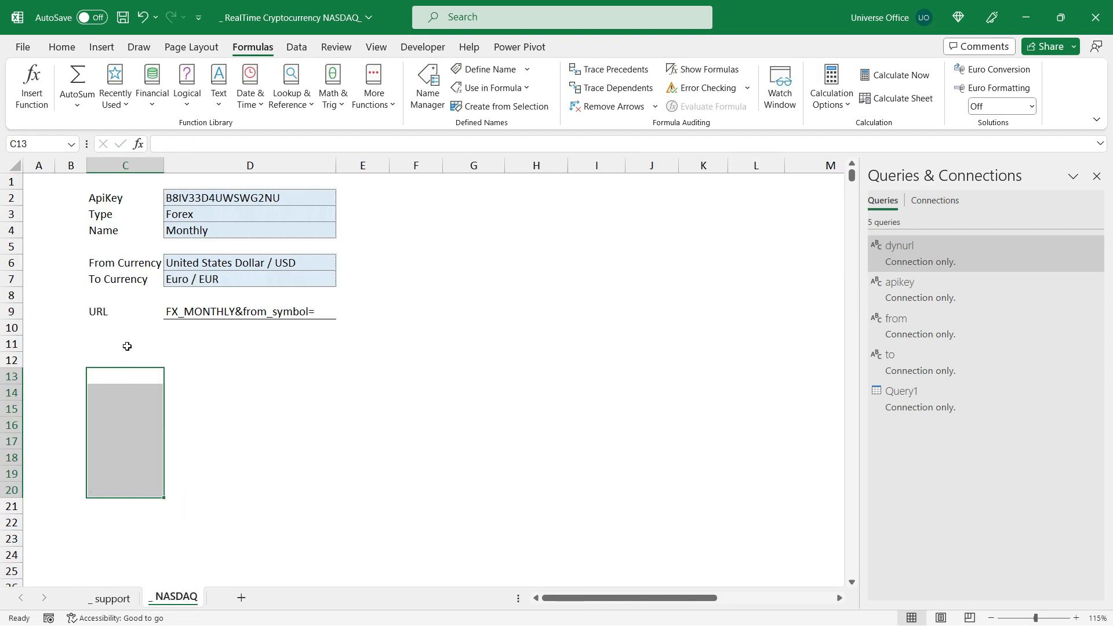
left_click(114, 329)
type("Macro")
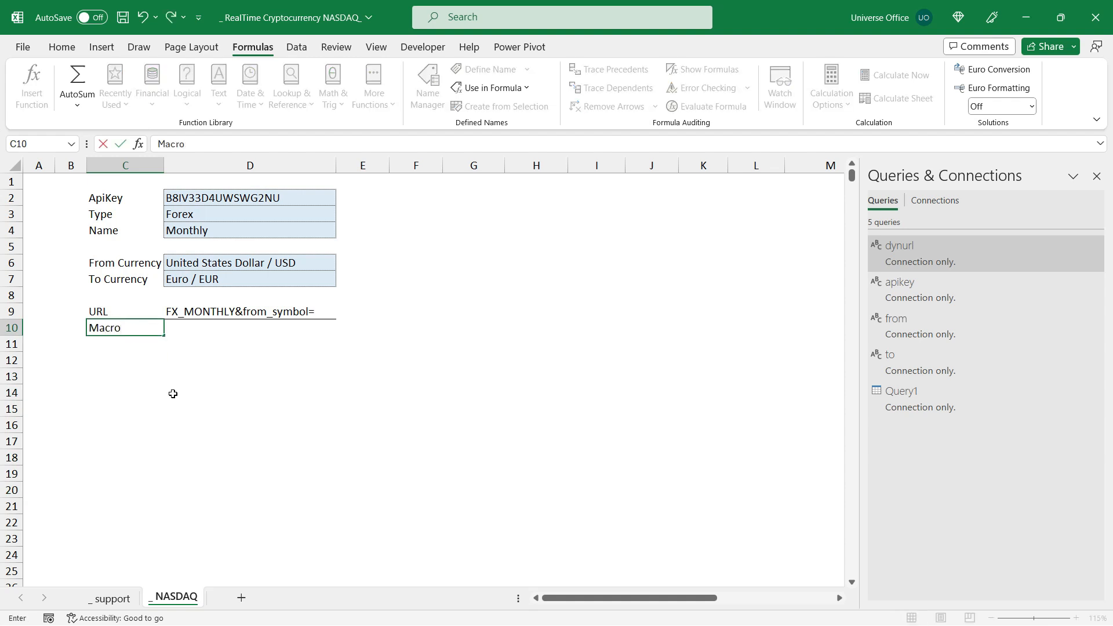
key("Return")
Step: Start a VLOOKUP in D10 using D3&D4 as the lookup value
key("Up")
key("Right")
type("=")
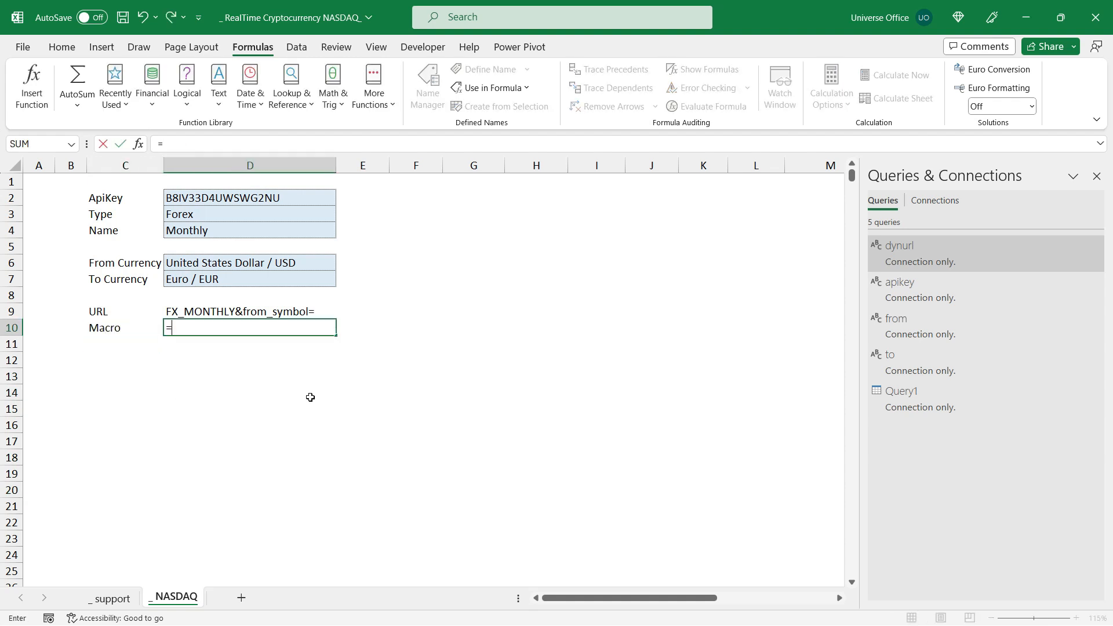
type("vlook")
key("Tab")
left_click(226, 216)
type("&")
left_click(232, 229)
type(",")
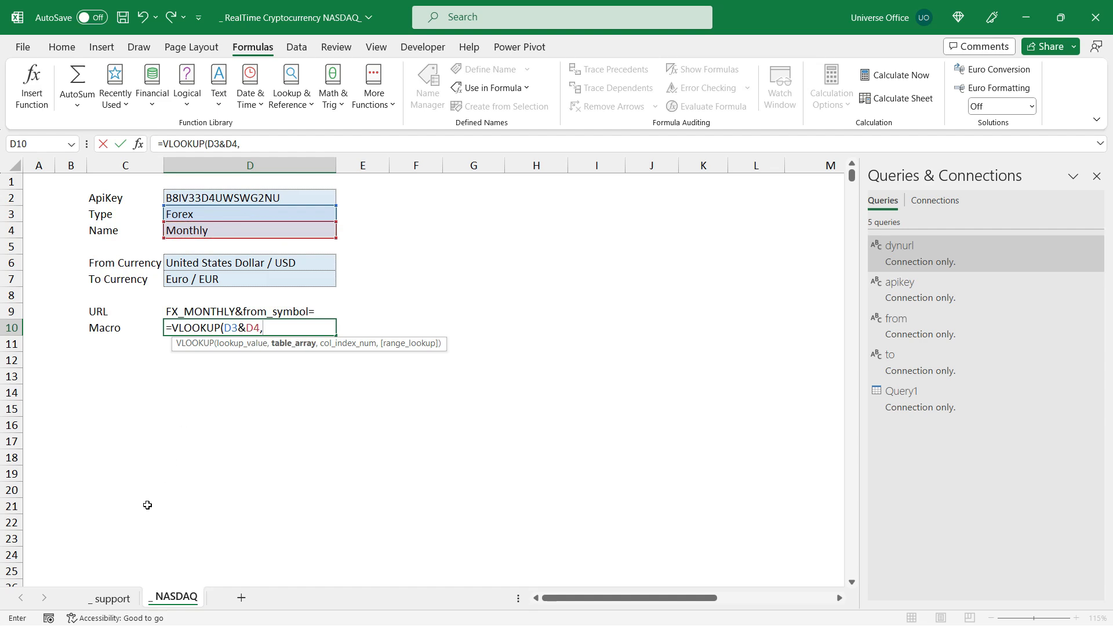
Step: Finish the lookup against '_support'!A:G, column 7, exact match, showing fxmonthly
left_click(112, 599)
left_click_drag(88, 165, 537, 183)
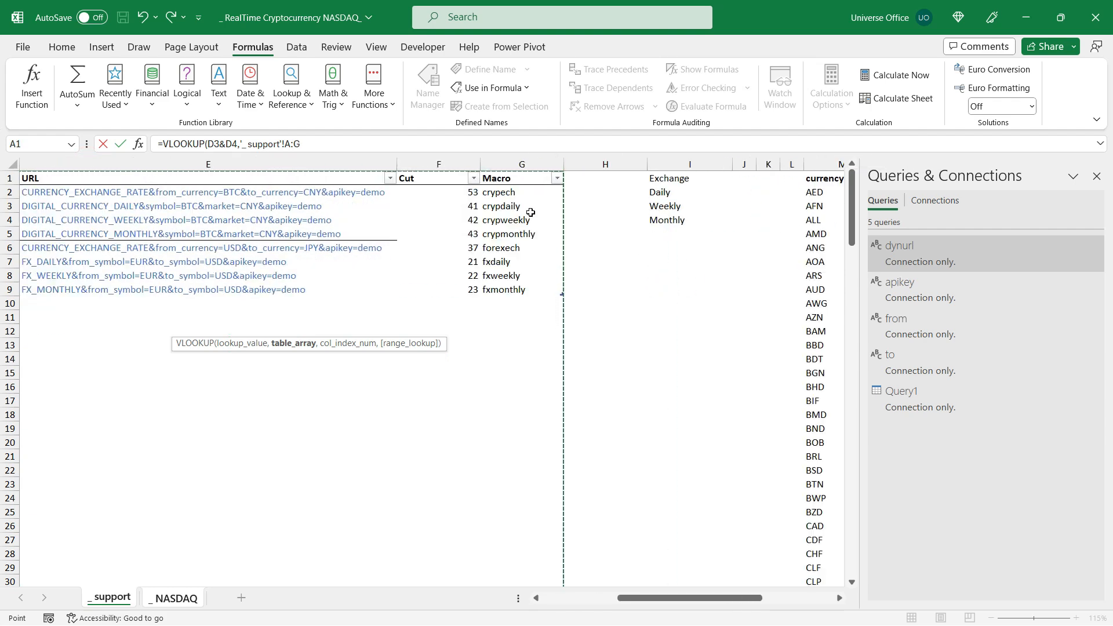
scroll(532, 215, "left", 3)
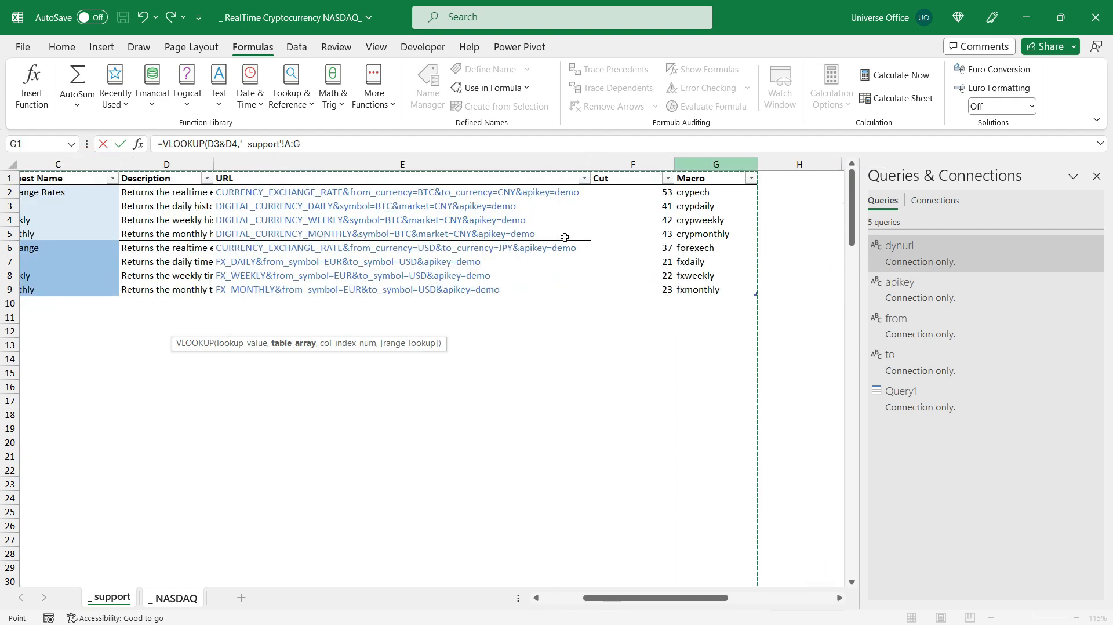
type(",7")
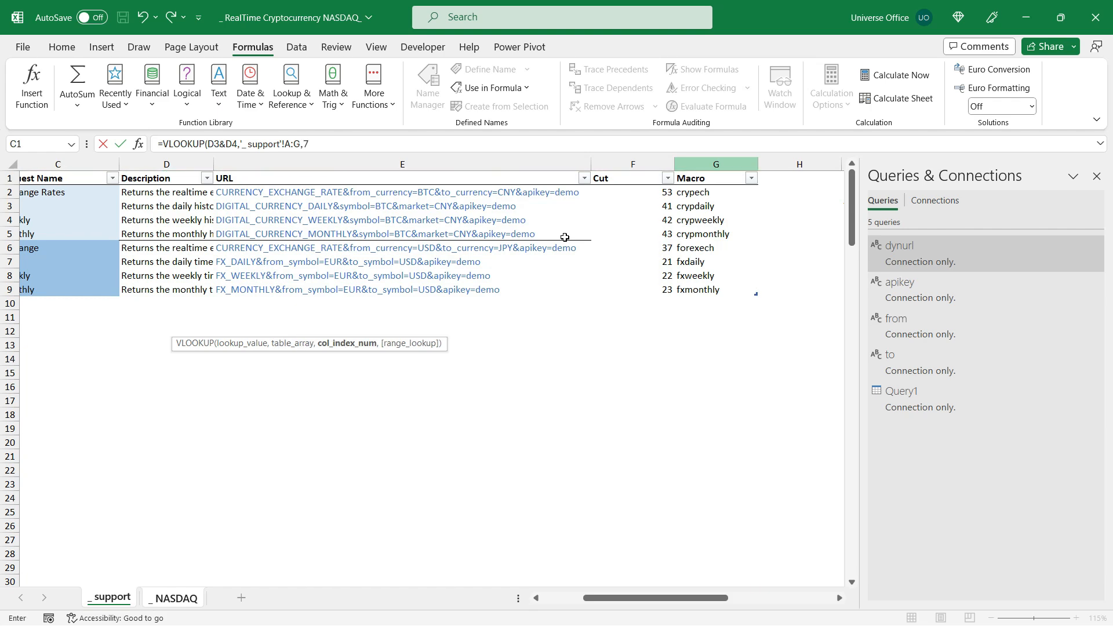
type(",0)")
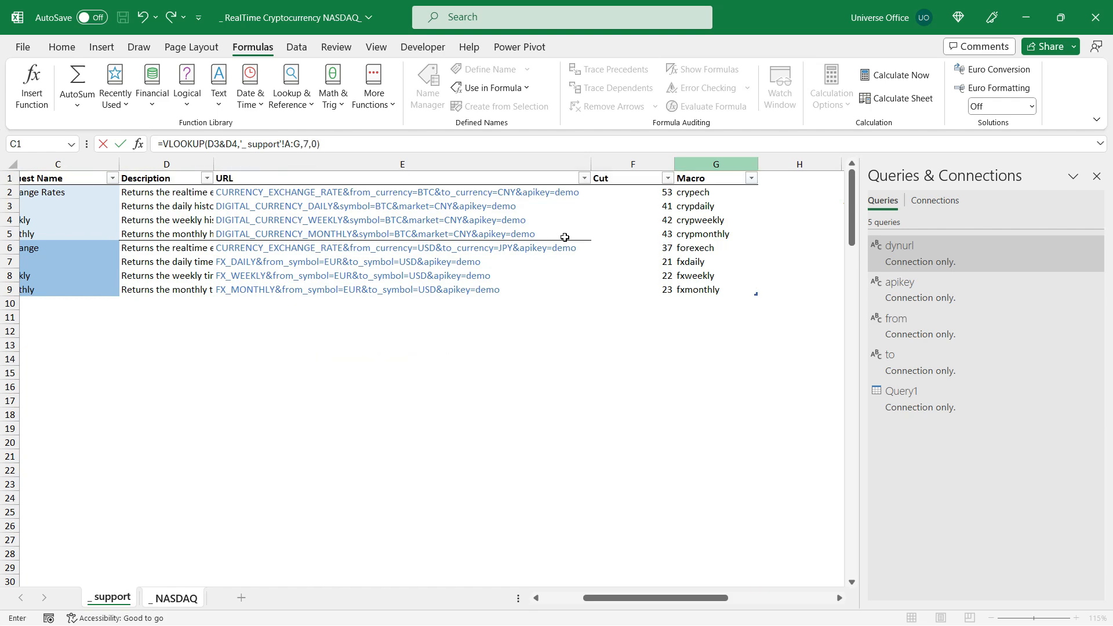
key("Return")
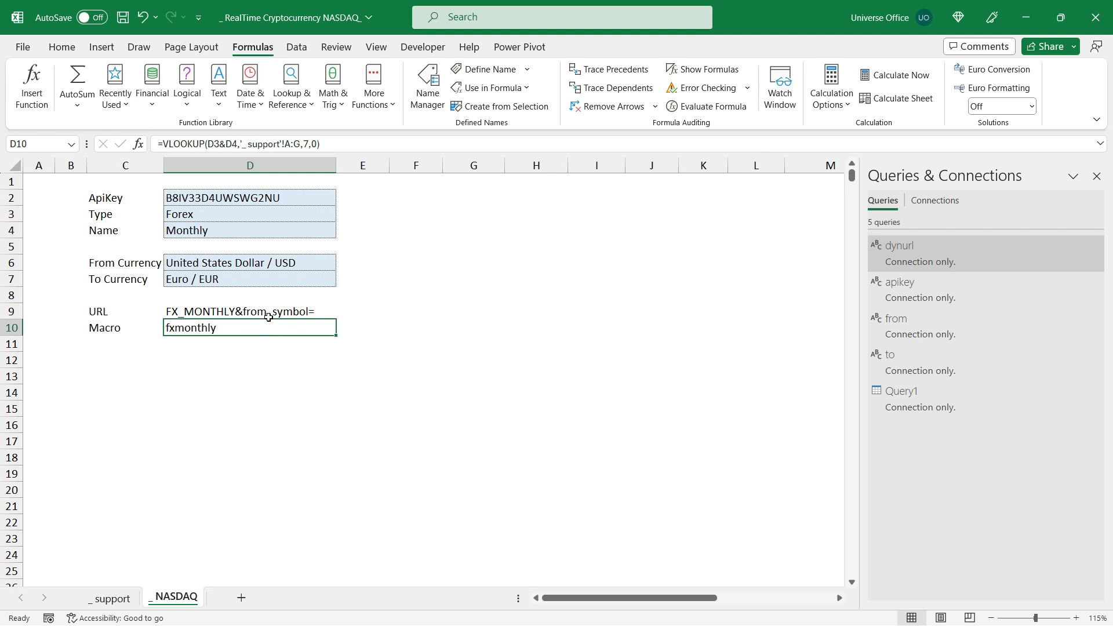
left_click(324, 219)
left_click(324, 231)
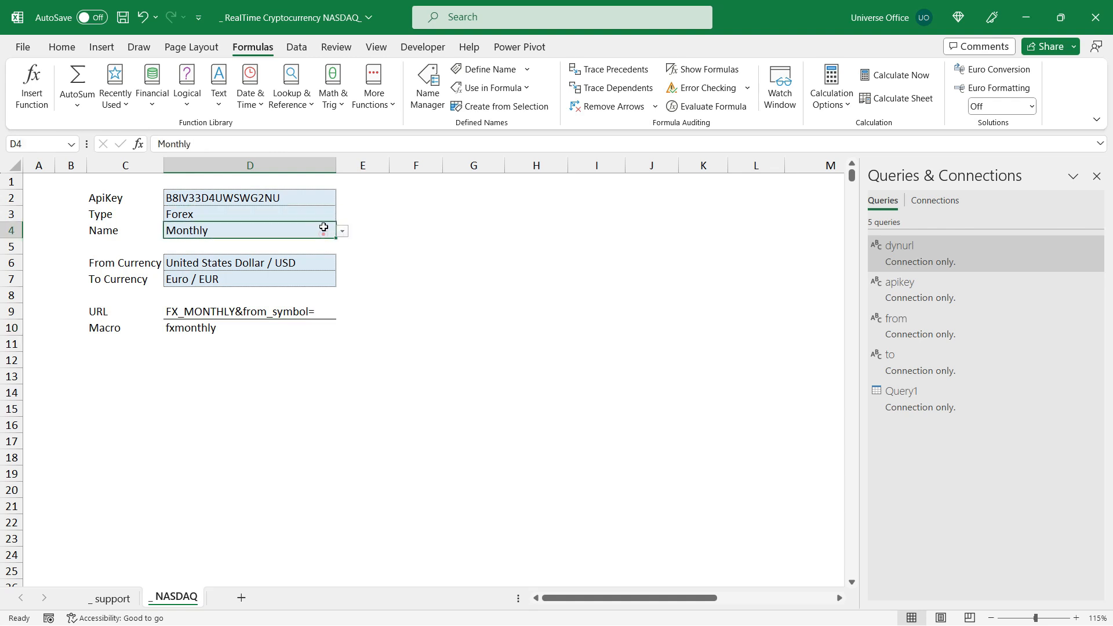
Step: Merge and center C13:D20 into one cell
left_click_drag(107, 371, 250, 483)
left_click(69, 47)
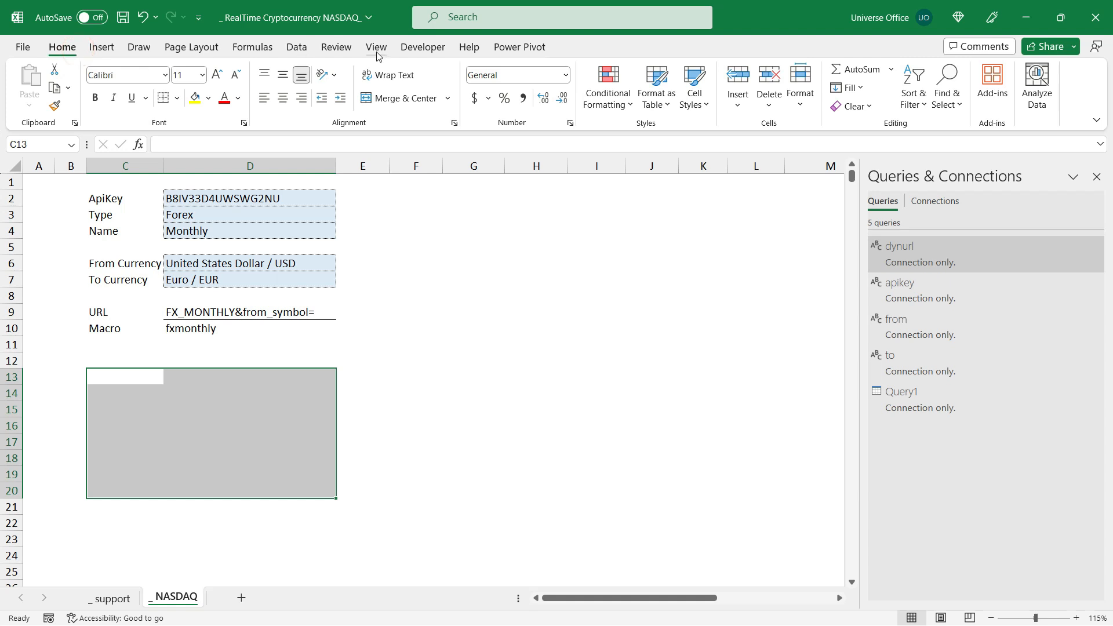
left_click(397, 98)
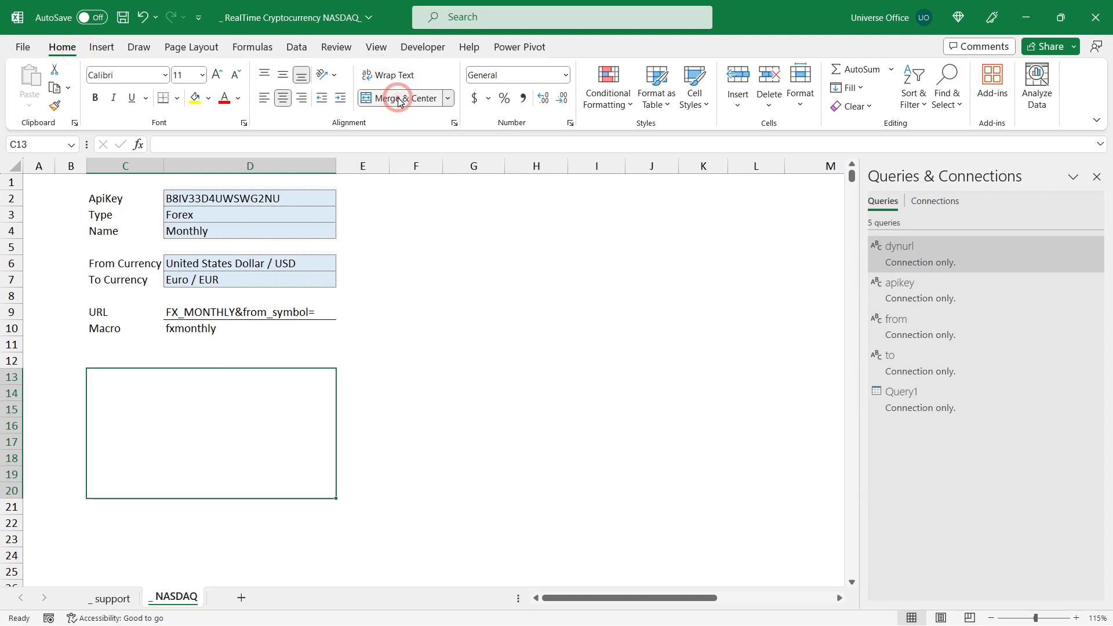
Step: Enter =VLOOKUP(D3&D4,'_support'!A:D,4,0) in the merged box to show the description
type("=vlo")
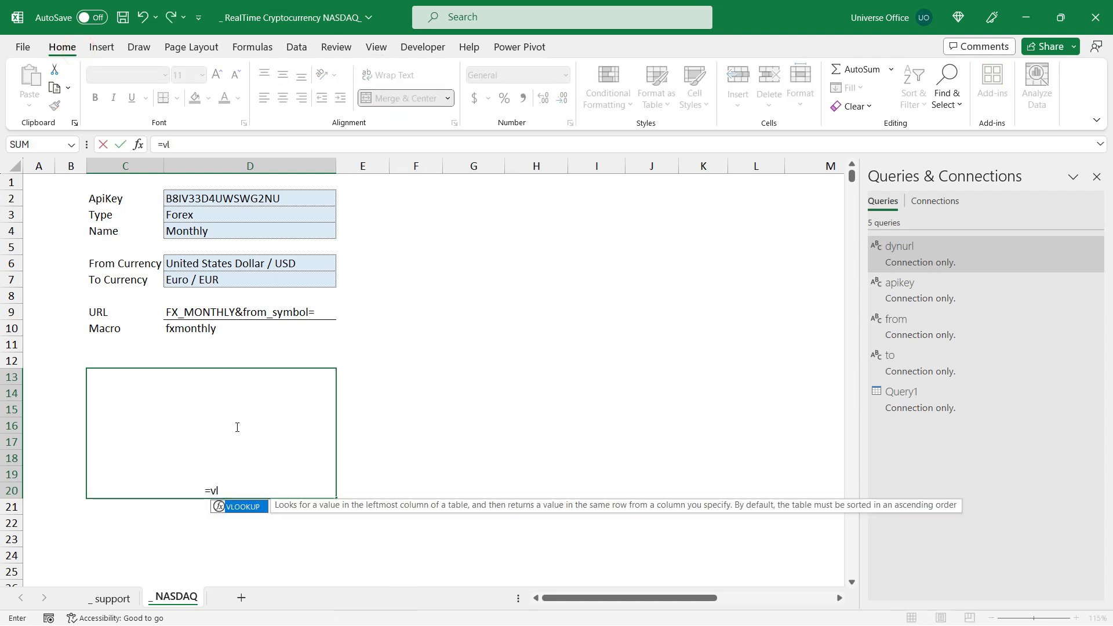
key("Tab")
left_click(243, 215)
type("&")
left_click(236, 227)
type(",")
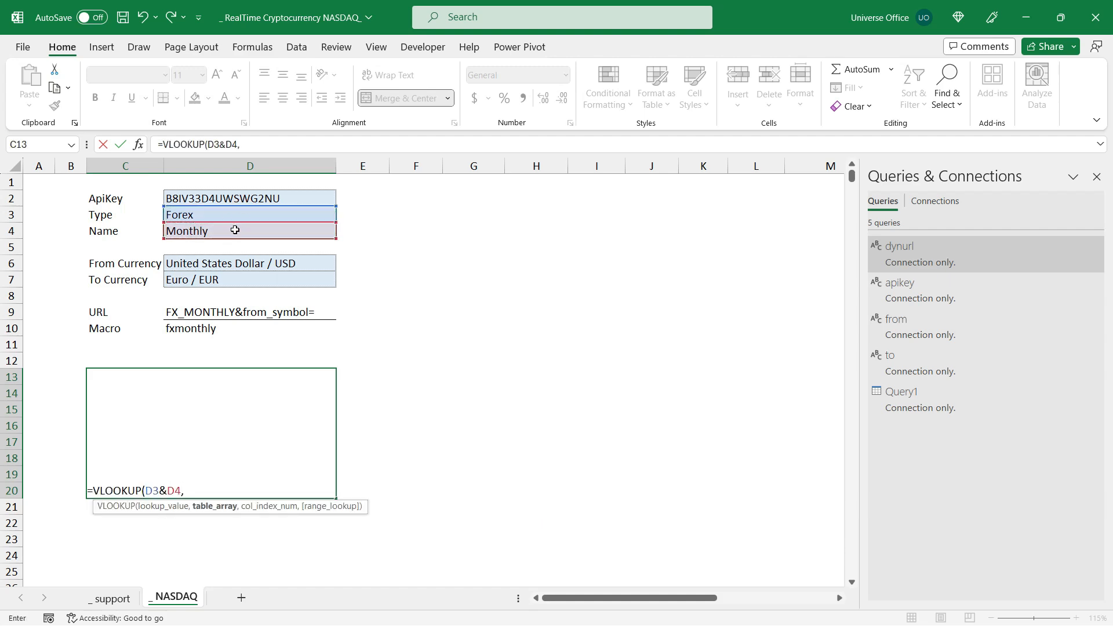
left_click(113, 597)
scroll(111, 185, "left", 2)
left_click_drag(100, 160, 440, 164)
type(",4,0")
key("Return")
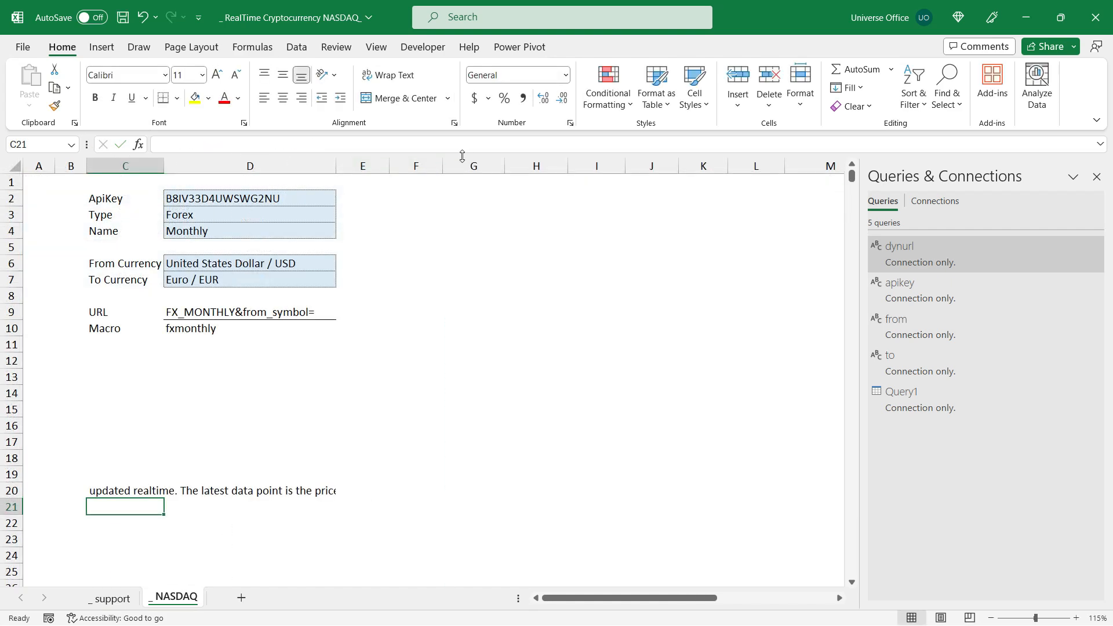
Step: Wrap, middle-align and outline the description box, then narrow columns E to G
left_click(249, 429)
left_click(388, 75)
left_click(283, 74)
left_click(177, 98)
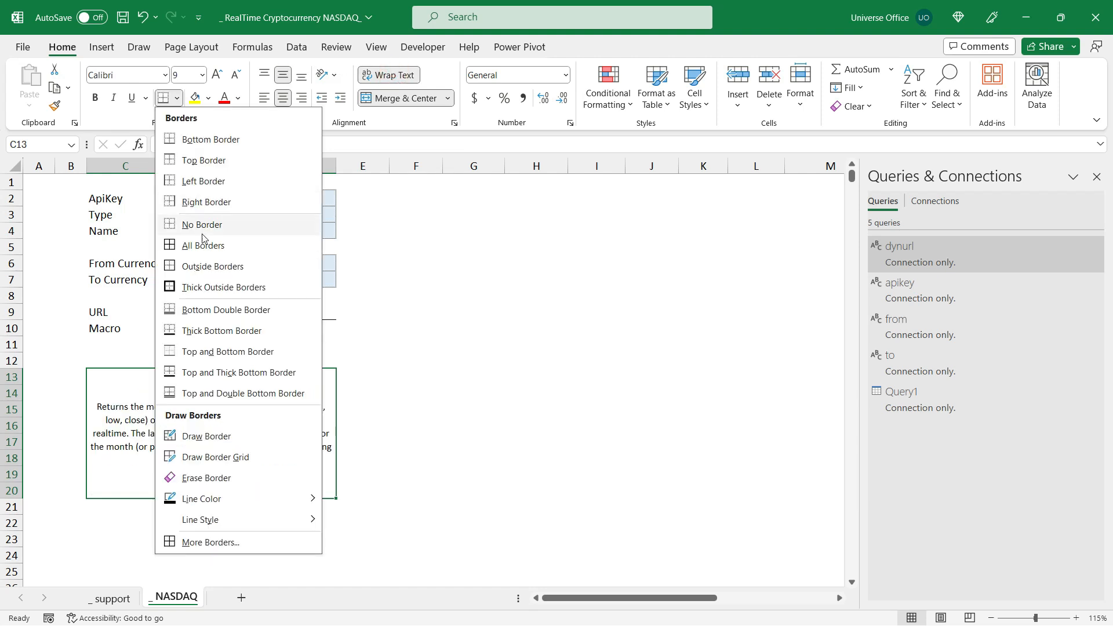
left_click(211, 266)
left_click_drag(474, 166, 363, 168)
left_click_drag(451, 198, 545, 463)
Step: Add left and top borders to the range H2:J20
right_click(537, 463)
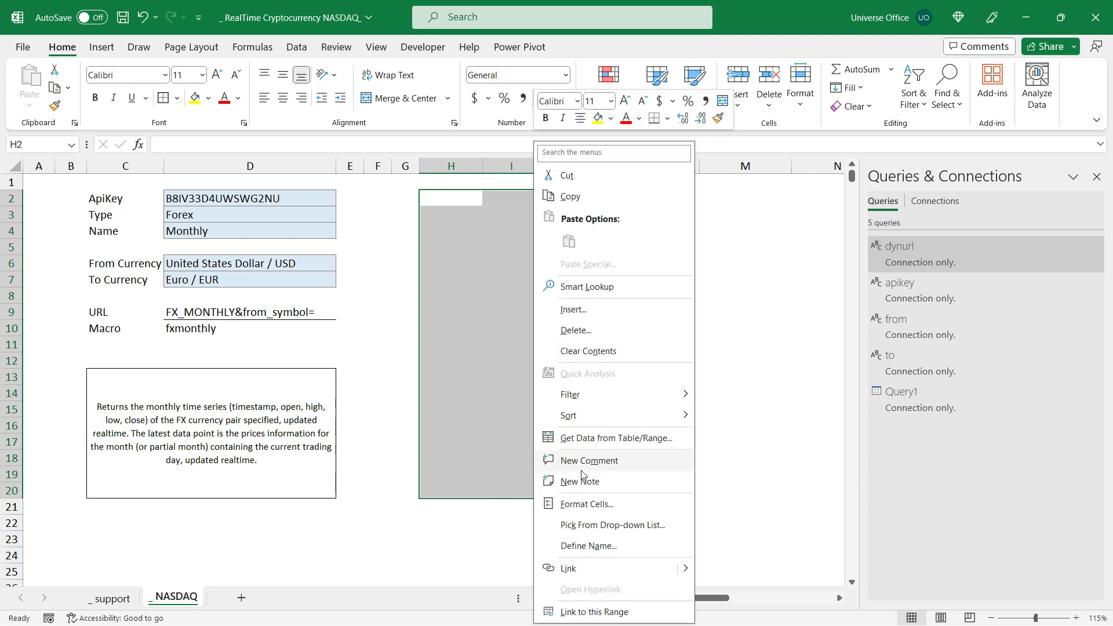
left_click(591, 503)
left_click(585, 293)
left_click(575, 402)
left_click(611, 388)
left_click(699, 606)
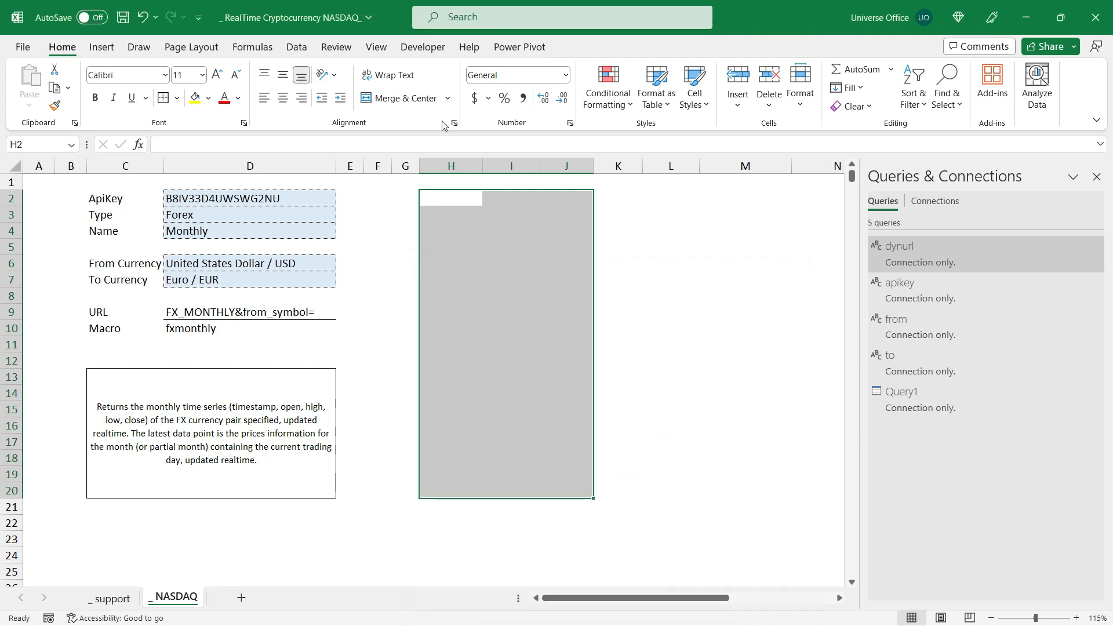
Step: Reduce the font size twice across the unused columns to the right
left_click(449, 166)
key("ctrl+shift+Right")
left_click(235, 75)
left_click(235, 74)
left_click(446, 199)
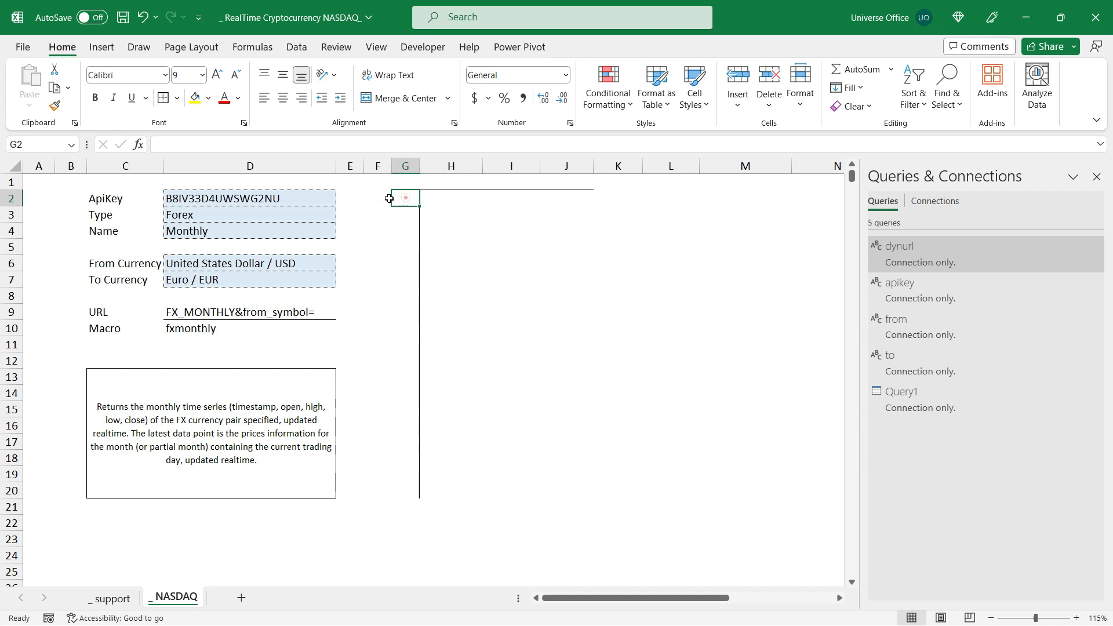
Step: Set Type to Cryptocurrencies in D3 and Name to Daily in D4
left_click(402, 196)
left_click(325, 216)
left_click(344, 216)
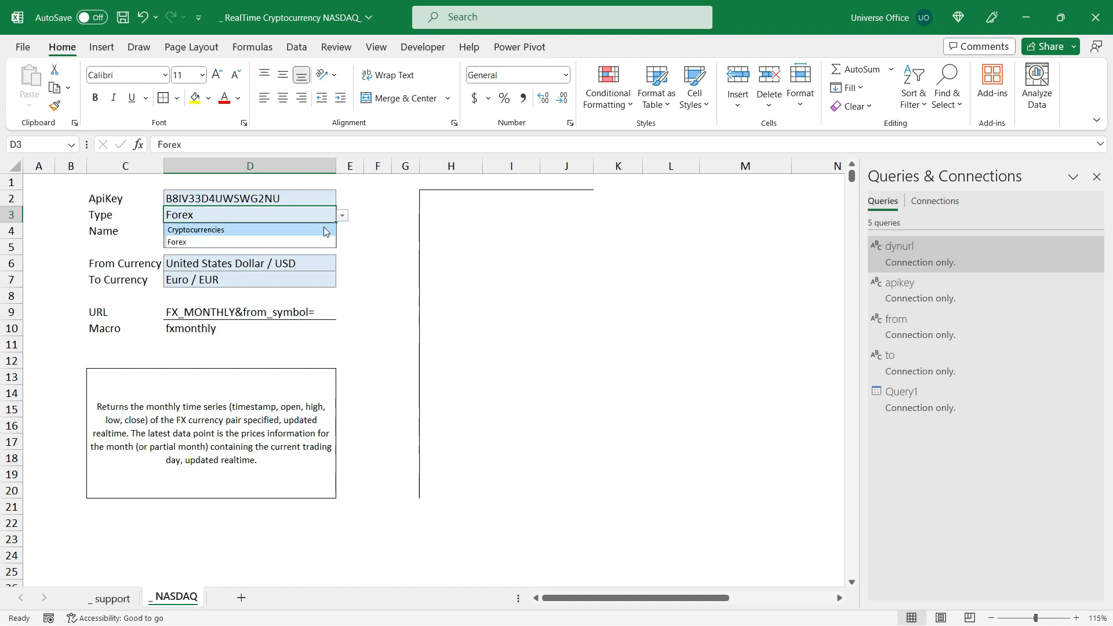
left_click(325, 231)
left_click(328, 232)
left_click(343, 232)
left_click(317, 256)
left_click(329, 199)
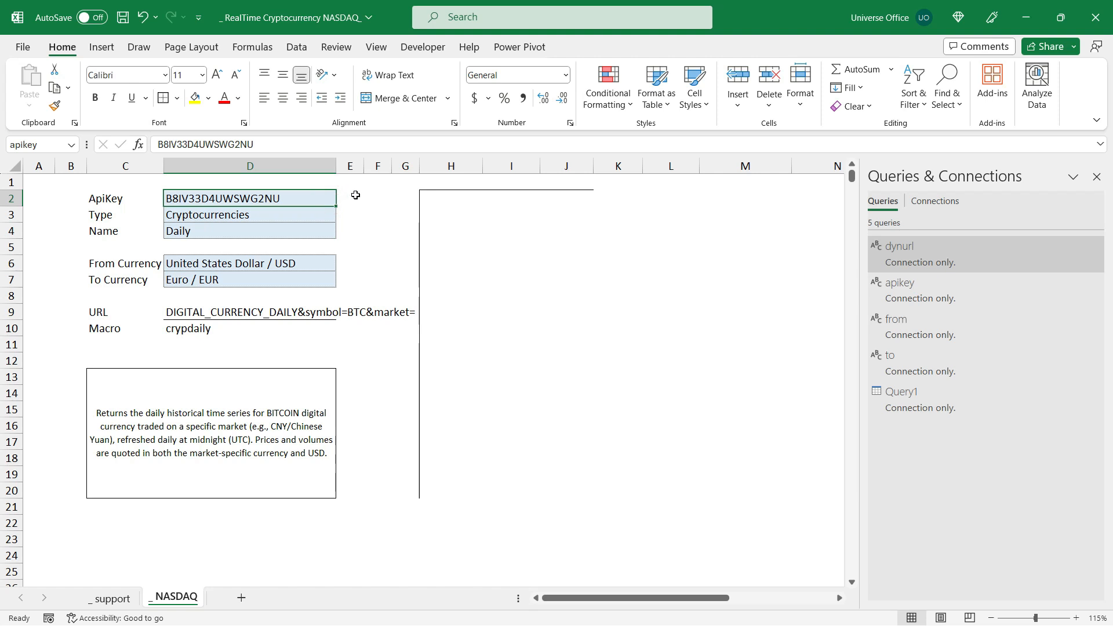
left_click(428, 51)
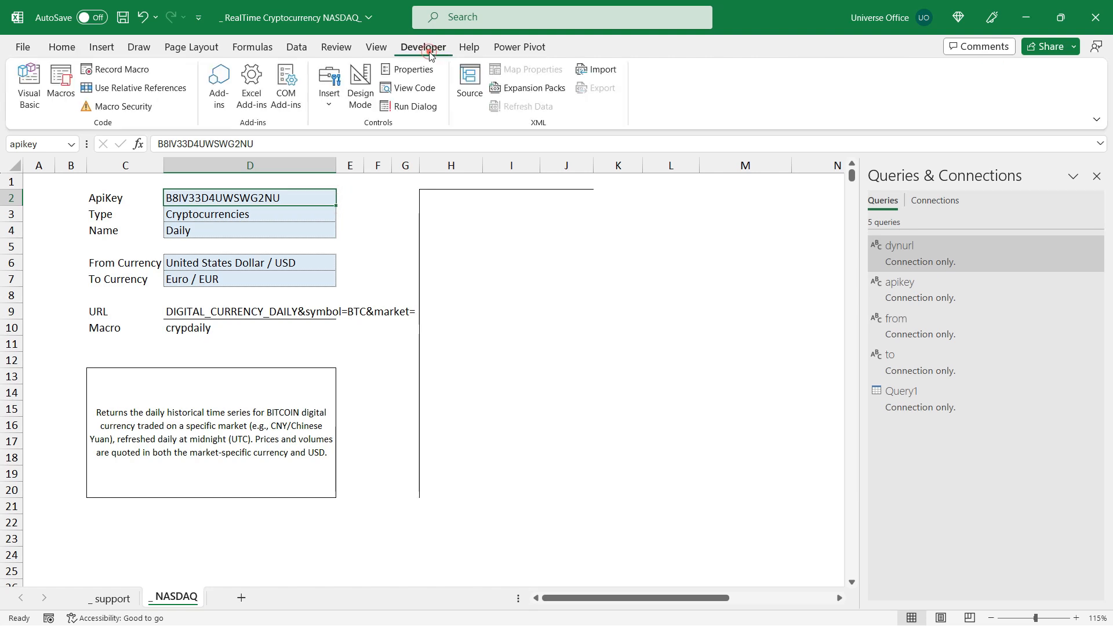
Step: Draw an ActiveX command button beside the Type and Name cells
left_click(329, 93)
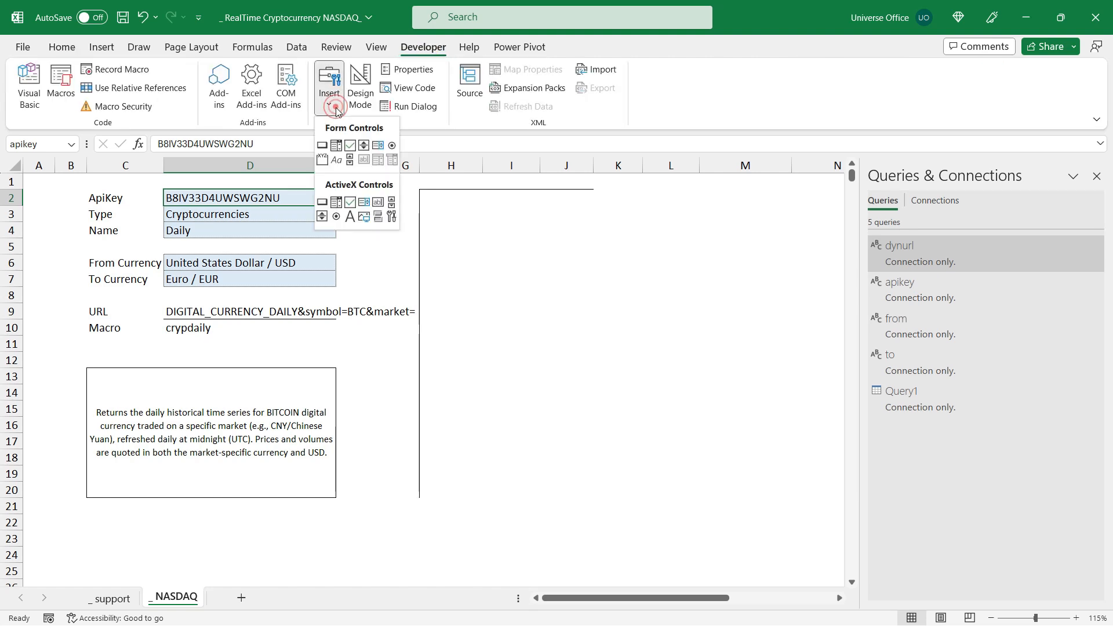
left_click(322, 201)
mouse_move(345, 219)
left_mouse_down()
mouse_move(389, 258)
mouse_move(402, 256)
left_mouse_up()
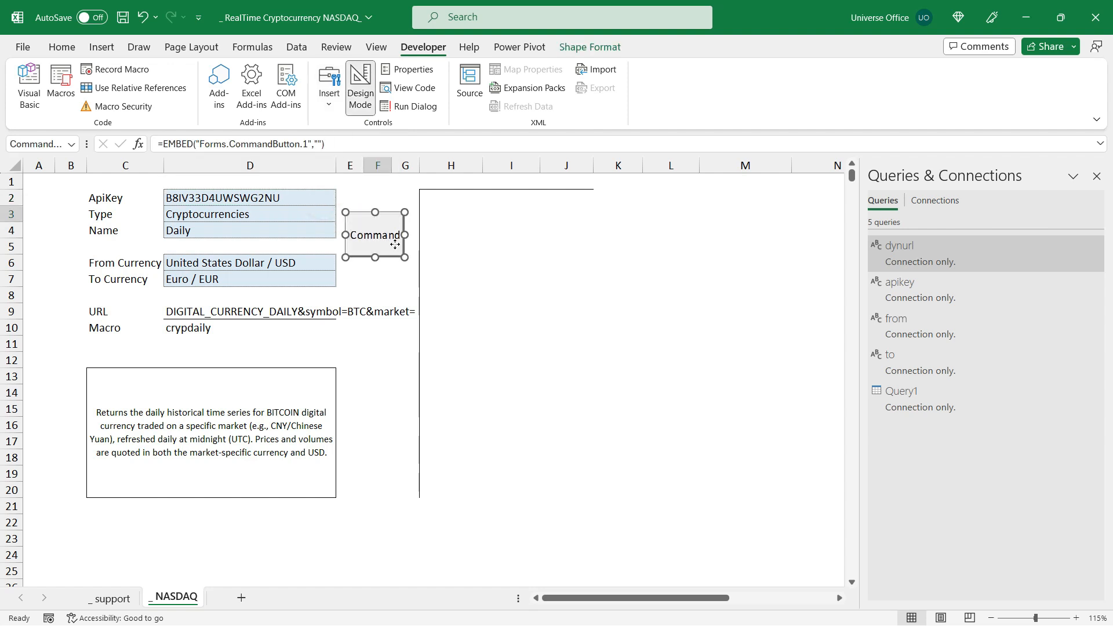
Step: Set the button's Caption property to 'Get Data'
right_click(395, 244)
left_click(469, 319)
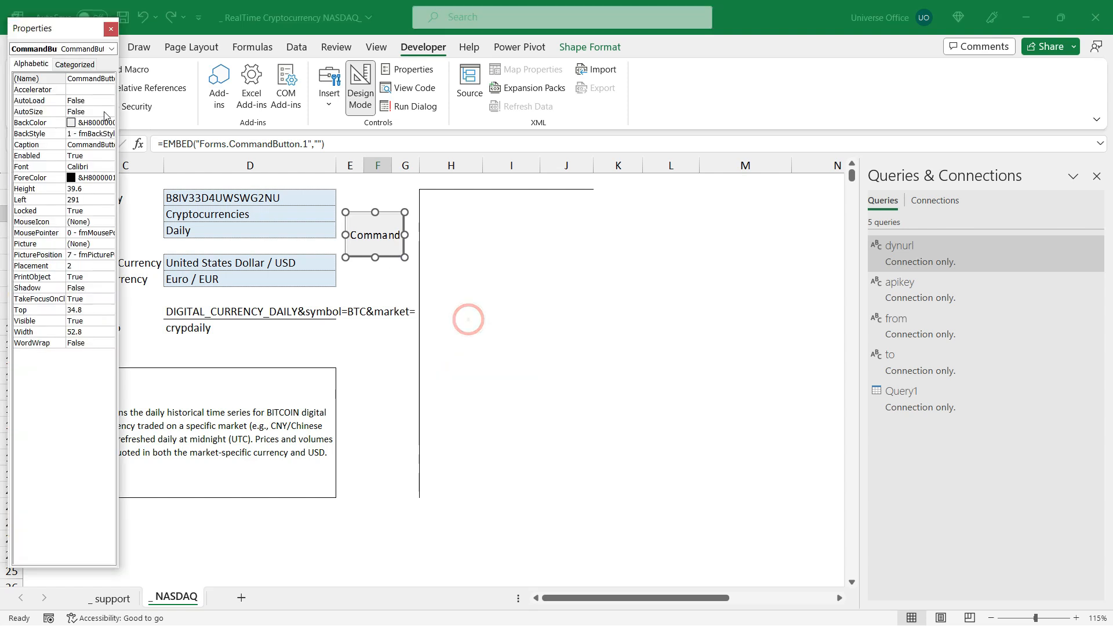
left_click(161, 144)
left_click(161, 143)
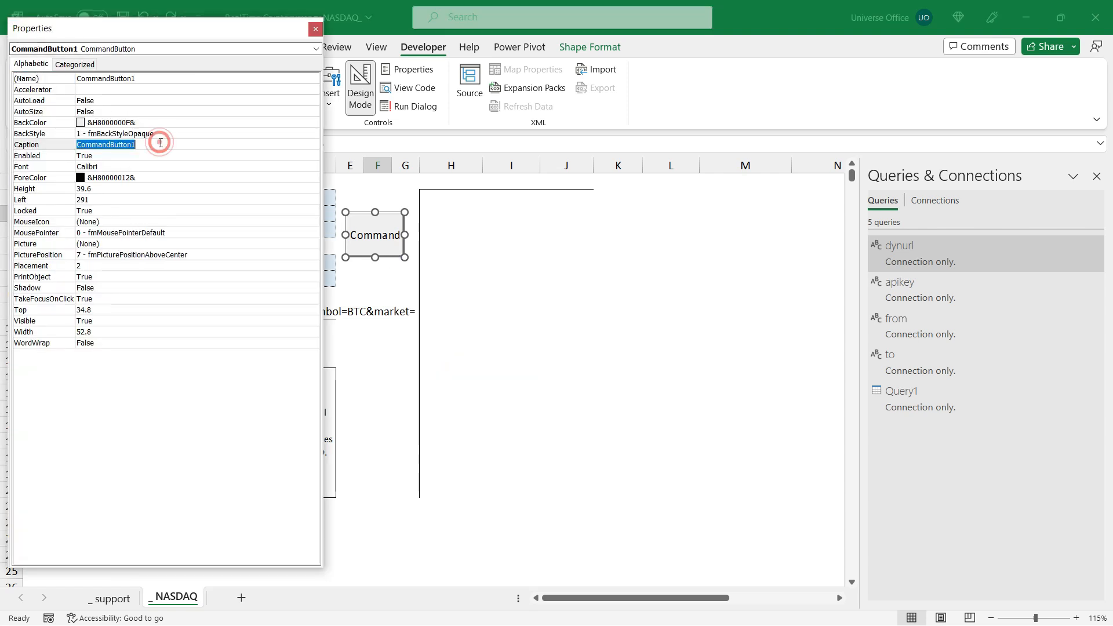
type("Get Data")
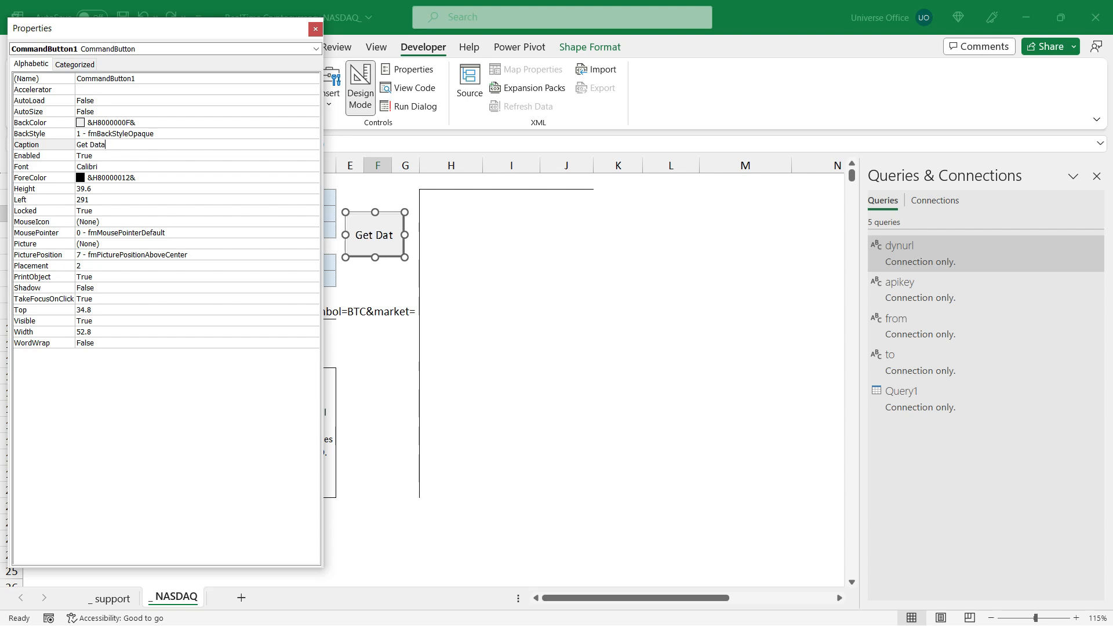
key("Return")
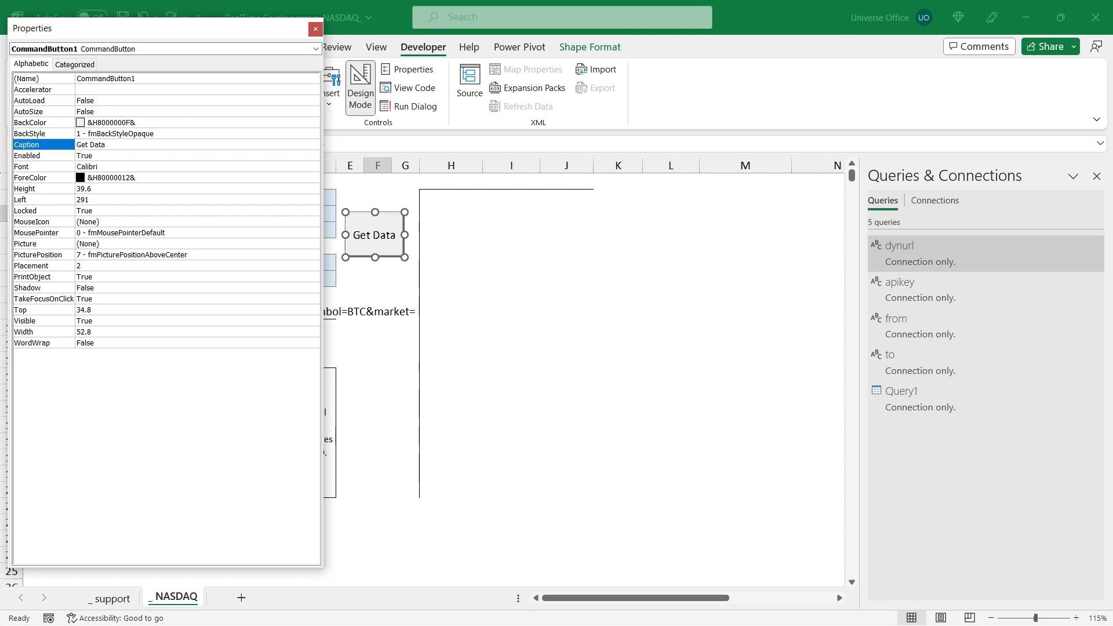
left_click(315, 30)
key("Escape")
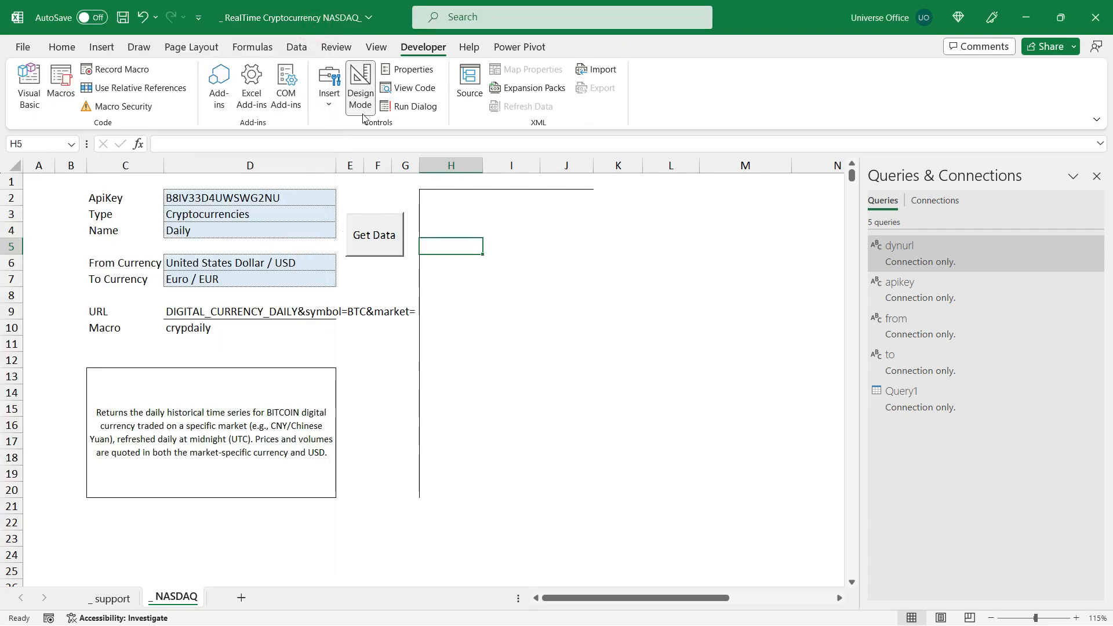
double_click(378, 235)
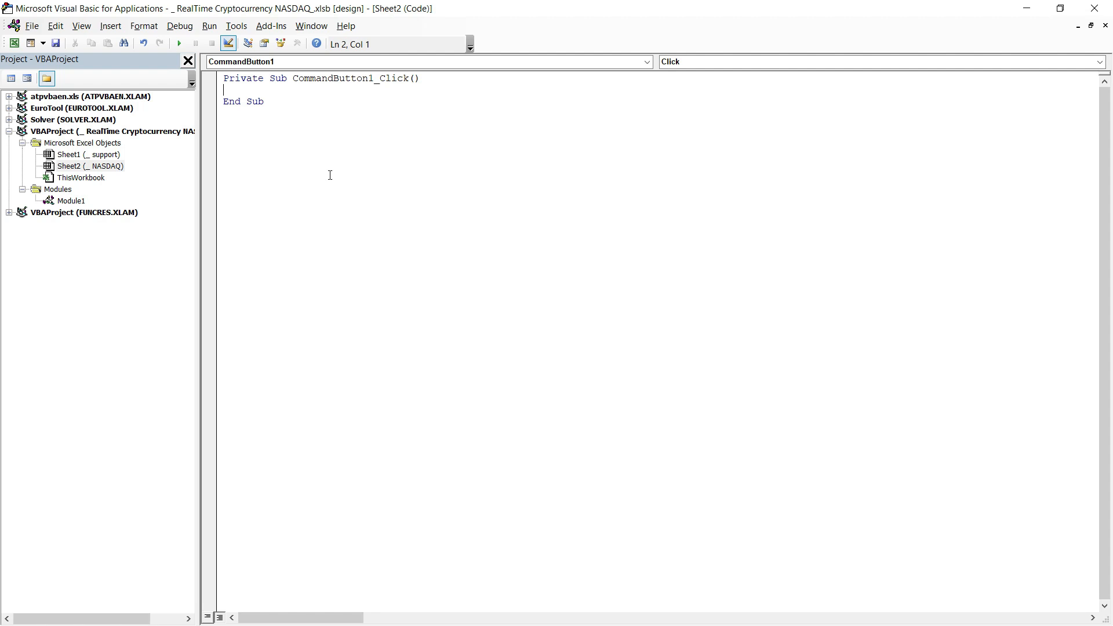
Step: Write Dim macroname As String, macroname = Sheets("_ NASDAQ").Cells(10, 4), and Call macroname
type("Dim macroname as string")
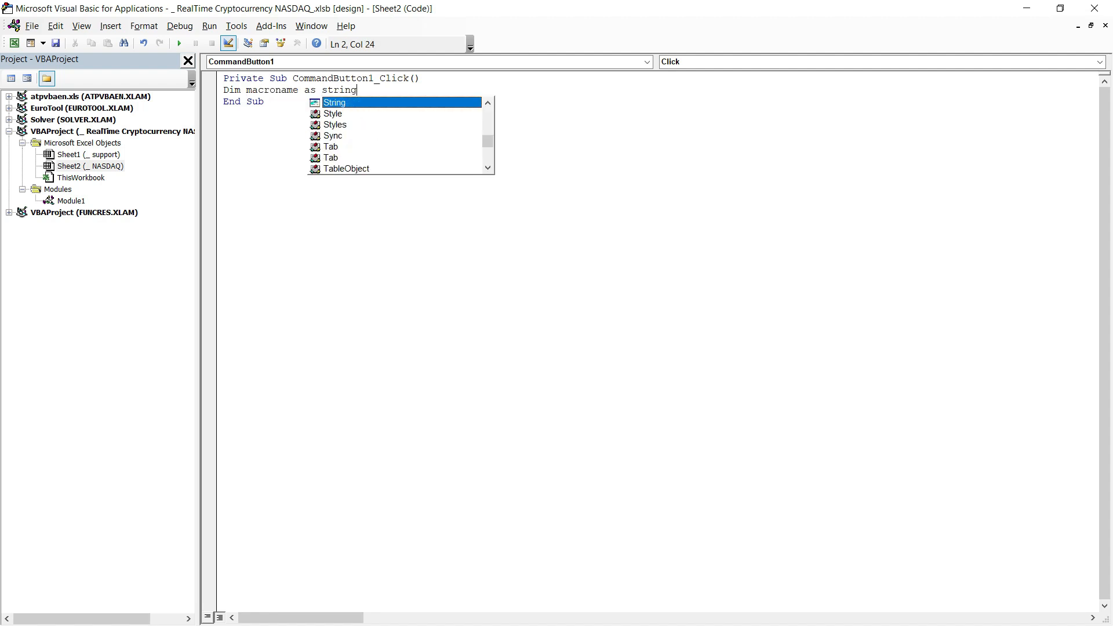
key("Return")
key("Return")
key("Return")
key("Return")
key("Return")
key("Return")
key("Up")
key("Up")
key("Up")
key("Up")
type("macroname = ")
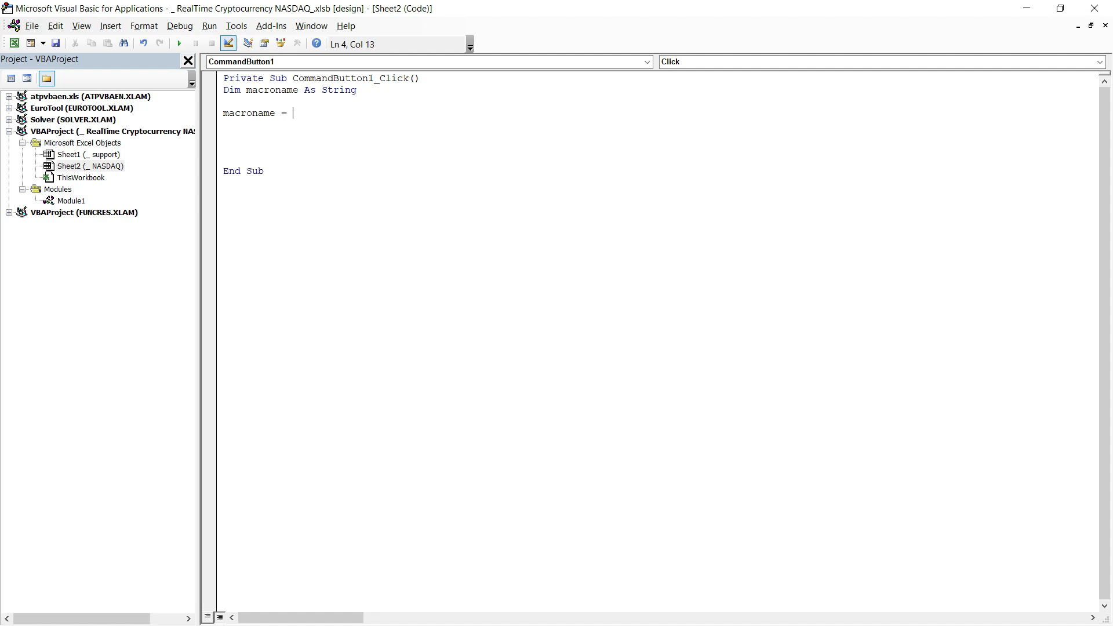
type("sheets(\"_ NA")
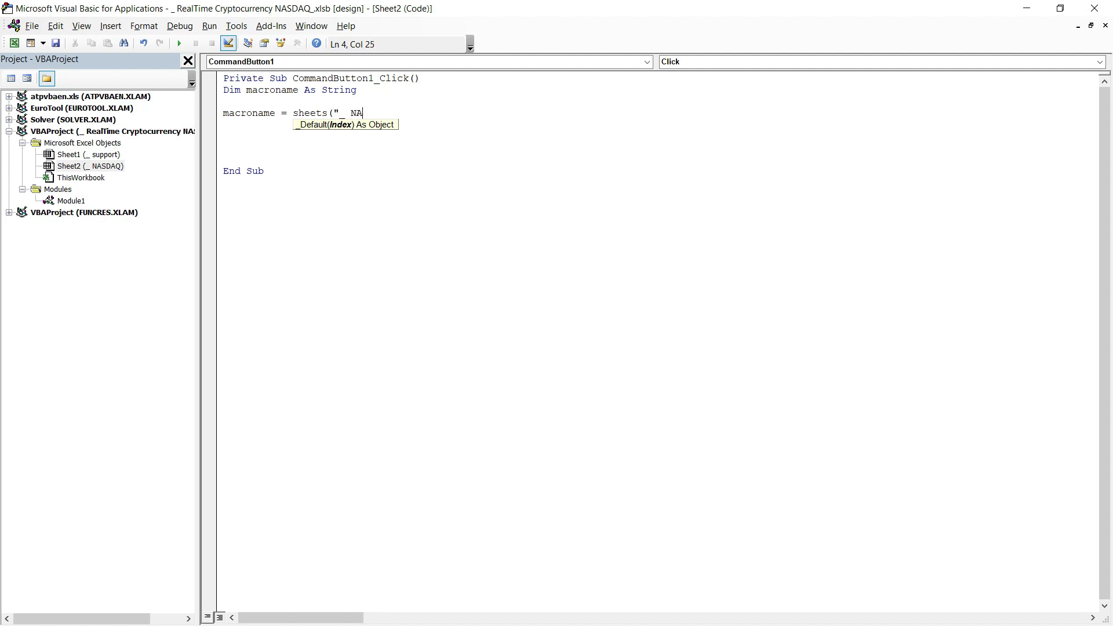
type("SDAQ\").cells(")
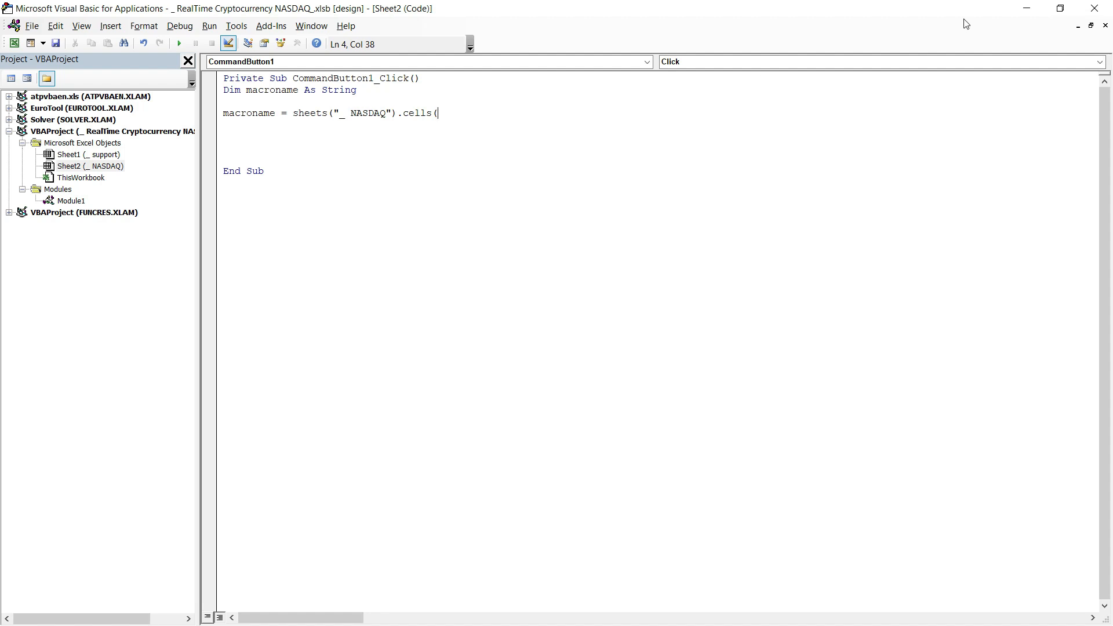
left_click(1027, 8)
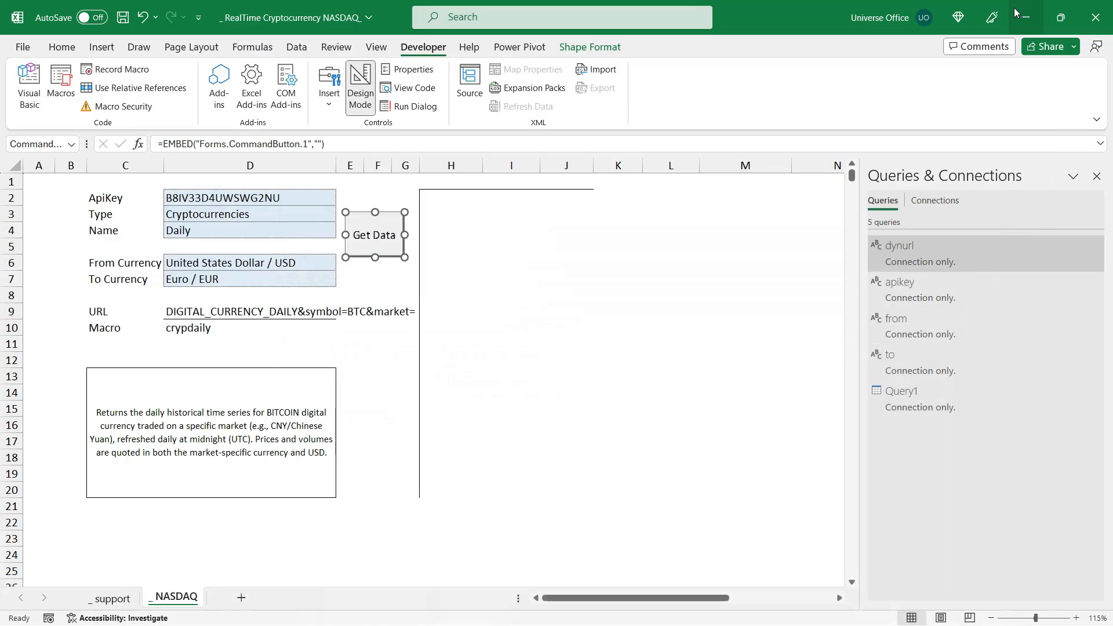
left_click(197, 328)
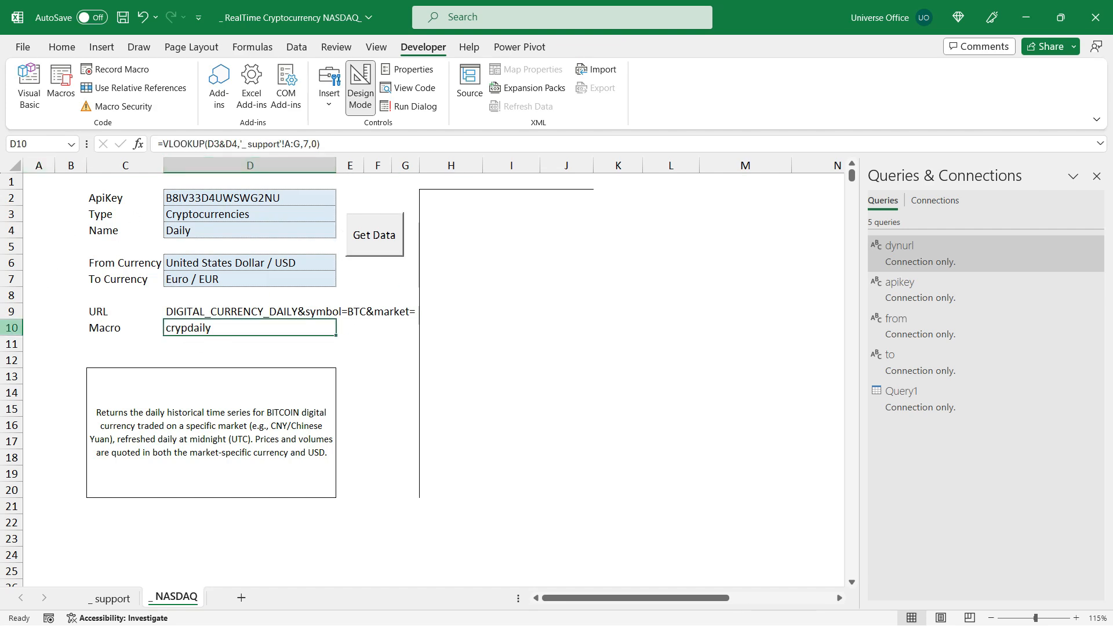
key("alt+F11")
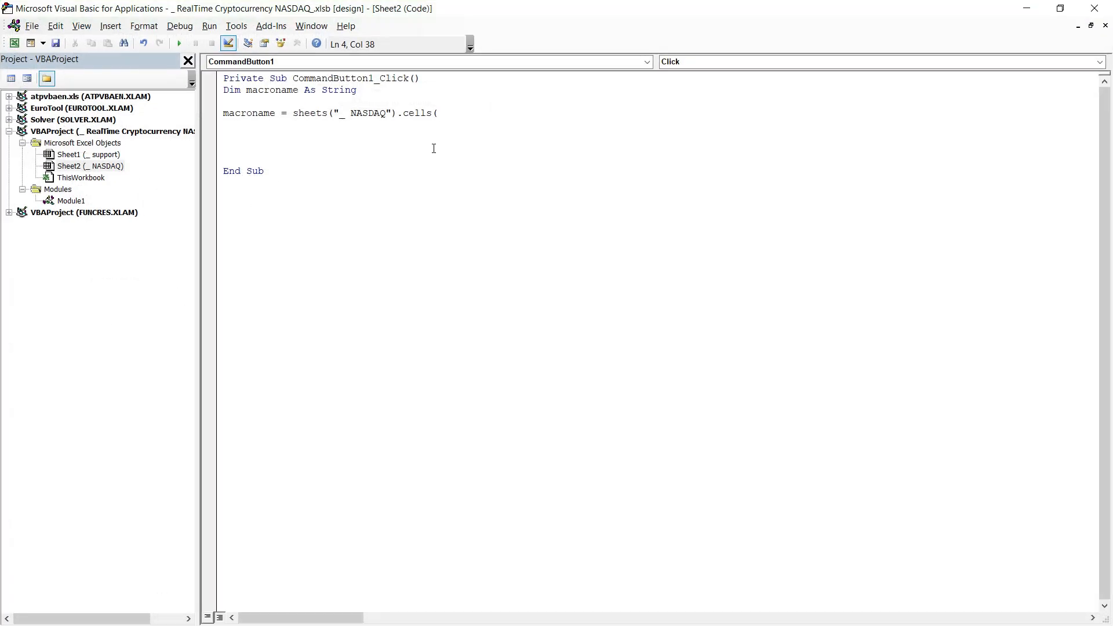
type("10, 4)")
key("Return")
key("Return")
type("call macroname")
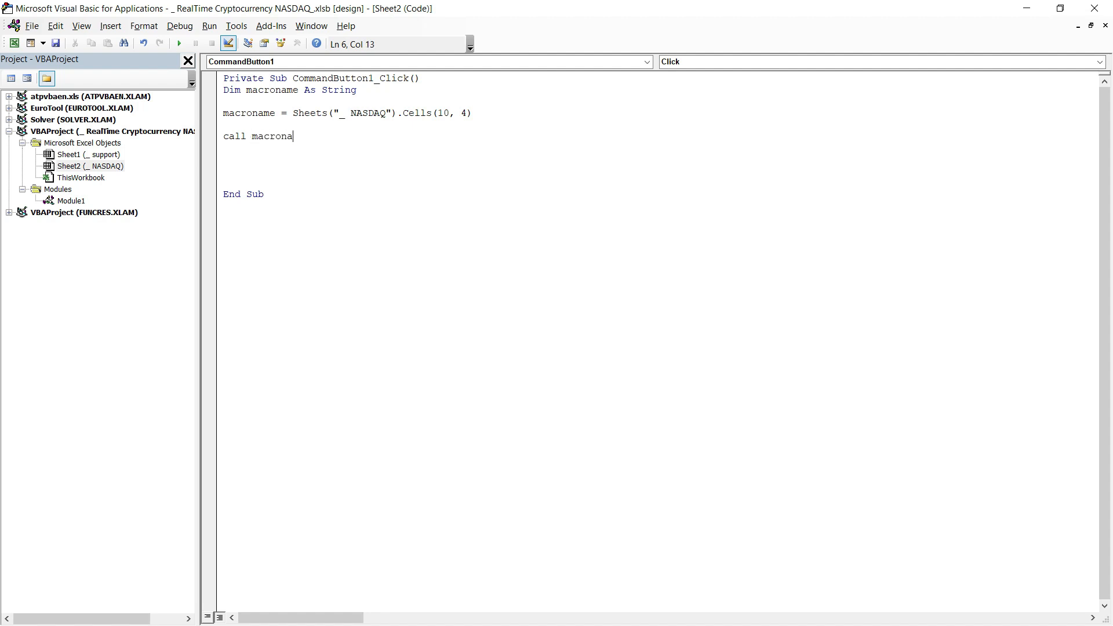
key("Down")
key("Down")
key("Down")
key("BackSpace")
key("BackSpace")
key("BackSpace")
Step: Paste the Query1-clearing and ActiveWorkbook.Queries("Query1").Delete lines after the Dim declaration
left_click(410, 92)
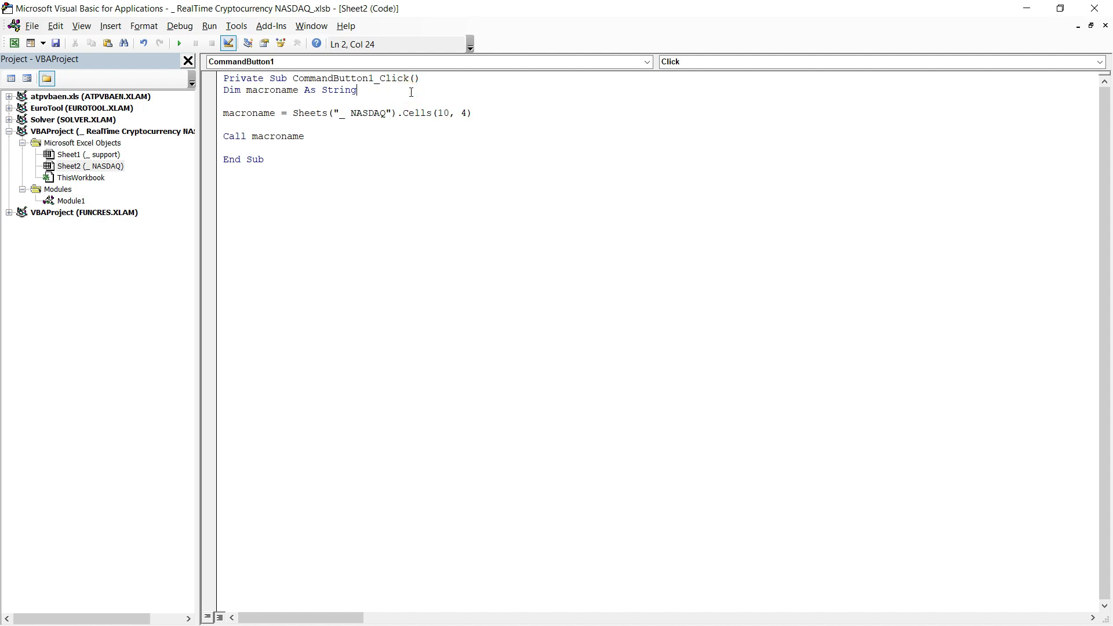
type("Sheets(\"_ NASDAQ\").Range(\"Query1[#All]\").Select     Selection.ListObject.QueryTable.Delete     Selection.ClearContents     ActiveWorkbook.Queries(\"Query1\").Delete")
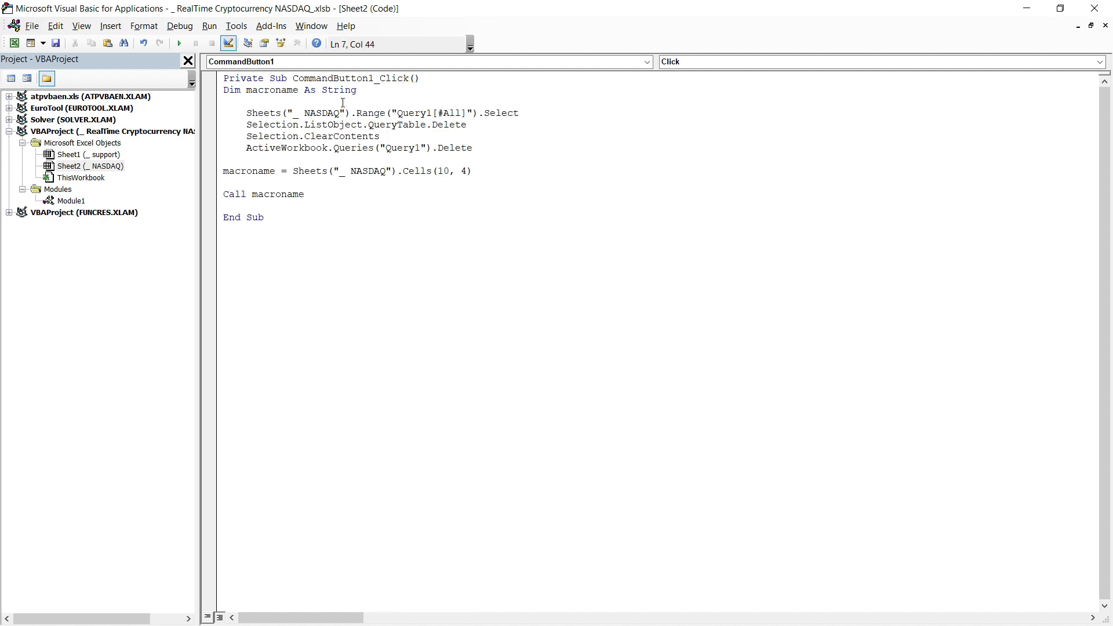
left_click_drag(367, 113, 223, 114)
left_click(496, 110)
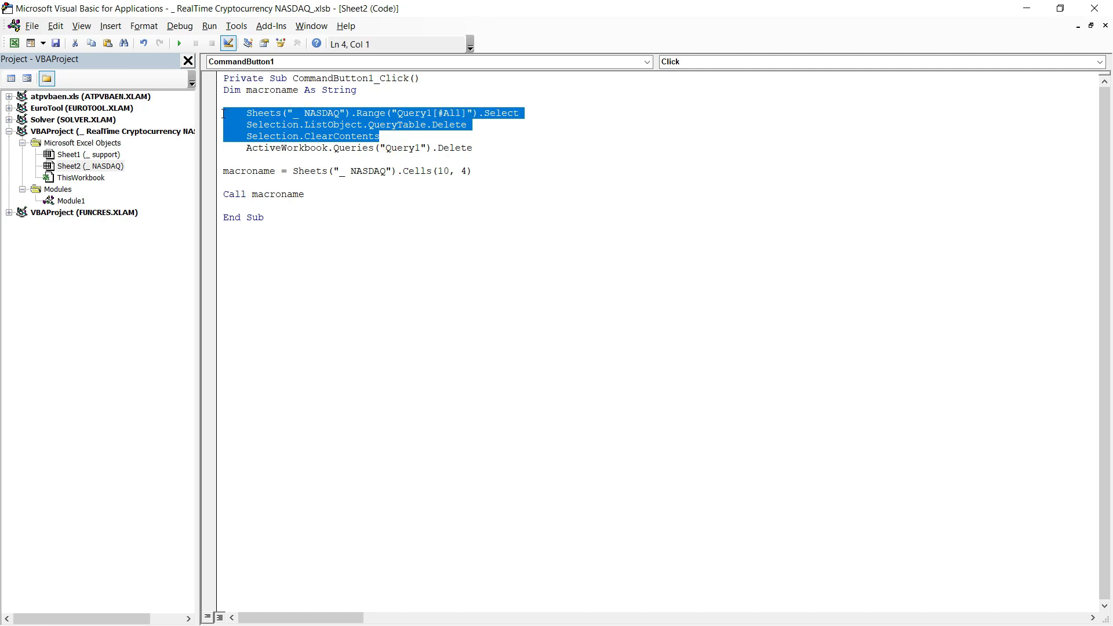
left_click_drag(486, 149, 235, 148)
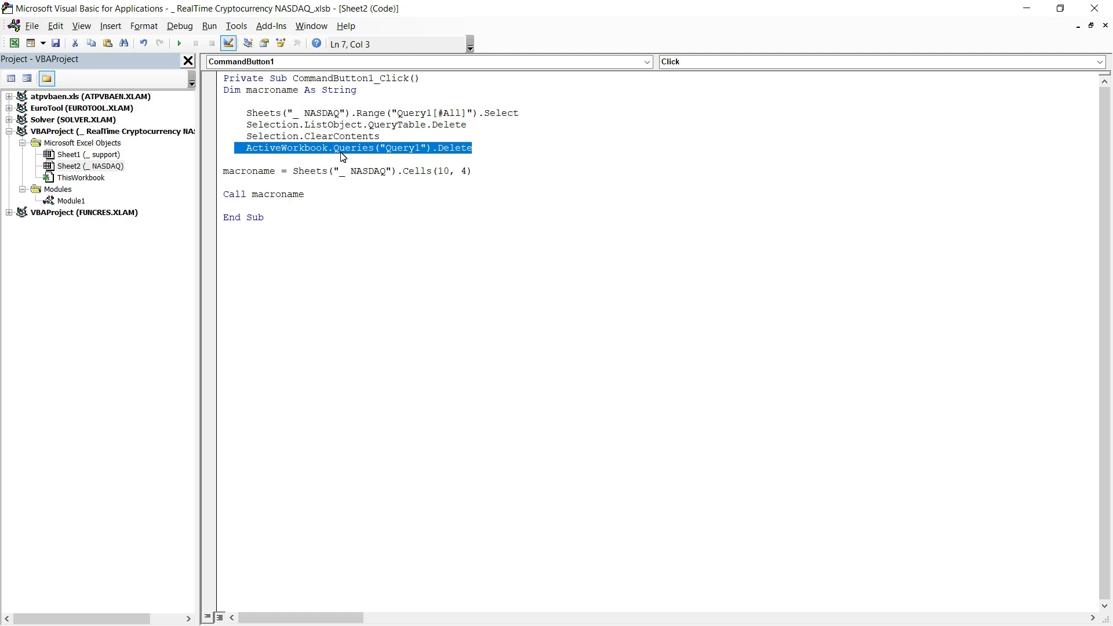
Step: Exit design mode, choose Forex and Exchange, and run Get Data, breaking at Call macroname
left_click(1098, 10)
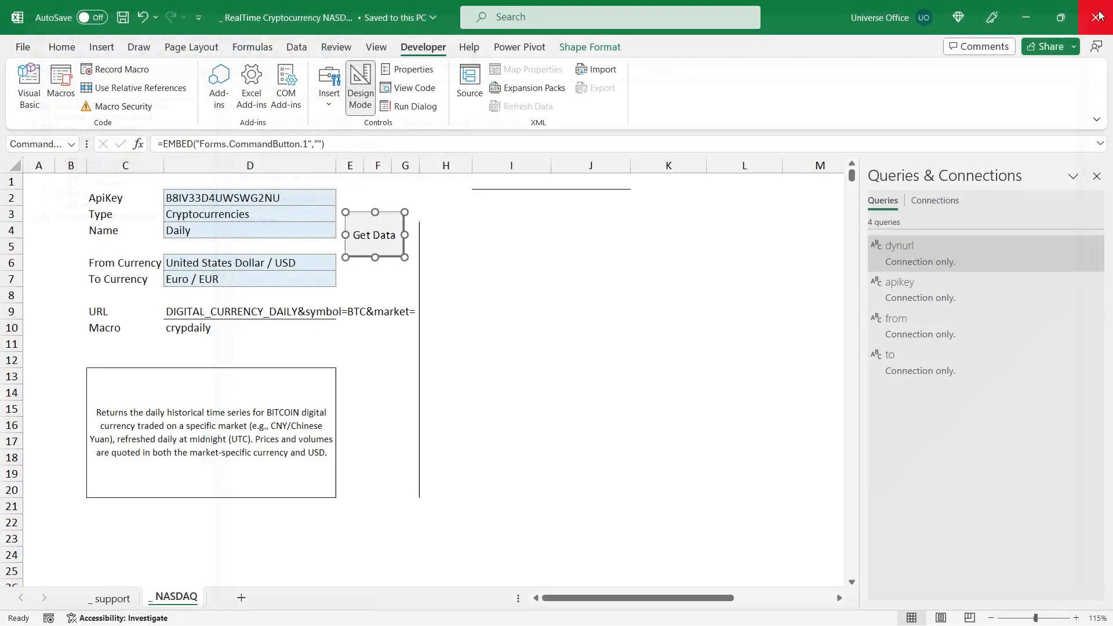
left_click(361, 103)
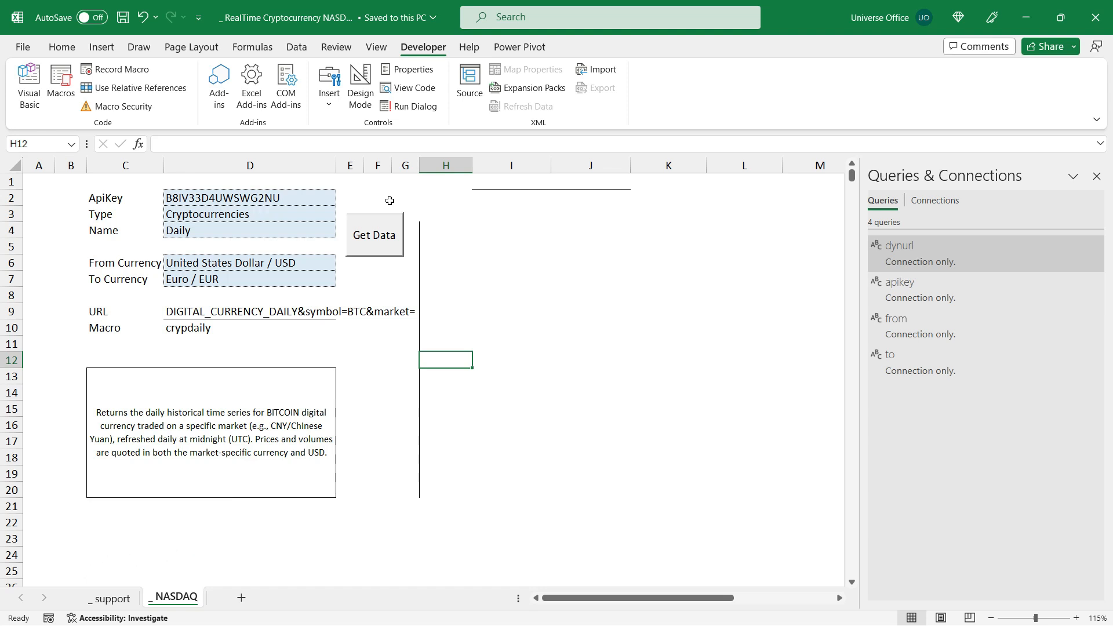
left_click(325, 218)
left_click(343, 216)
left_click(317, 237)
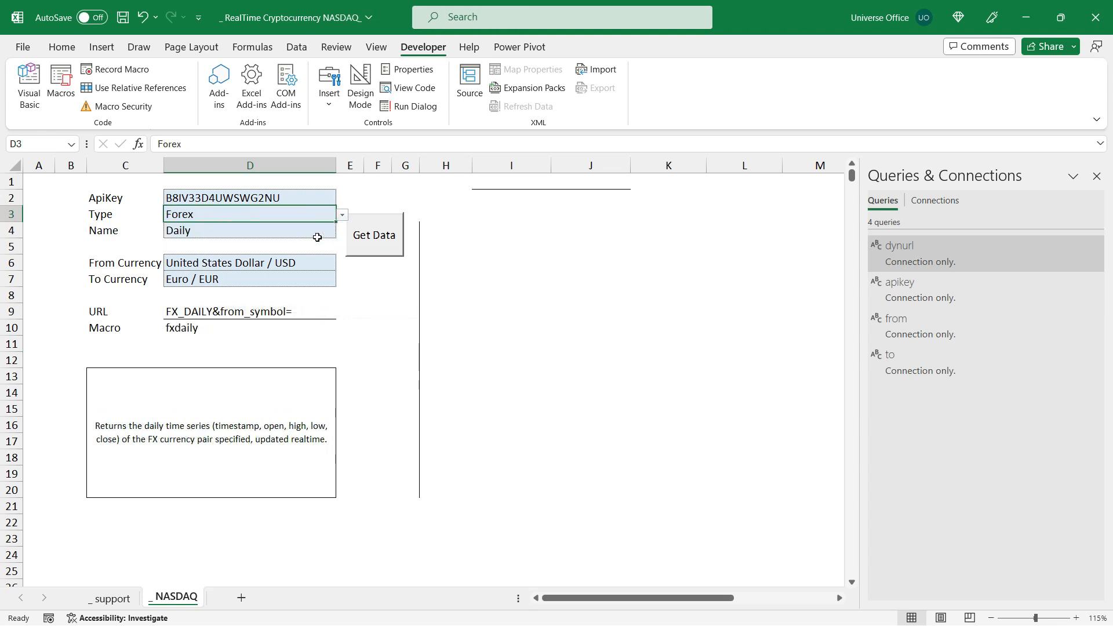
left_click(317, 237)
left_click(342, 230)
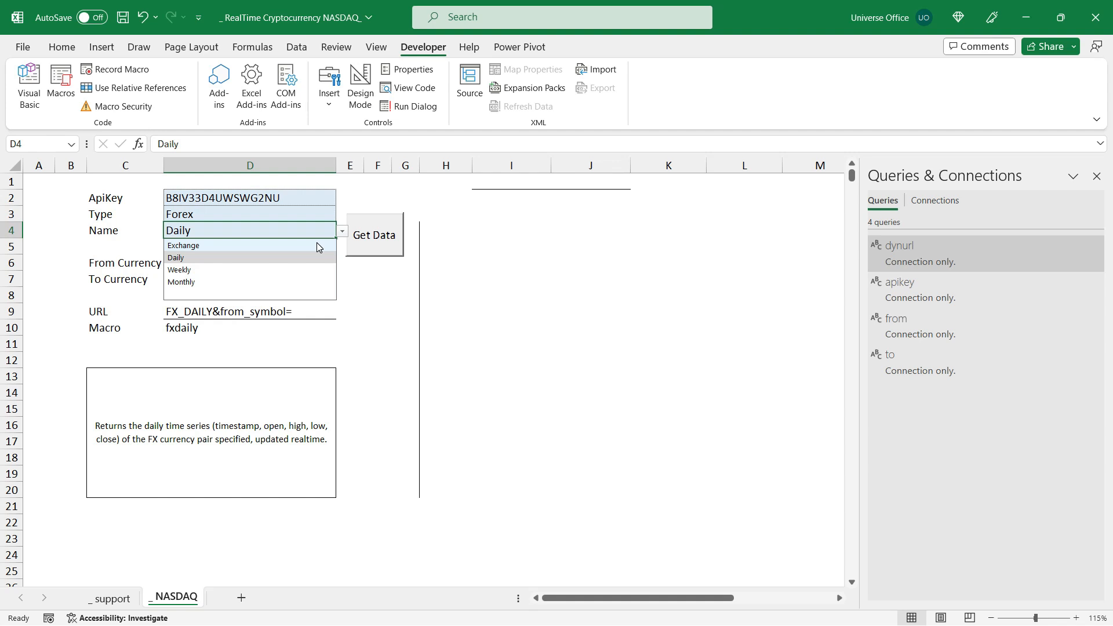
left_click(317, 245)
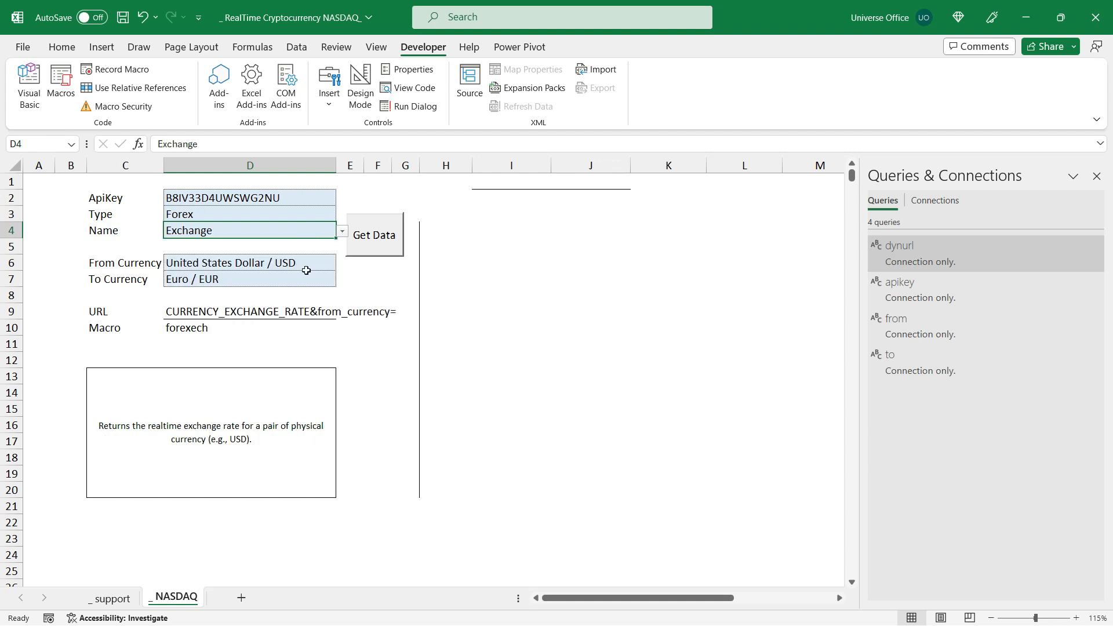
left_click(381, 232)
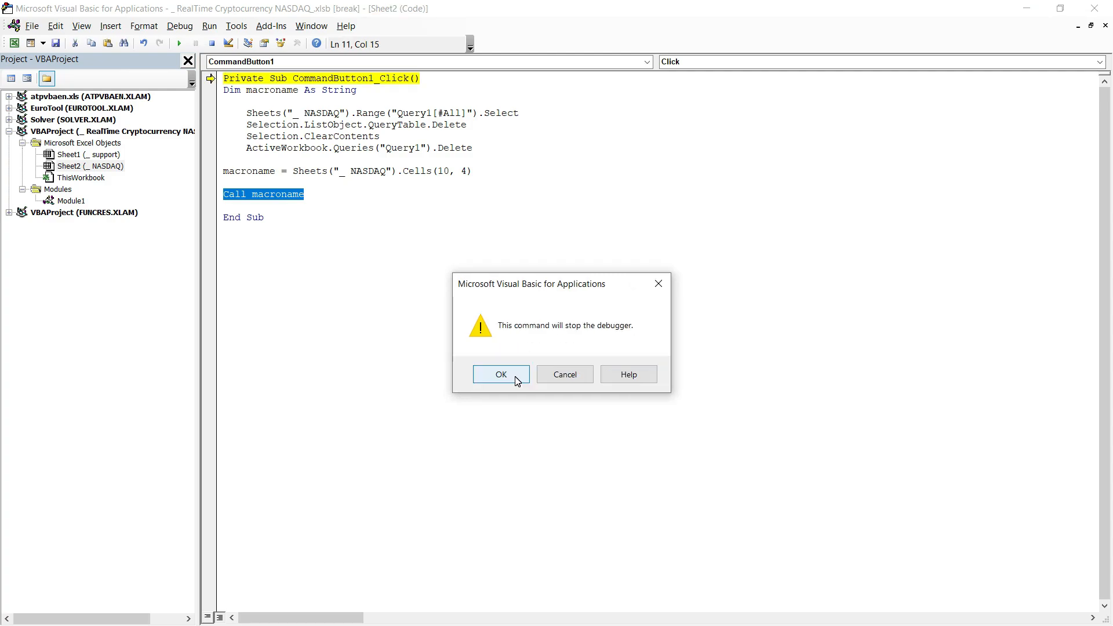
Step: Stop the debugger and review On Error Resume Next and the Query1-clearing statements
left_click(516, 377)
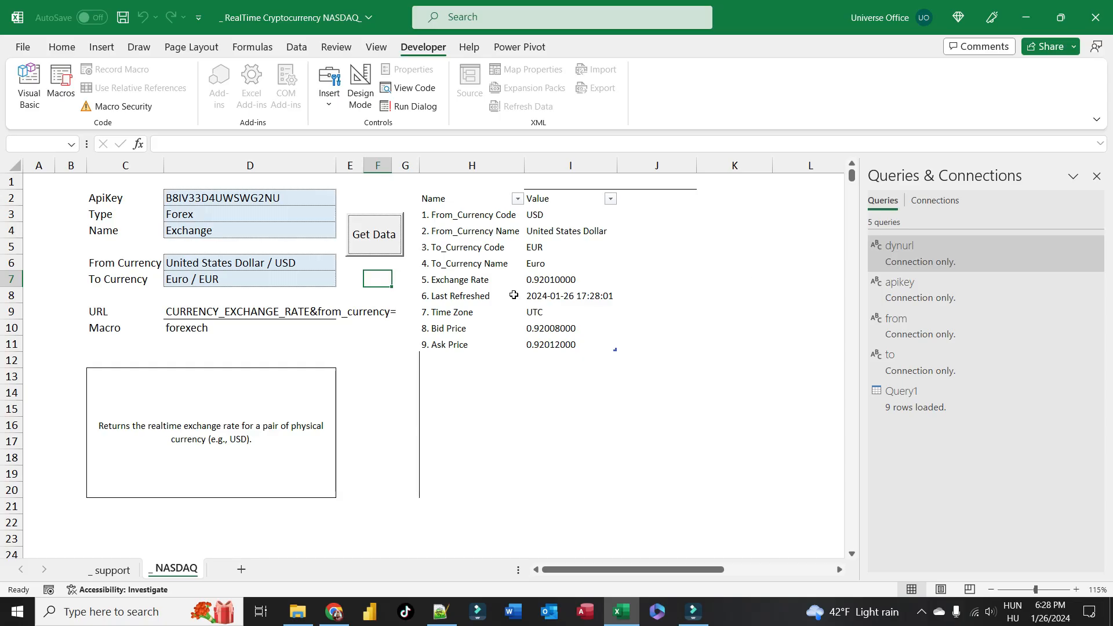
key("alt+F11")
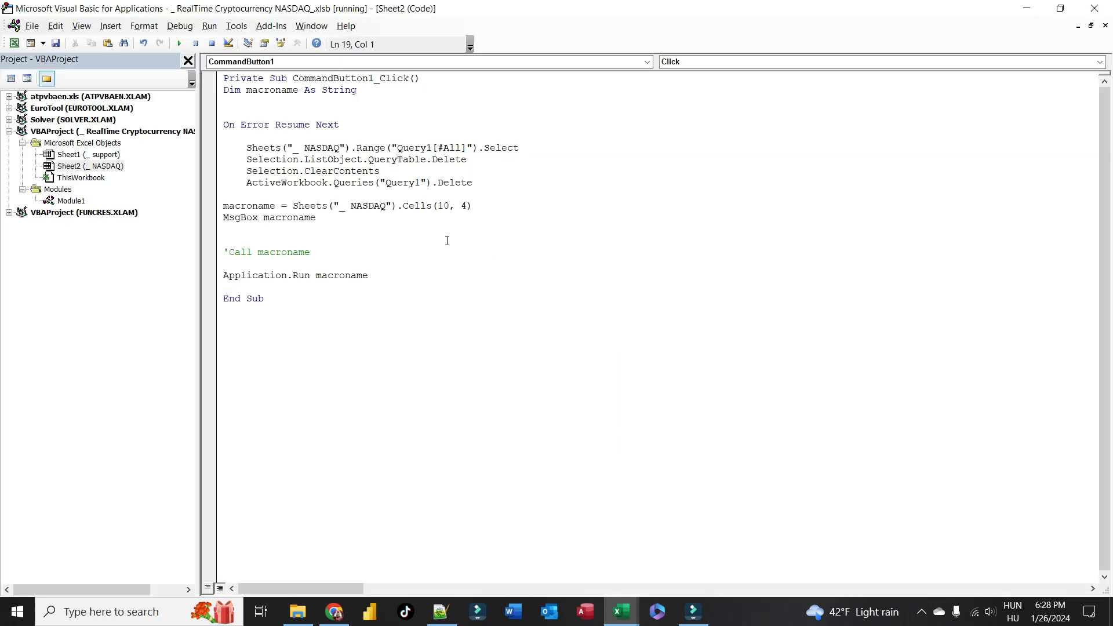
left_click_drag(340, 124, 223, 125)
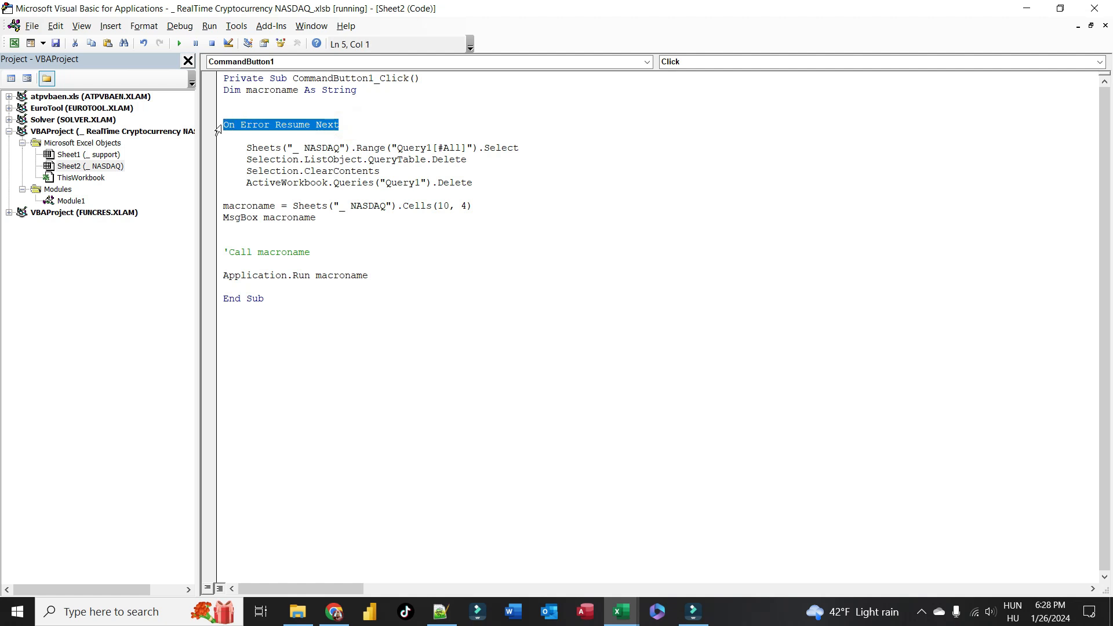
left_click(246, 148)
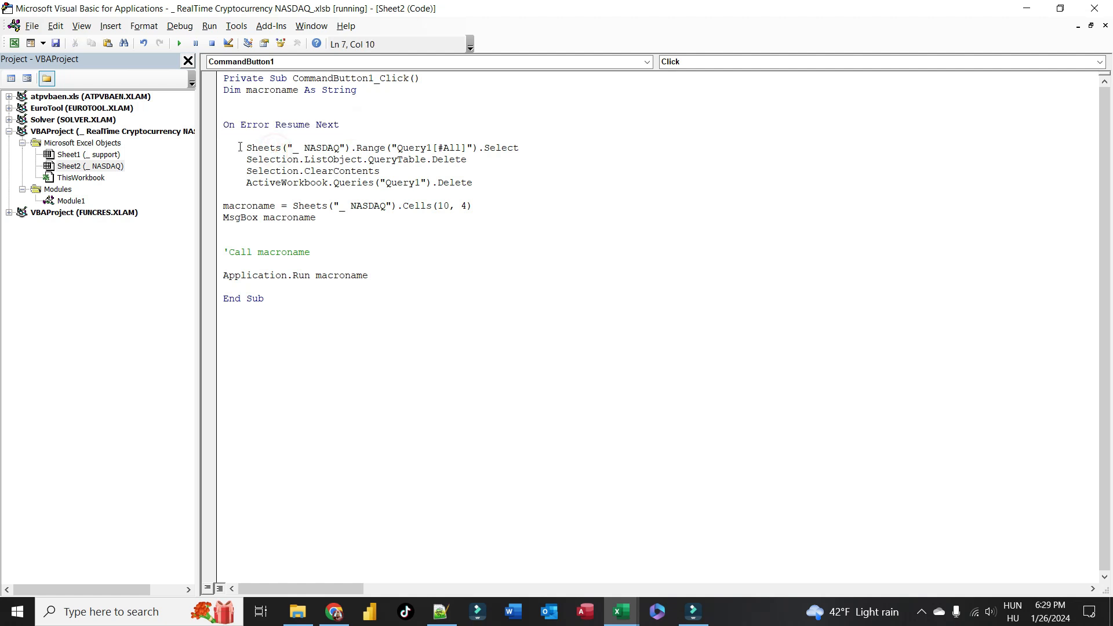
left_click_drag(247, 148, 489, 183)
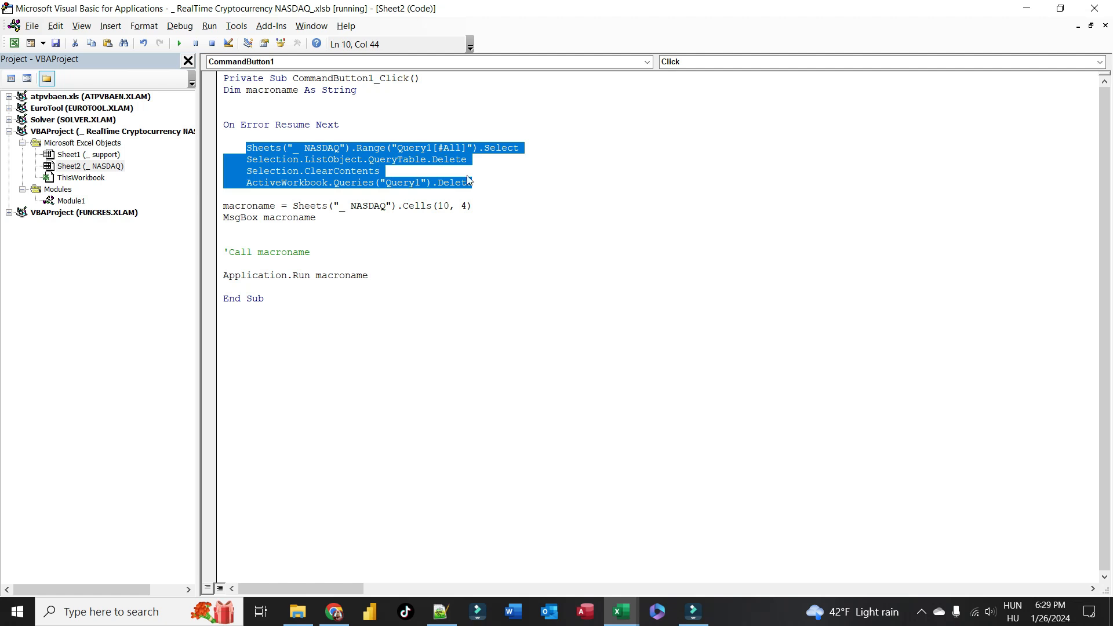
left_click(384, 127)
Step: Review the MsgBox macroname and Application.Run macroname lines, then close the editor
left_click_drag(380, 124, 478, 179)
left_click(364, 213)
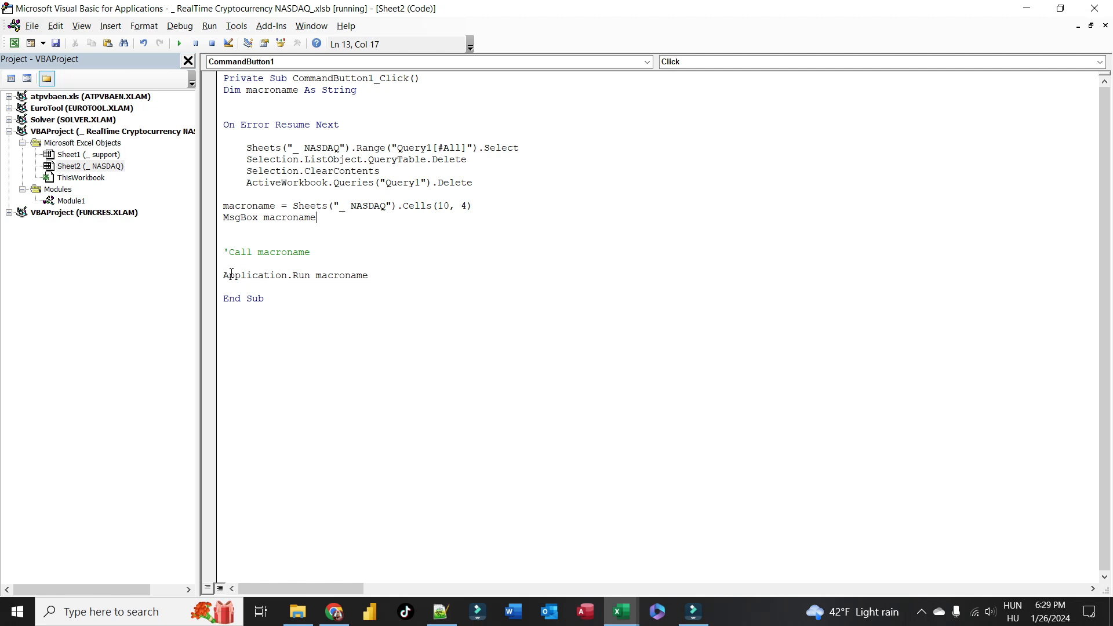
left_click_drag(225, 276, 301, 275)
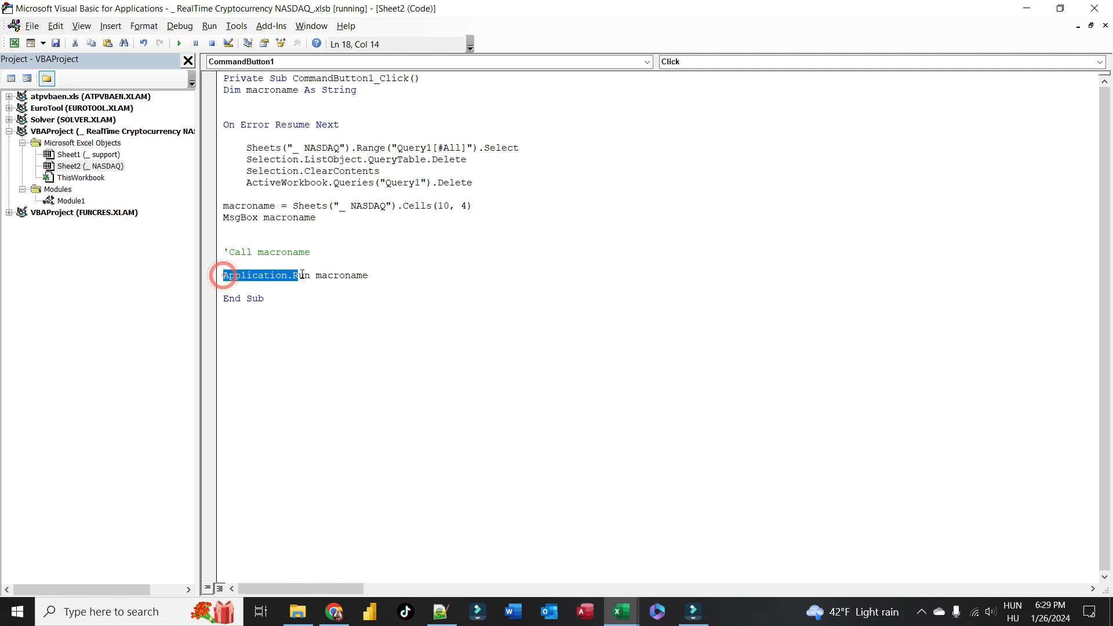
left_click(358, 276)
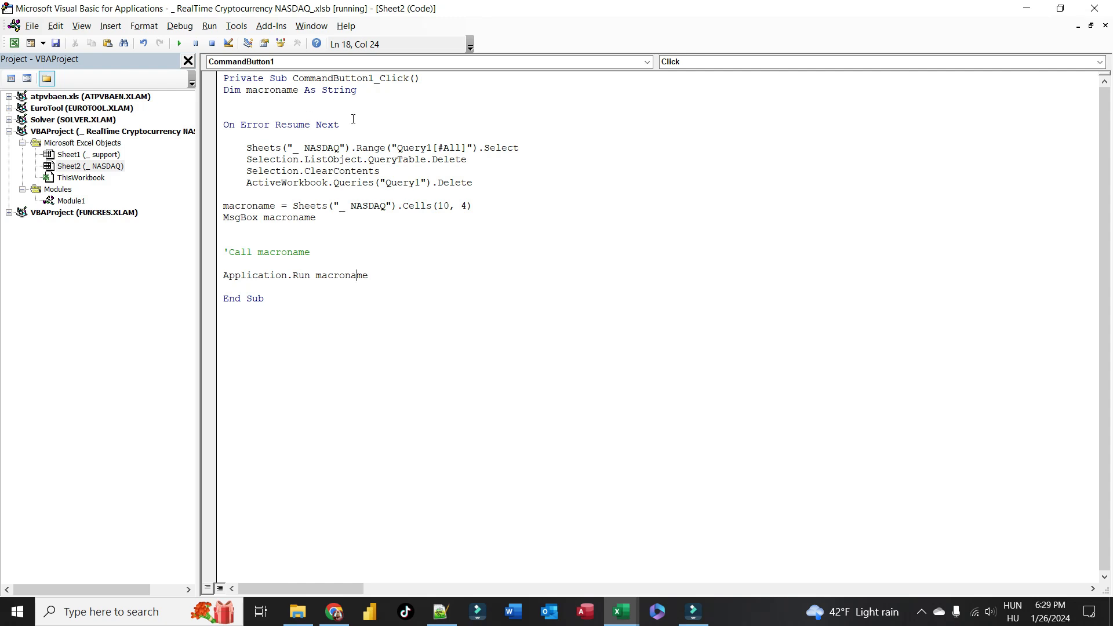
left_click(1095, 8)
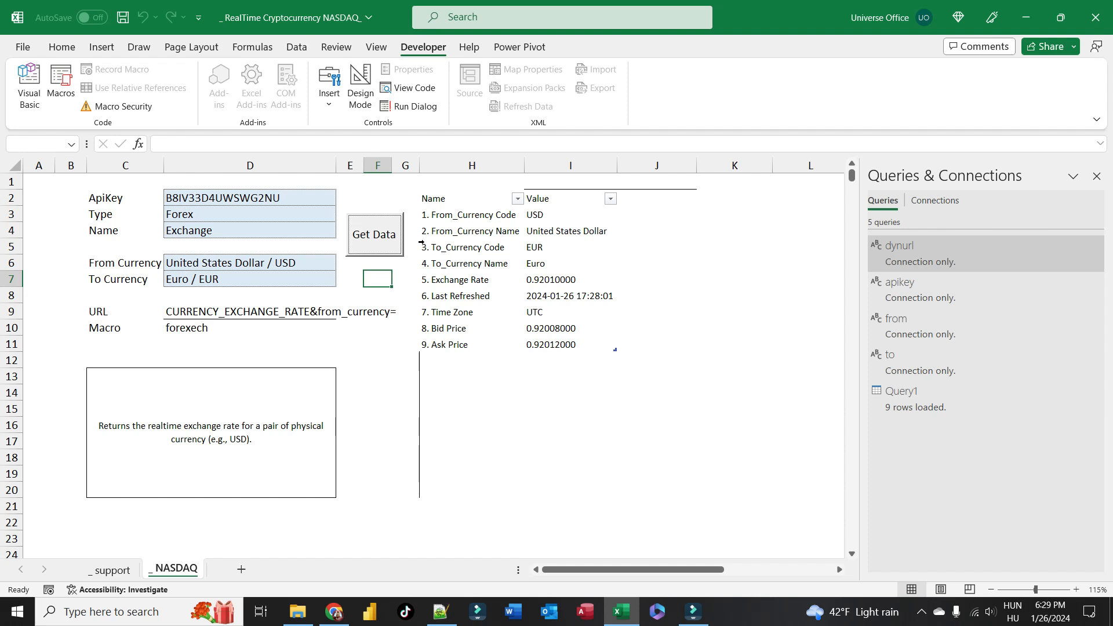
Step: Set Type to Cryptocurrencies in D3 and Name to Daily in D4
left_click(323, 214)
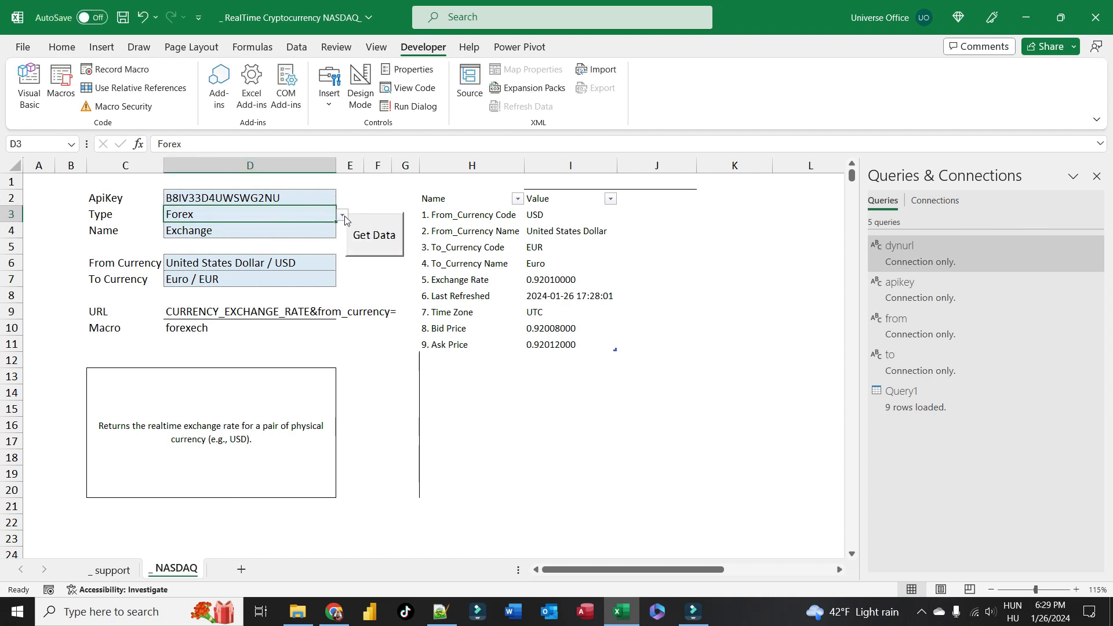
left_click(345, 217)
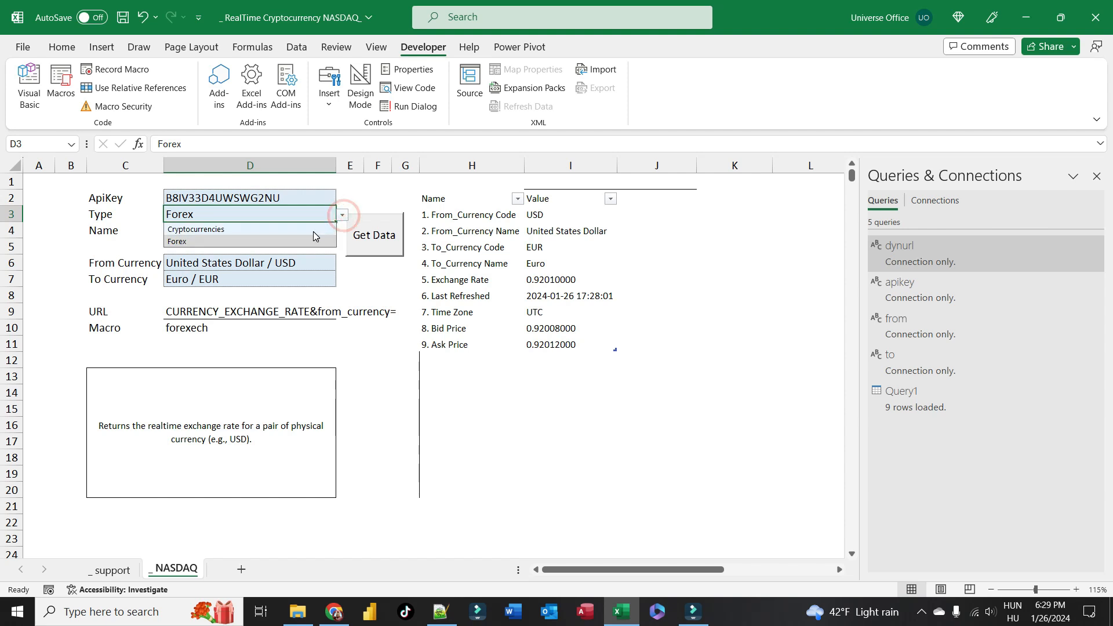
left_click(310, 225)
left_click(313, 231)
left_click(343, 231)
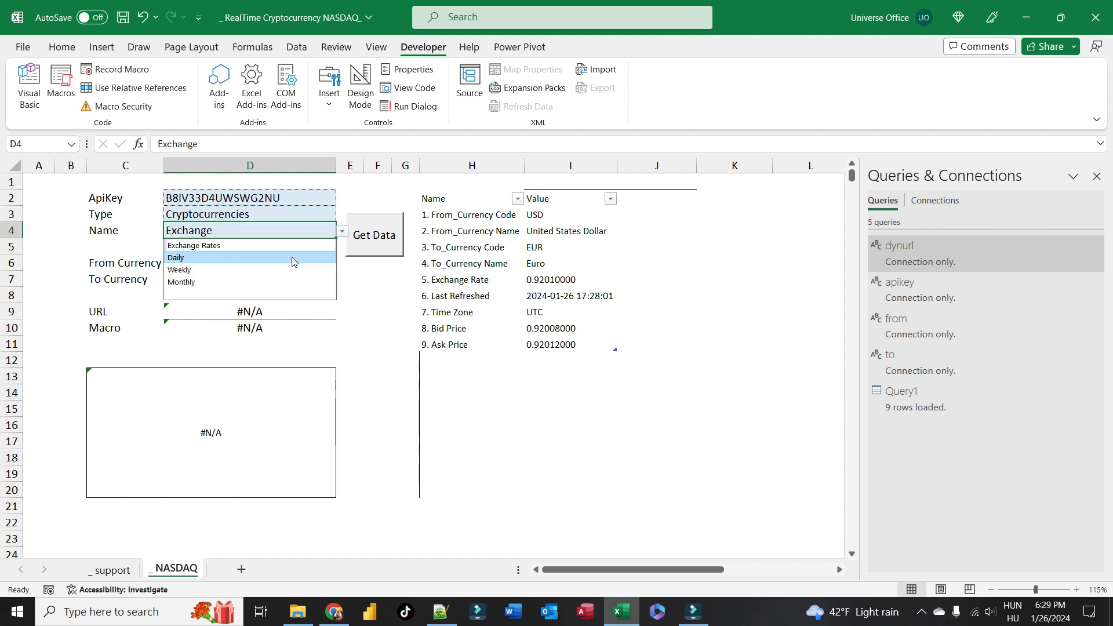
left_click(293, 257)
Step: Run Get Data, dismiss the crypdaily message, and inspect the loaded 1,000-row table
left_click(383, 240)
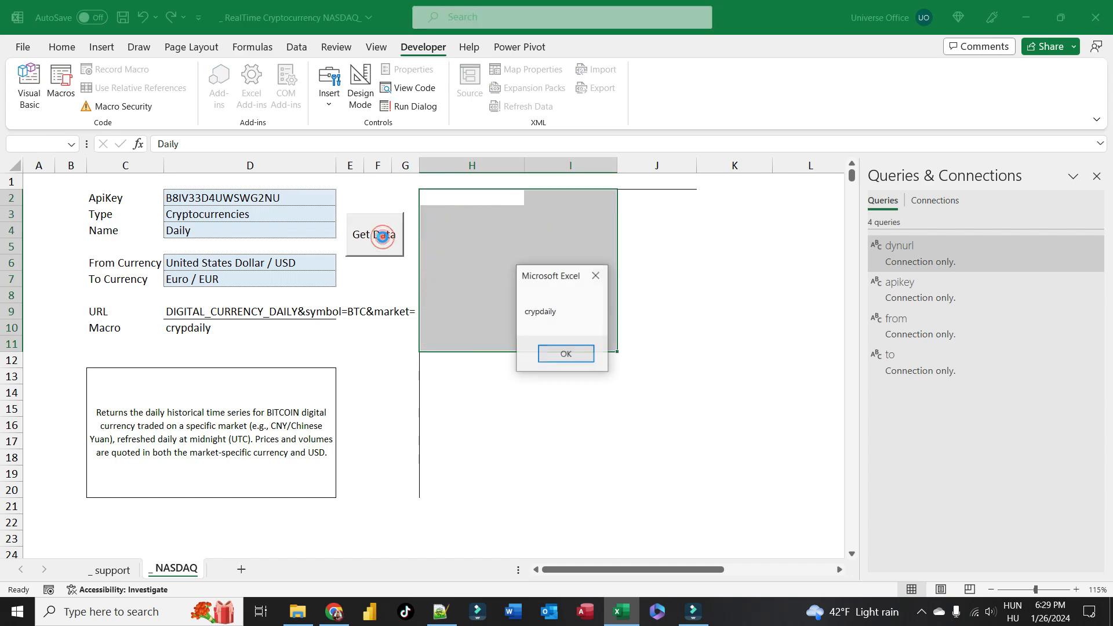
left_click(559, 352)
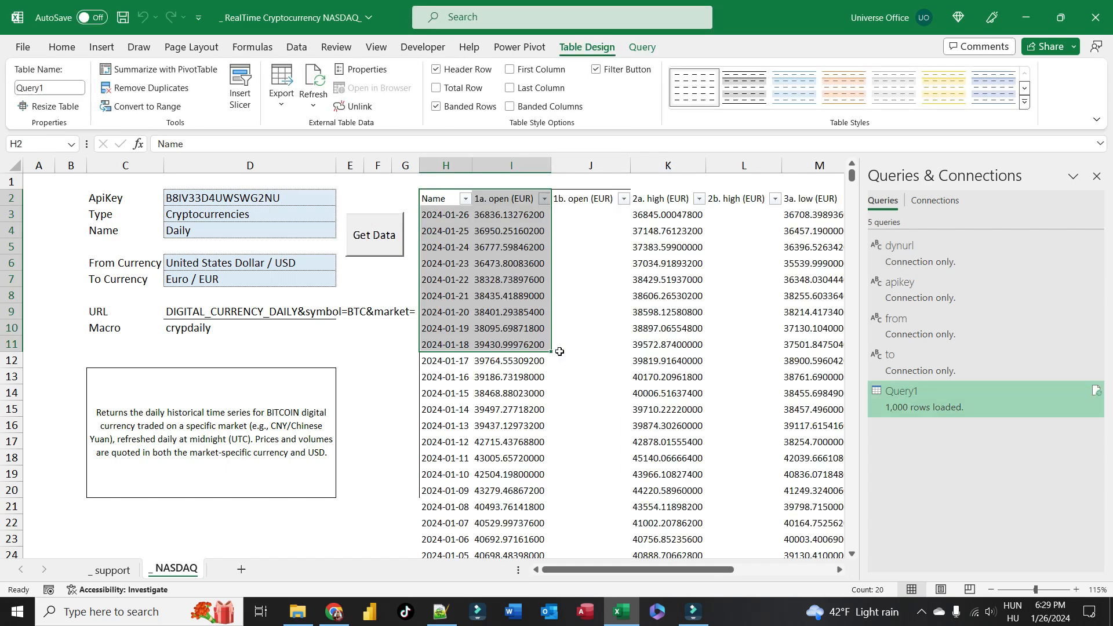
scroll(561, 351, "down", 3, "ctrl")
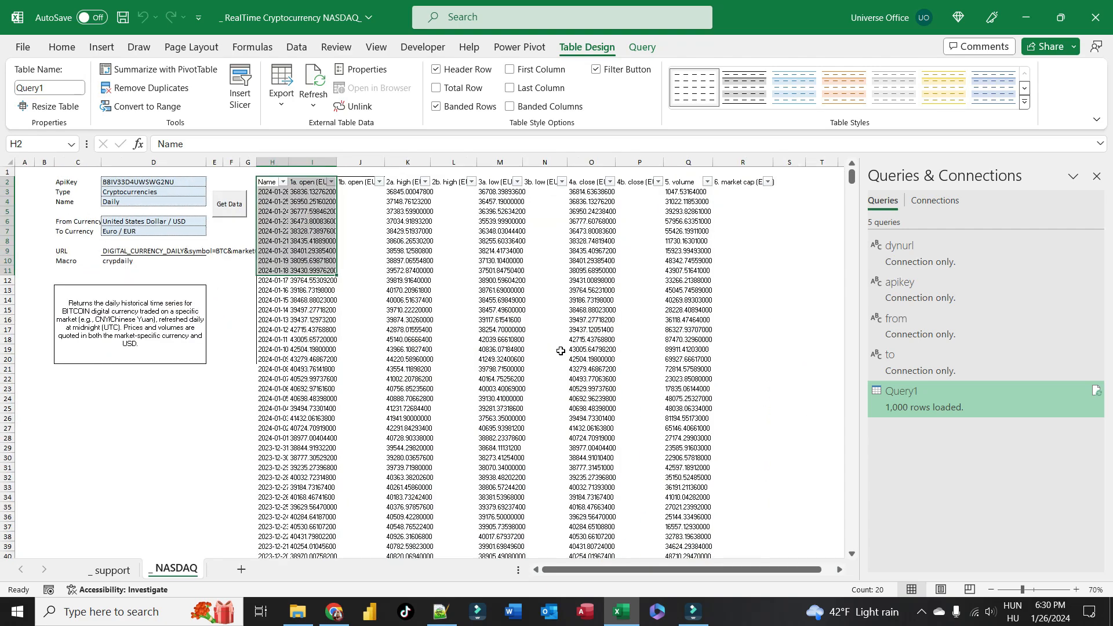
scroll(561, 351, "up", 4, "ctrl")
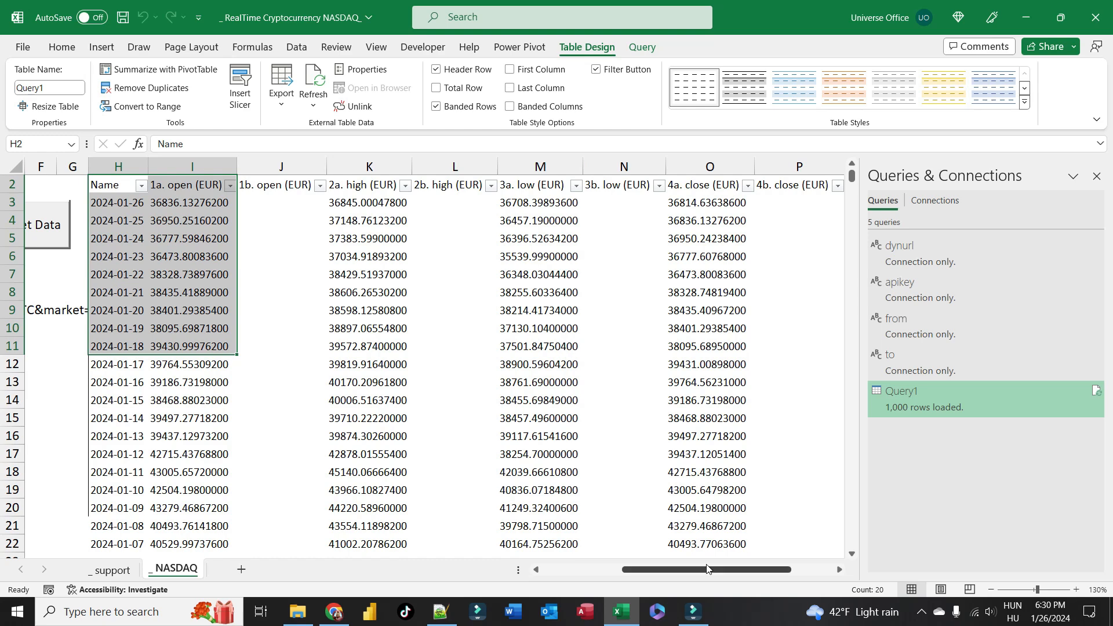
left_click_drag(707, 569, 627, 569)
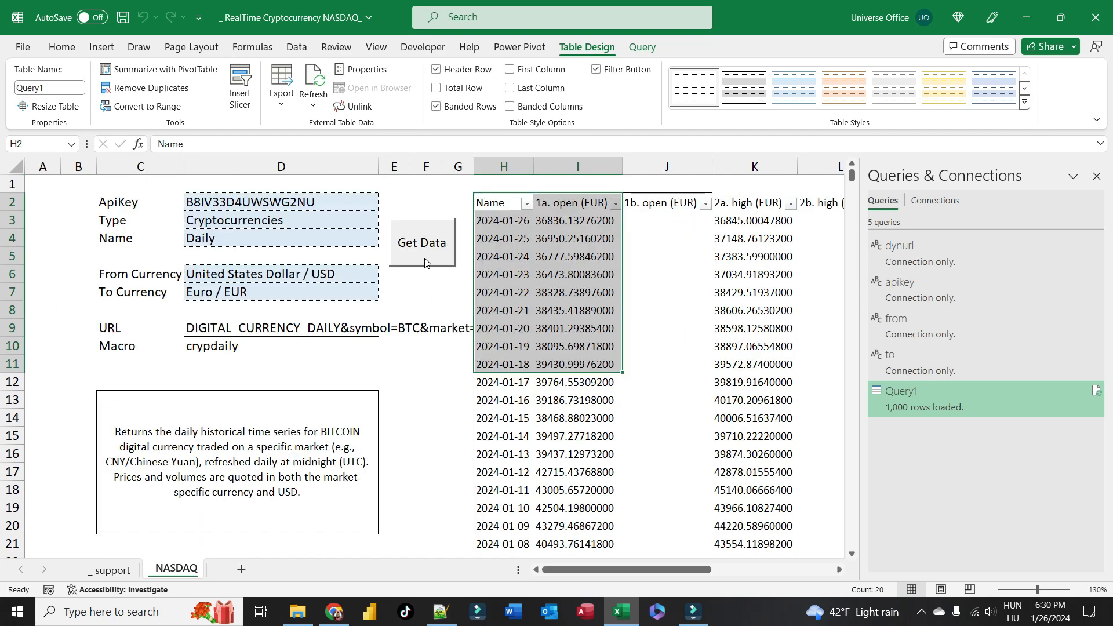
Step: Set Type to Forex, Name to Exchange, and target currency to Chinese Yuan / CNY
left_click(364, 225)
left_click(385, 223)
left_click(367, 248)
left_click(374, 240)
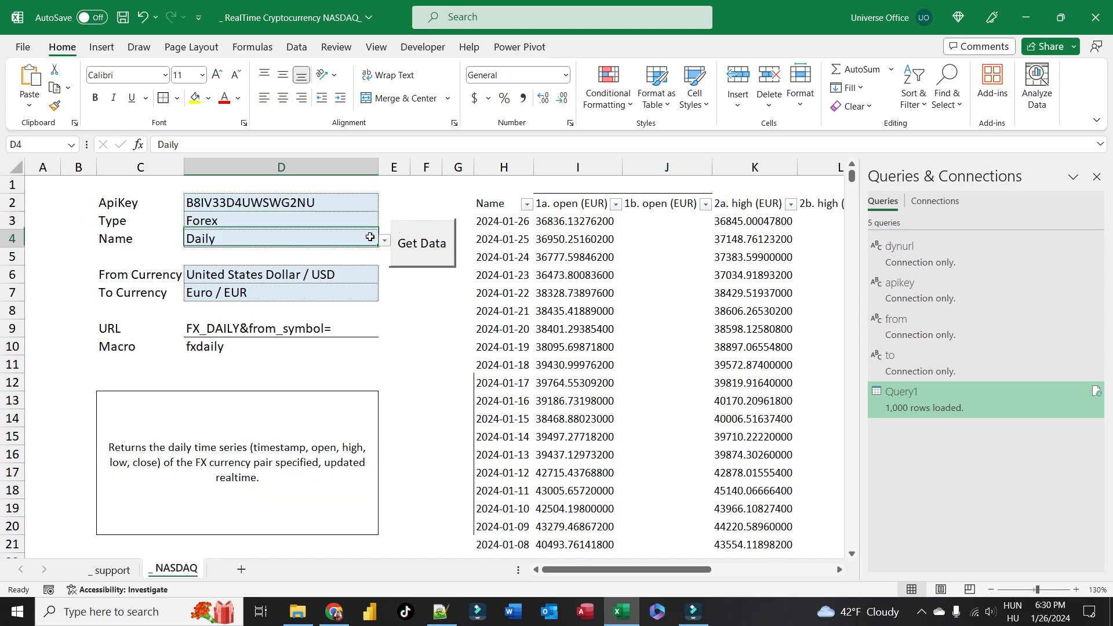
left_click(383, 240)
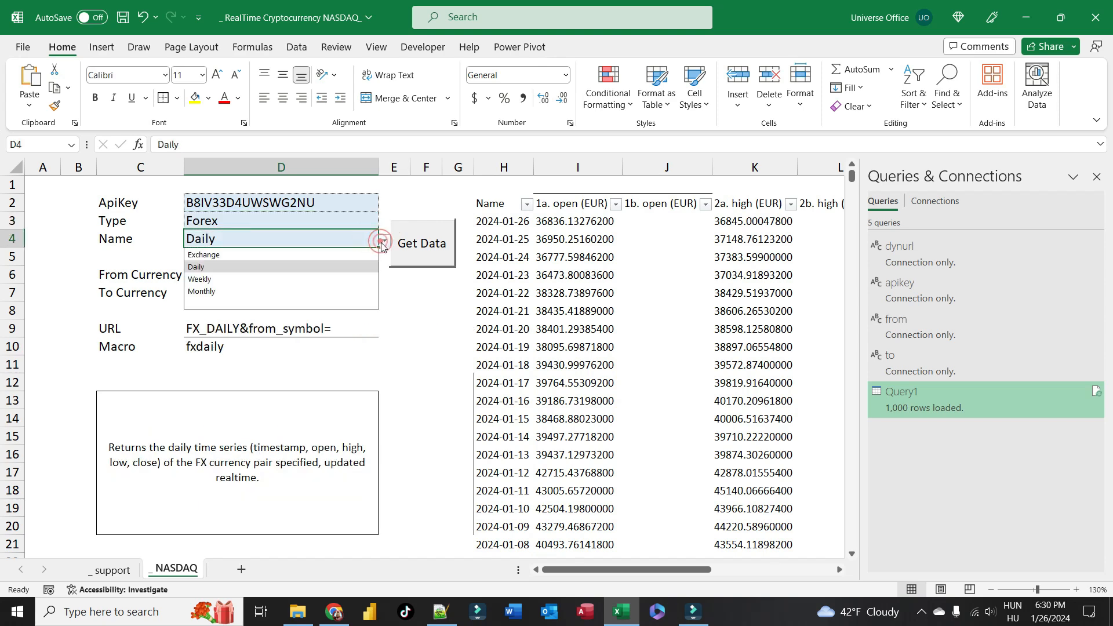
left_click(361, 251)
left_click(355, 273)
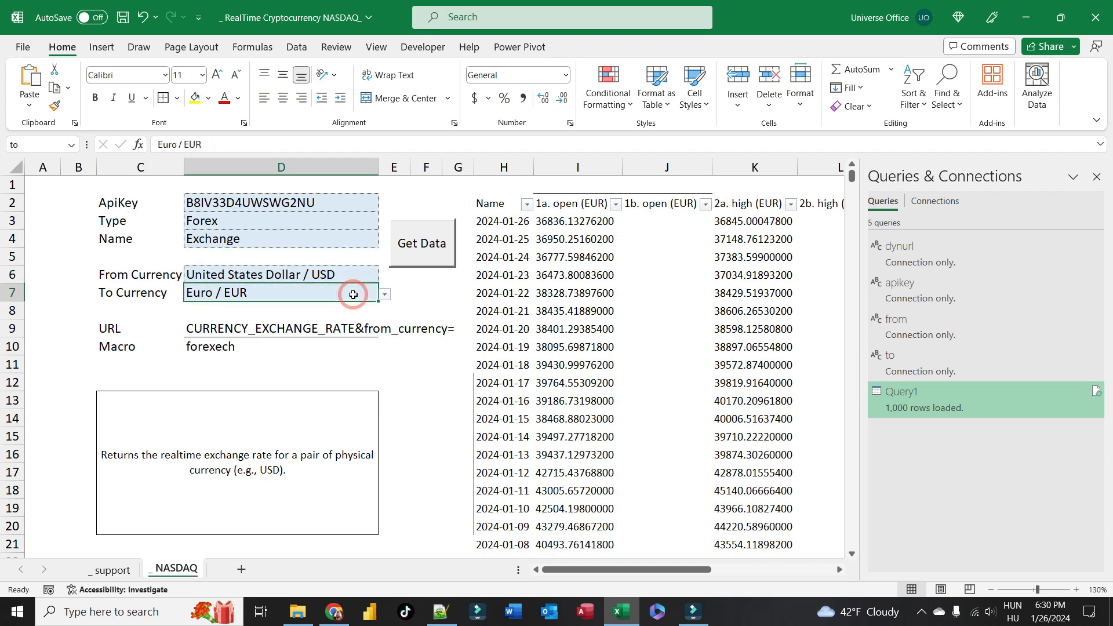
type("chine")
left_click(339, 318)
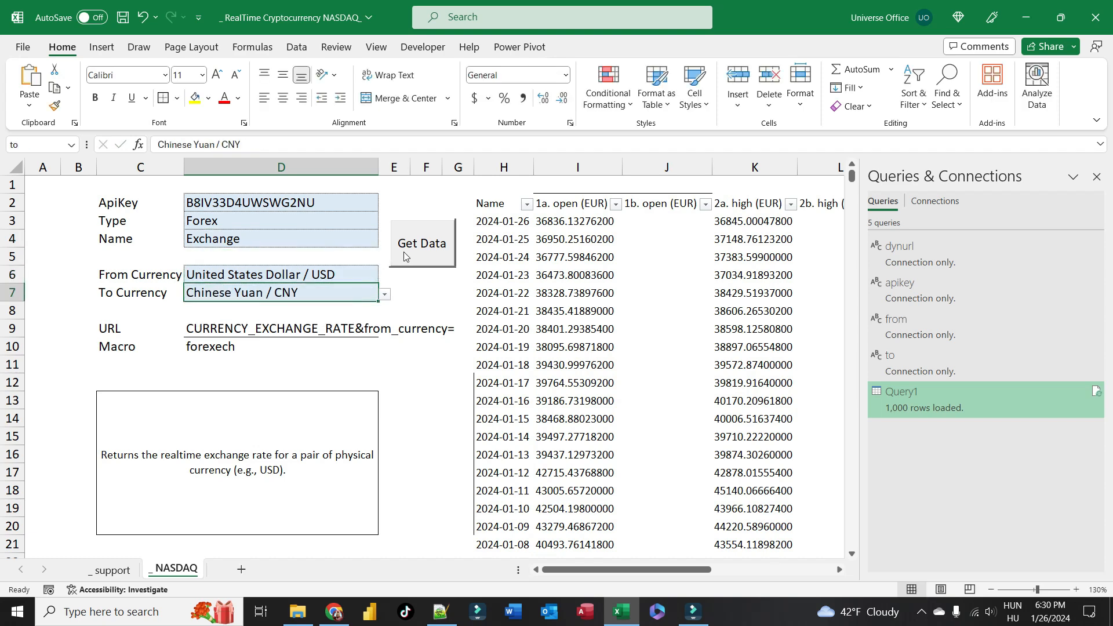
Step: Run Get Data, dismiss the forexech message, and select the loaded H2:I11 table
left_click(417, 251)
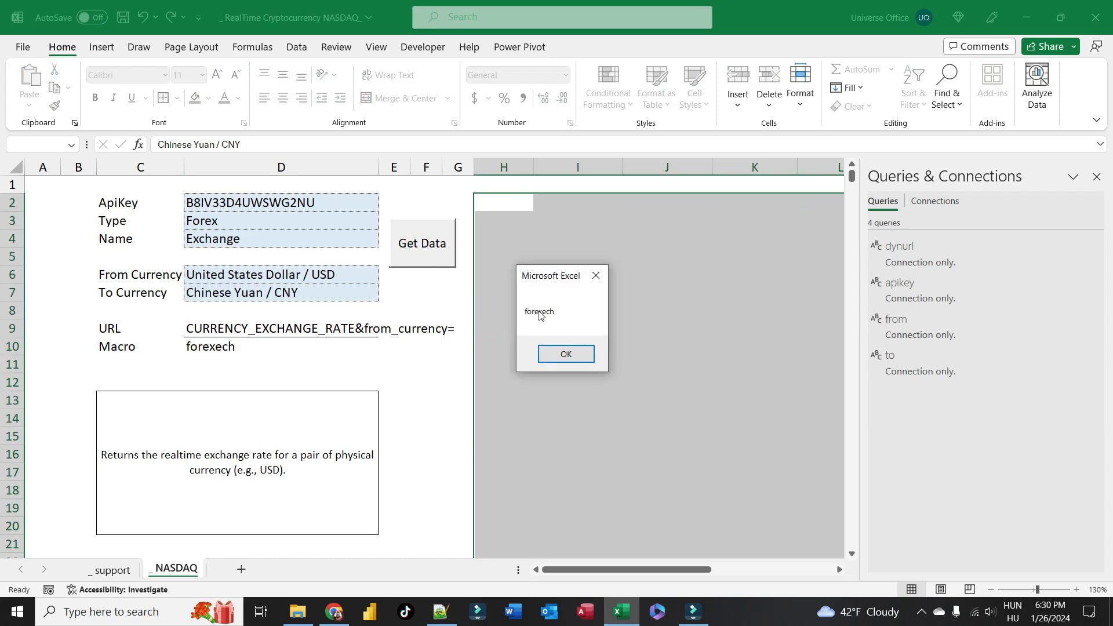
left_click(561, 355)
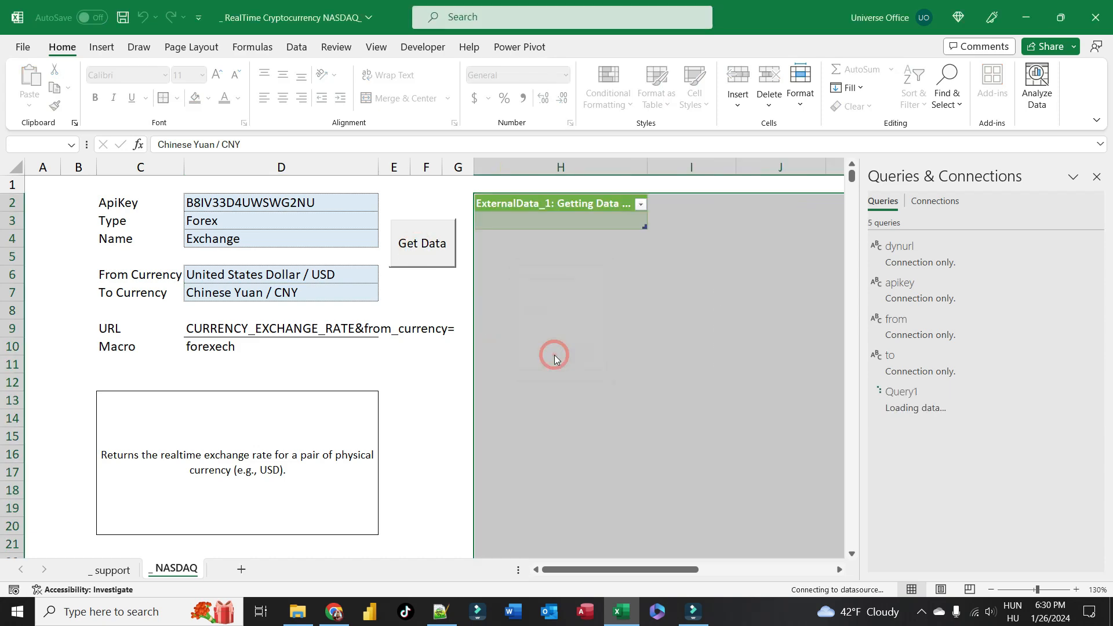
left_click_drag(555, 207, 652, 371)
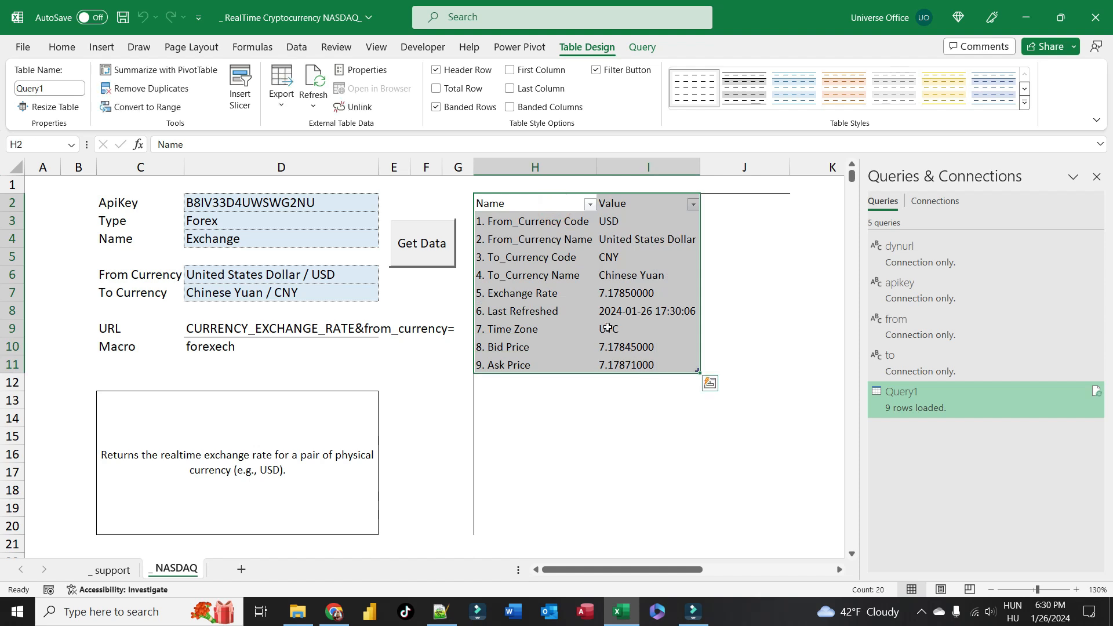